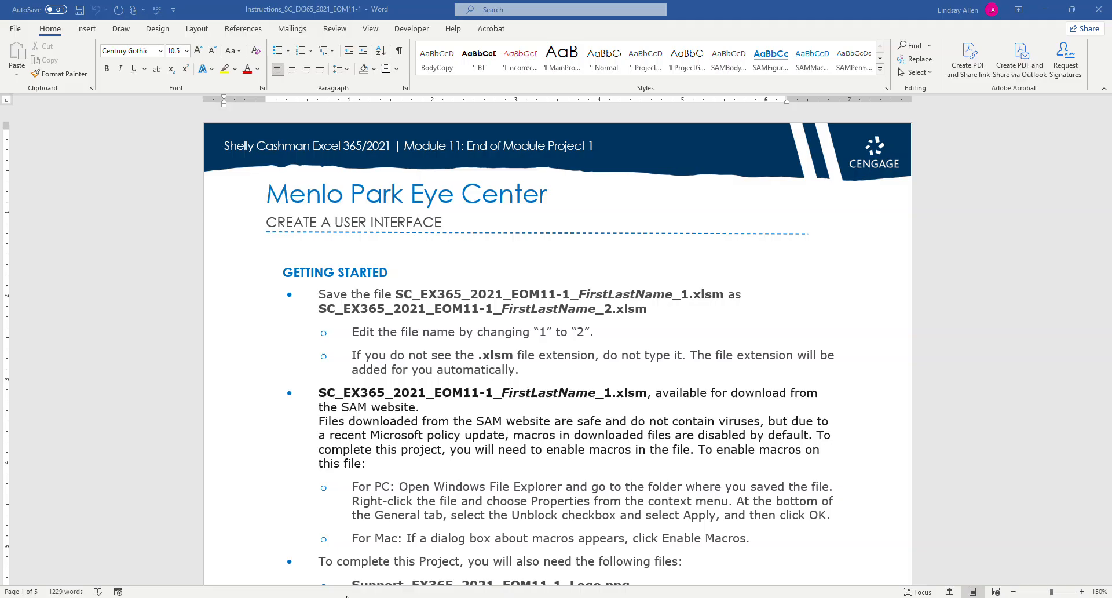
Switch to the Menlo Park Eye Center workbook in Excel and enable editing and its macro content.
left_click(327, 597)
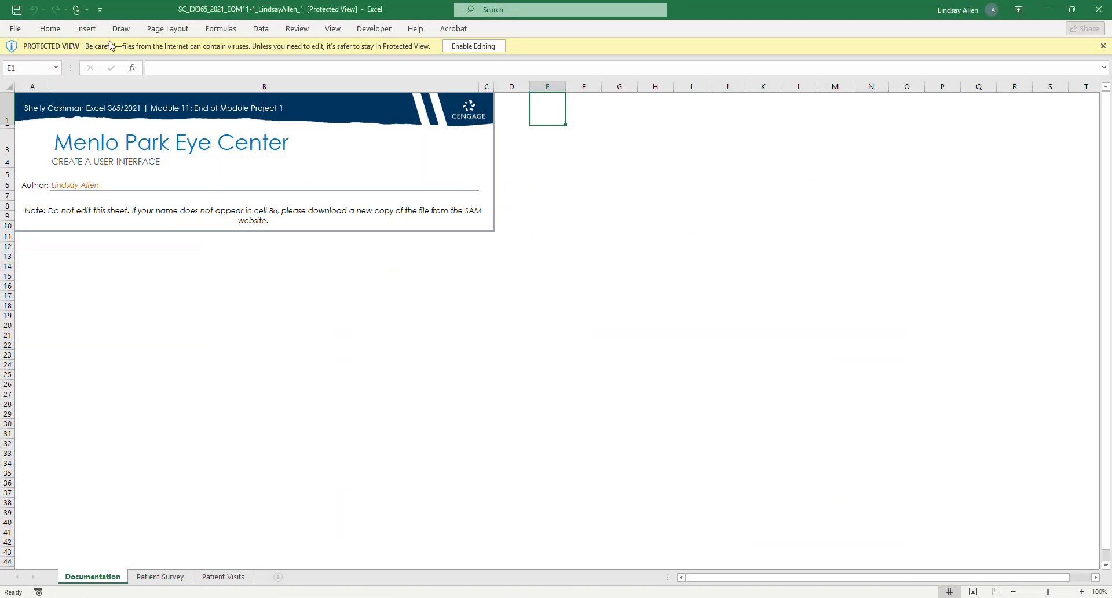
left_click(485, 47)
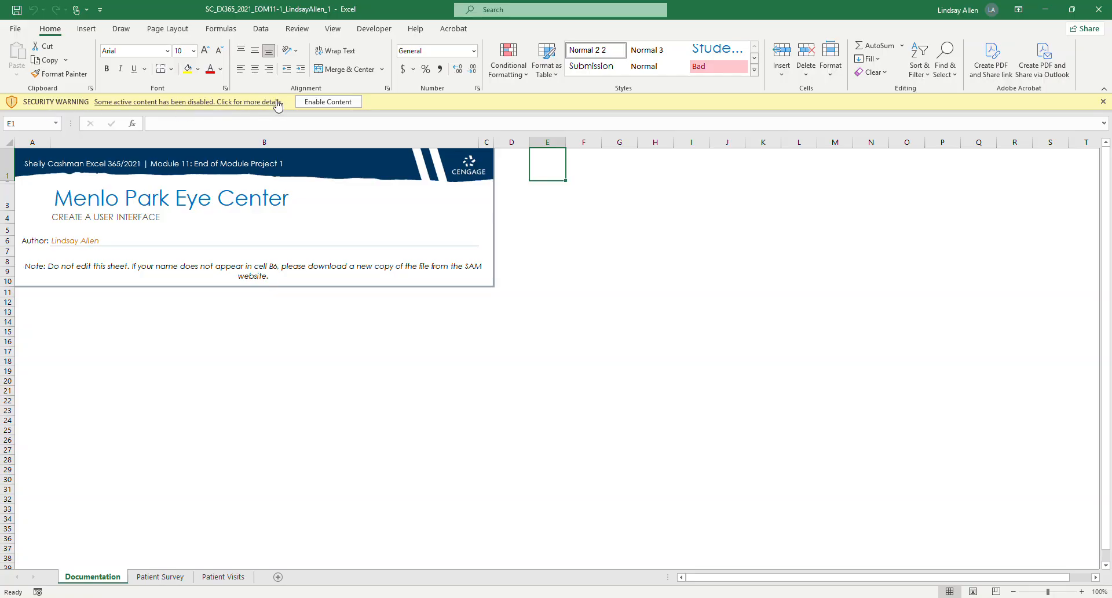
left_click(326, 102)
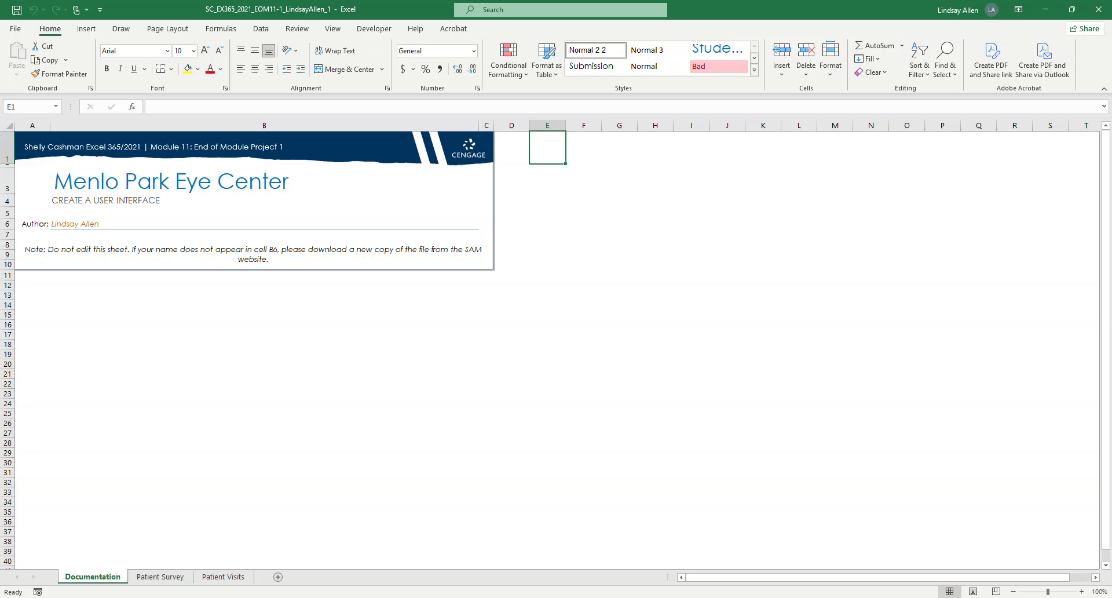
Check the Getting Started instructions in Word, and save the Excel workbook to Downloads with its file name ending in _2.
left_click(333, 596)
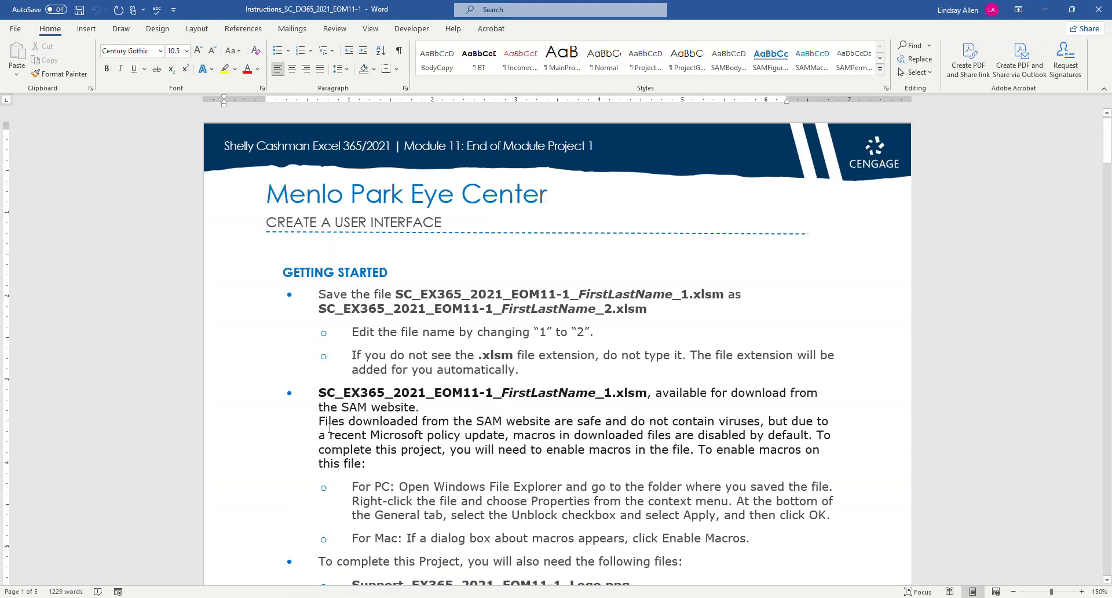
scroll(336, 420, "down", 1)
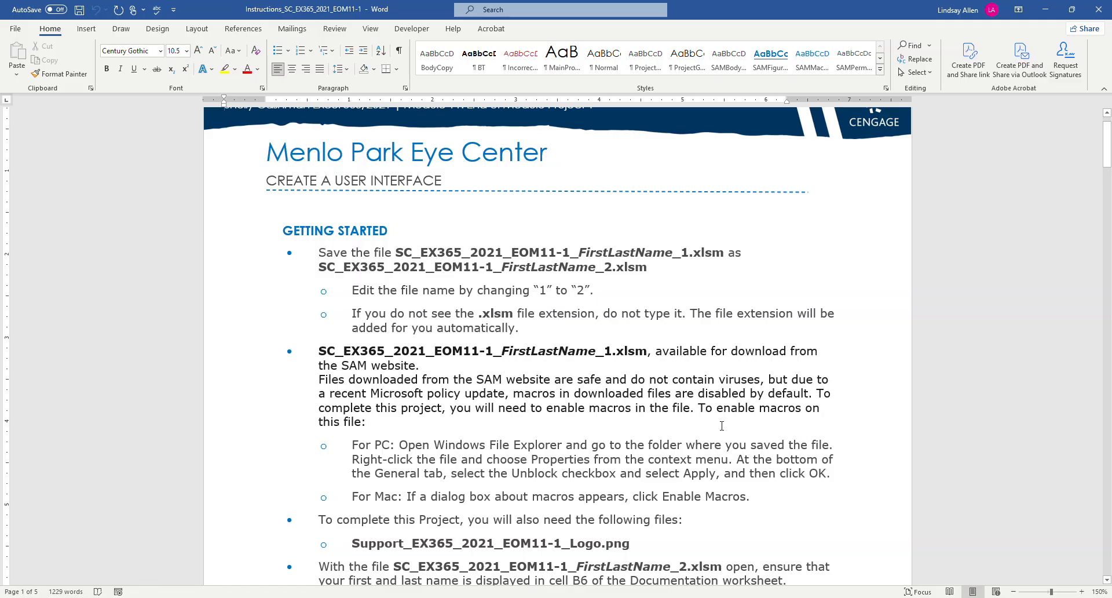
scroll(718, 425, "down", 2)
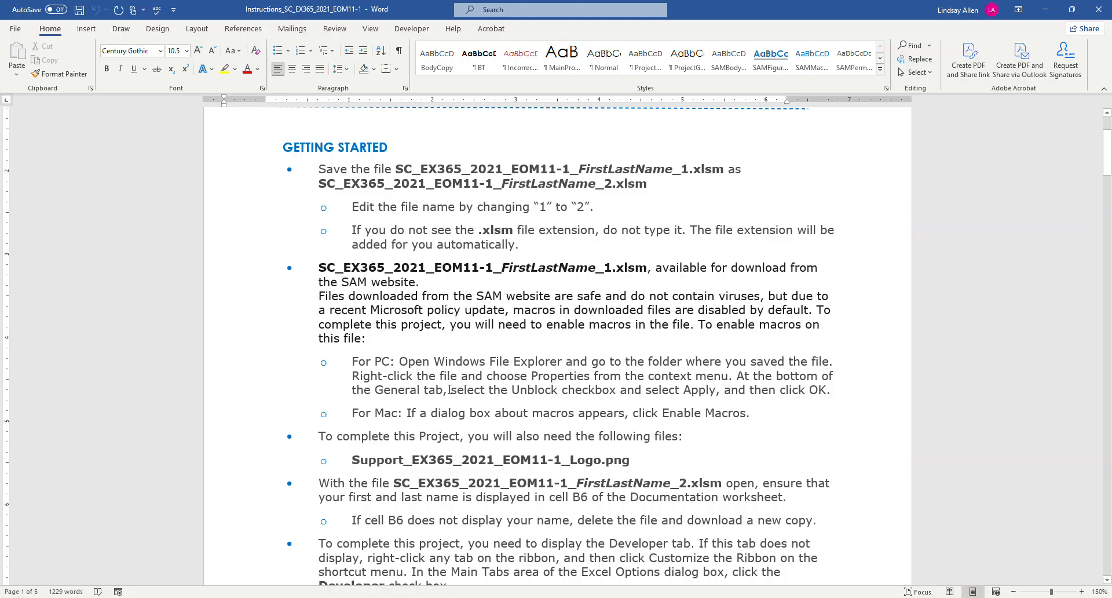
scroll(451, 390, "down", 1)
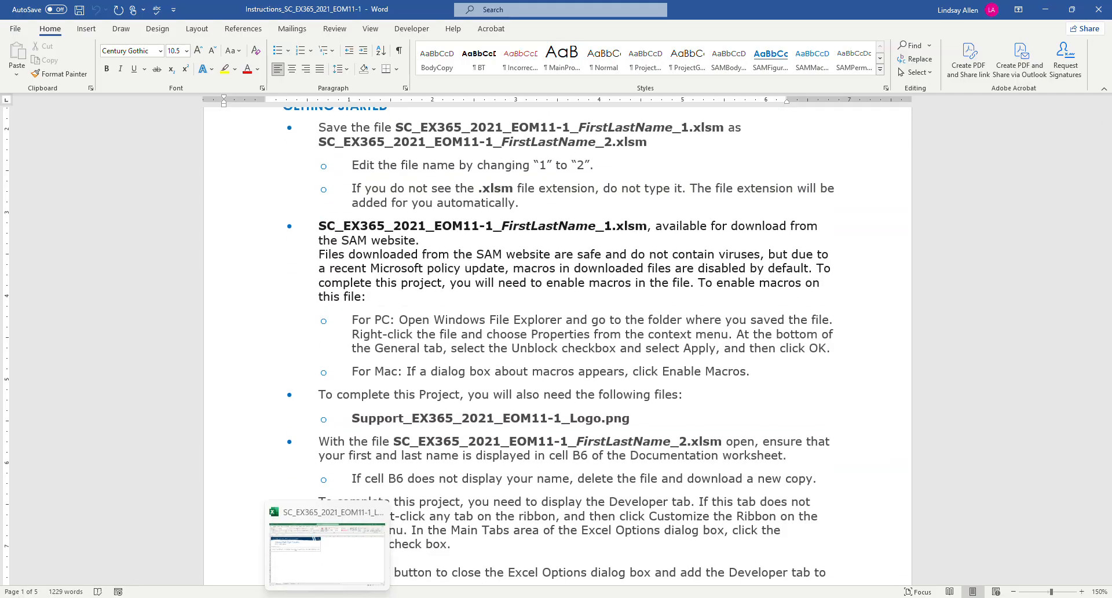
left_click(326, 585)
left_click(25, 32)
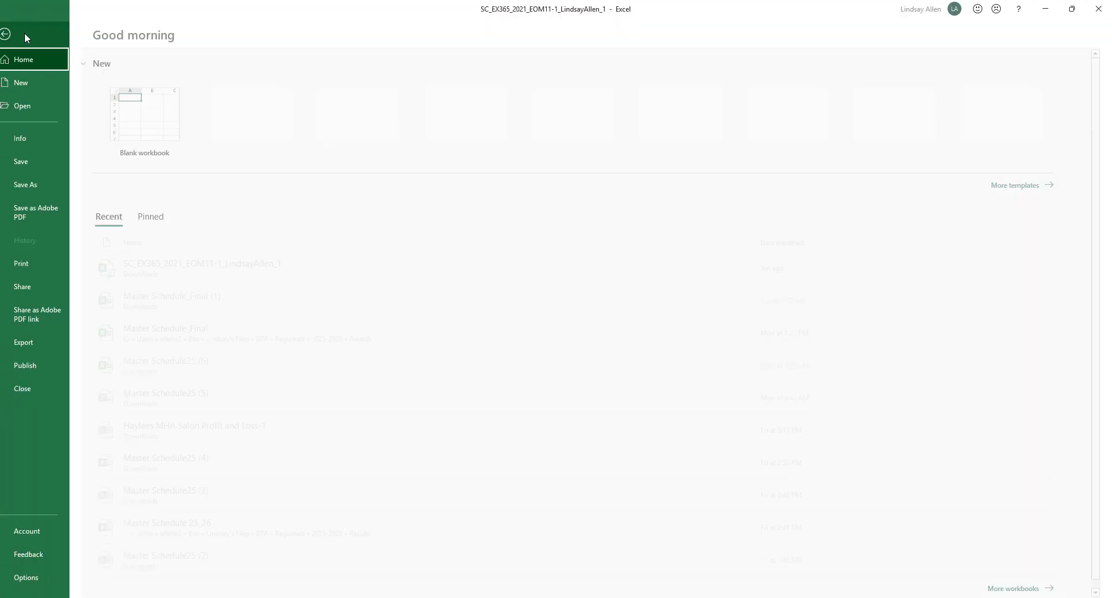
left_click(33, 192)
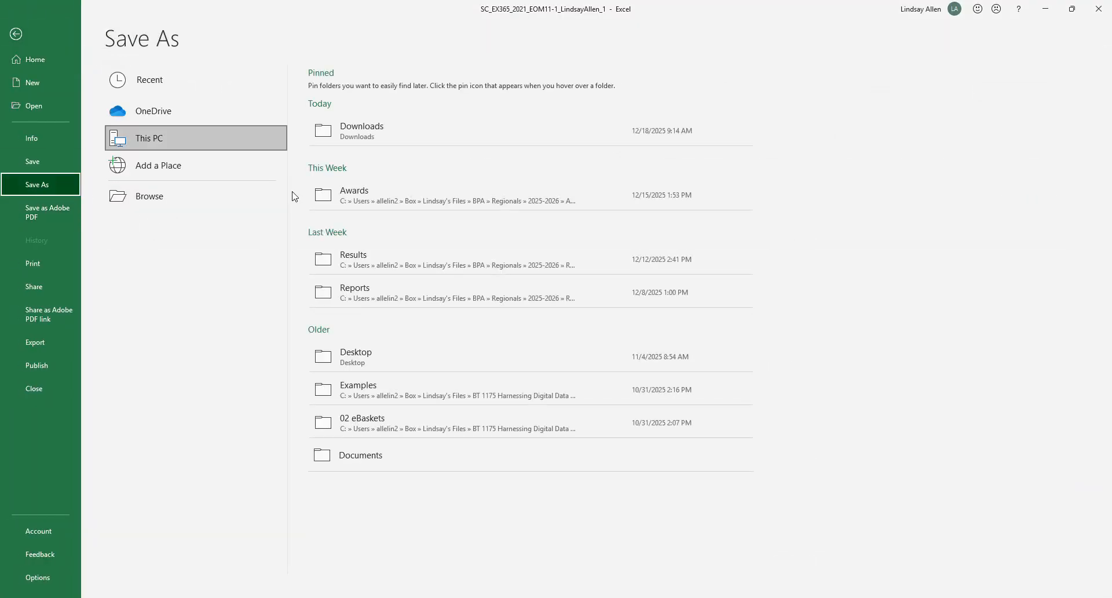
left_click(381, 131)
left_click(218, 230)
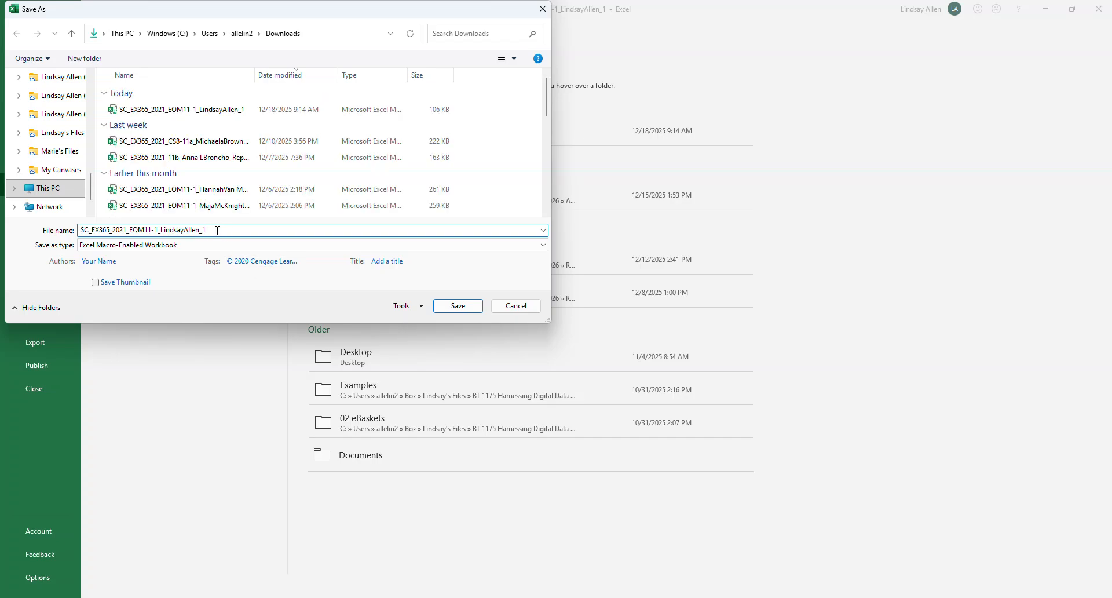
key("BackSpace")
type("2")
key("Return")
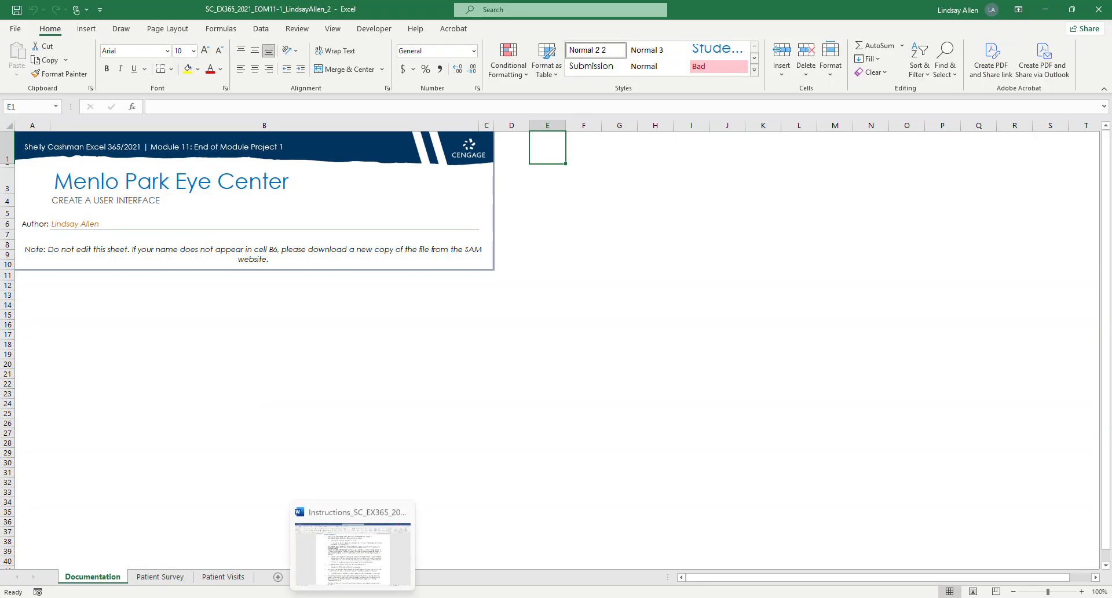
Review the remaining Getting Started instructions in Word and check the Developer tab setting in the ribbon customization options.
left_click(361, 585)
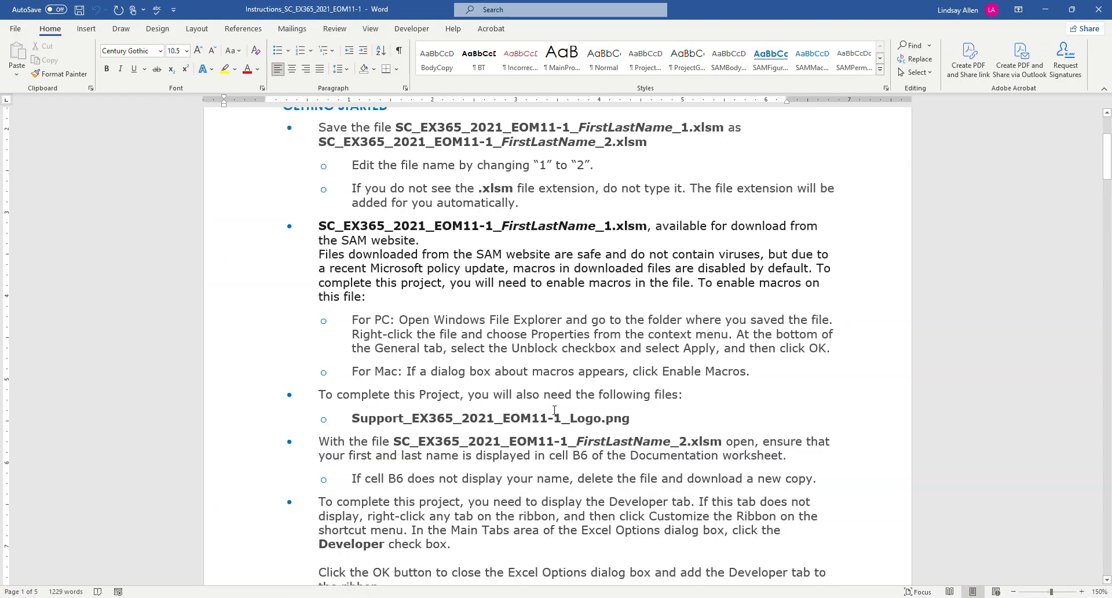
scroll(544, 417, "down", 1)
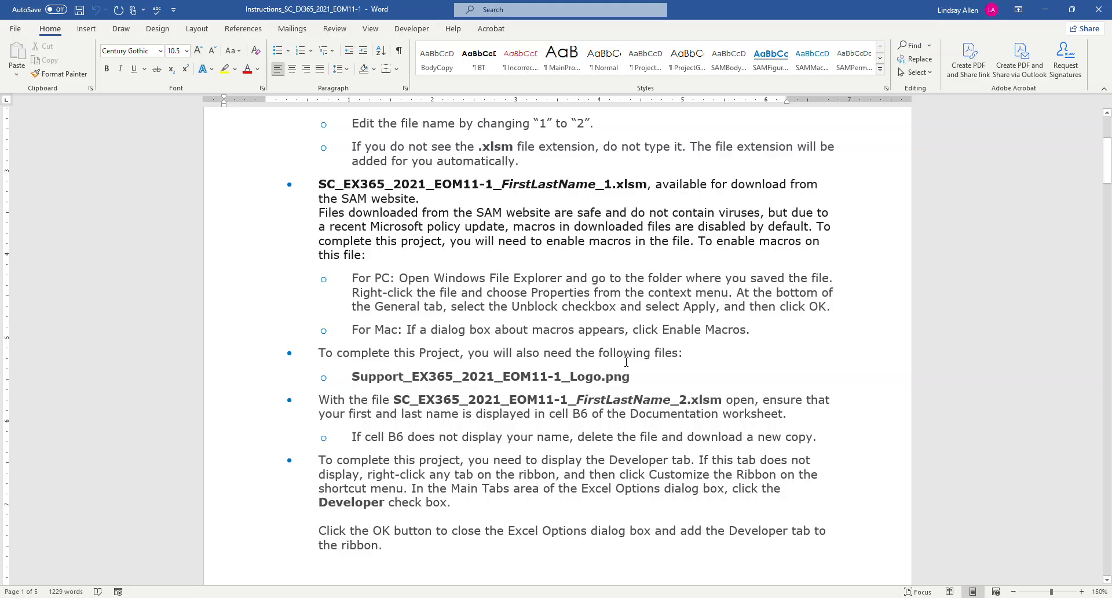
scroll(626, 362, "down", 3)
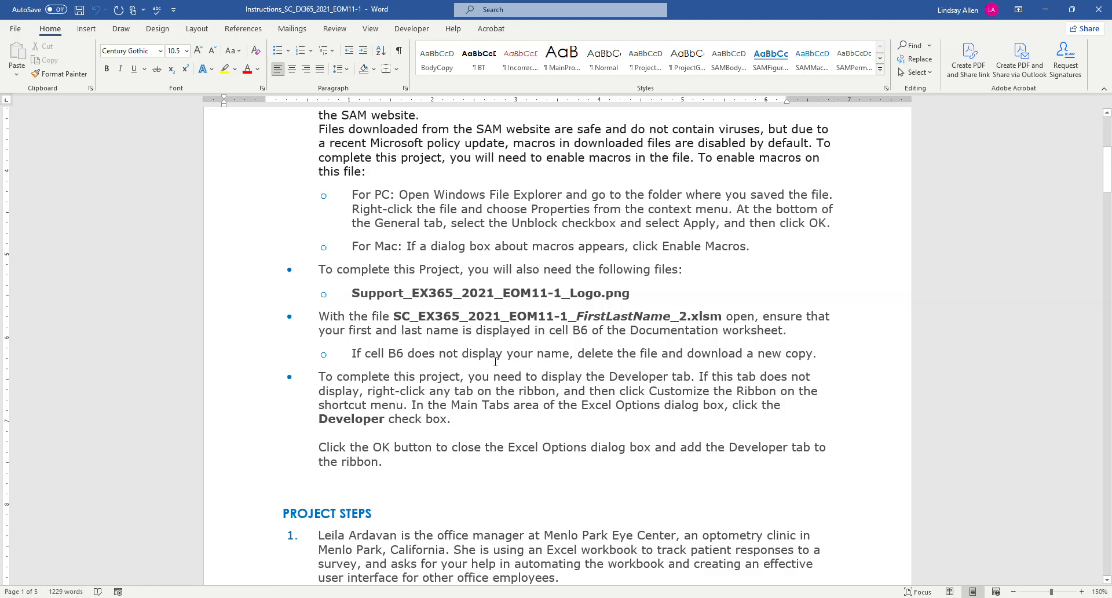
scroll(495, 363, "down", 3)
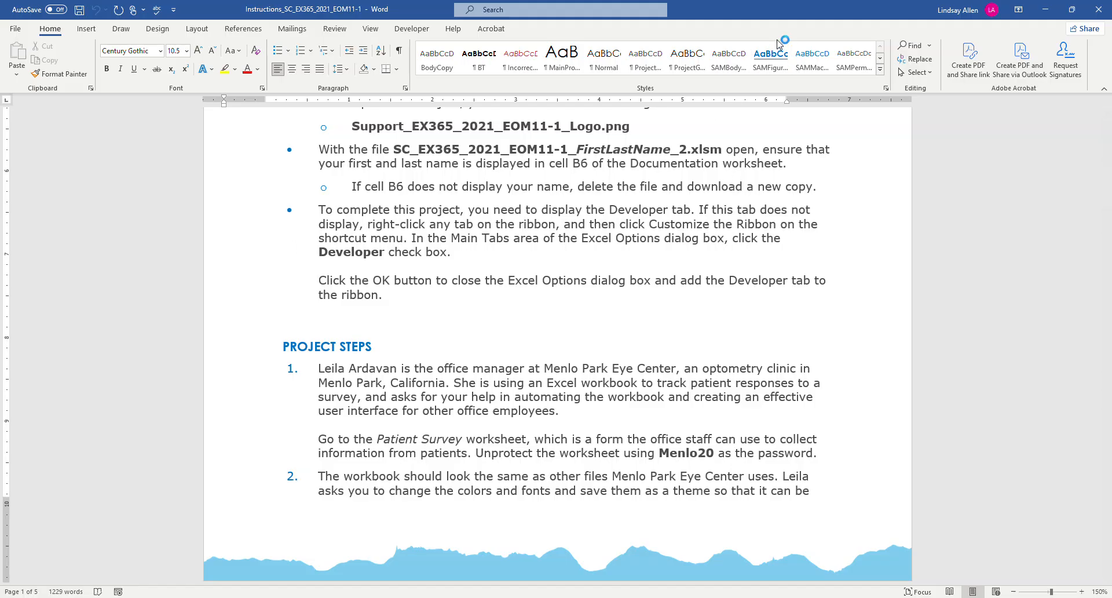
right_click(845, 31)
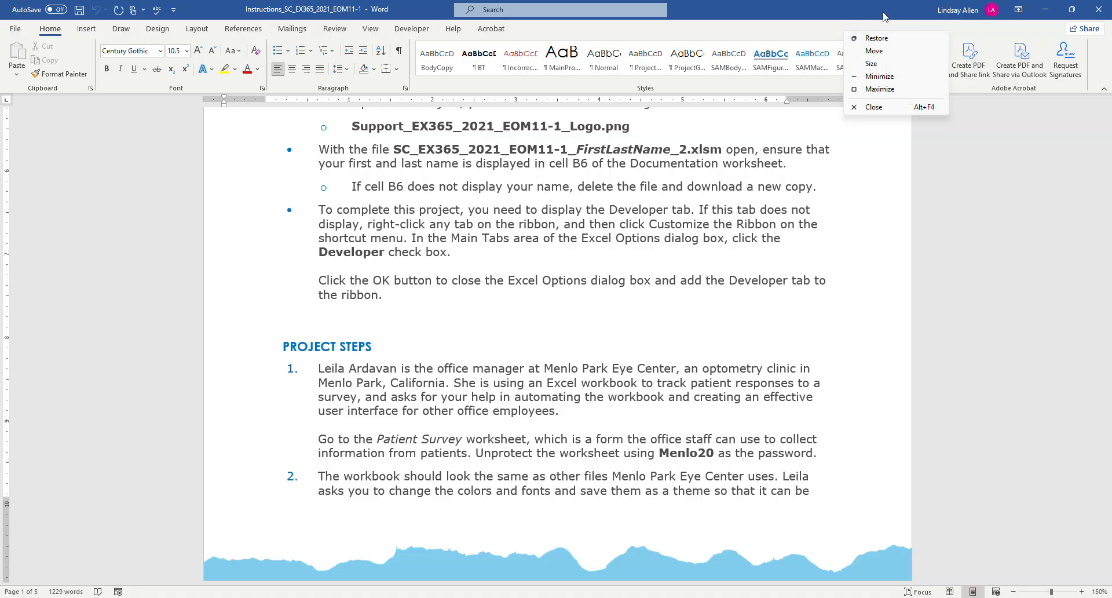
left_click(939, 199)
right_click(964, 28)
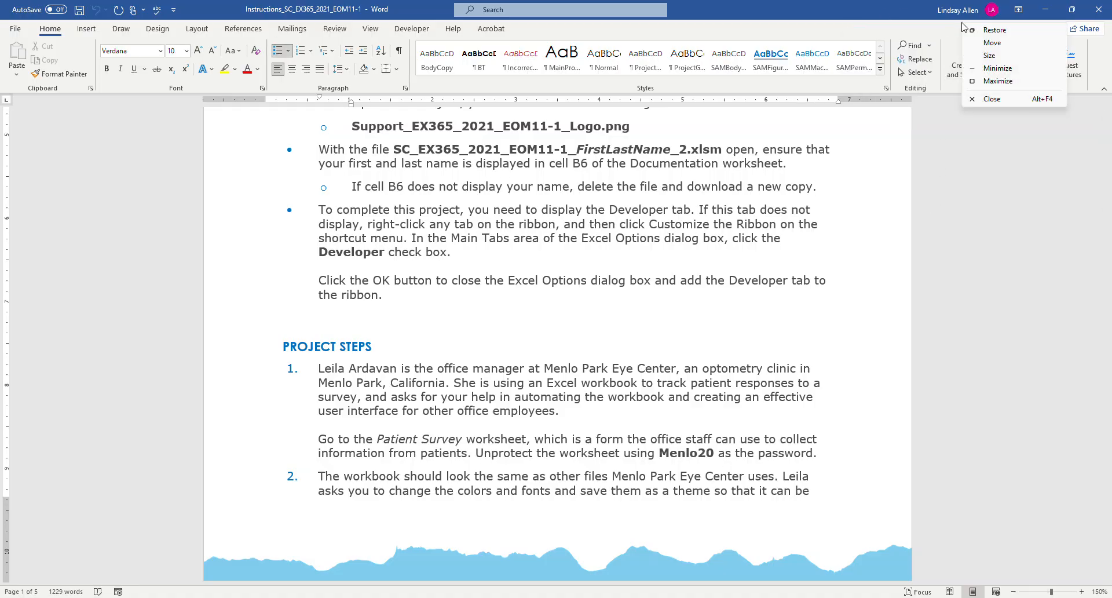
right_click(1092, 68)
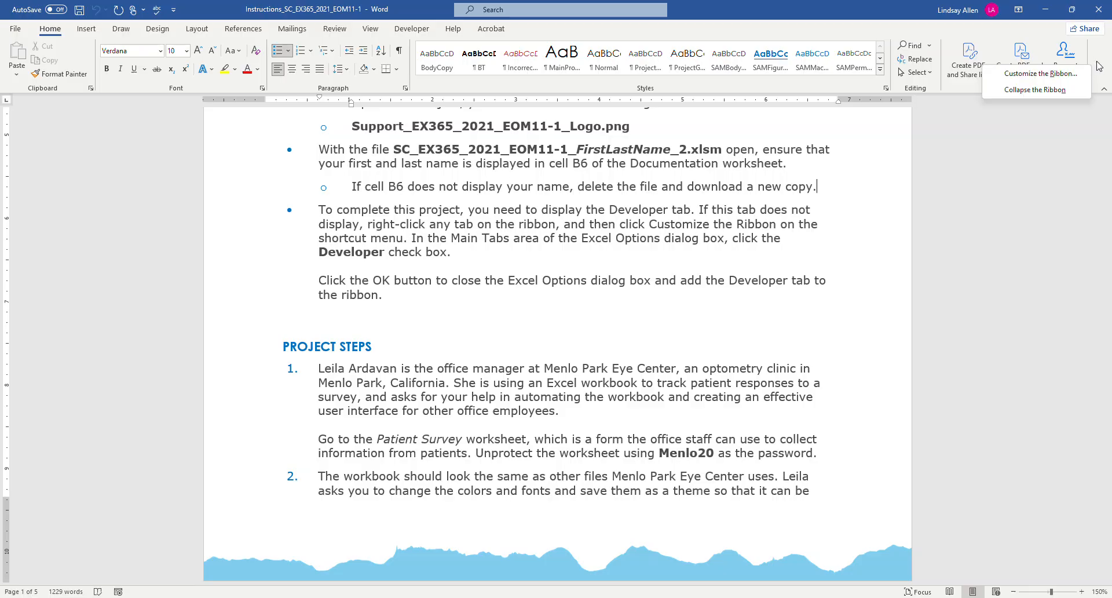
left_click(1071, 76)
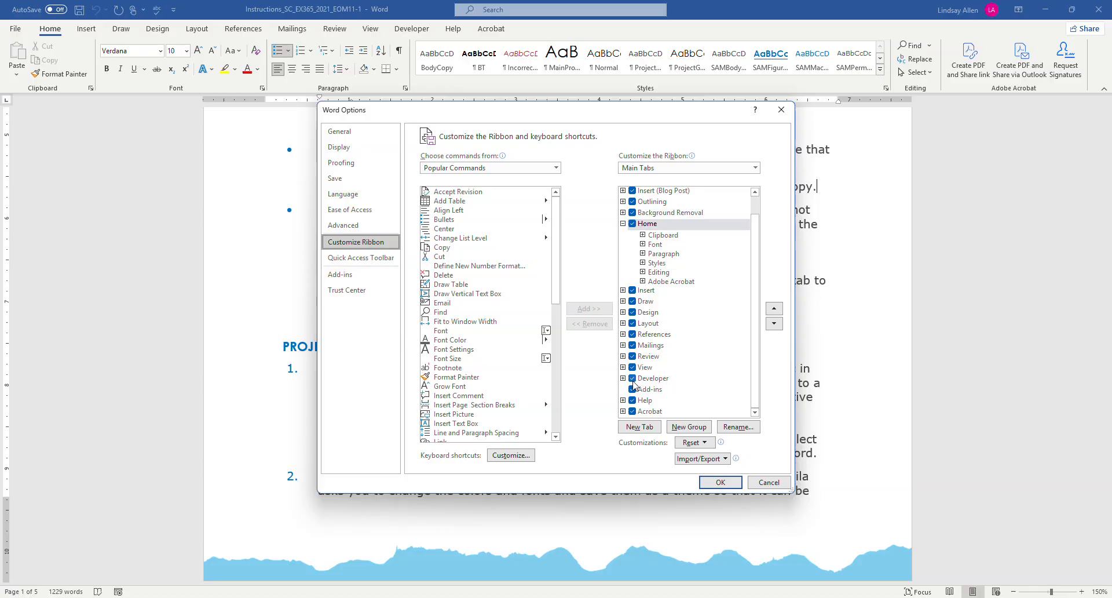
left_click(712, 485)
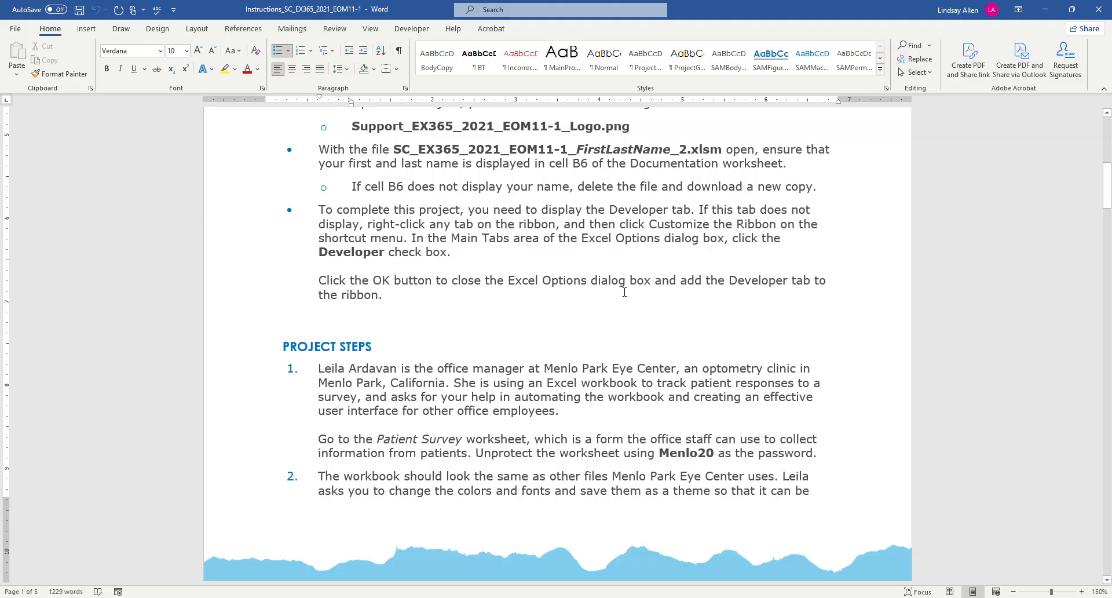
Read project step 1 in the instructions, and switch to Excel to display the Patient Survey worksheet.
scroll(446, 296, "down", 1)
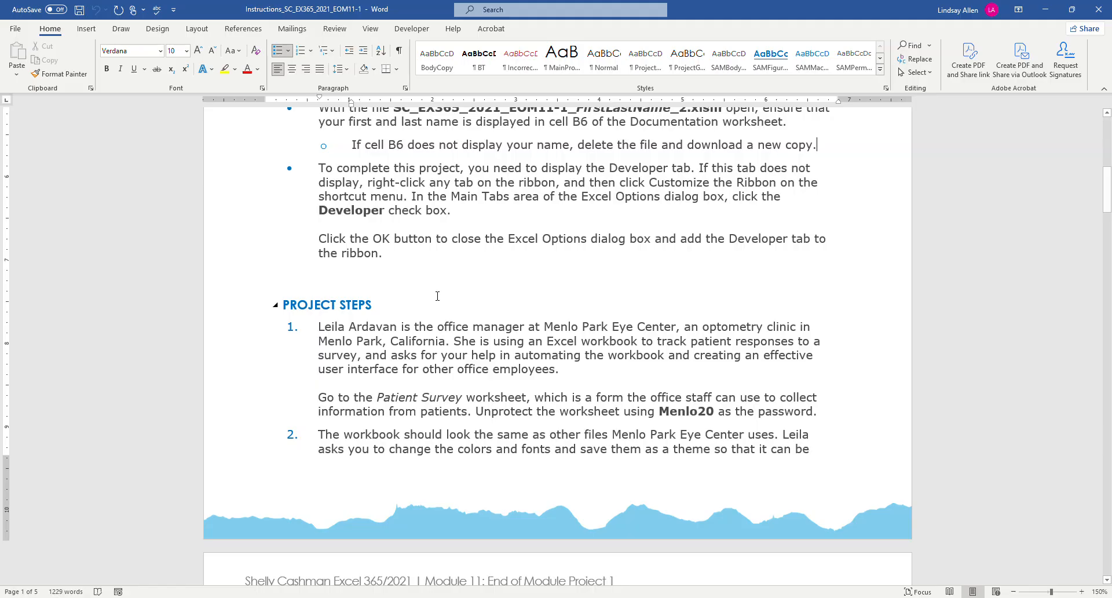
scroll(438, 296, "down", 1)
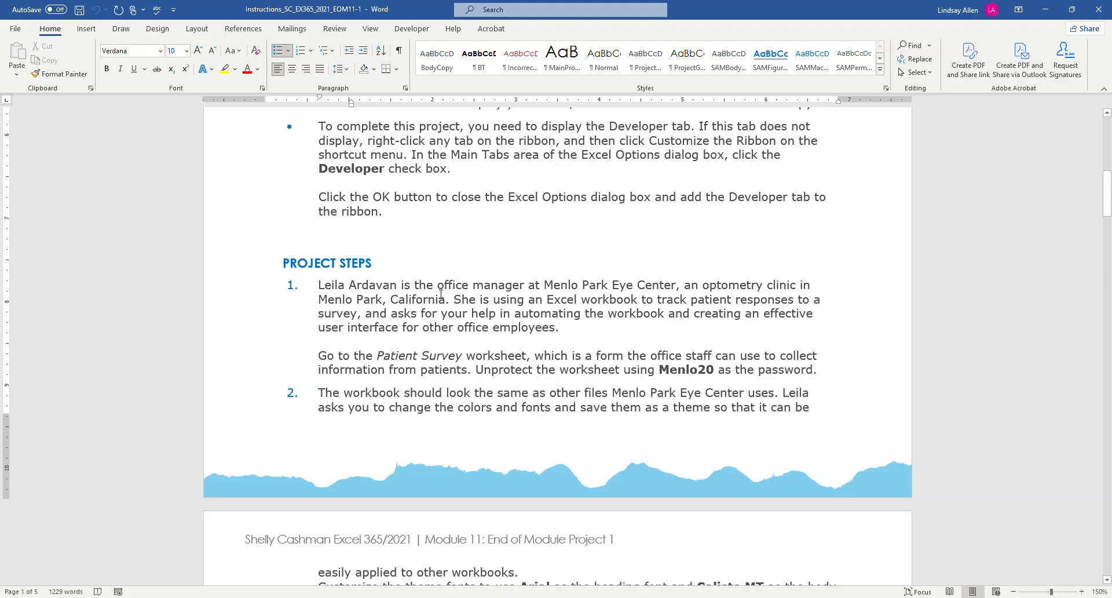
scroll(441, 294, "down", 1)
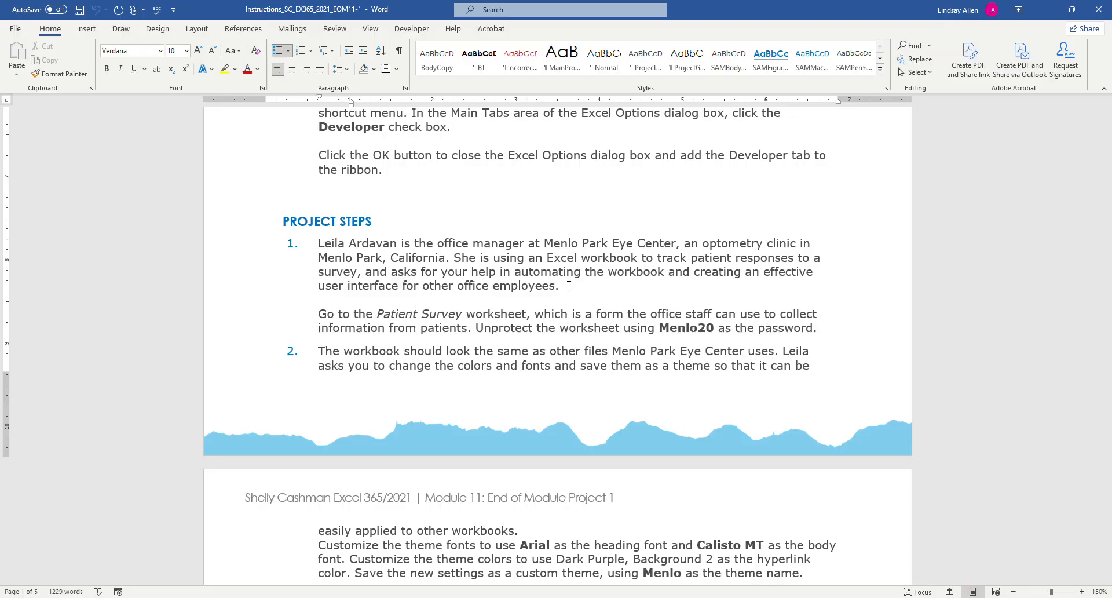
scroll(569, 285, "down", 1)
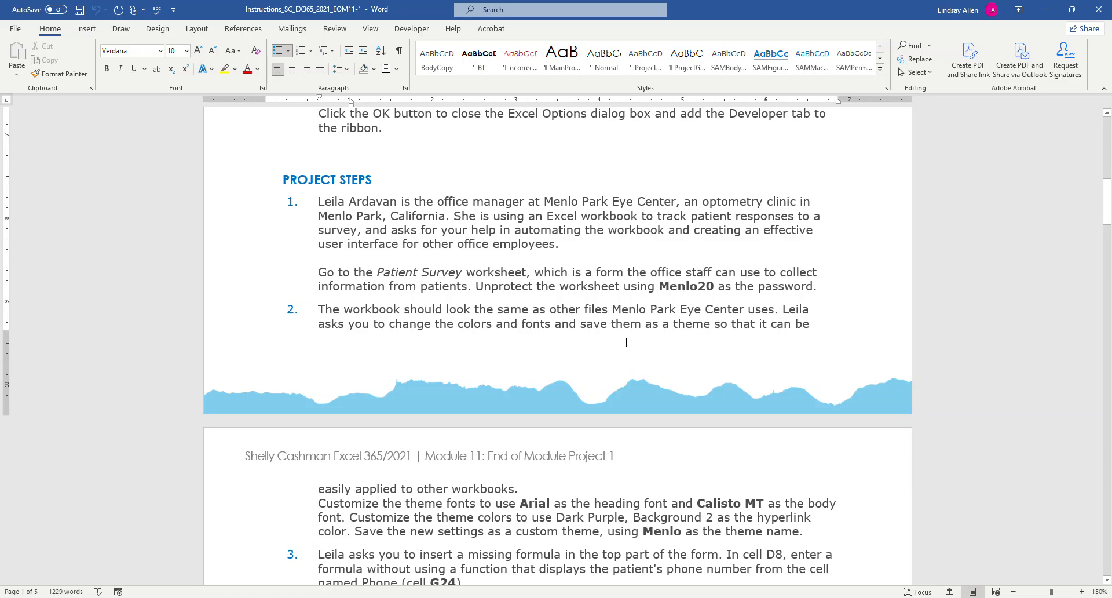
mouse_move(328, 597)
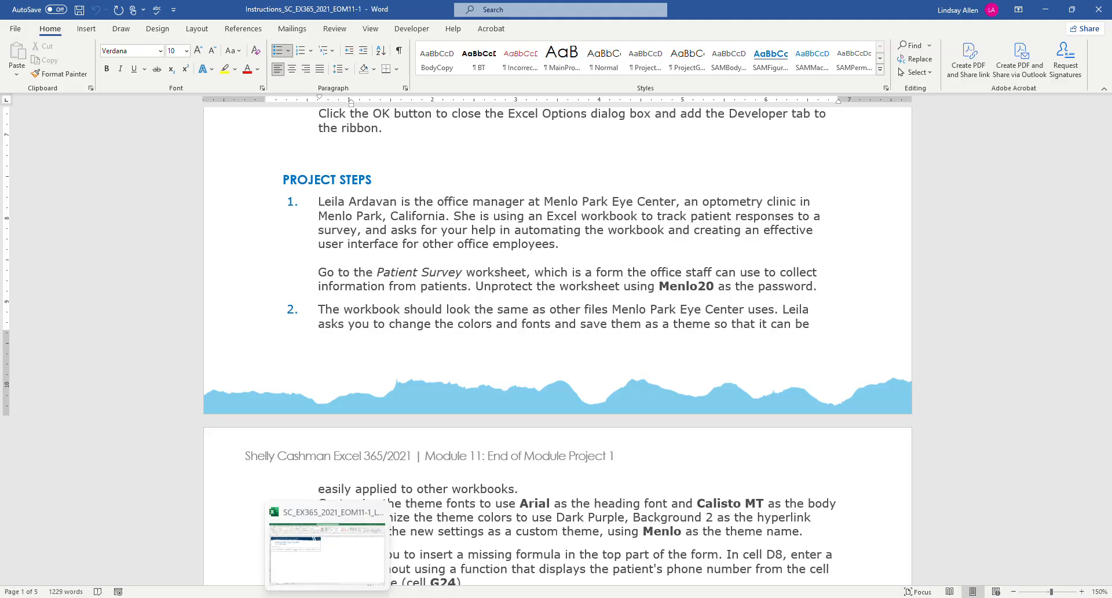
left_click(341, 579)
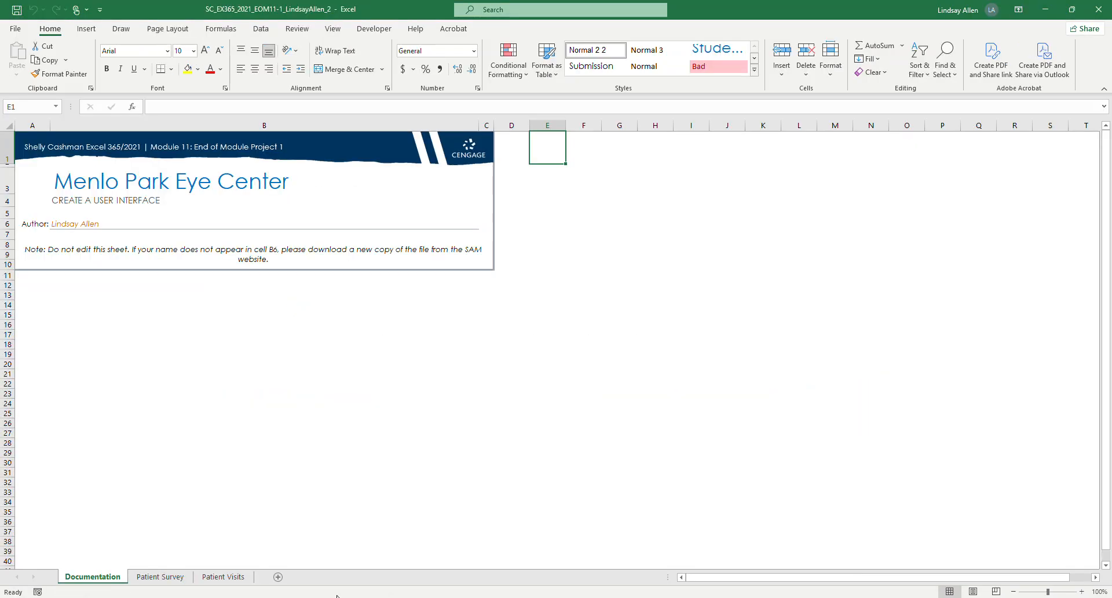
left_click(161, 577)
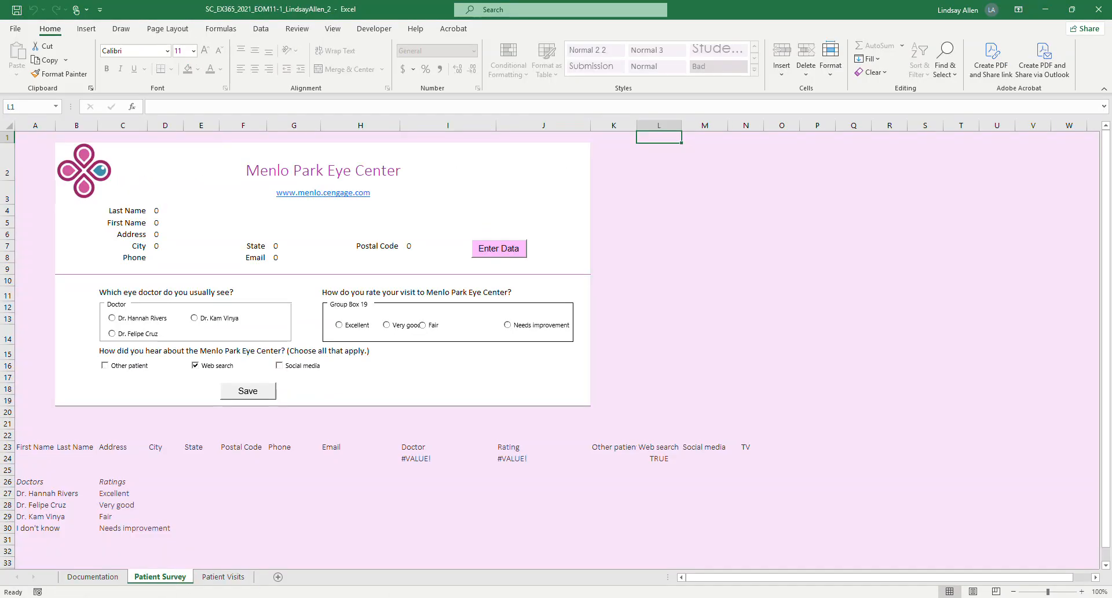
Unprotect the Patient Survey worksheet in Excel by entering the sheet password given in the Word instructions.
mouse_move(355, 597)
left_click(364, 574)
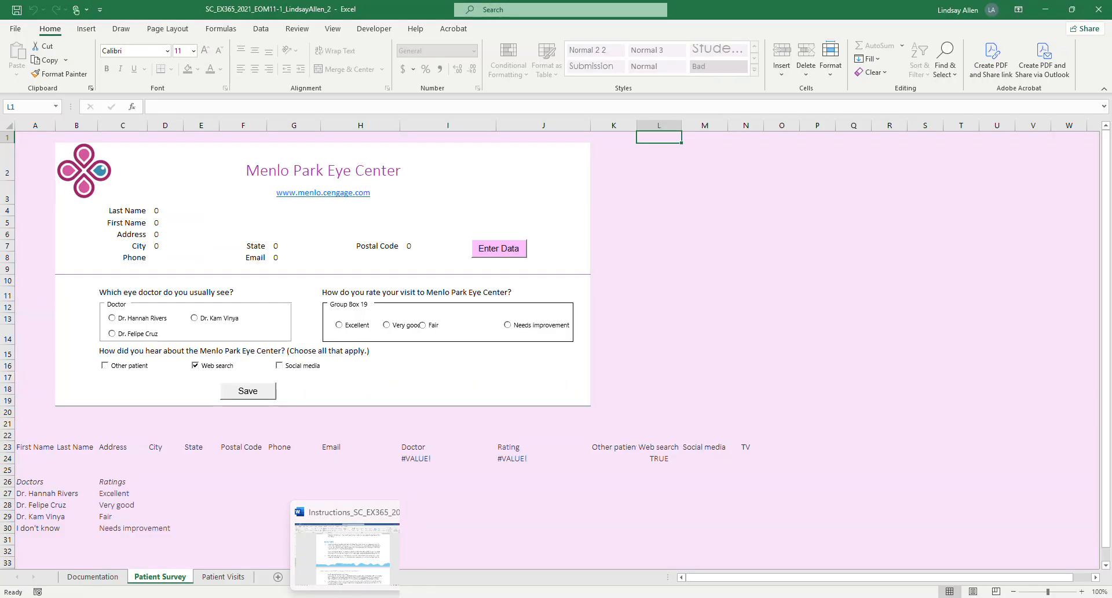
mouse_move(328, 597)
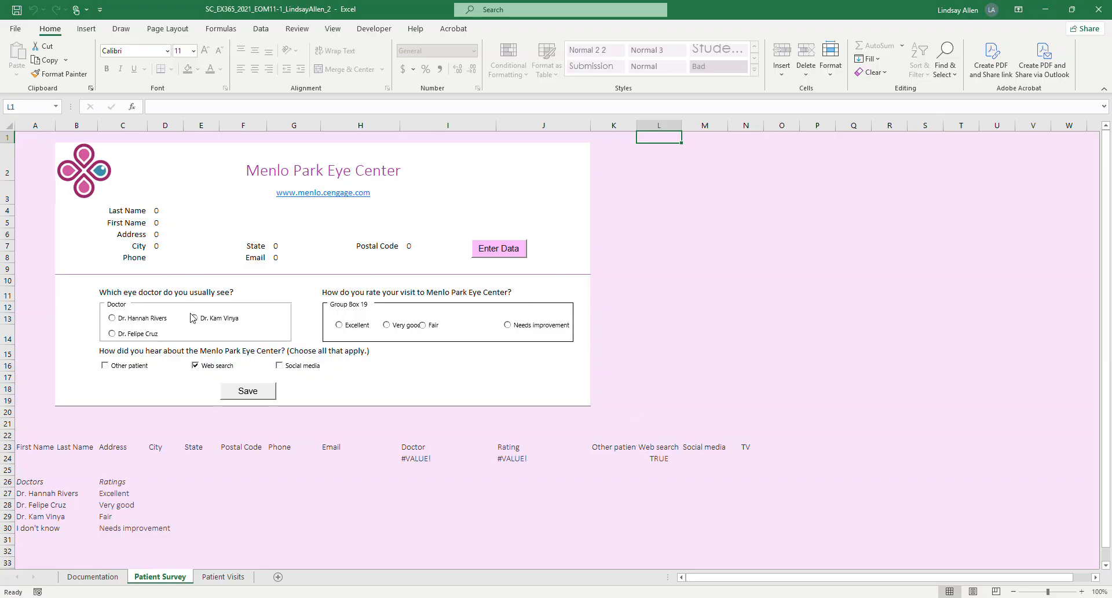
right_click(176, 578)
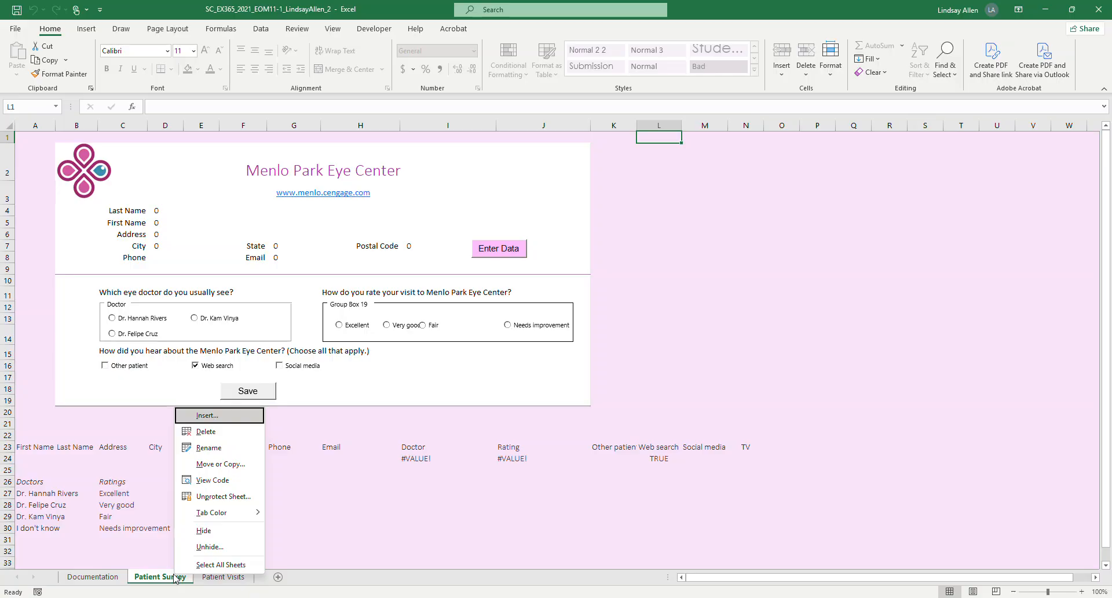
left_click(255, 506)
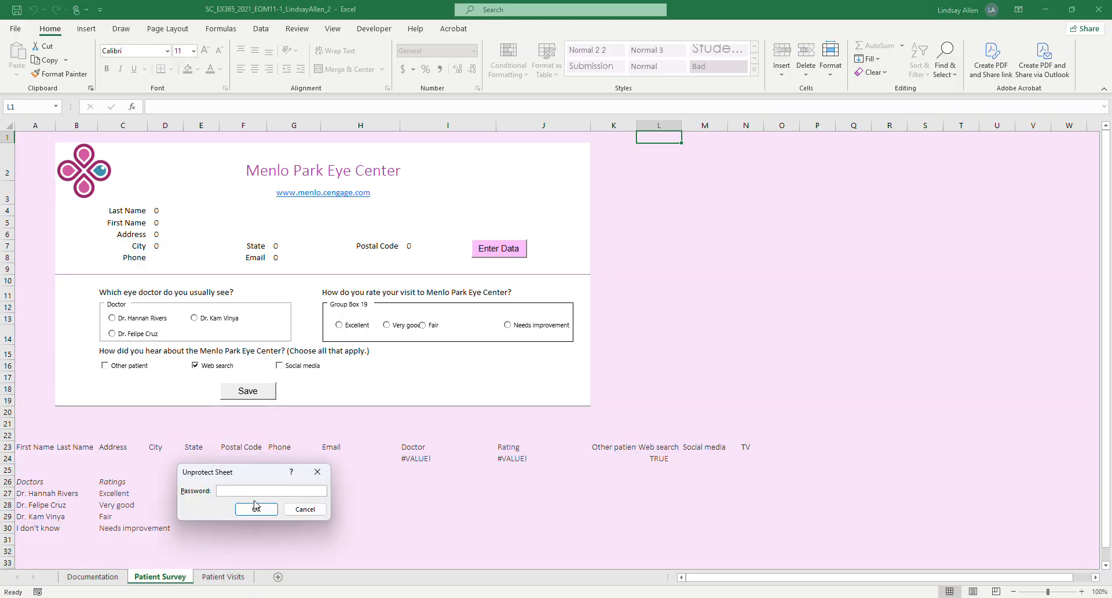
type("••••")
left_click(255, 506)
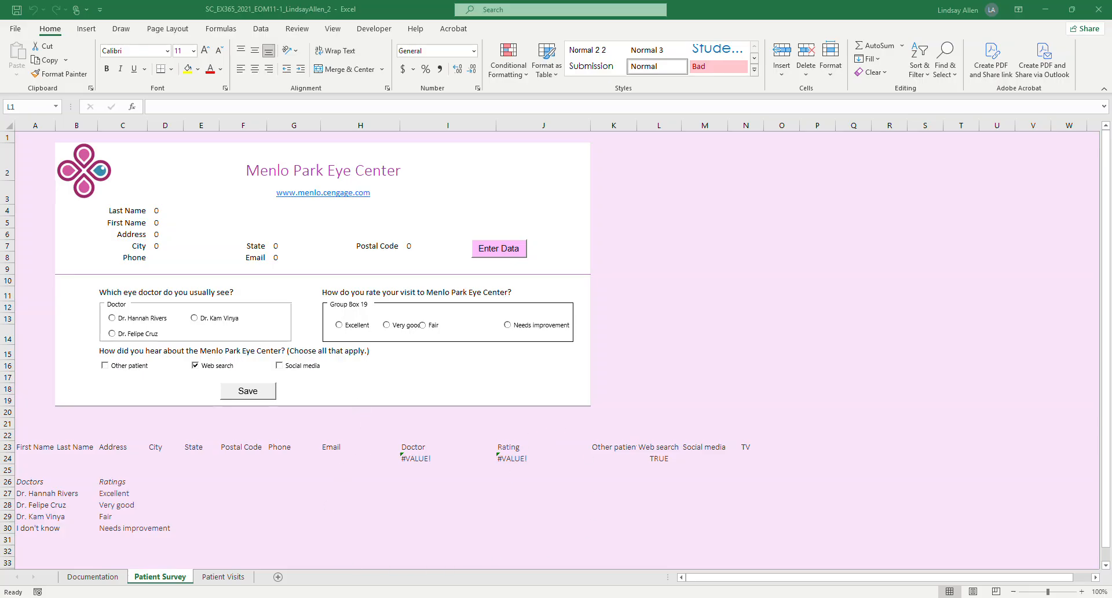
Switch to the Word instructions and highlight project step 1's paragraph about unprotecting the Patient Survey worksheet in yellow.
left_click(378, 570)
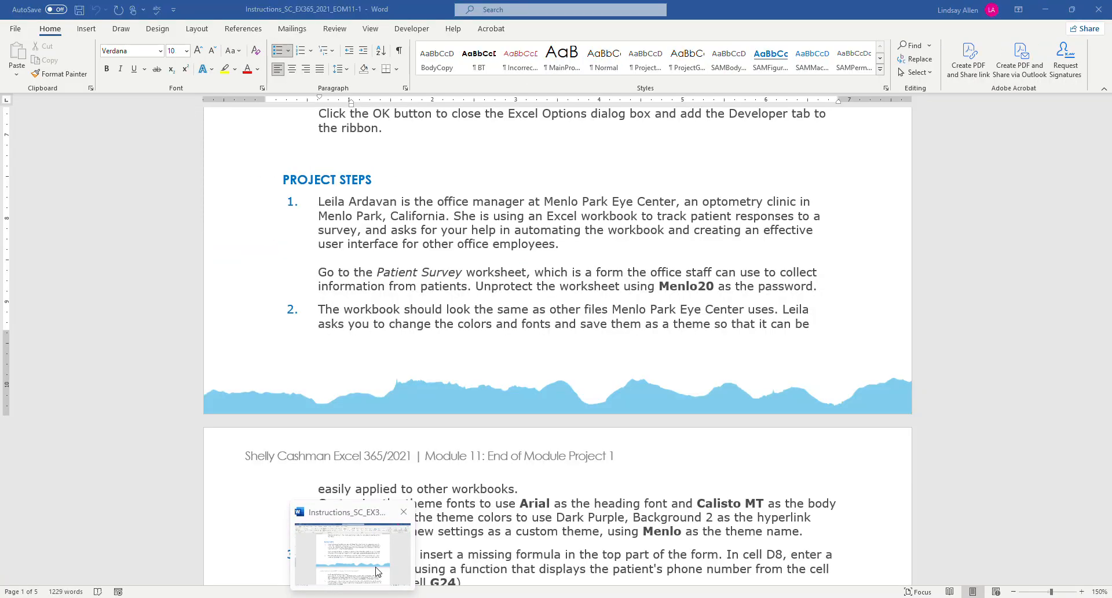
left_click_drag(818, 288, 320, 268)
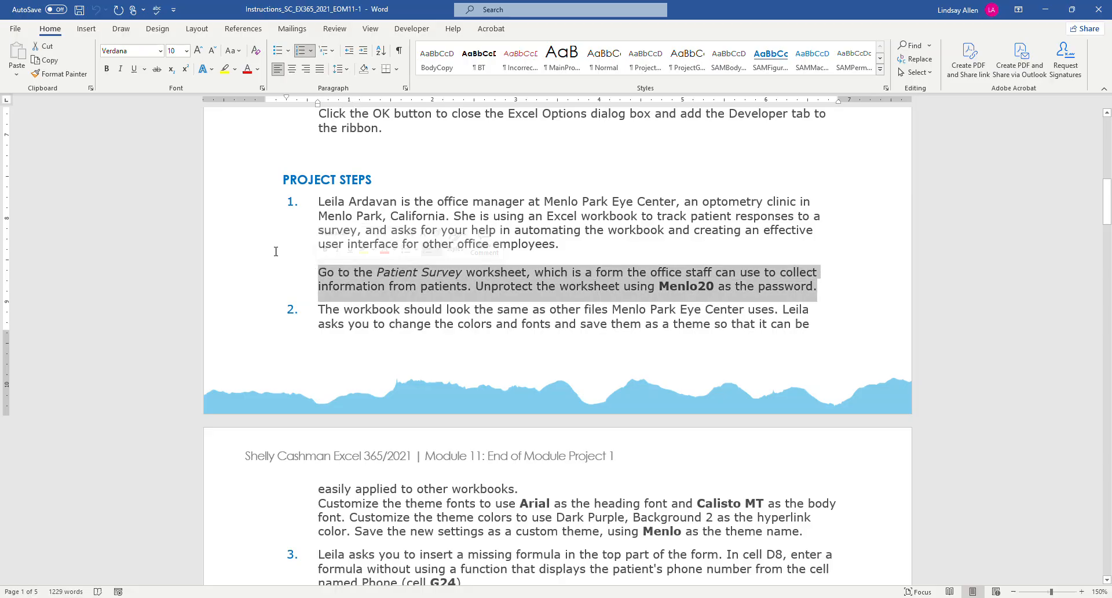
left_click(225, 69)
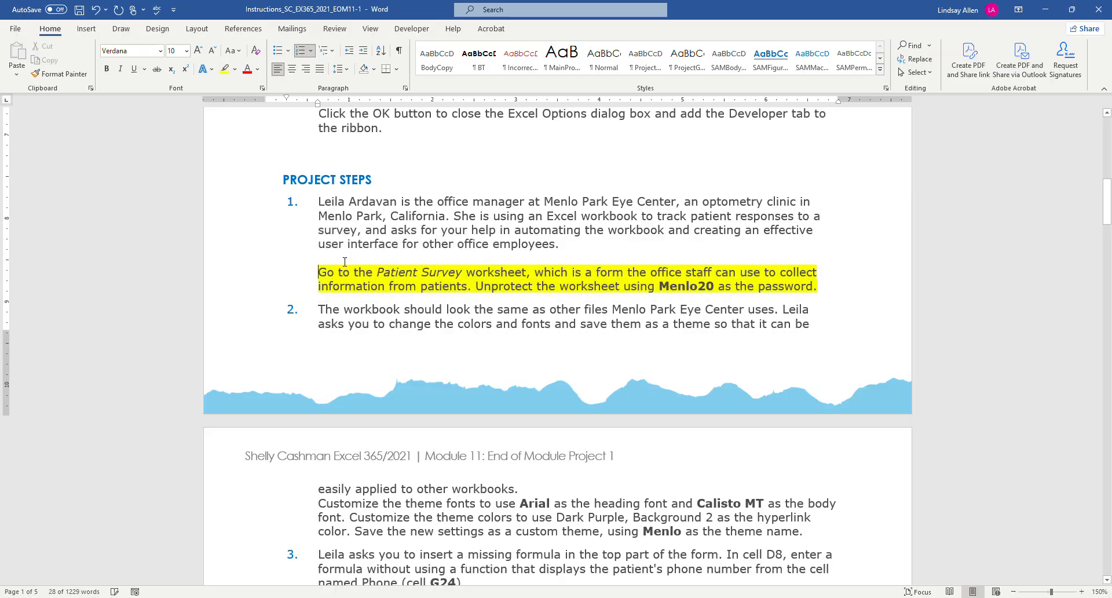
Read project step 2 about the custom theme fonts and colors in the Word instructions, and return to Excel.
scroll(412, 215, "down", 3)
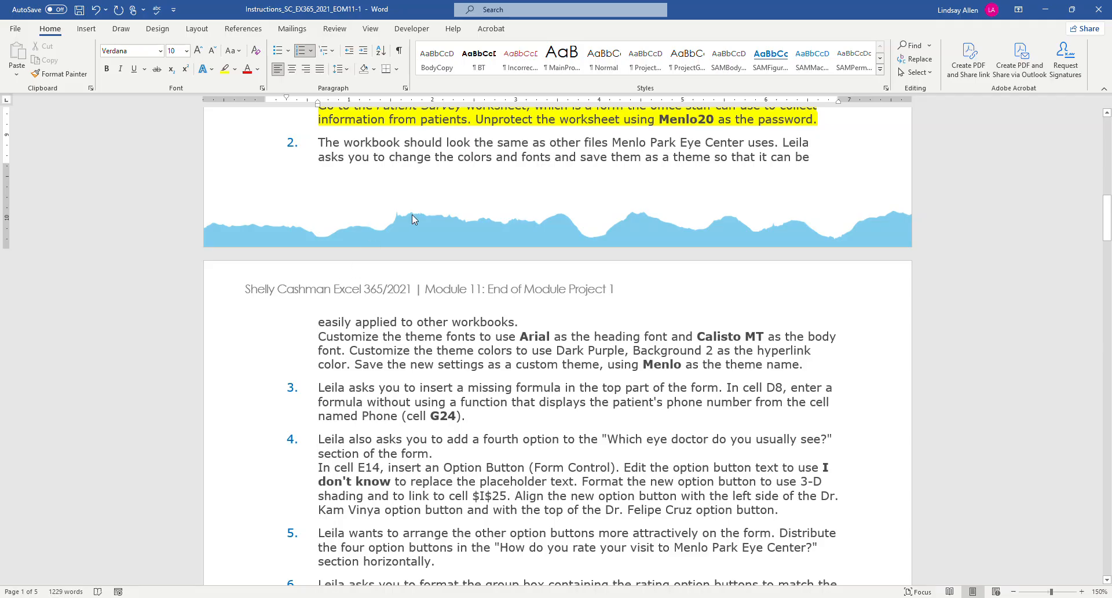
scroll(412, 214, "up", 1)
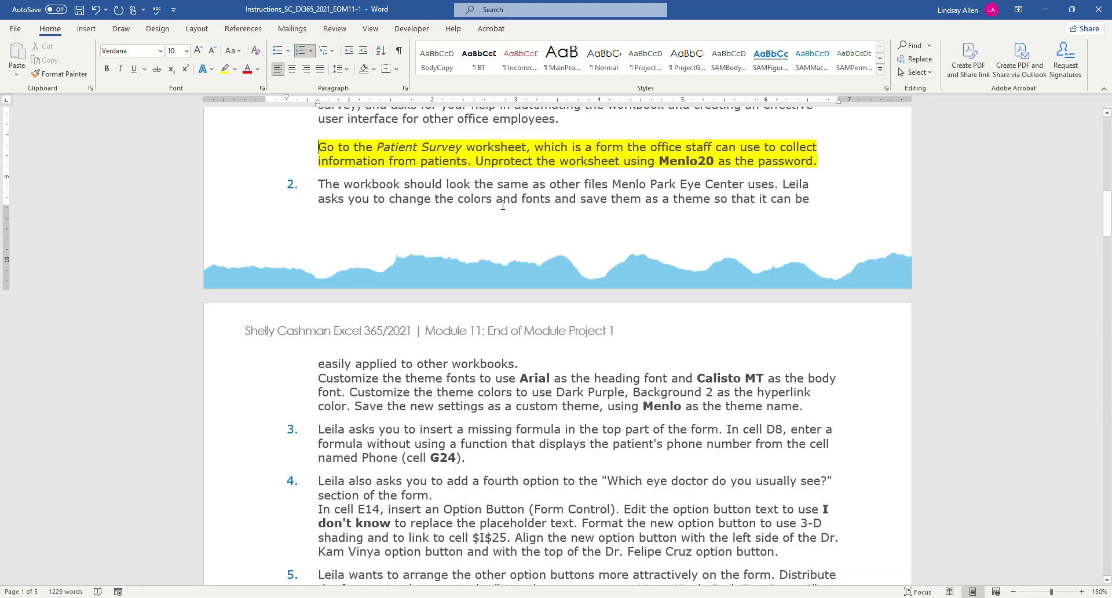
scroll(503, 205, "down", 3)
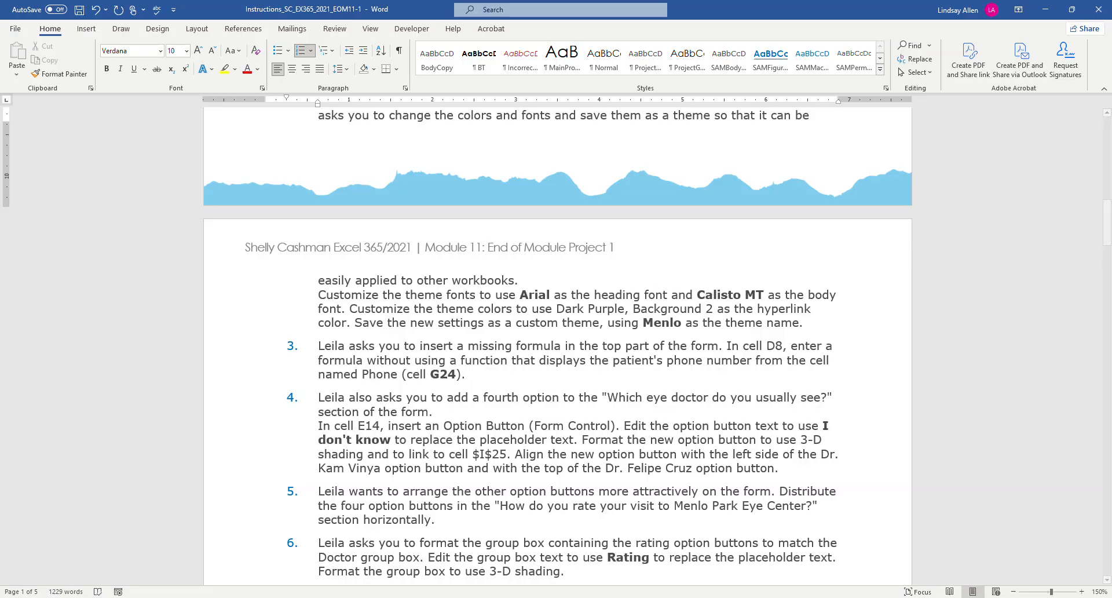
mouse_move(328, 597)
left_click(326, 559)
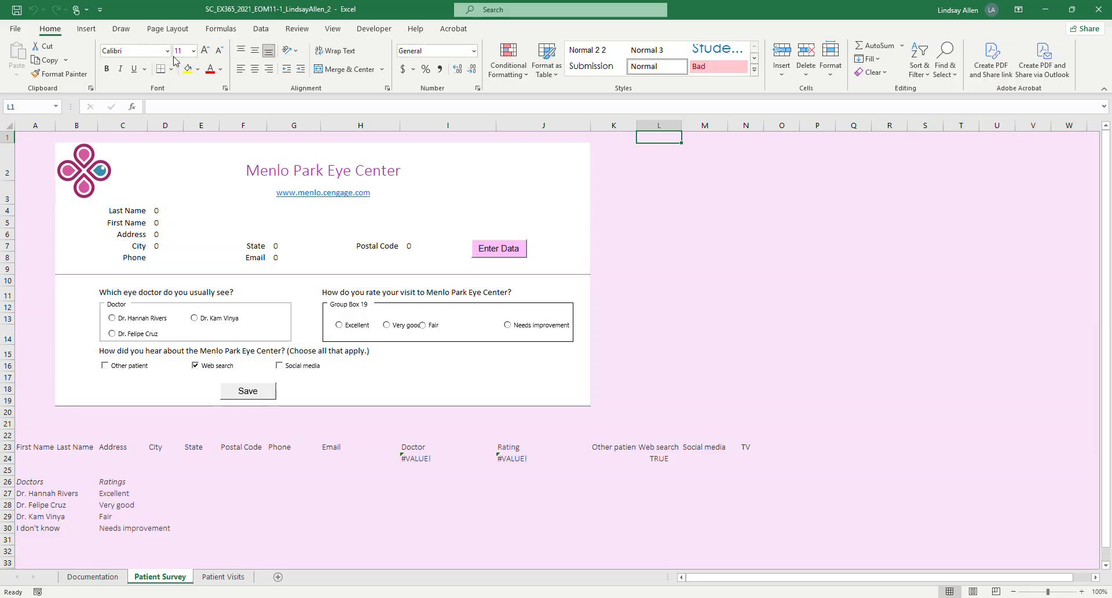
left_click(174, 30)
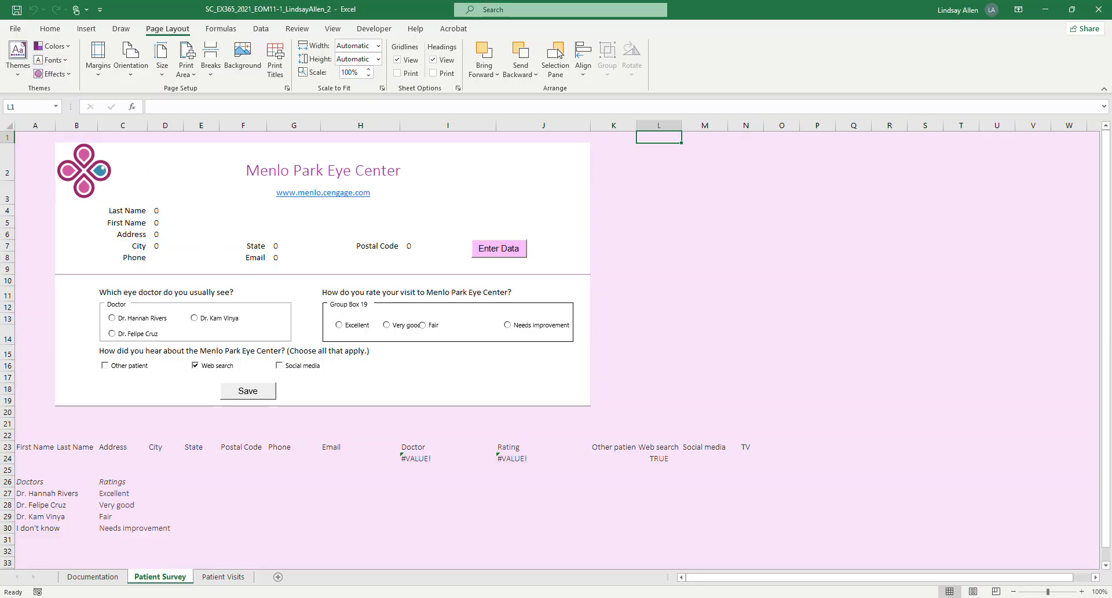
left_click(353, 597)
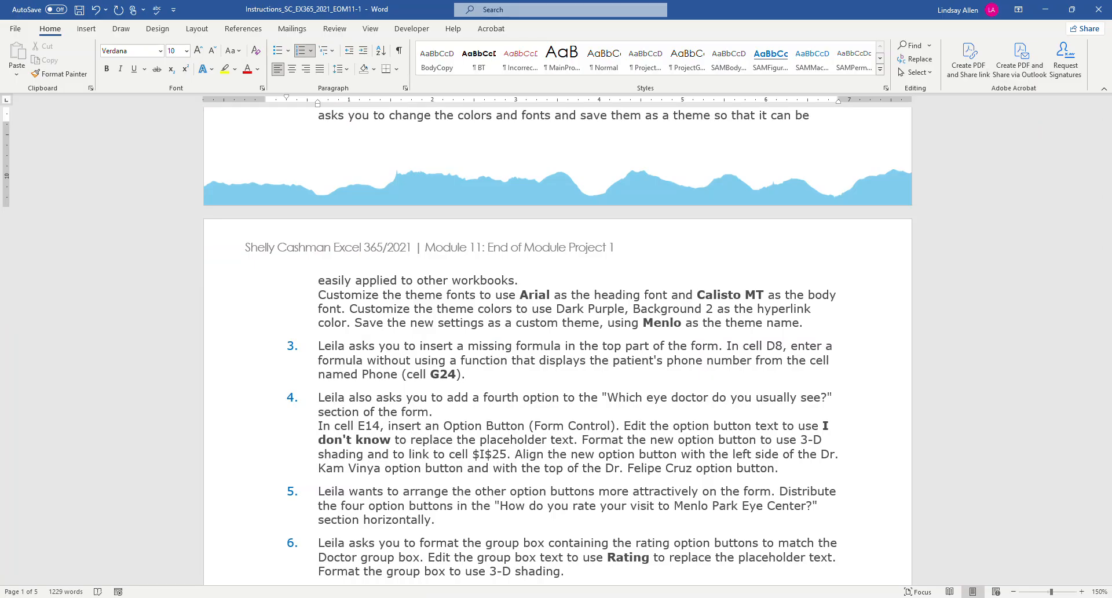
key("alt+Tab")
Start a custom theme font set for the workbook and choose Arial as the heading font.
left_click(52, 60)
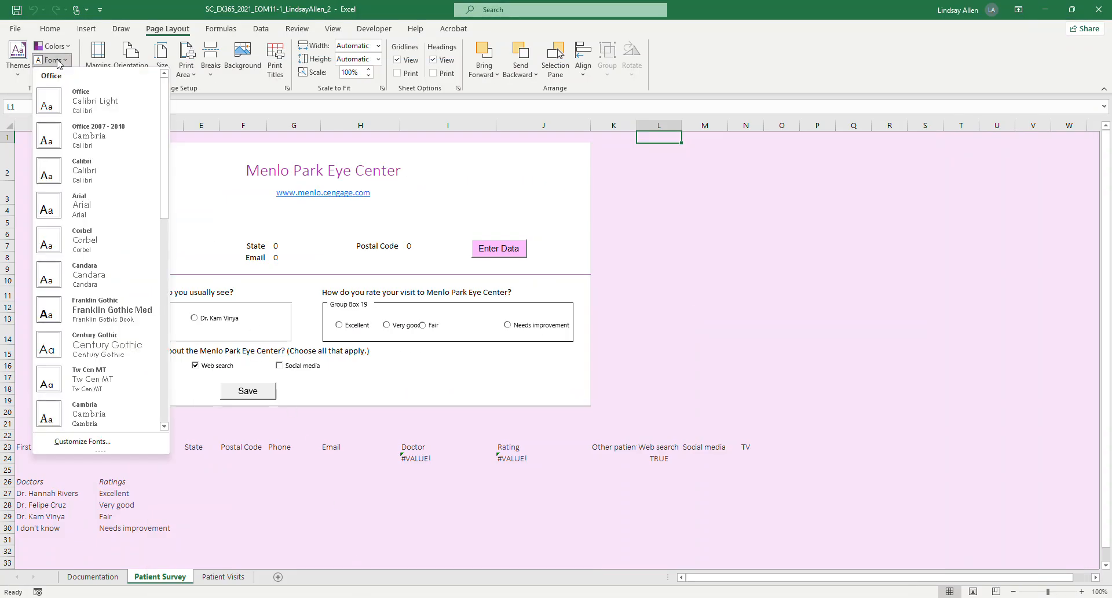
left_click(81, 442)
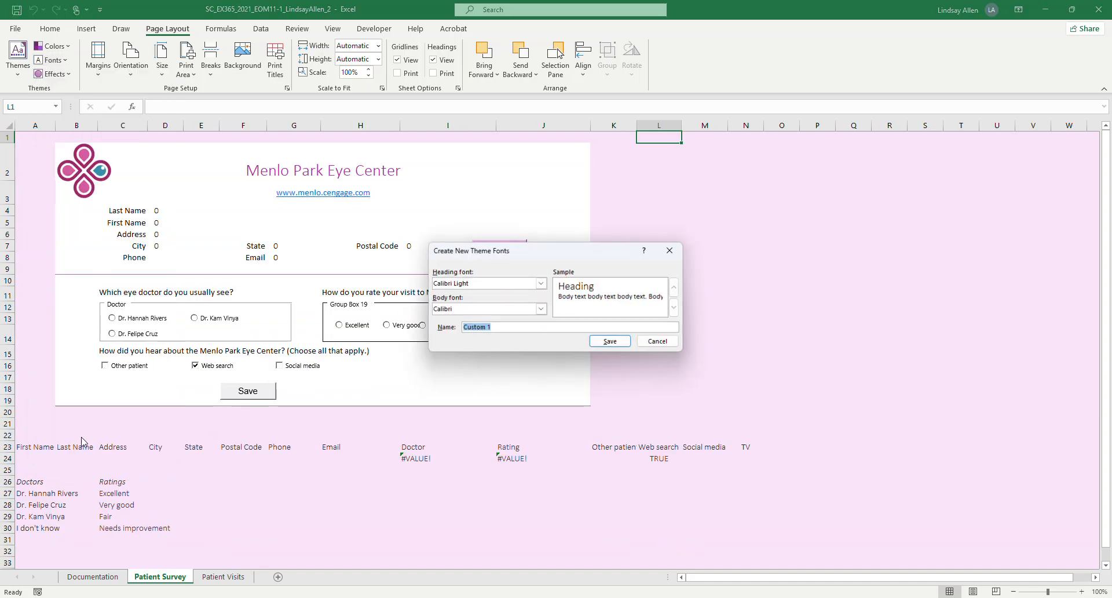
left_click(541, 283)
type("Arial")
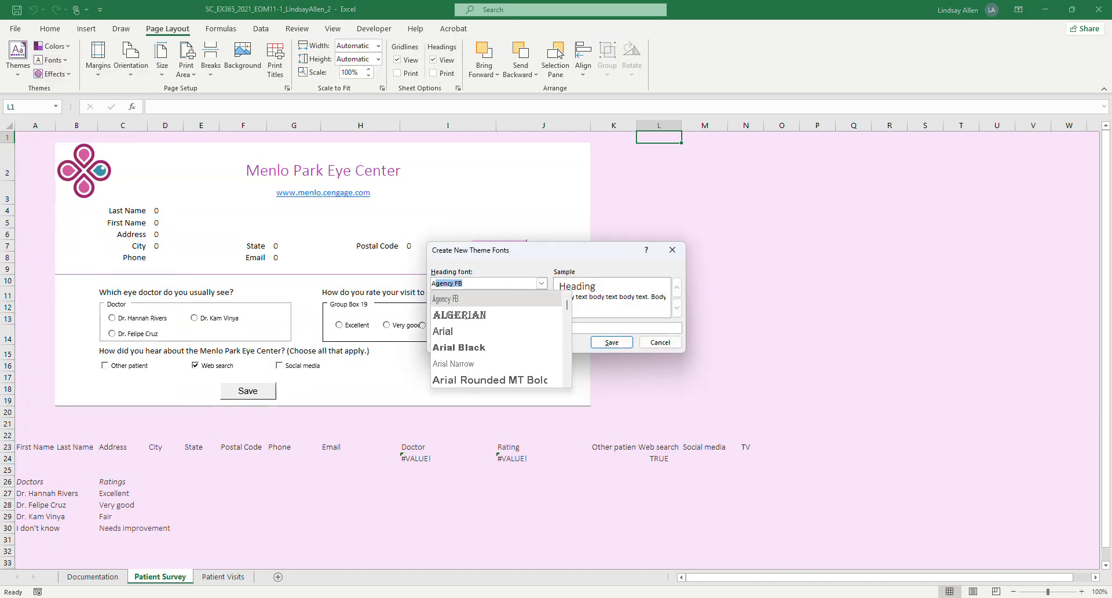
left_click(458, 331)
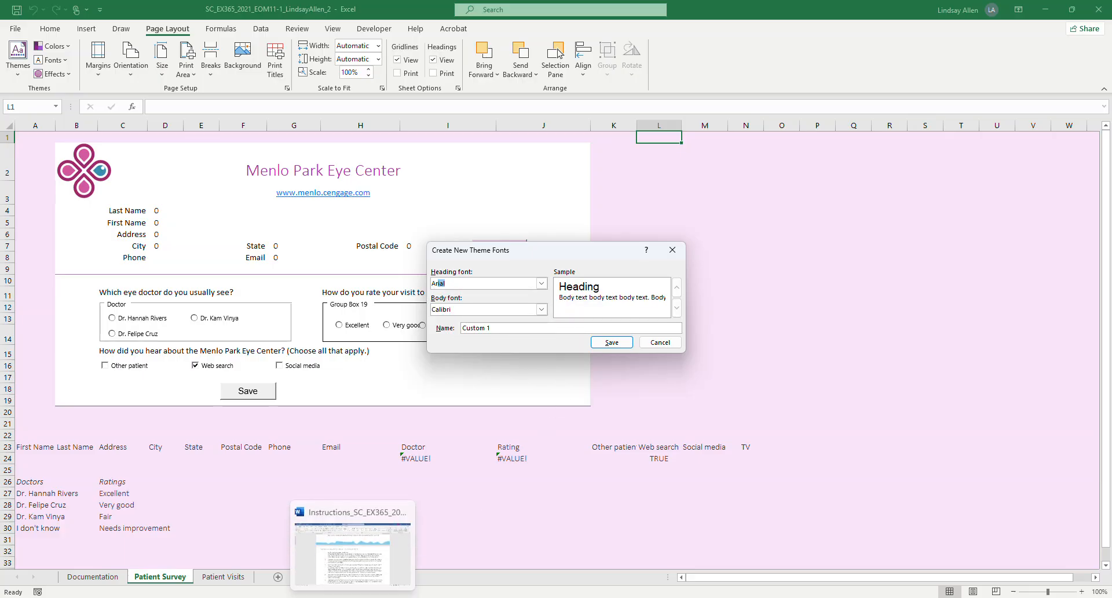
Check the required body font in the Word instructions and set the theme's body font to Calisto MT in Excel.
left_click(377, 584)
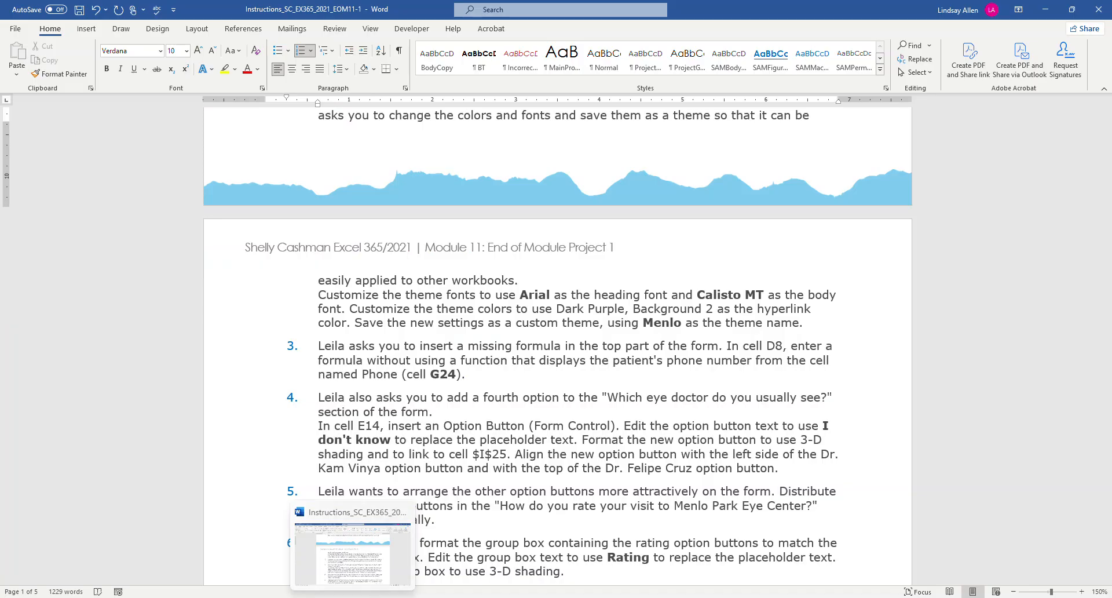
left_click(328, 597)
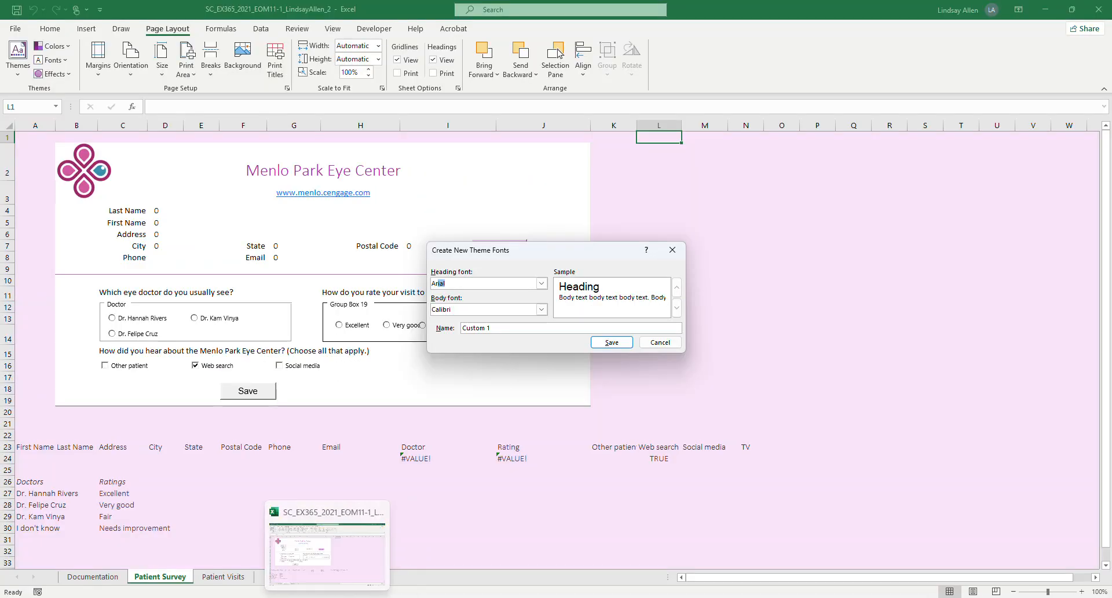
left_click(521, 309)
type("Ca")
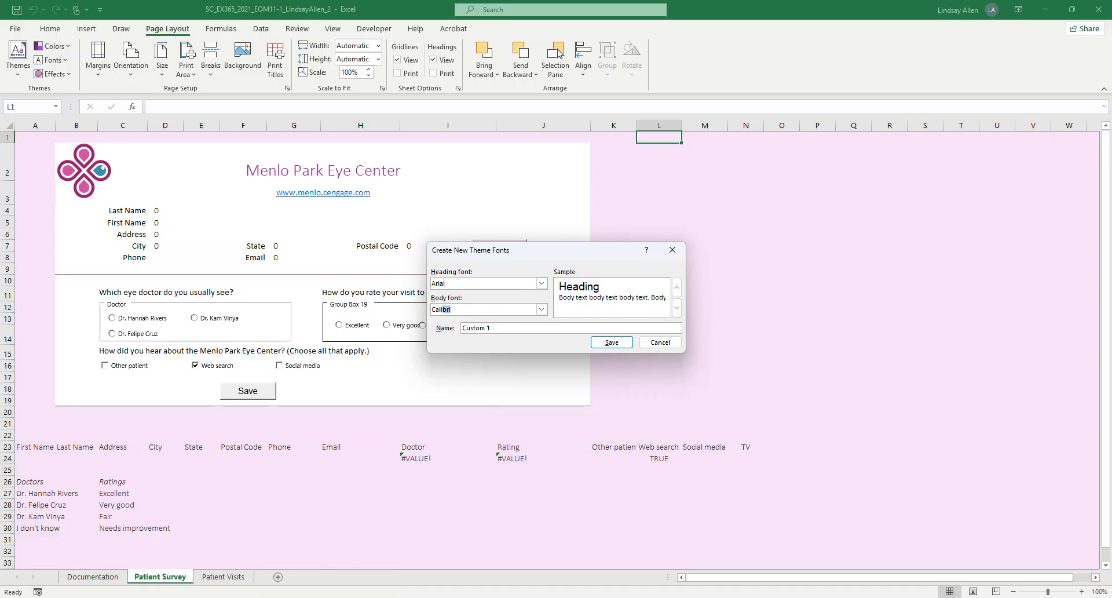
type("listo MT")
left_click(528, 309)
Check the required name in the Word instructions, save the custom theme fonts as Menlo, and verify them among Excel's custom theme fonts.
mouse_move(372, 596)
left_click(383, 571)
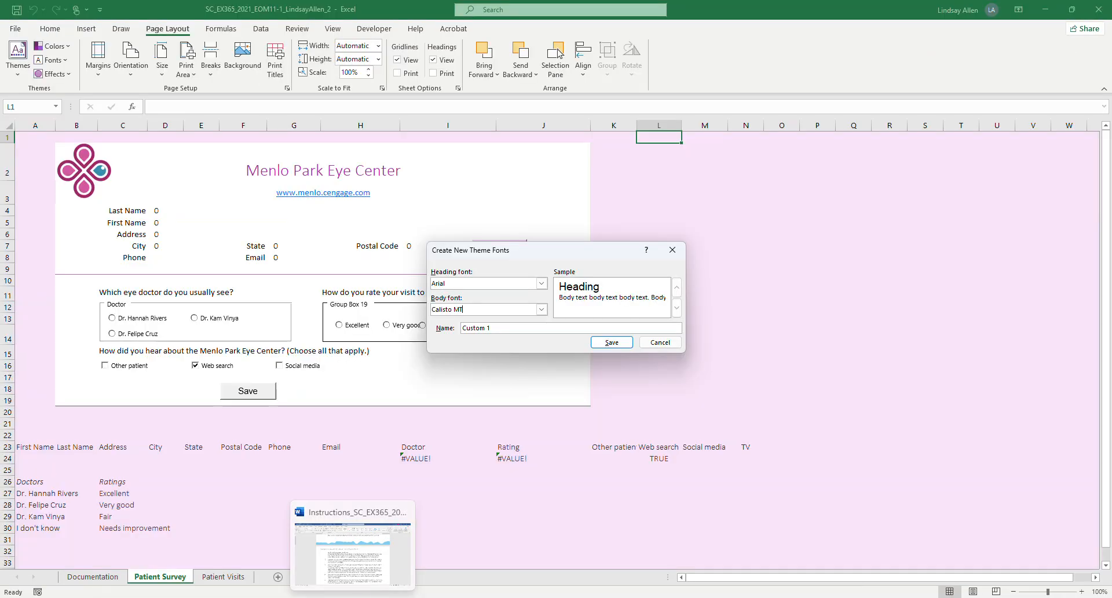
left_click(352, 597)
left_click(353, 597)
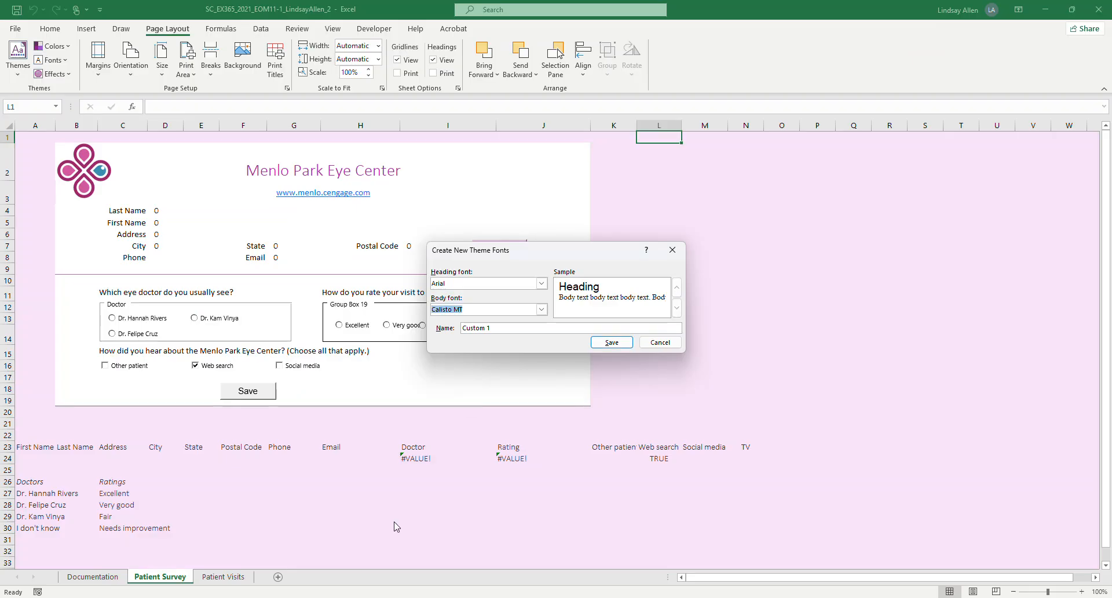
key("Tab")
type("M")
left_click(612, 342)
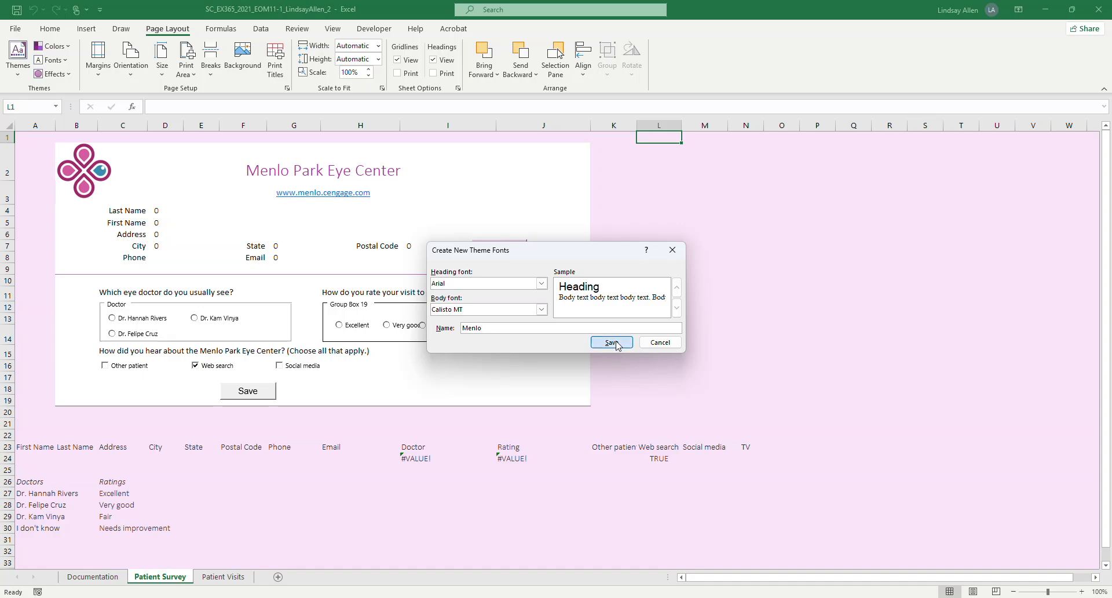
left_click(52, 60)
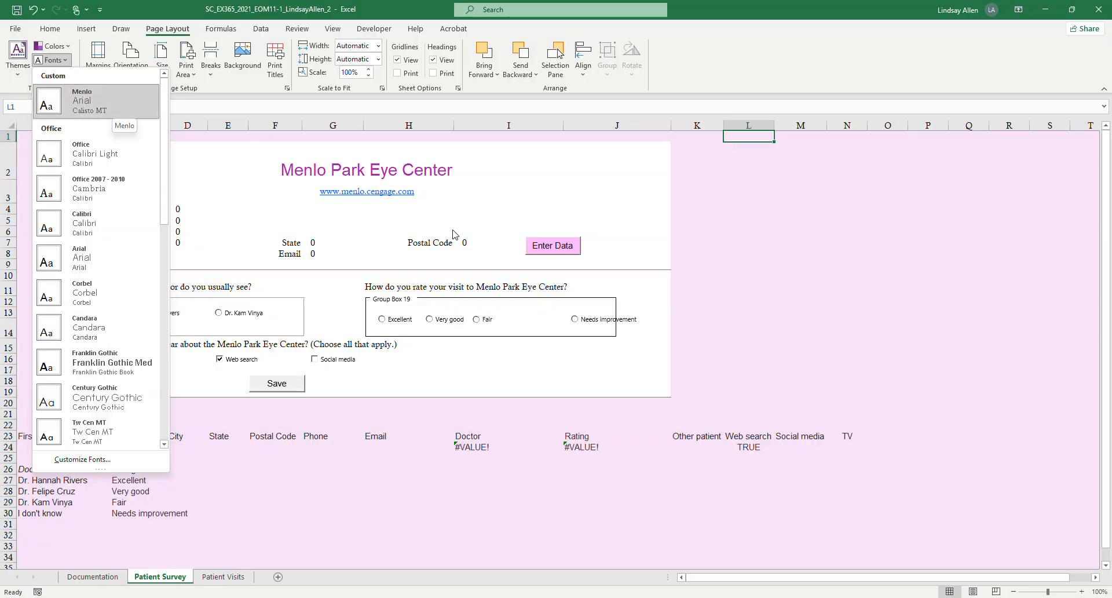
left_click(577, 515)
Switch to the Word instructions and highlight project step 2's sentence about customizing the theme fonts in yellow.
key("alt+Tab")
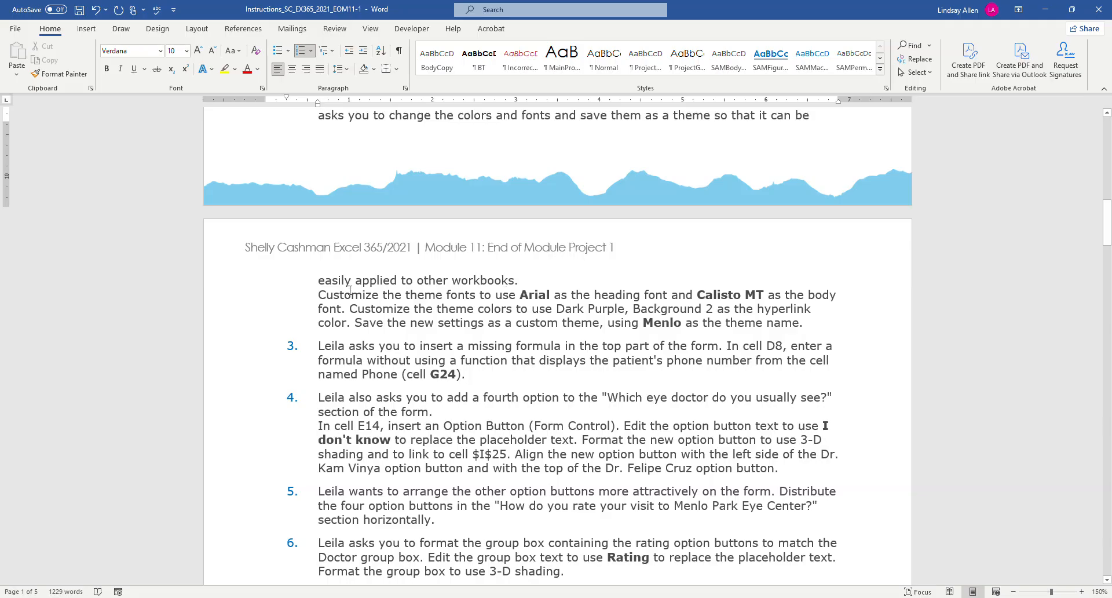
mouse_move(351, 293)
left_mouse_down()
mouse_move(423, 308)
mouse_move(434, 309)
mouse_move(413, 294)
mouse_move(551, 295)
mouse_move(345, 308)
left_mouse_up()
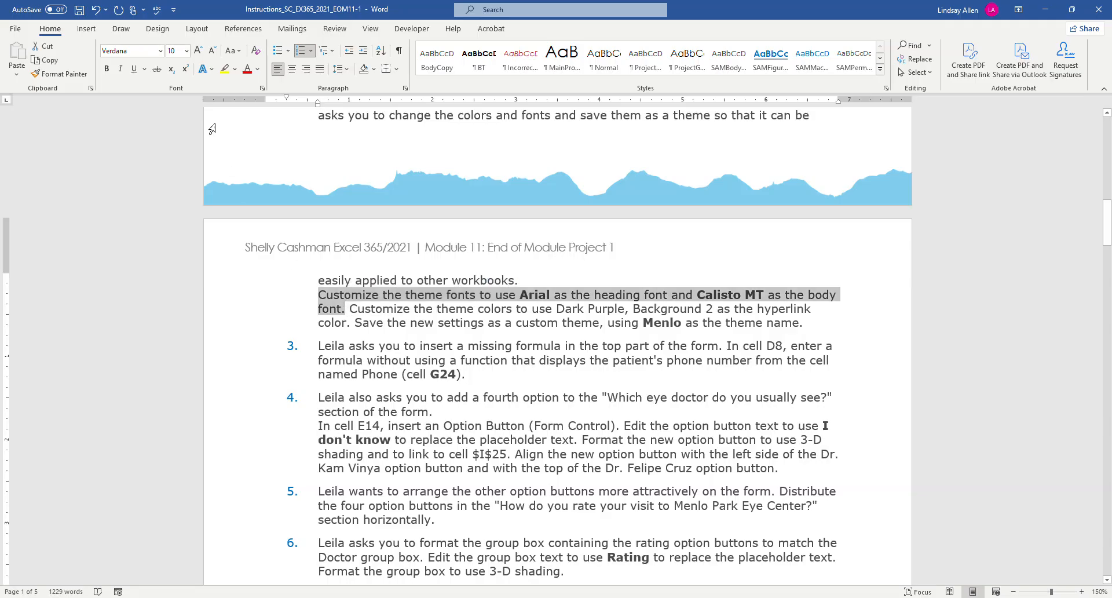
left_click(225, 68)
left_click(408, 333)
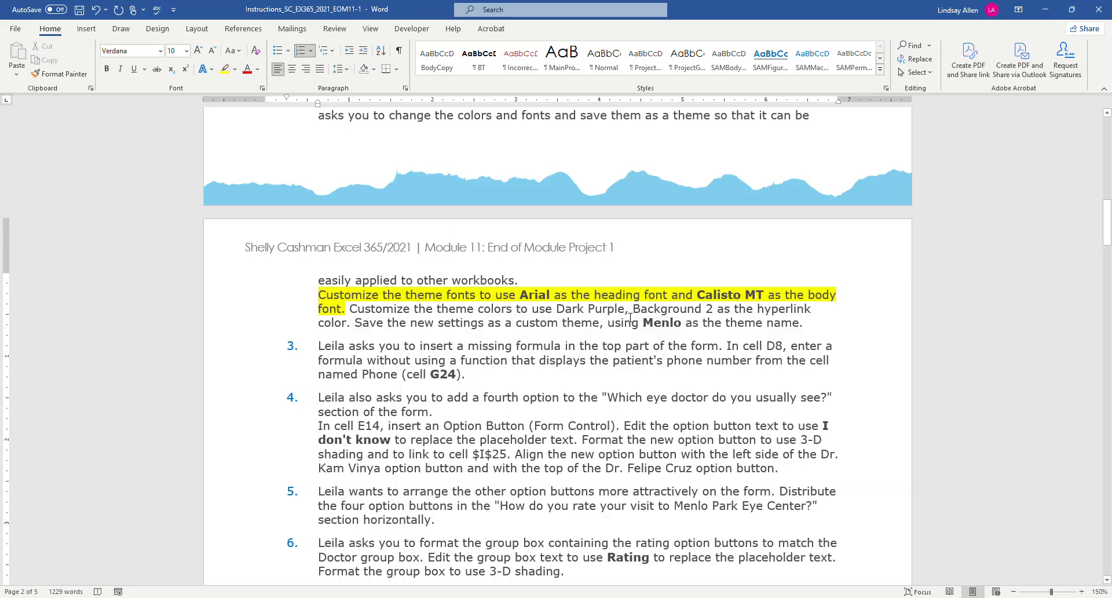
Switch to Excel, start a custom theme color set, and check the required hyperlink color in the Word instructions.
left_click(328, 597)
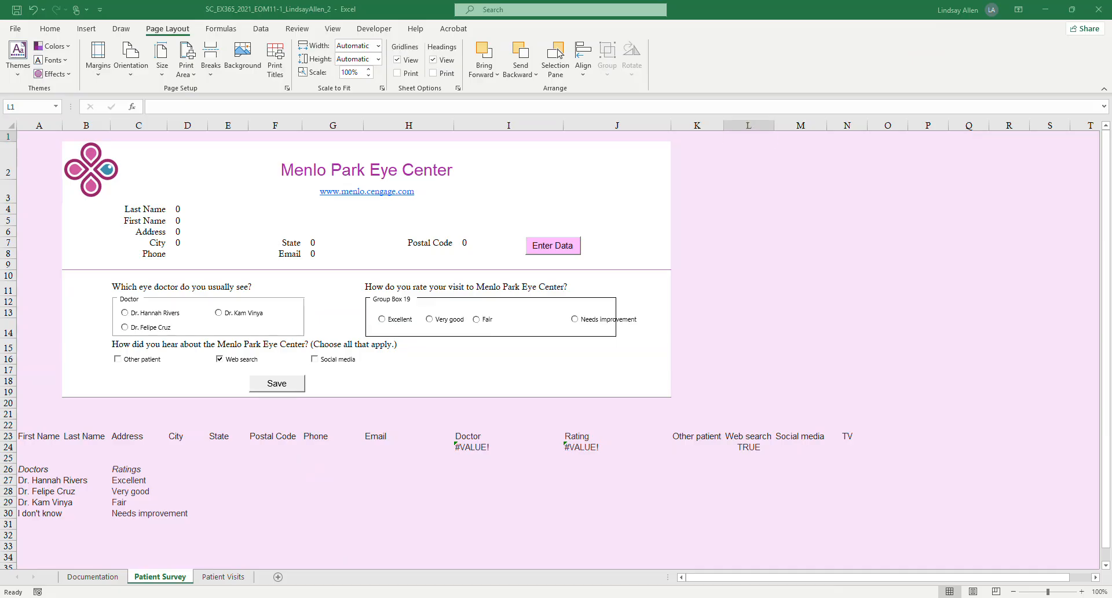
left_click(113, 27)
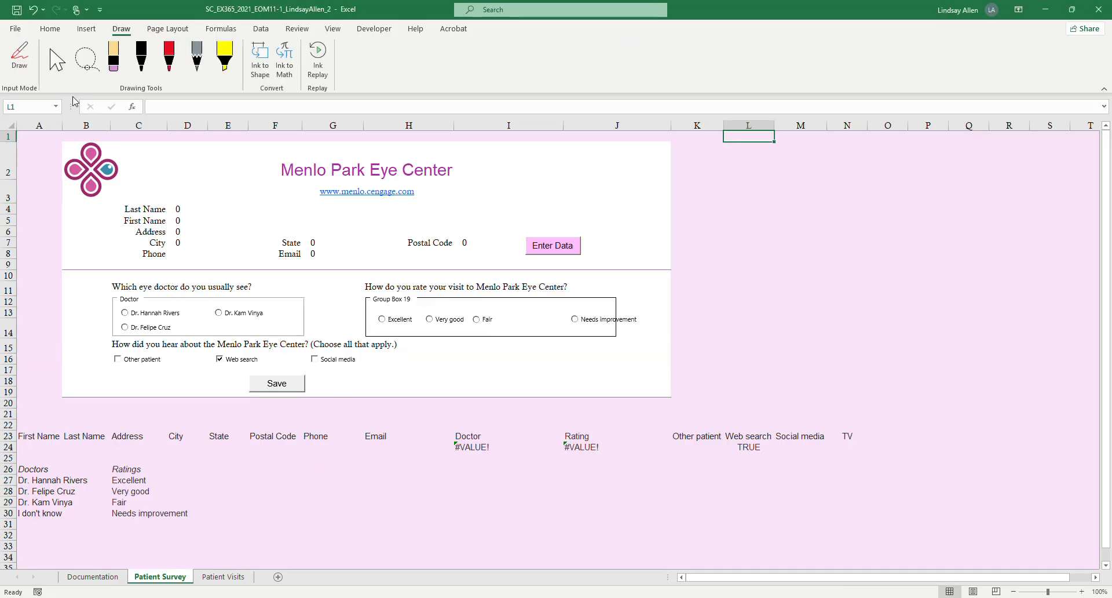
scroll(107, 21, "down", 1)
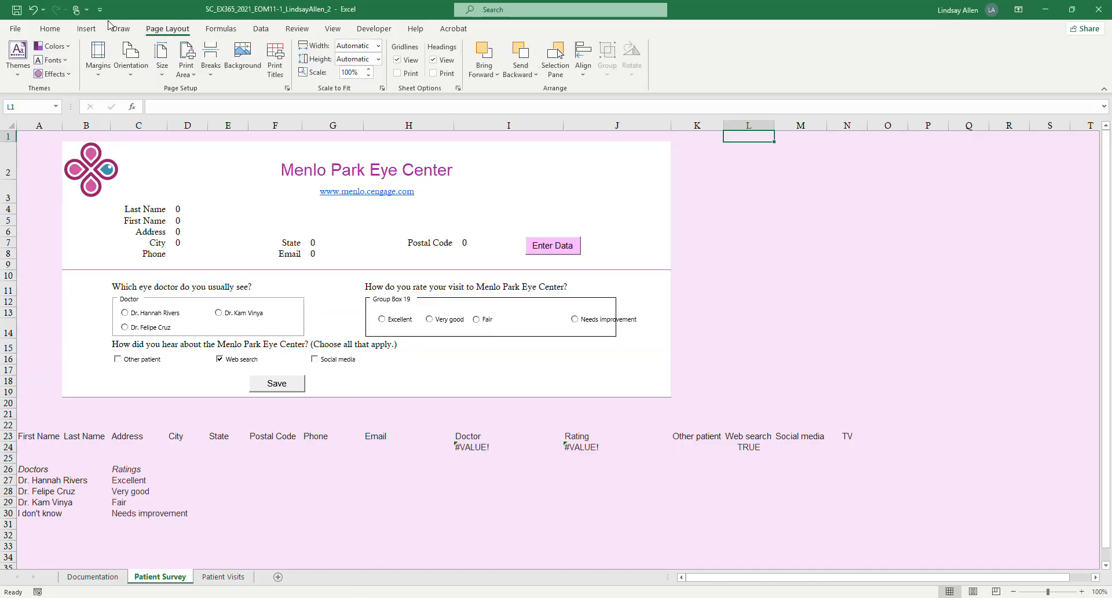
left_click(67, 47)
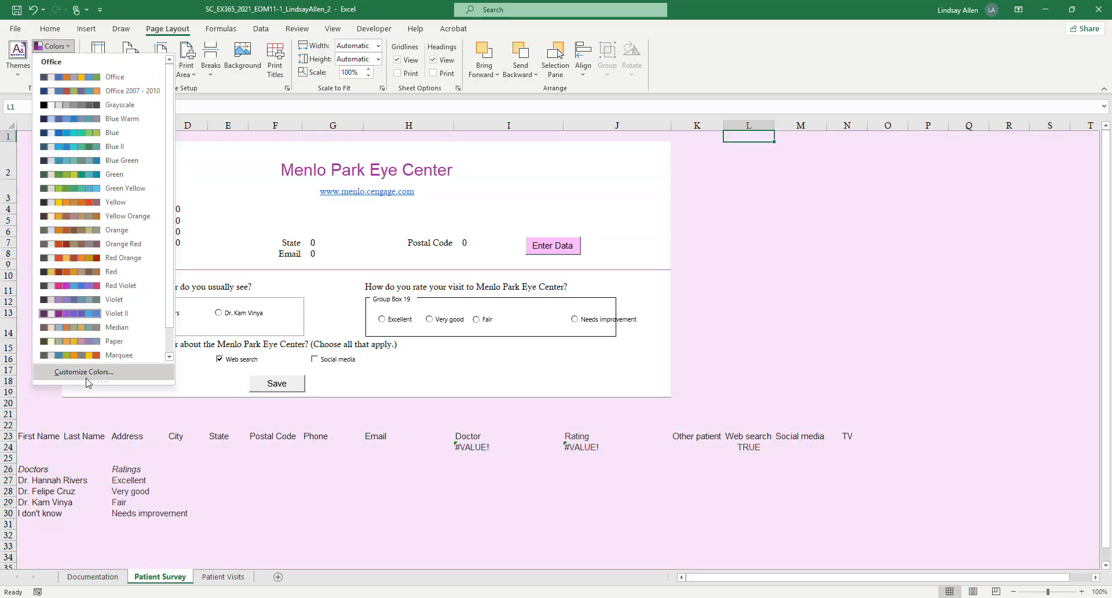
left_click(105, 376)
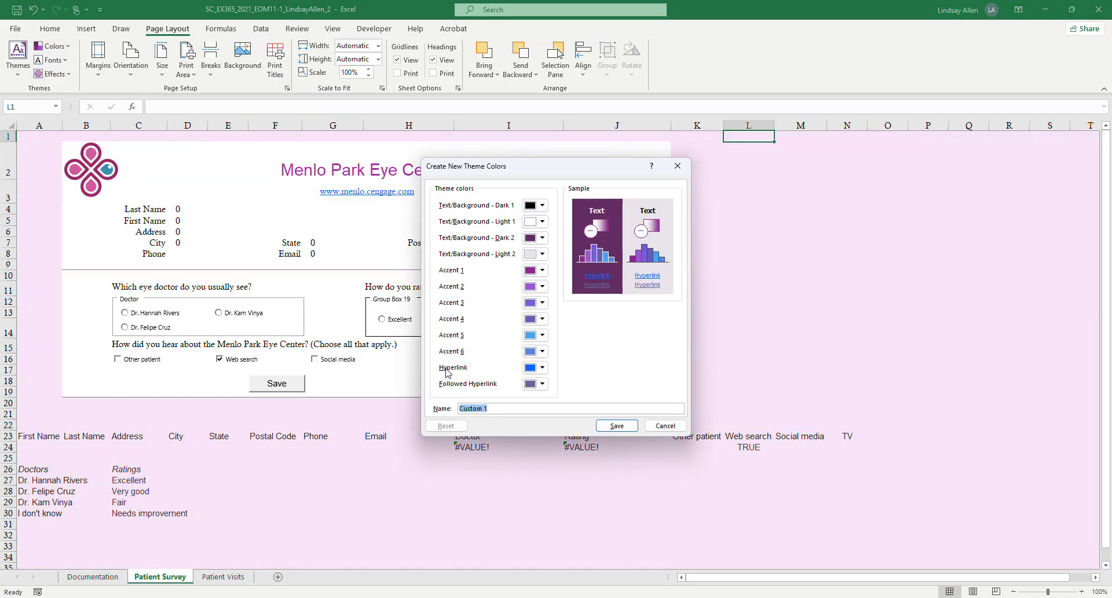
mouse_move(353, 590)
left_click(384, 570)
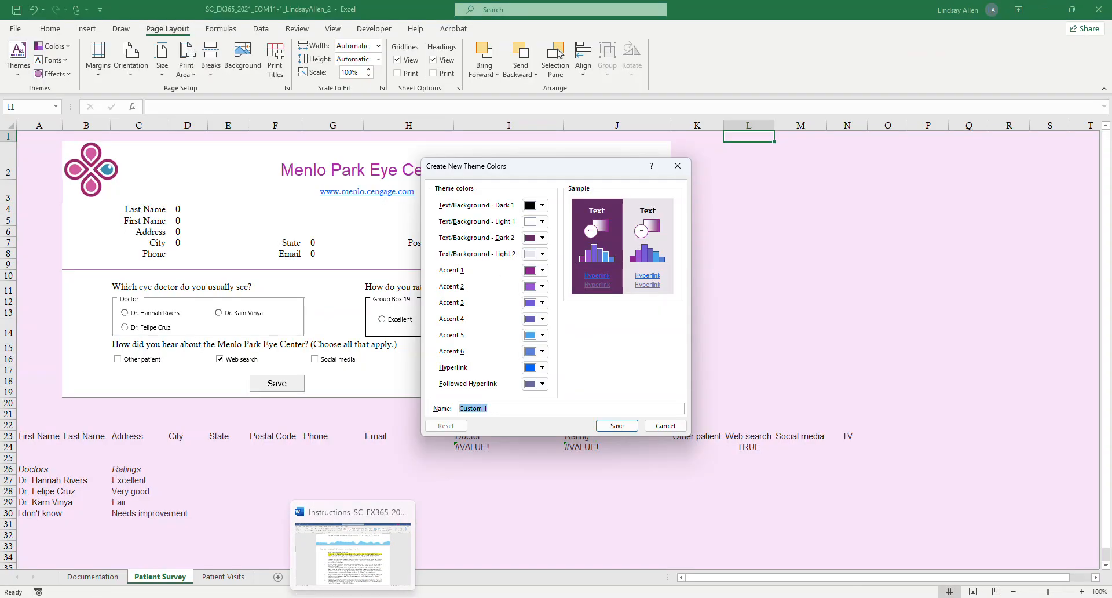
left_click(355, 596)
left_click(380, 597)
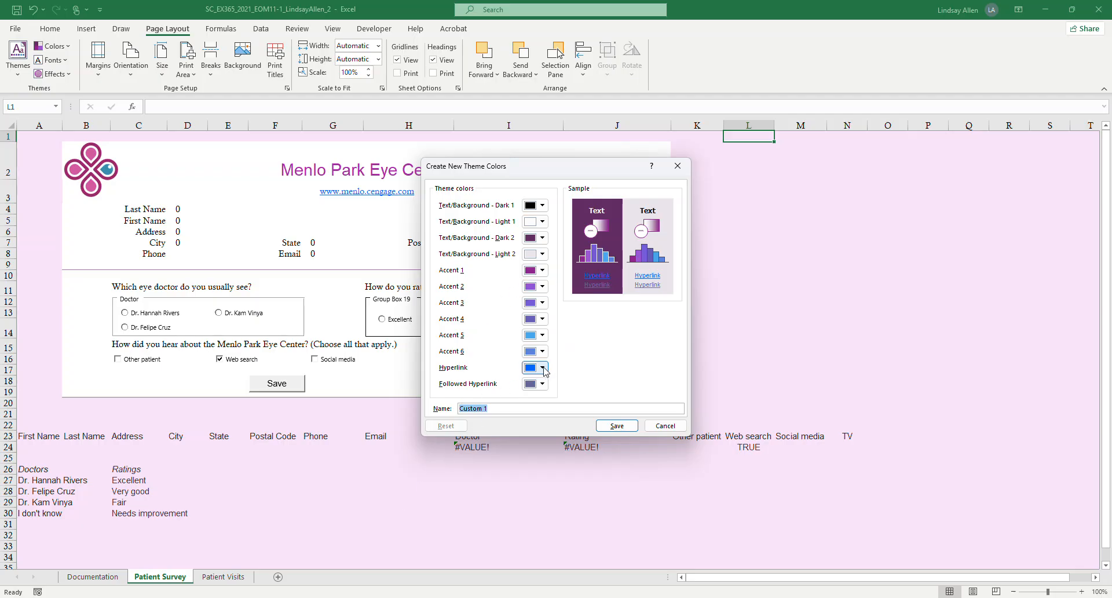
Set the hyperlink color of the new theme color set to Dark Purple, Background 2.
left_click(543, 368)
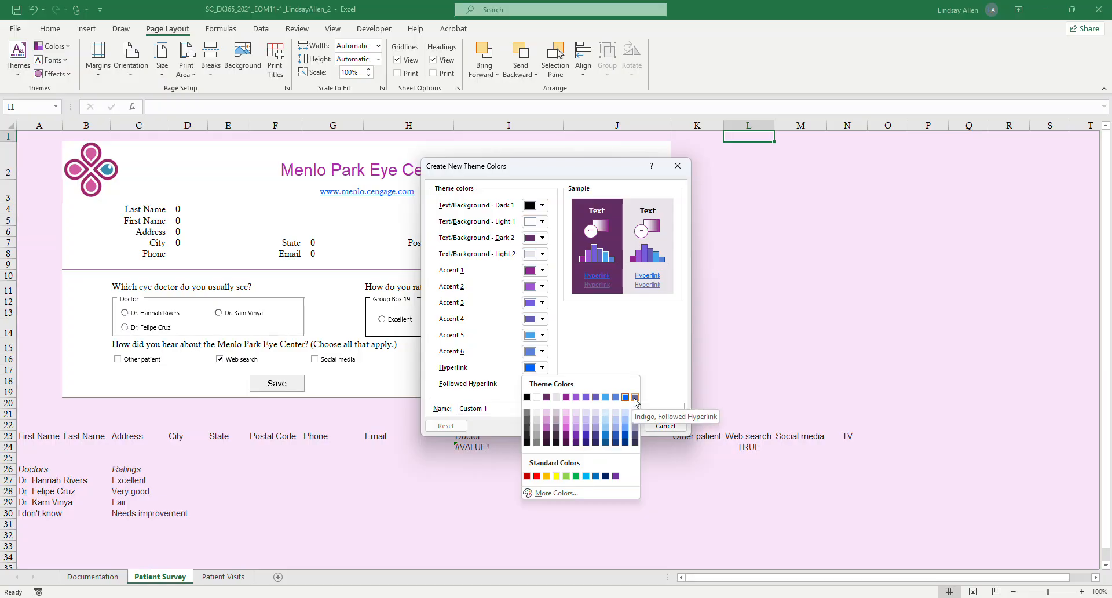
left_click(547, 397)
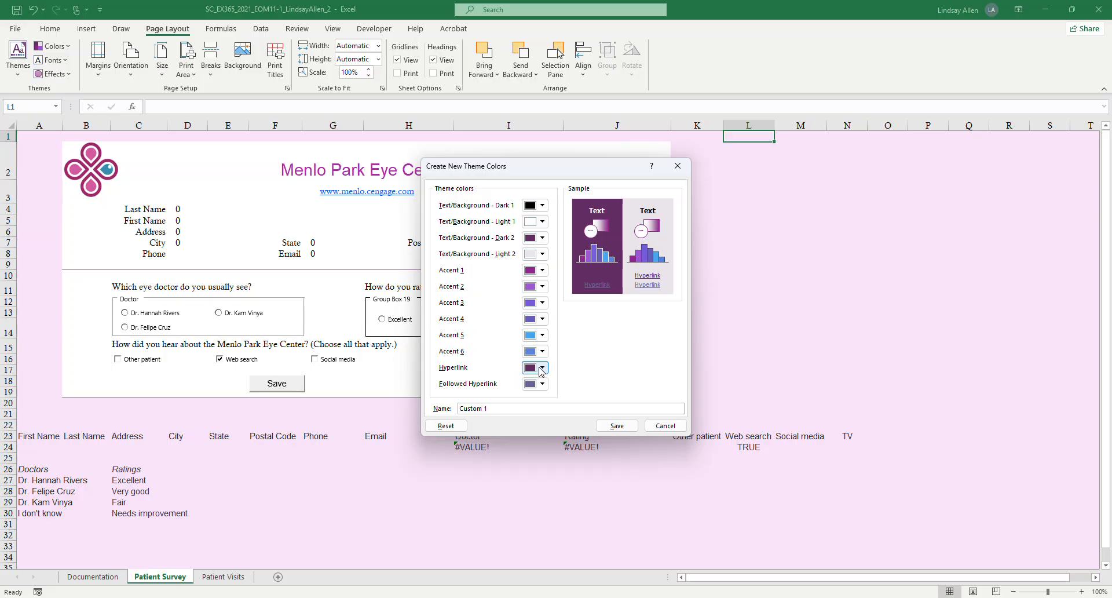
left_click(541, 368)
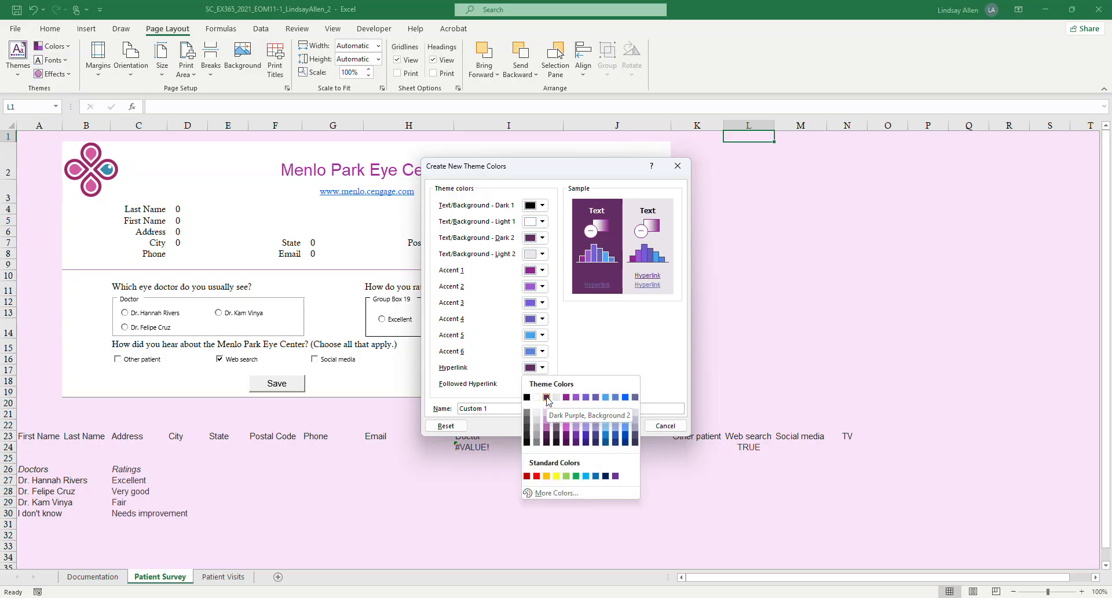
left_click(633, 343)
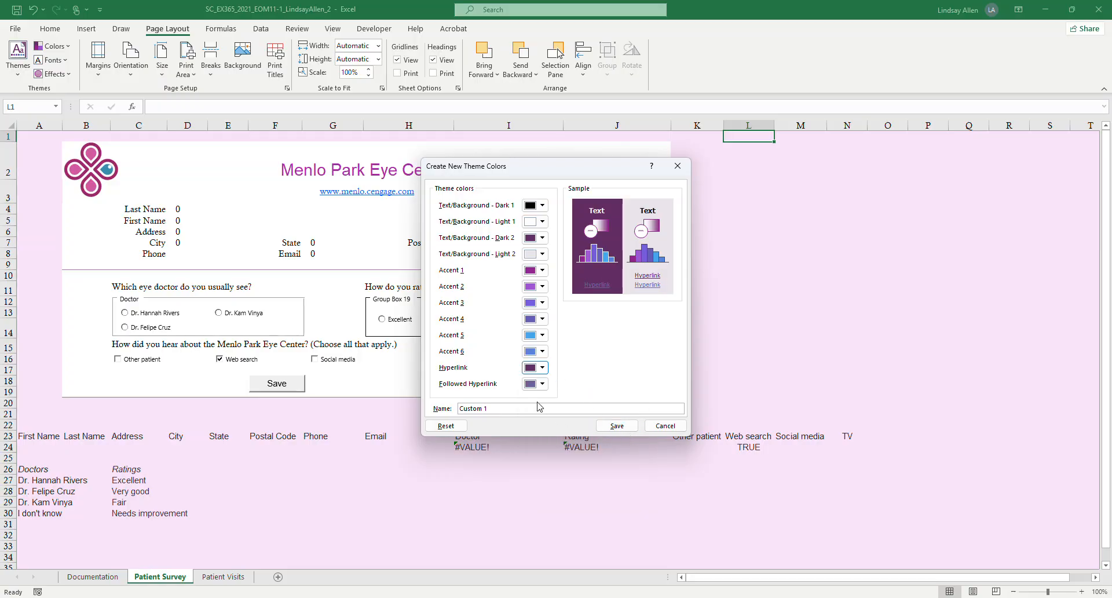
Name the custom theme color set Menlo and save it.
left_click_drag(531, 409, 403, 409)
type("Menlo")
left_click(617, 426)
Switch to the Word instructions and highlight project step 2's theme customization paragraph, including its colors and theme name sentences, in yellow.
key("alt+Tab")
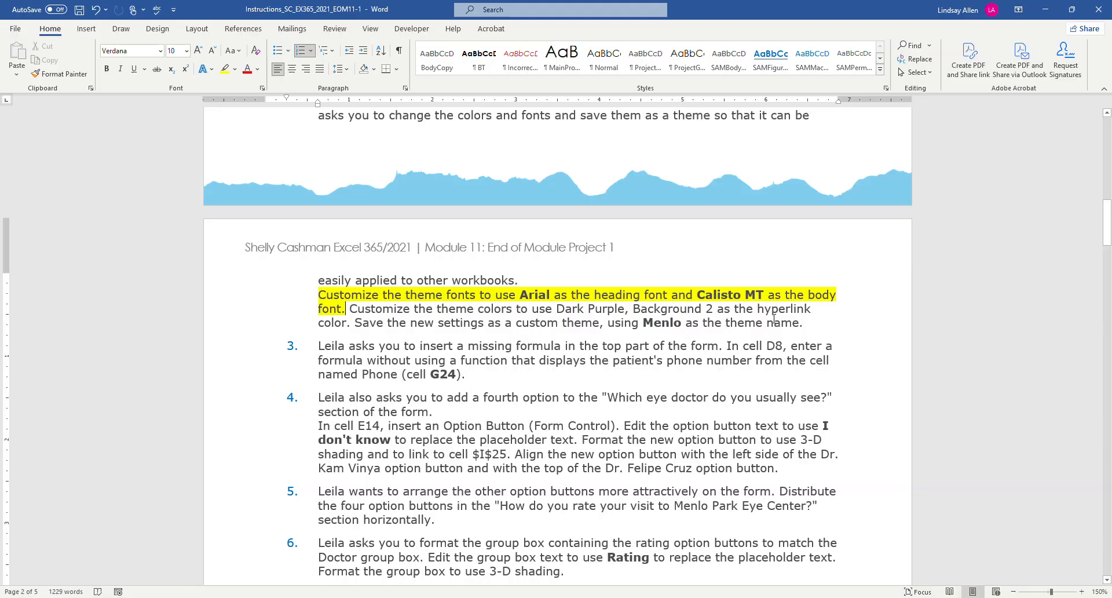
left_click_drag(813, 321, 318, 295)
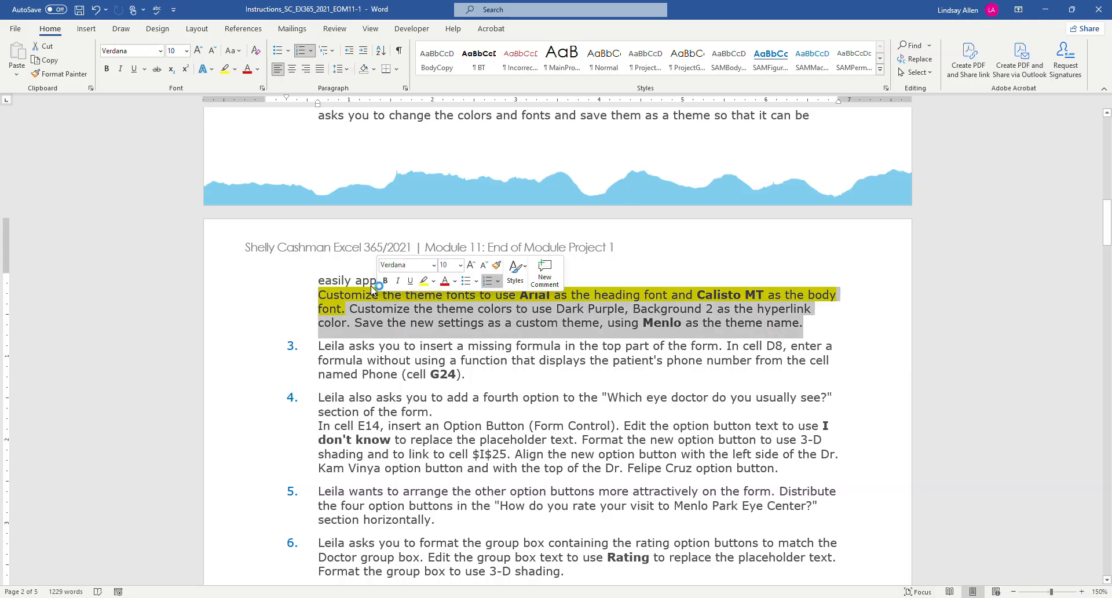
left_click(225, 70)
scroll(515, 331, "down", 2)
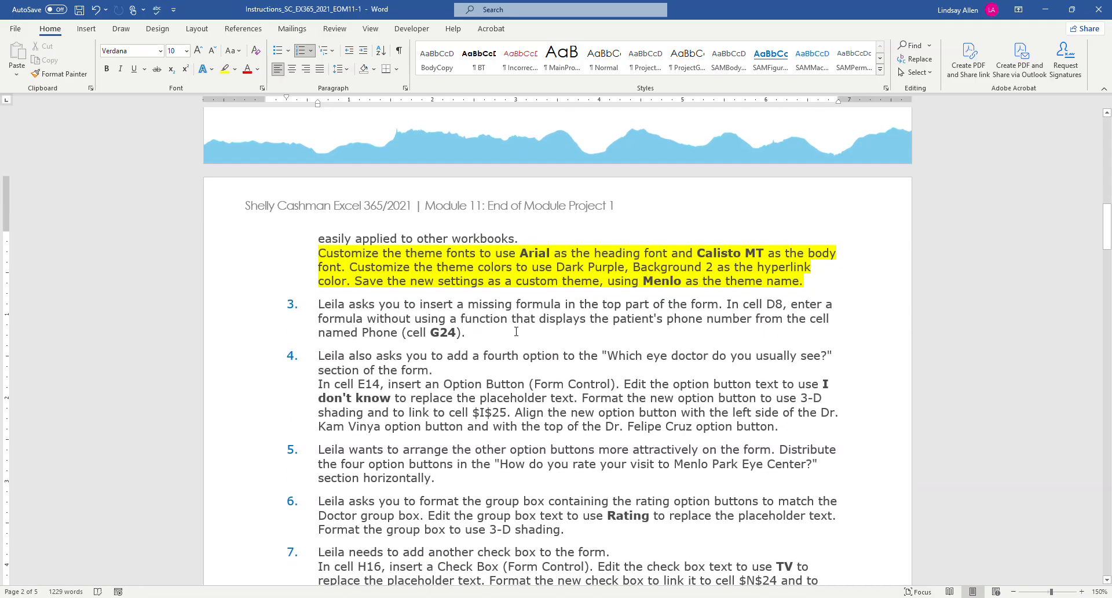
Read project step 3 about the missing phone number formula in cell D8, and switch to Excel.
left_click(515, 330)
scroll(516, 330, "down", 1)
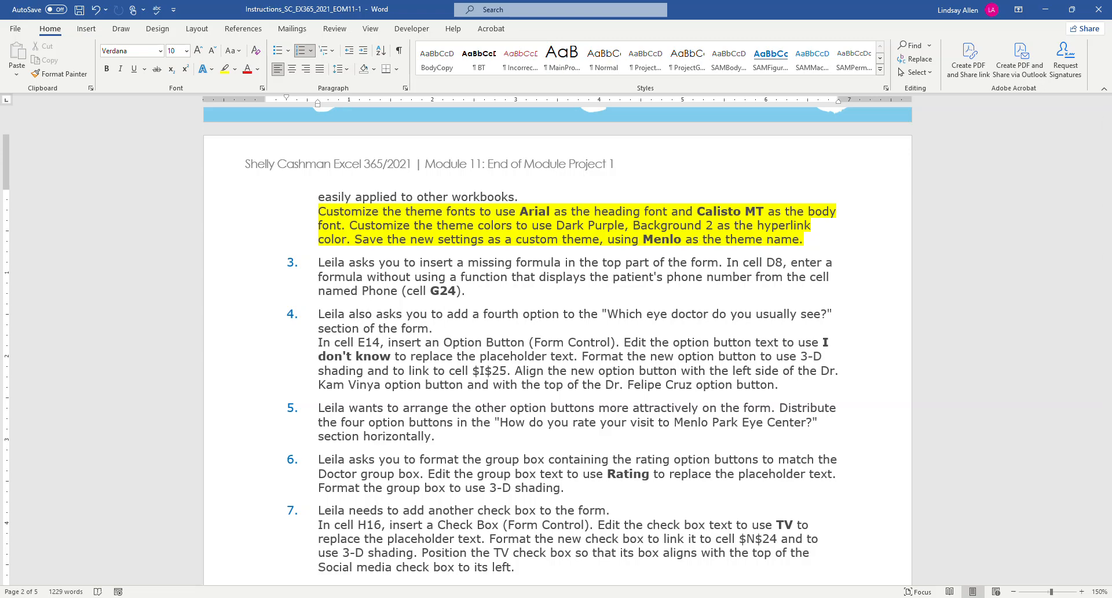
key("alt+Tab")
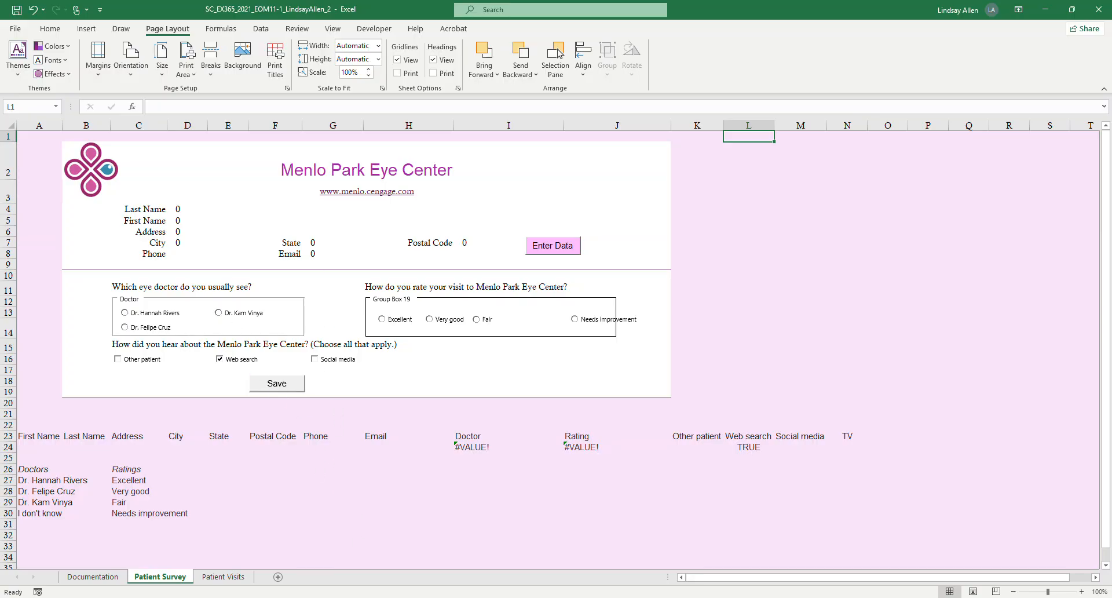
Check project step 3 in the Word instructions again, and examine the existing formulas in cells D4 through D7 of the Patient Survey sheet.
left_click(360, 591)
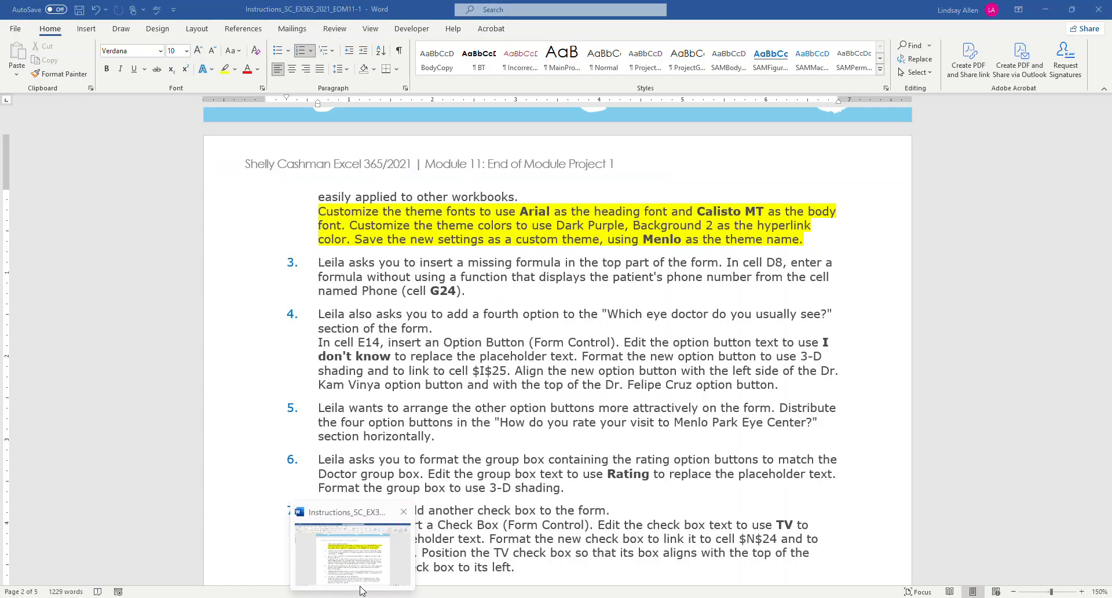
left_click(360, 590)
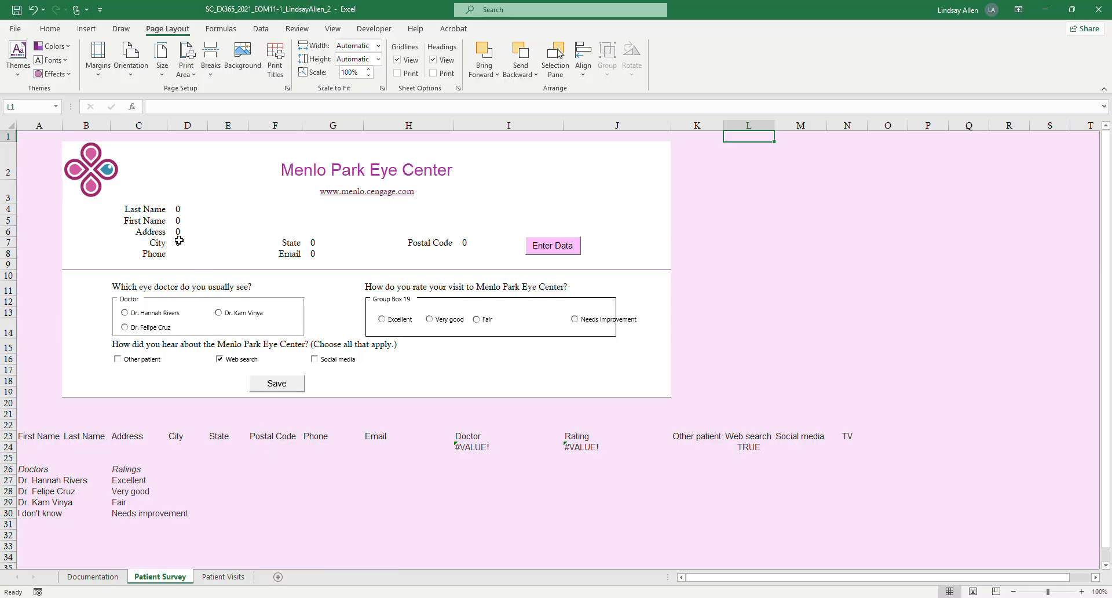
left_click(178, 210)
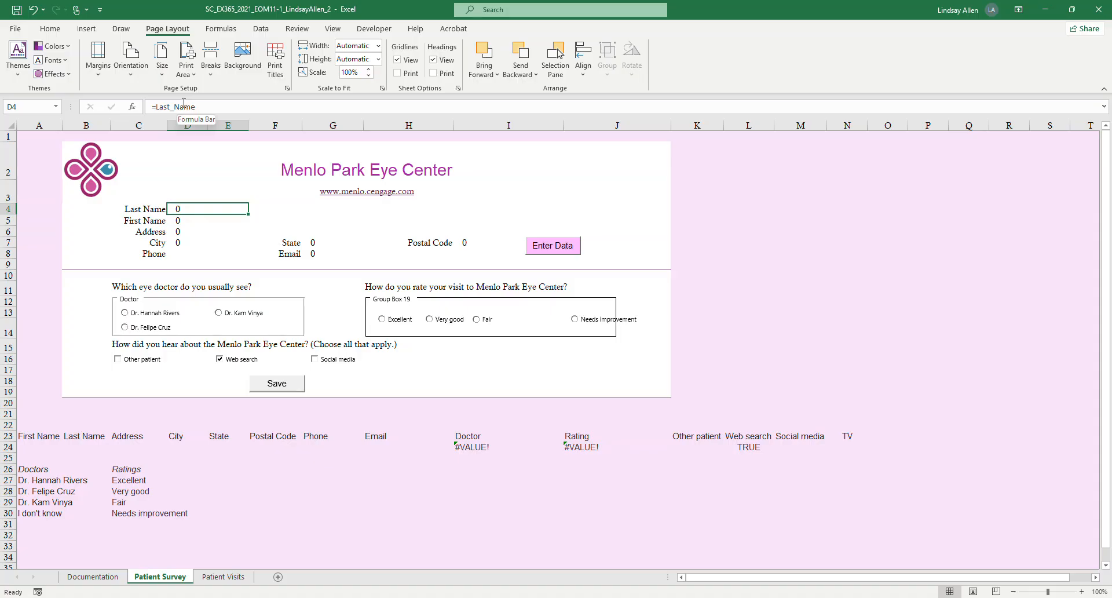
left_click(183, 219)
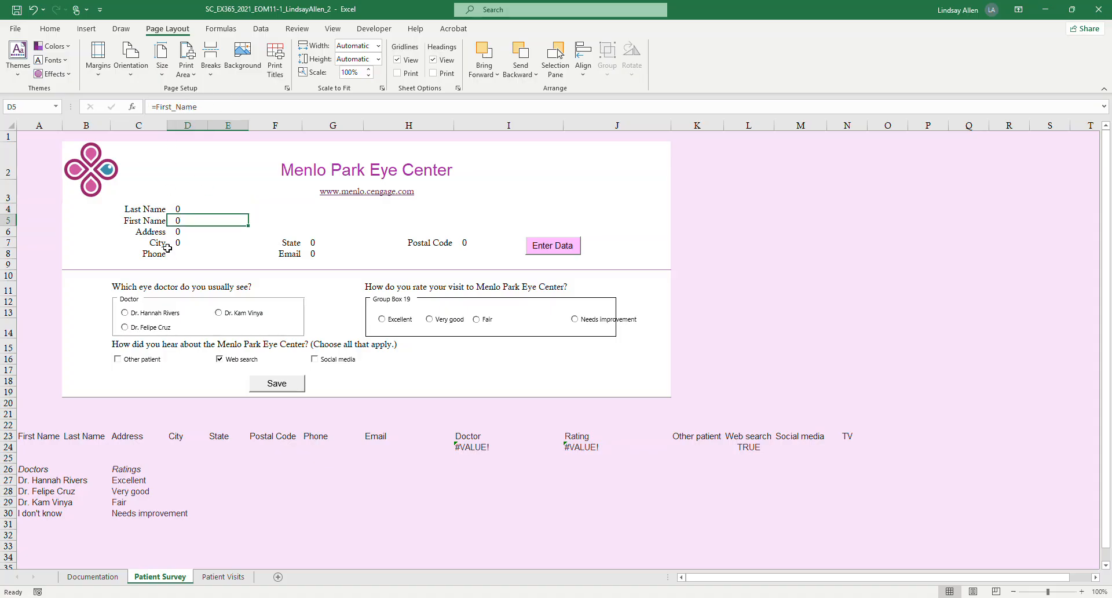
left_click(179, 232)
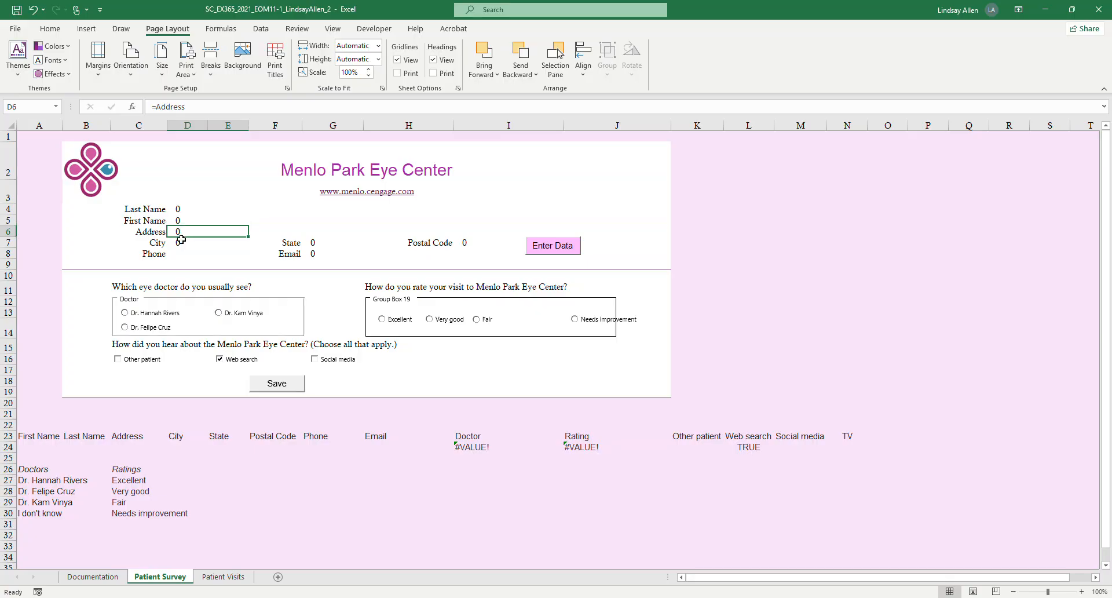
left_click(180, 242)
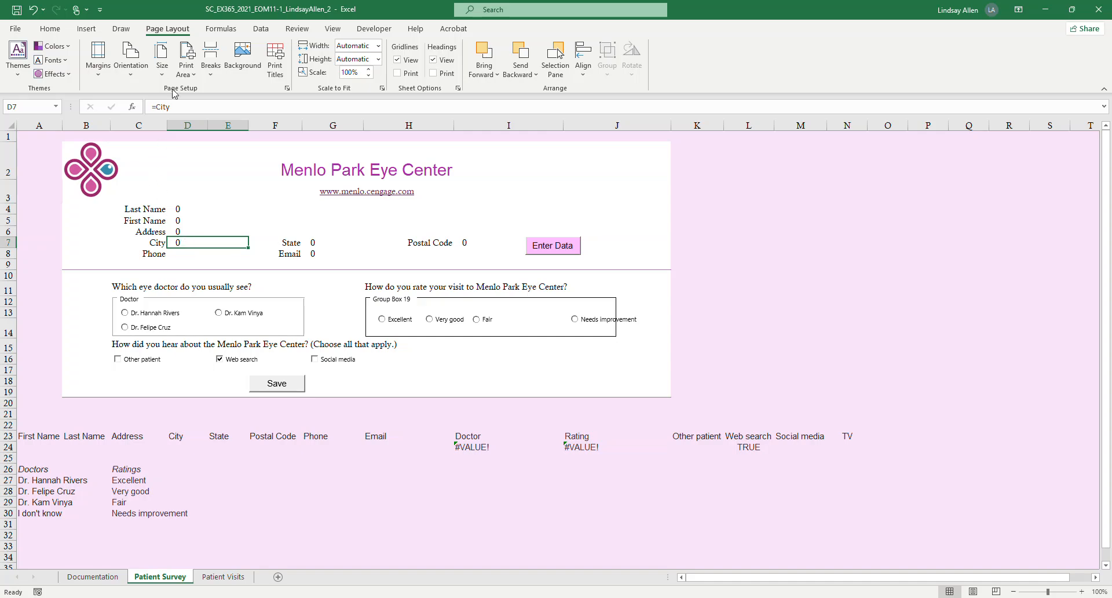
Enter the formula =Phone in cell D8 to display the patient's phone number.
left_click(183, 255)
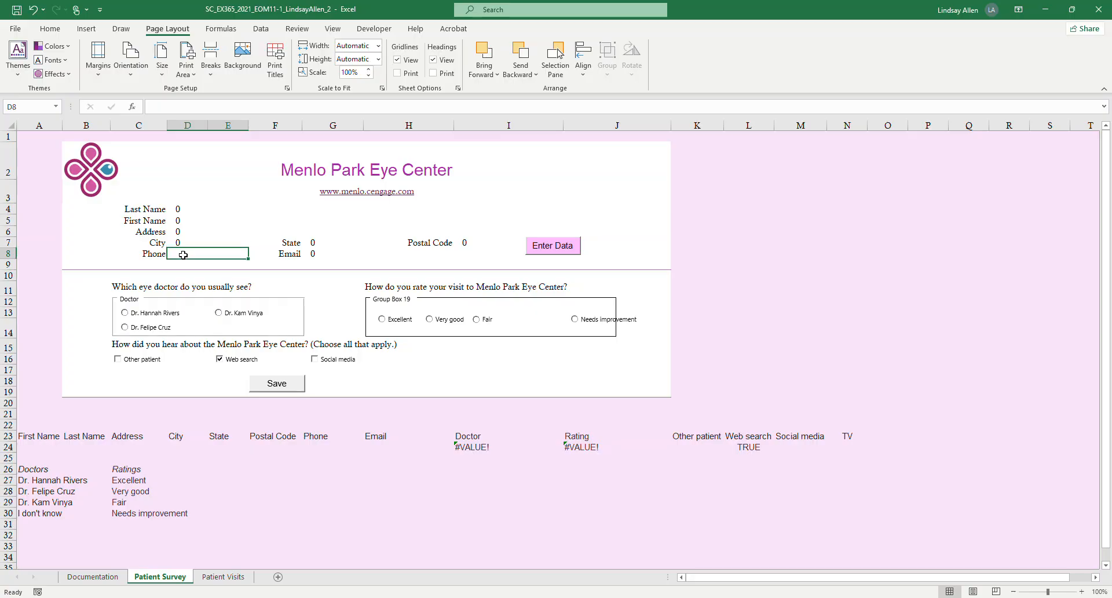
type("=")
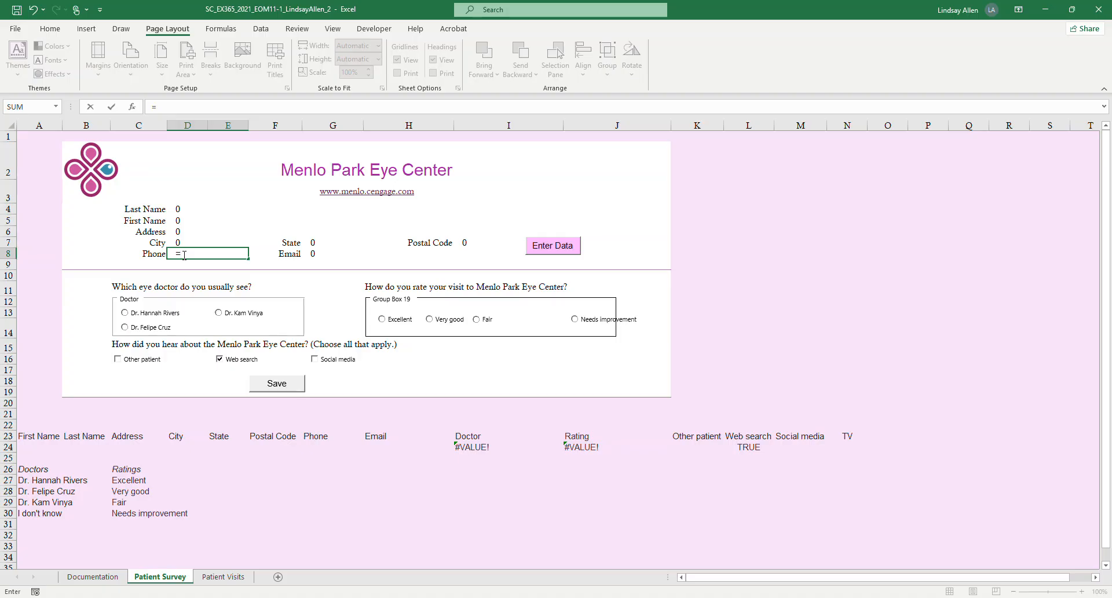
type("phon")
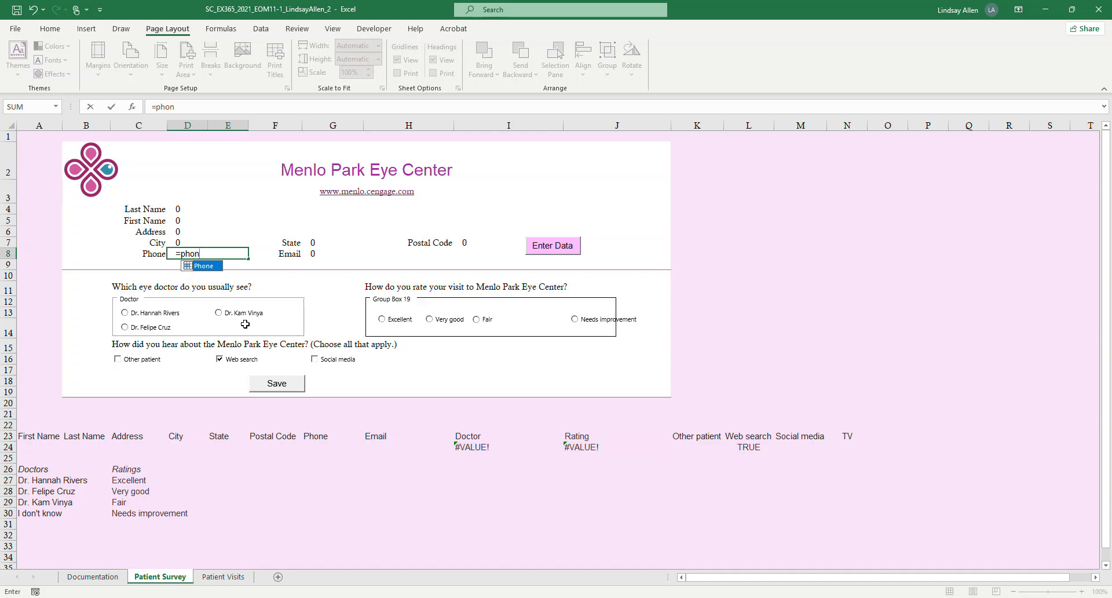
double_click(203, 266)
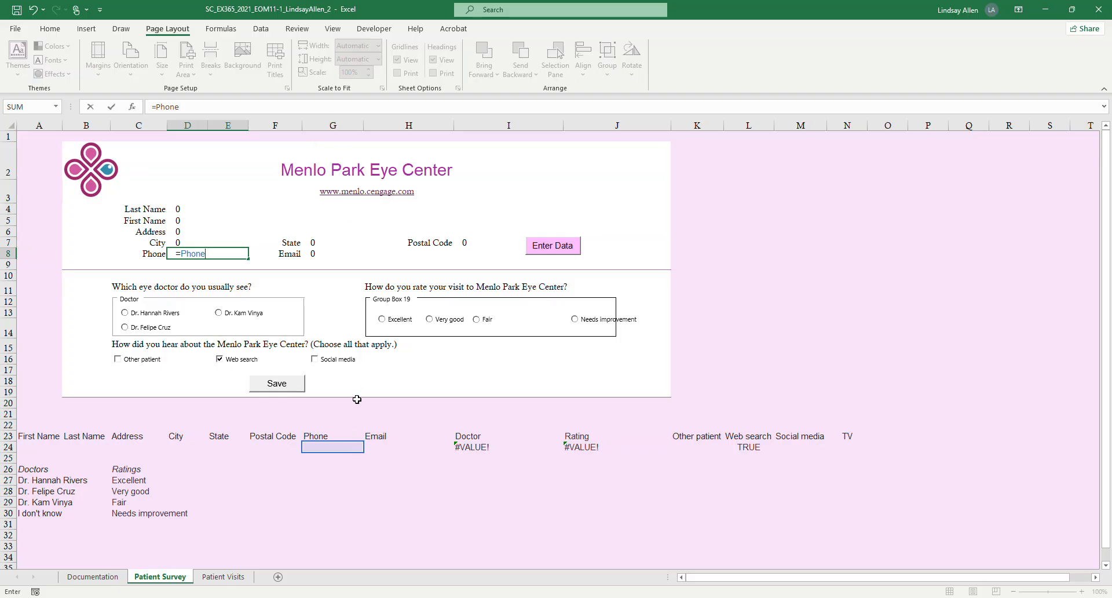
key("Return")
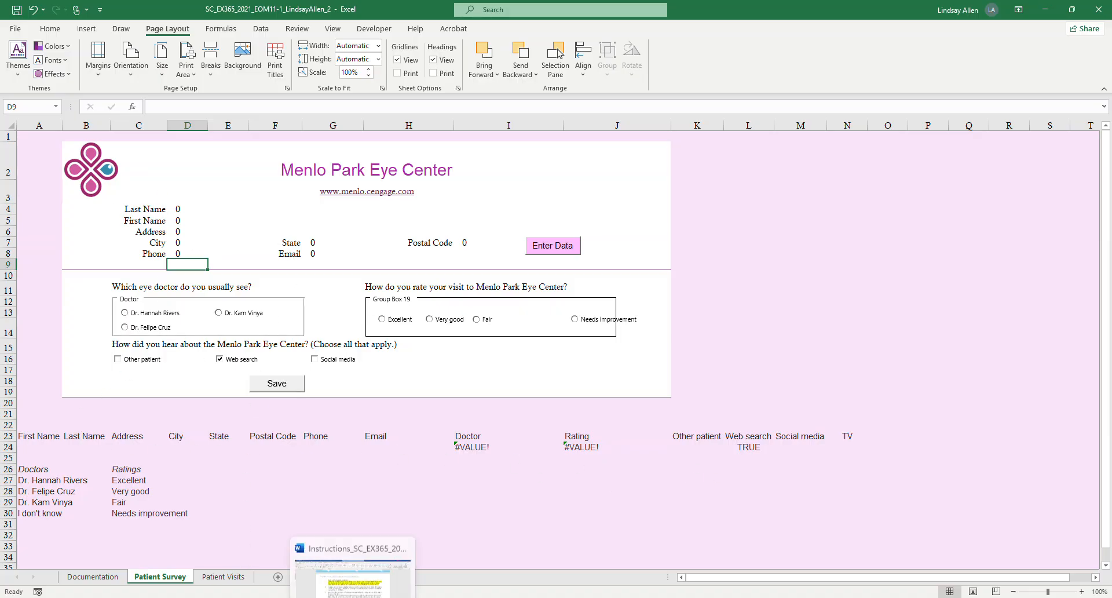
Switch to the Word instructions and highlight the whole project step 3 paragraph in yellow.
left_click(352, 565)
left_click_drag(465, 296, 318, 264)
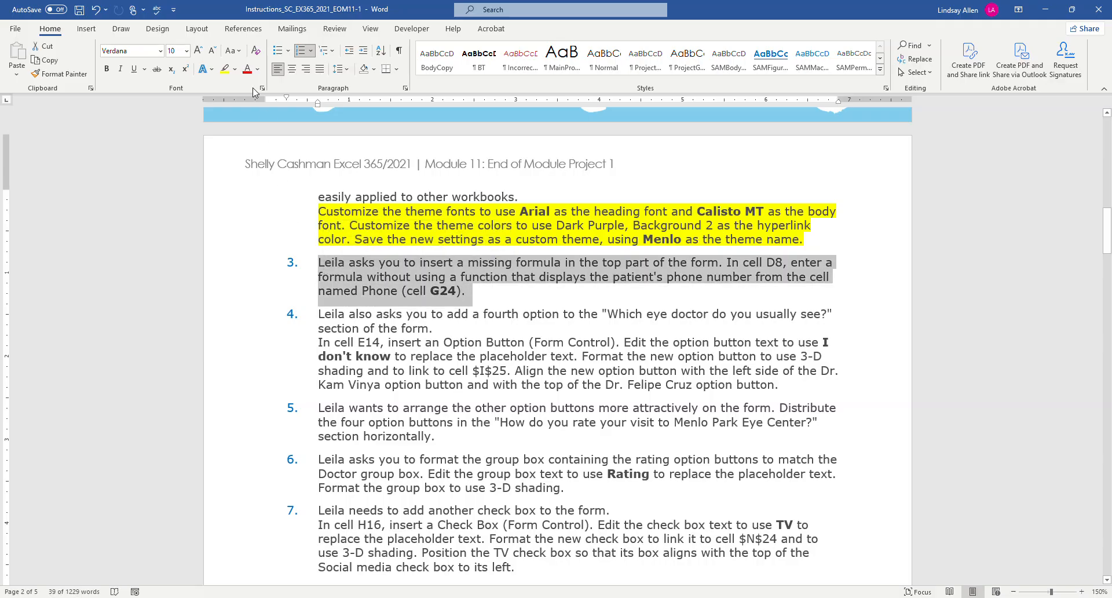
left_click(225, 69)
left_click(460, 215)
Enlarge the instructions and read project step 4 about adding a fourth doctor option button, and switch to Excel.
scroll(462, 268, "down", 3)
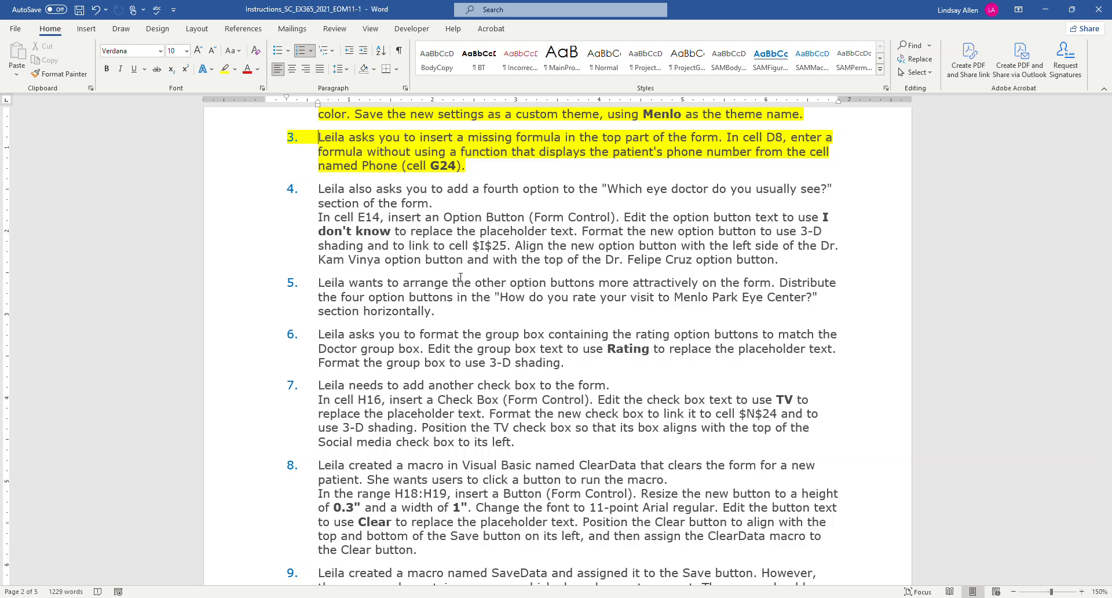
scroll(460, 276, "up", 2, "ctrl")
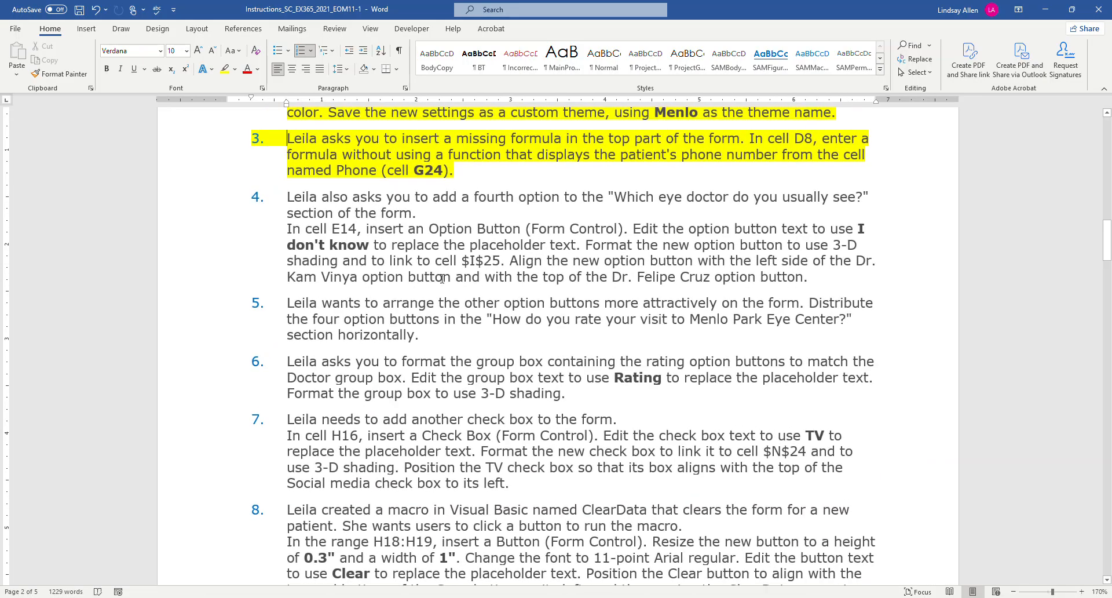
scroll(442, 278, "up", 2, "ctrl")
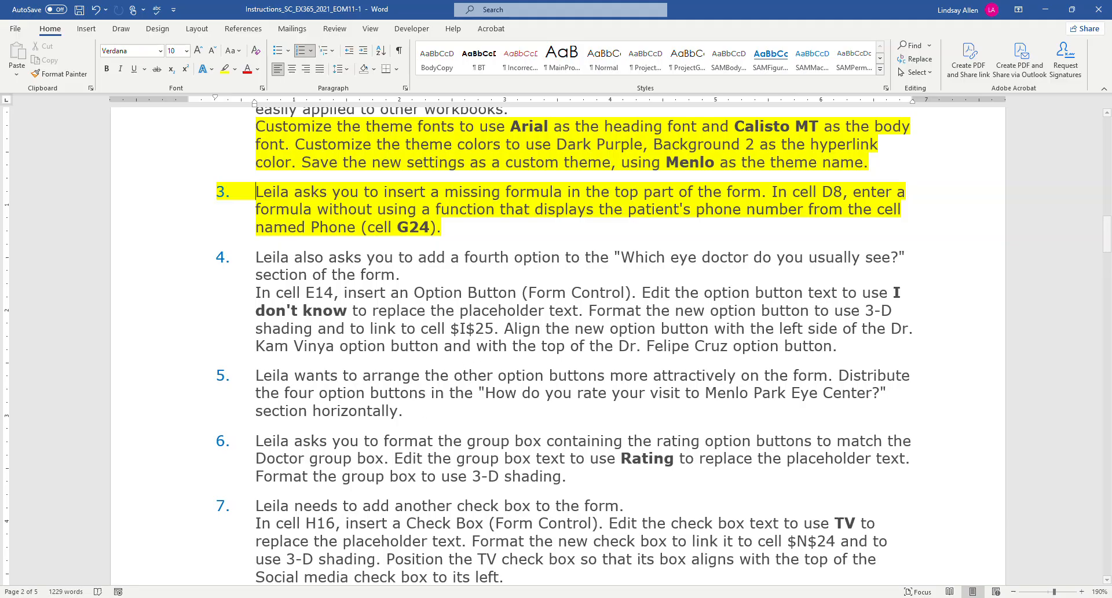
left_click(328, 597)
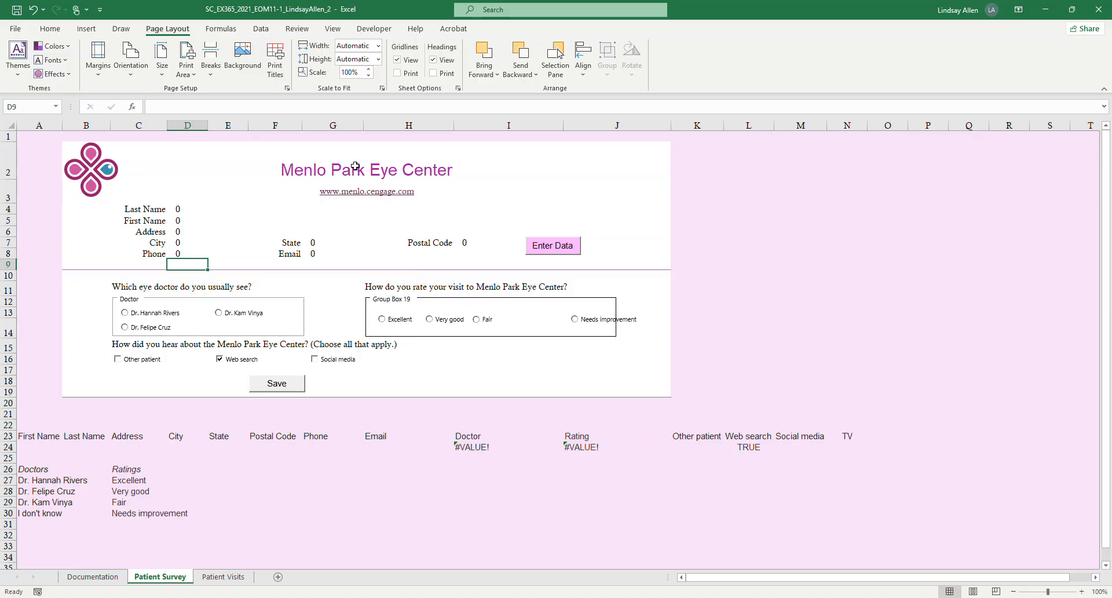
Insert a small Option Button form control in cell E14, inside the Doctor group box.
left_click(219, 330)
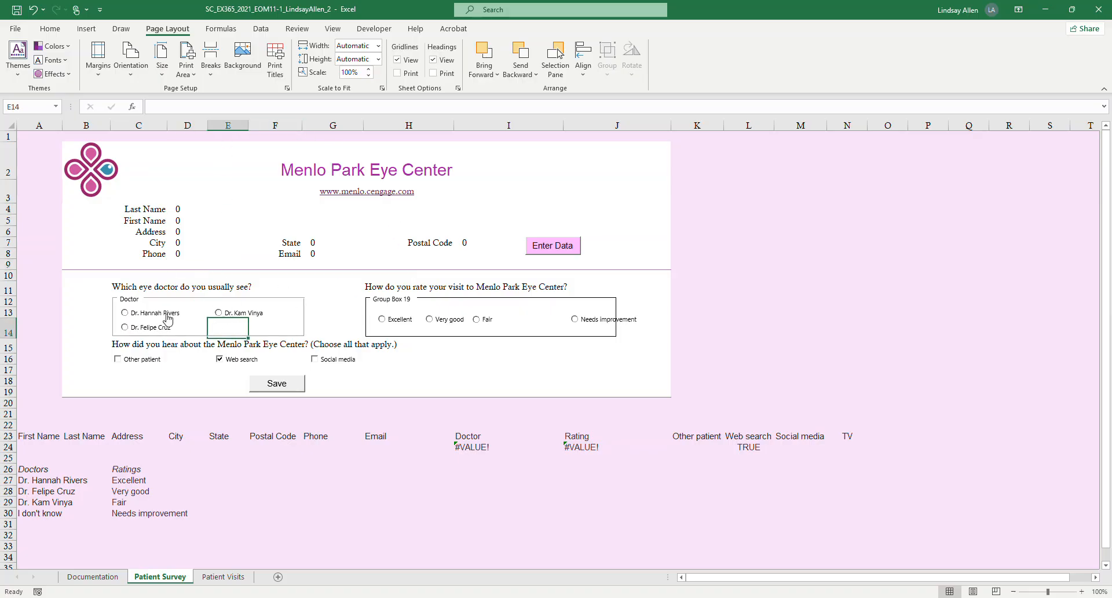
left_click(363, 36)
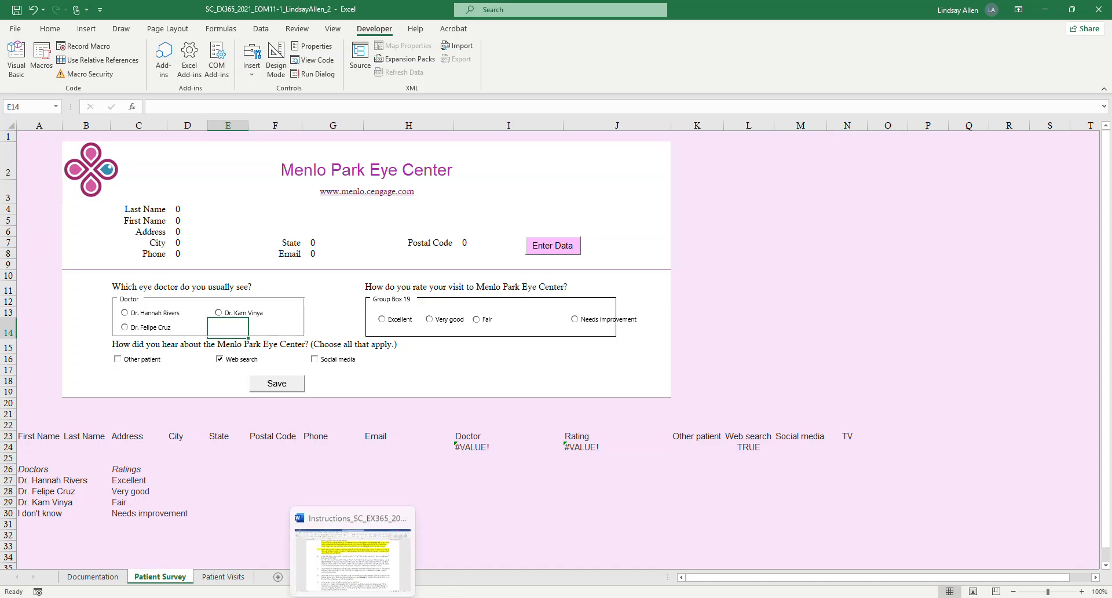
left_click(377, 577)
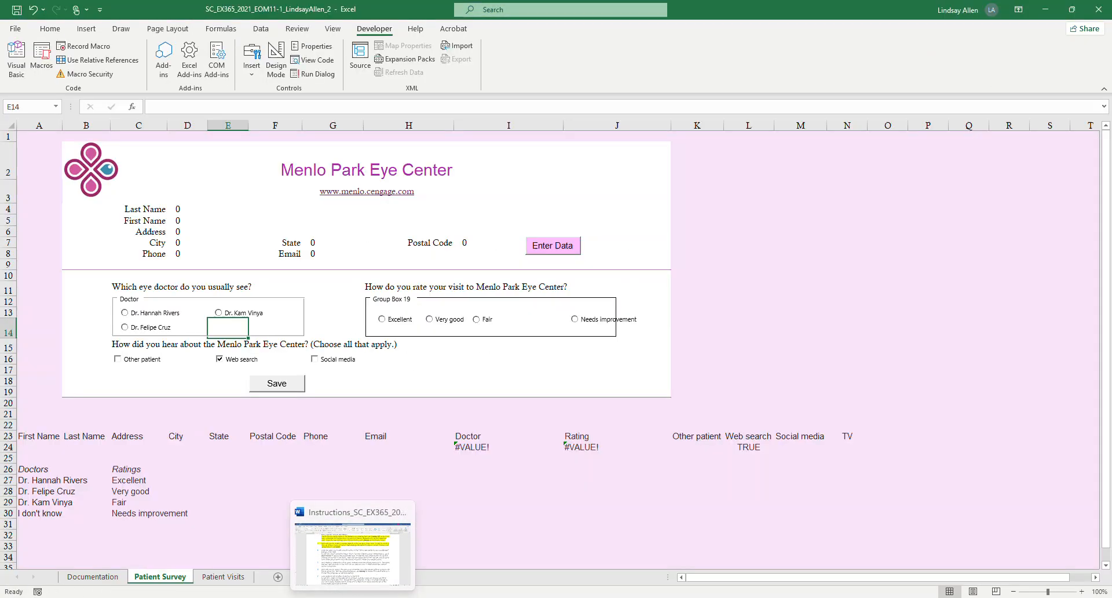
left_click(377, 578)
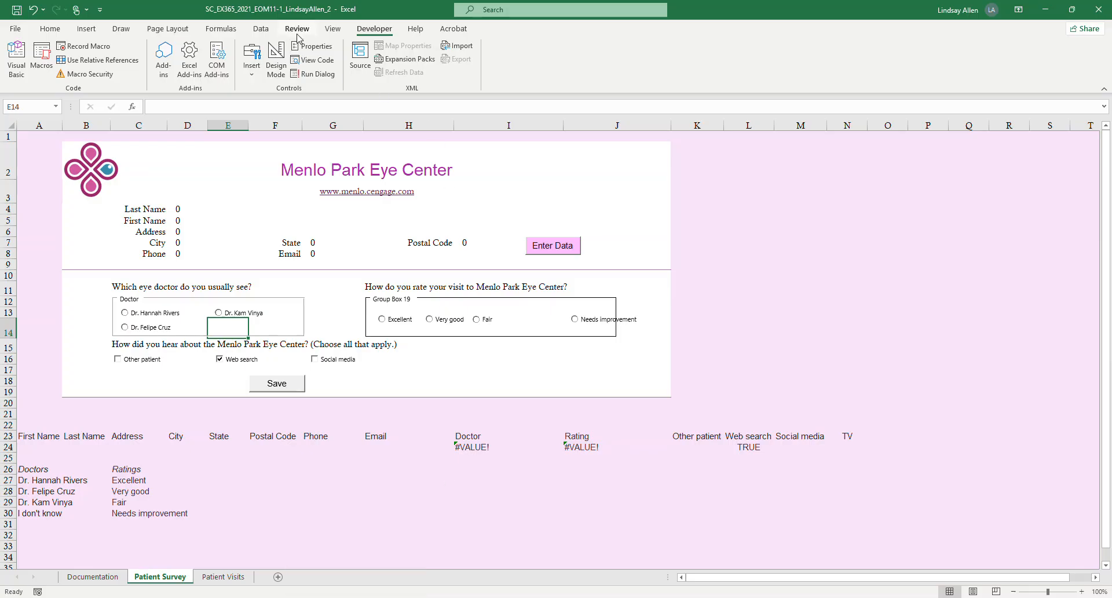
left_click(259, 81)
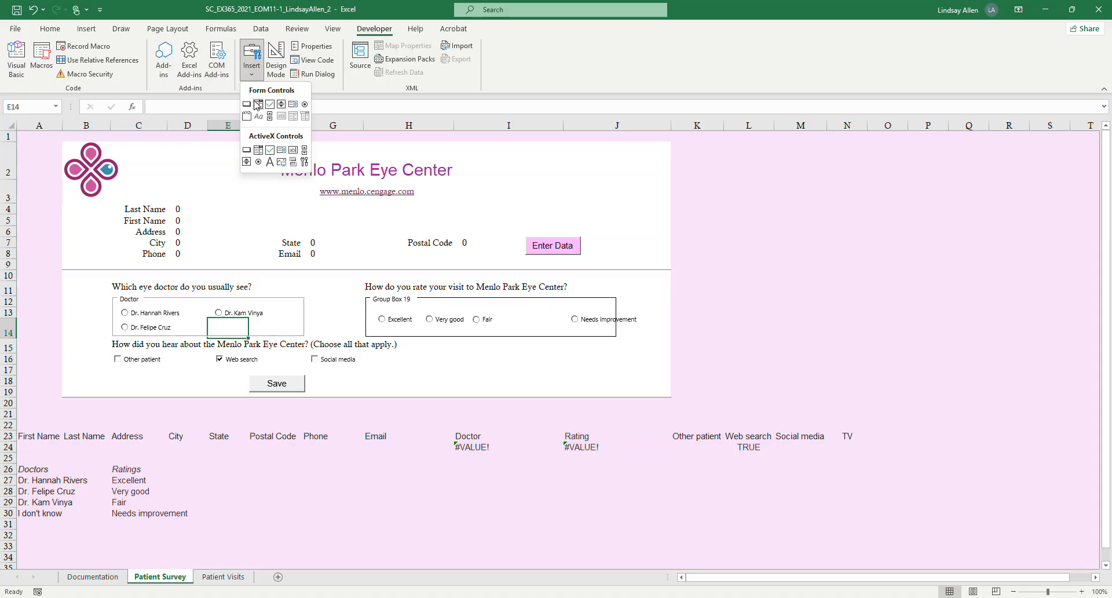
left_click(306, 105)
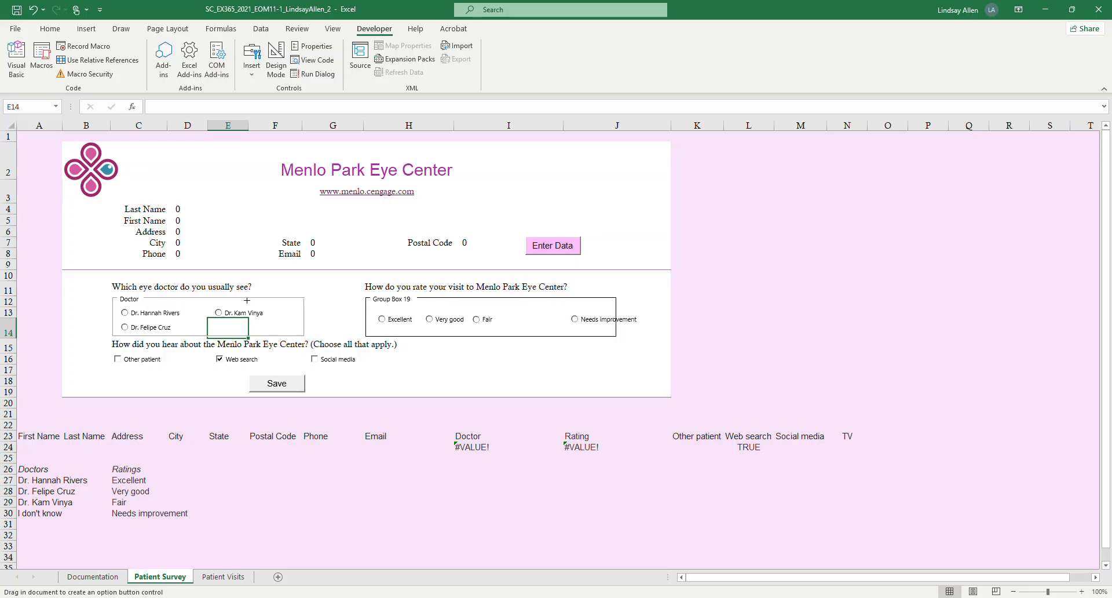
left_click_drag(218, 321, 238, 334)
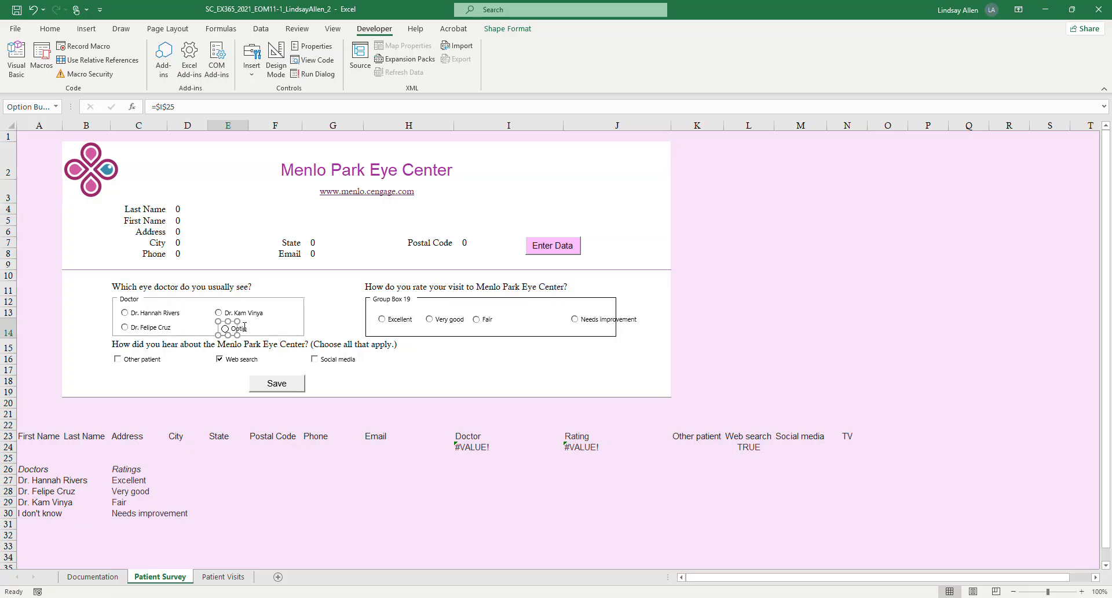
Replace the new option button's placeholder text with "I don't KNow" and widen the control to fit it, checking project step 4's wording in Word.
mouse_move(352, 595)
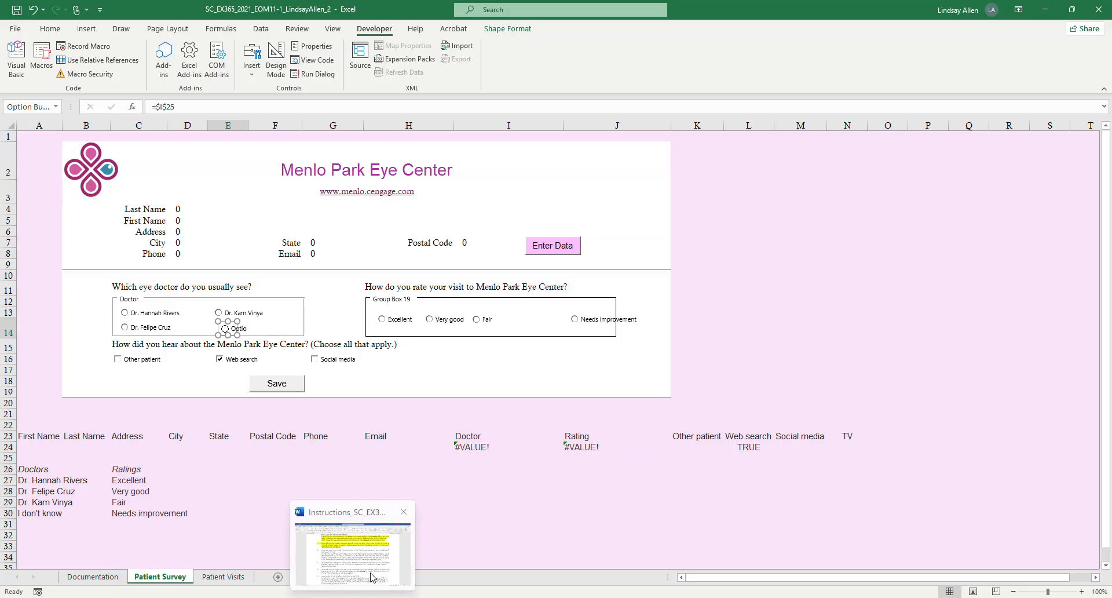
mouse_move(372, 577)
left_click(332, 597)
left_click(332, 597)
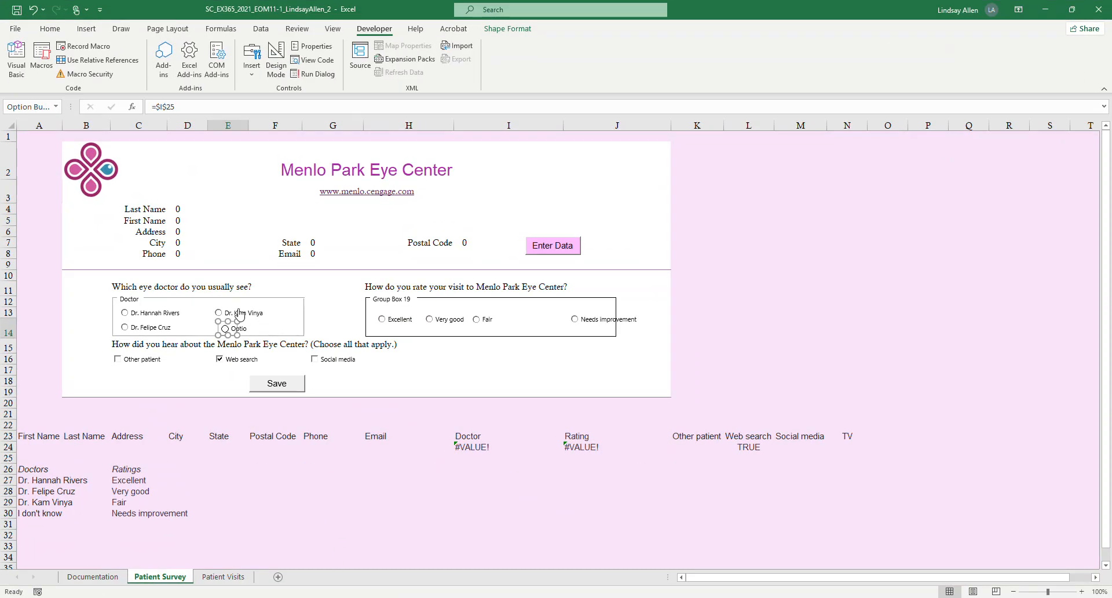
left_click(235, 329)
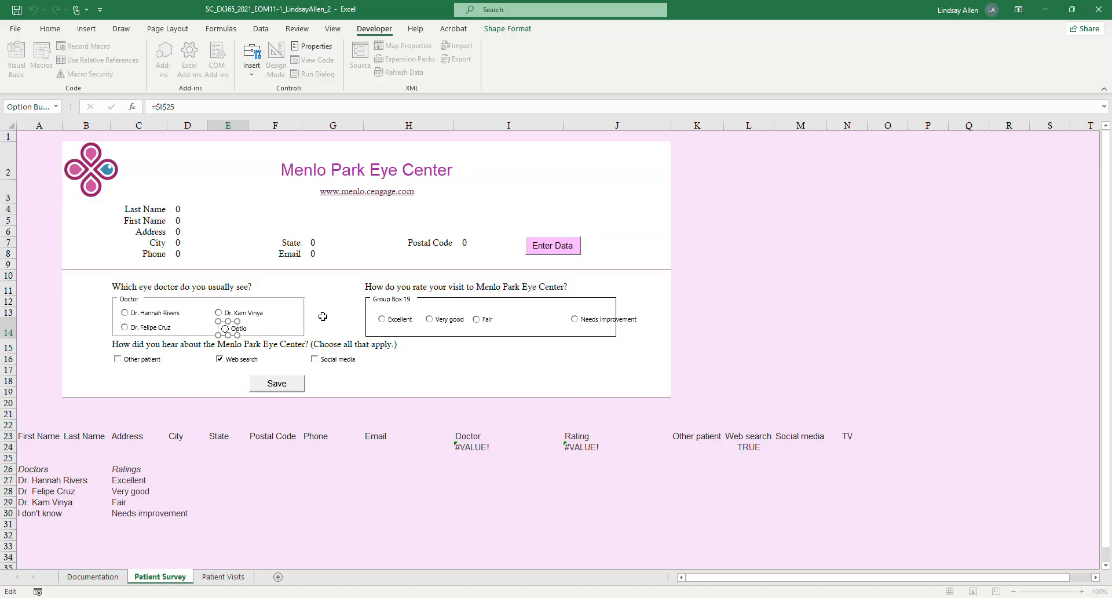
key("Delete")
left_click_drag(238, 333, 285, 337)
key("alt+Tab")
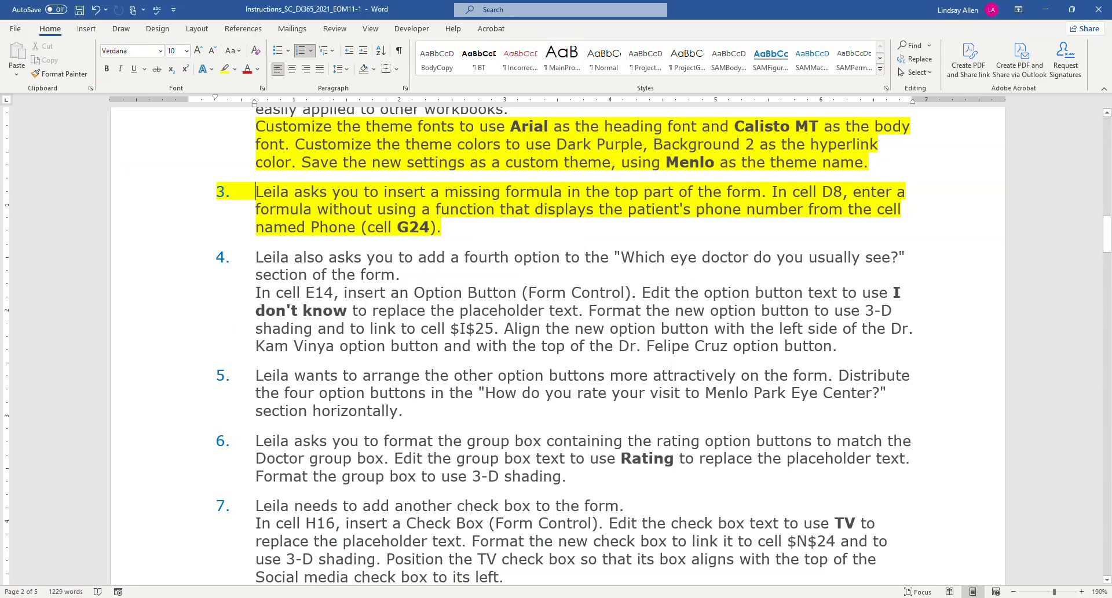
key("alt+Tab")
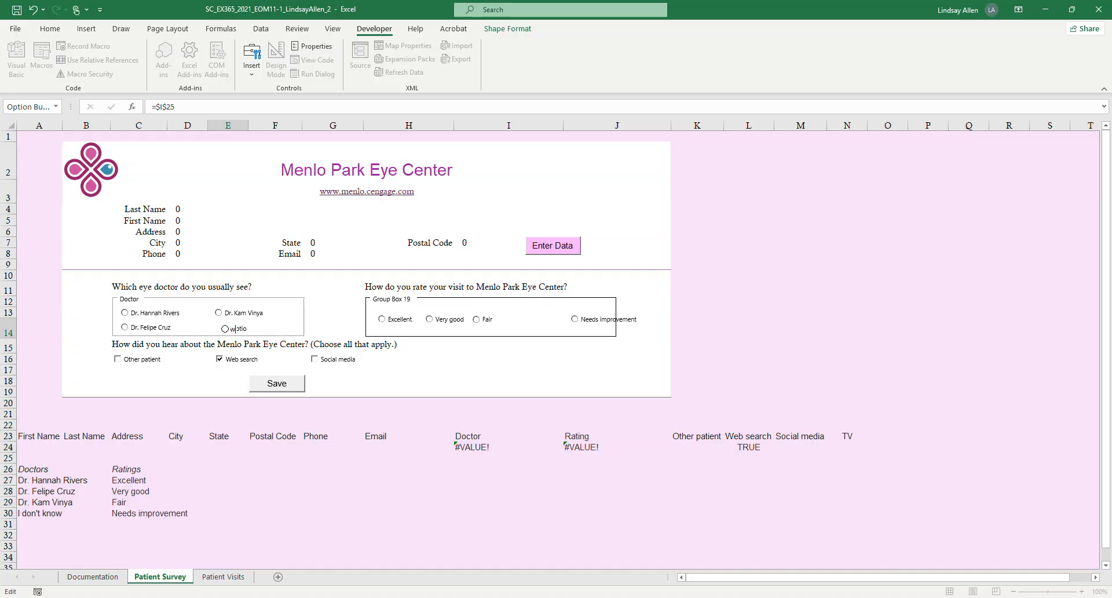
left_click(446, 359)
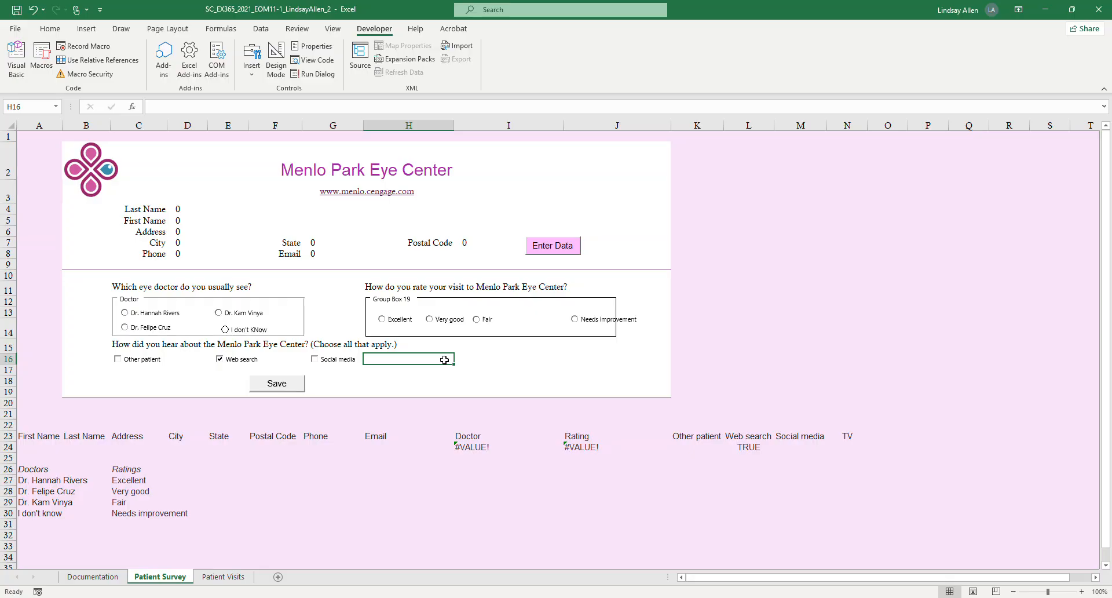
Turn on the new option button in E14 and correct its label's capitalization to "I don't know".
left_click(246, 329)
right_click(246, 329)
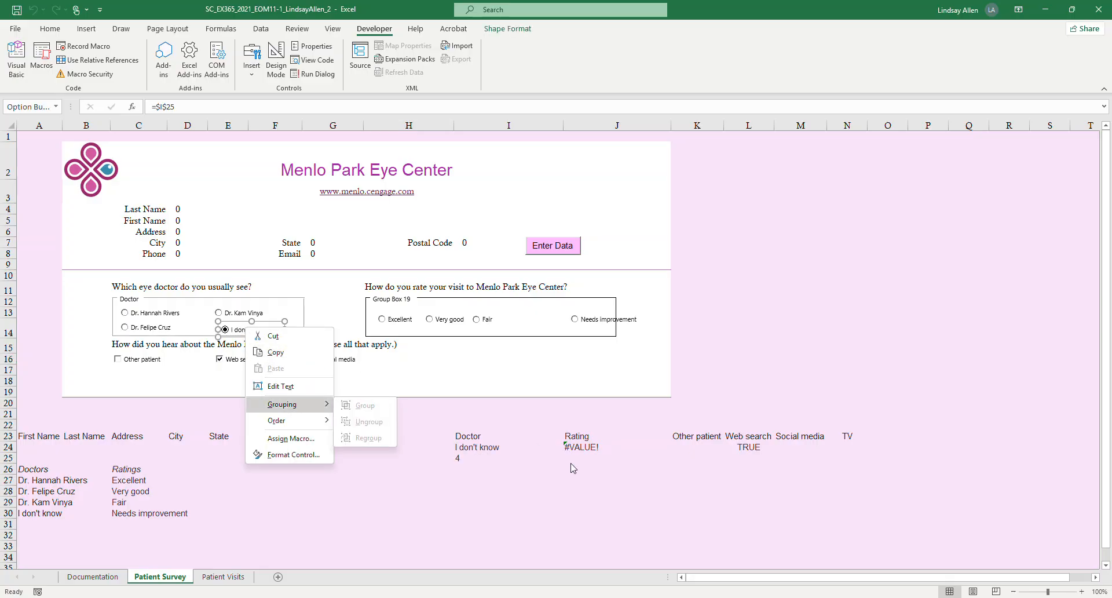
left_click(181, 369)
left_click(257, 329)
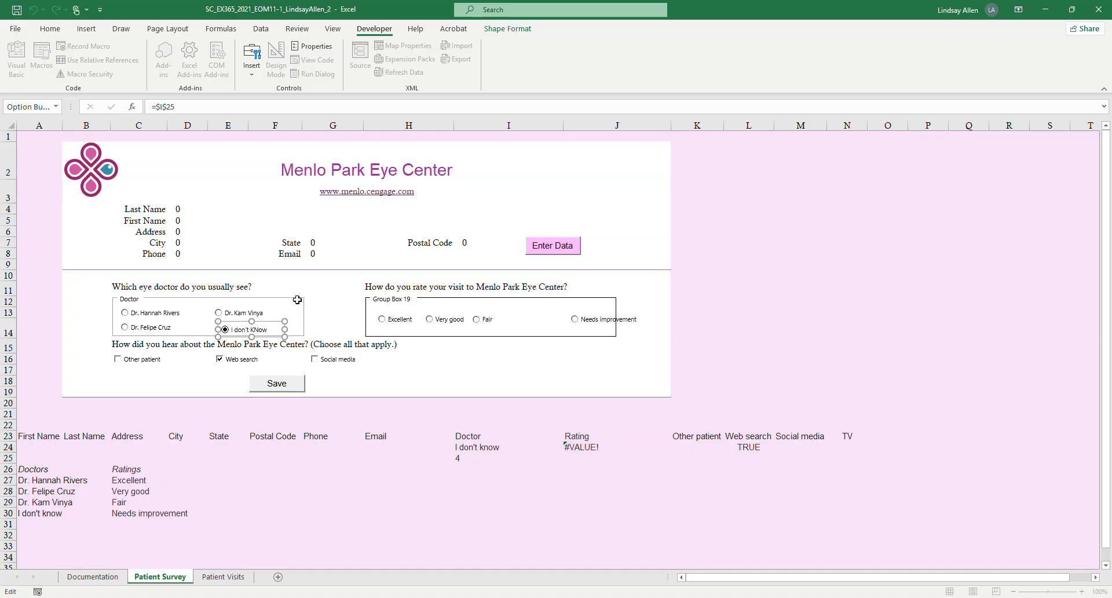
key("Delete")
key("BackSpace")
type("kn")
Check project step 4's option button requirements in Word, return to Excel and leave the label's text editing.
mouse_move(352, 596)
left_click(371, 541)
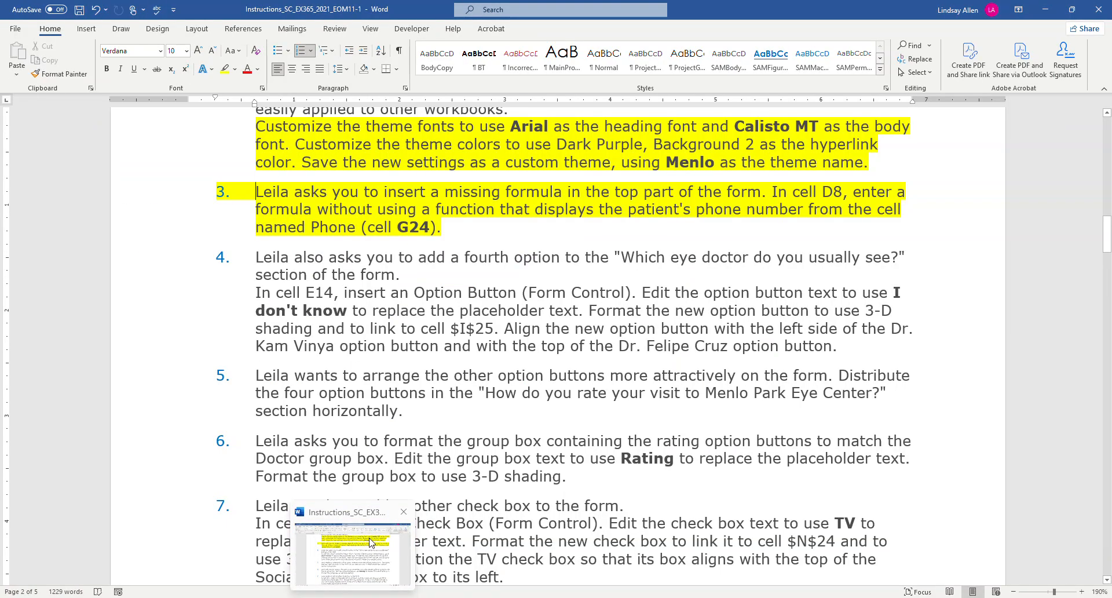
left_click(328, 597)
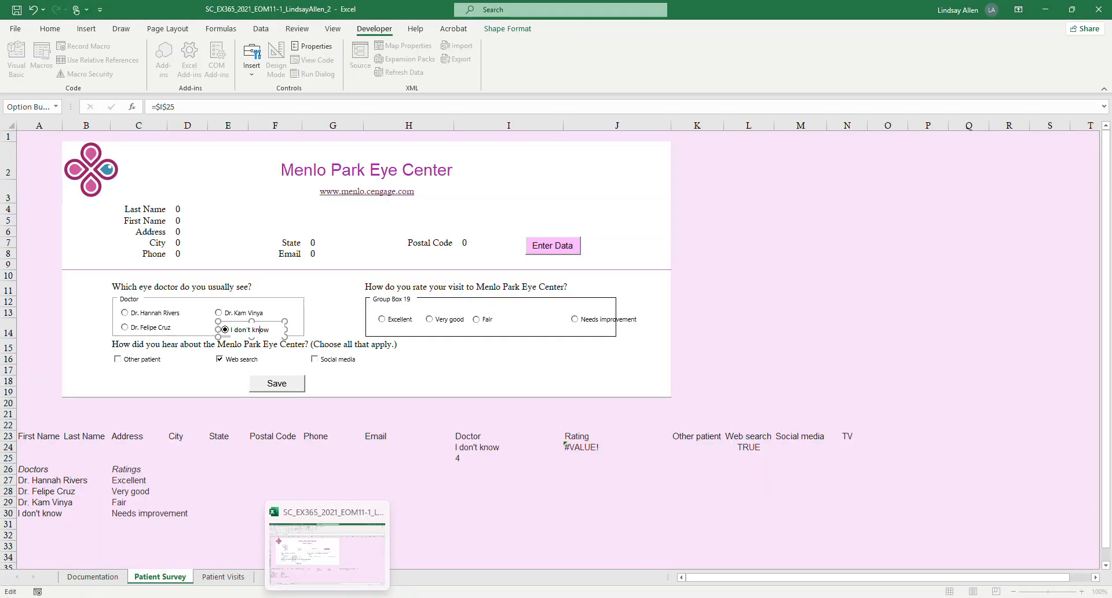
left_click(328, 597)
left_click(328, 597)
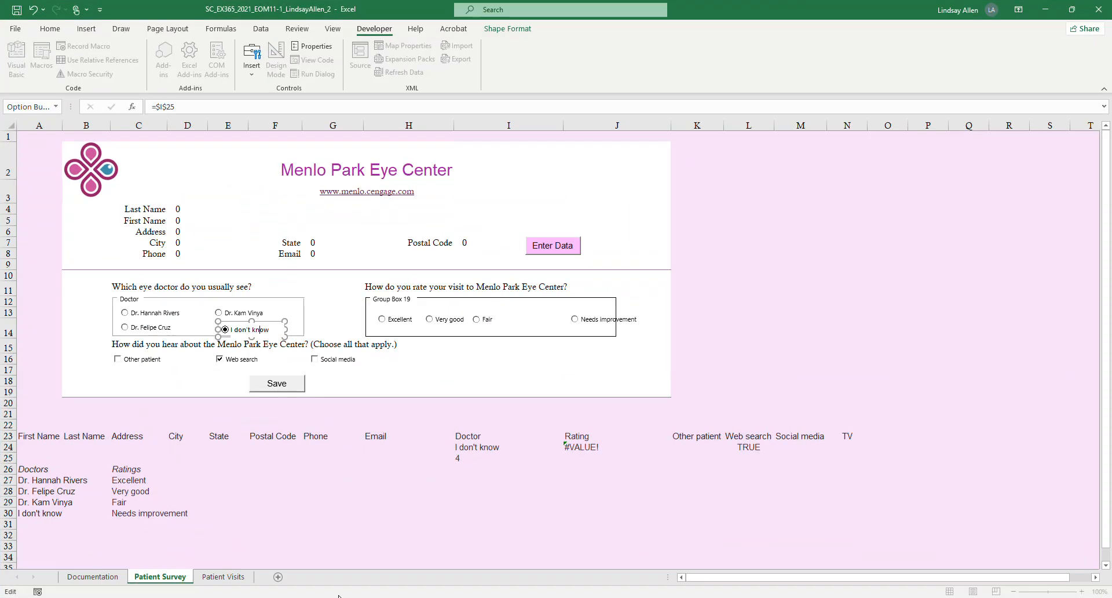
left_click(354, 502)
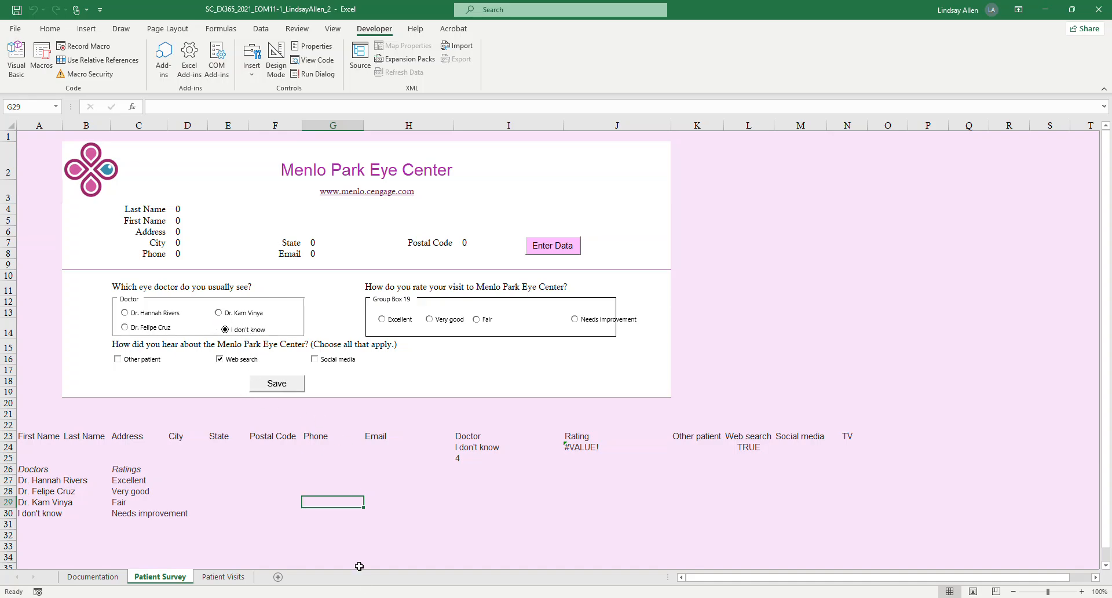
Switch to Word and highlight in yellow project step 4's instructions about inserting the option button and replacing its placeholder text.
left_click(353, 597)
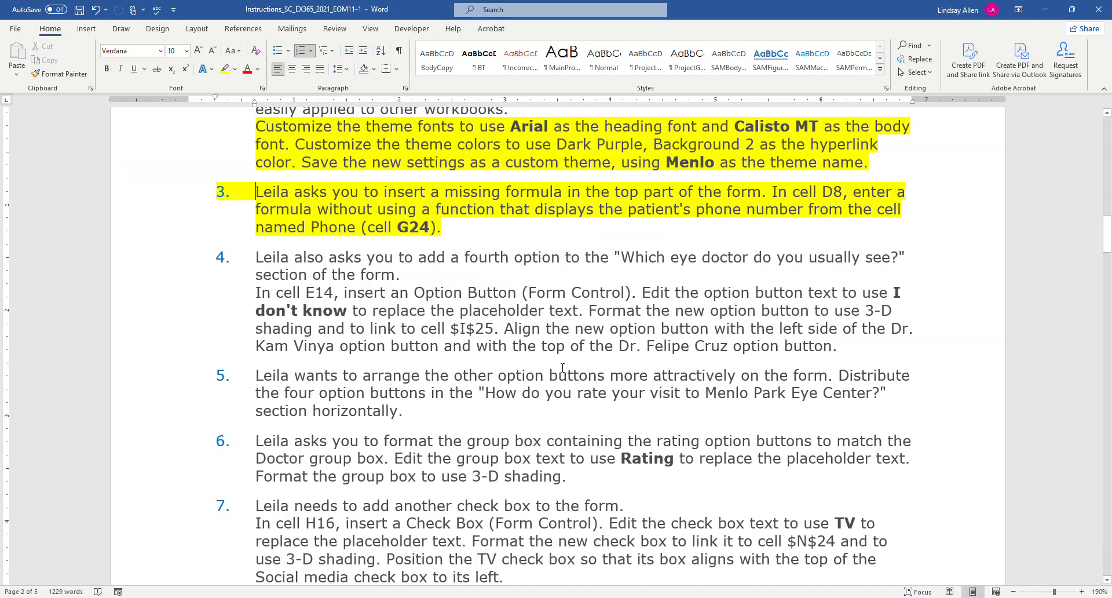
mouse_move(275, 292)
left_mouse_down()
mouse_move(592, 310)
mouse_move(261, 293)
left_mouse_up()
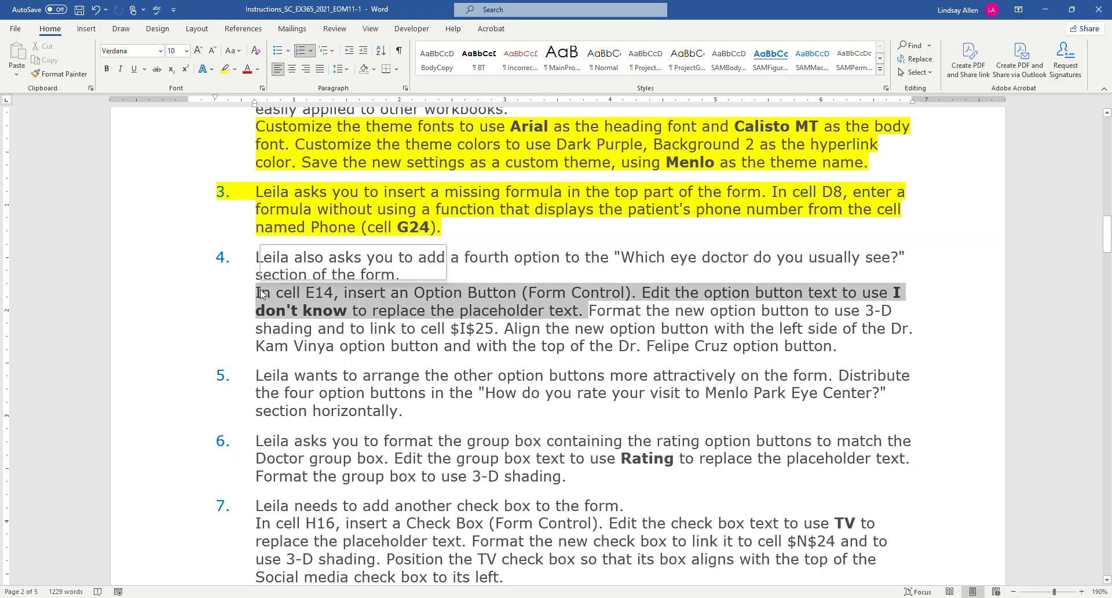
left_click(225, 69)
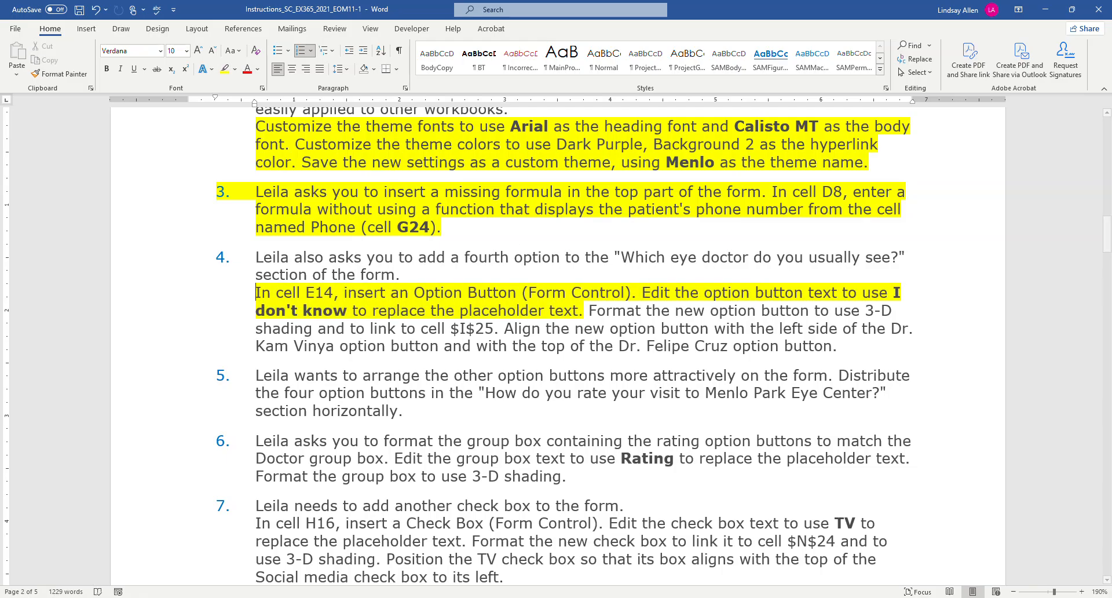
Return to Excel and apply 3-D shading to the "I don't know" option button, checking its cell link against project step 4 in Word.
left_click(351, 597)
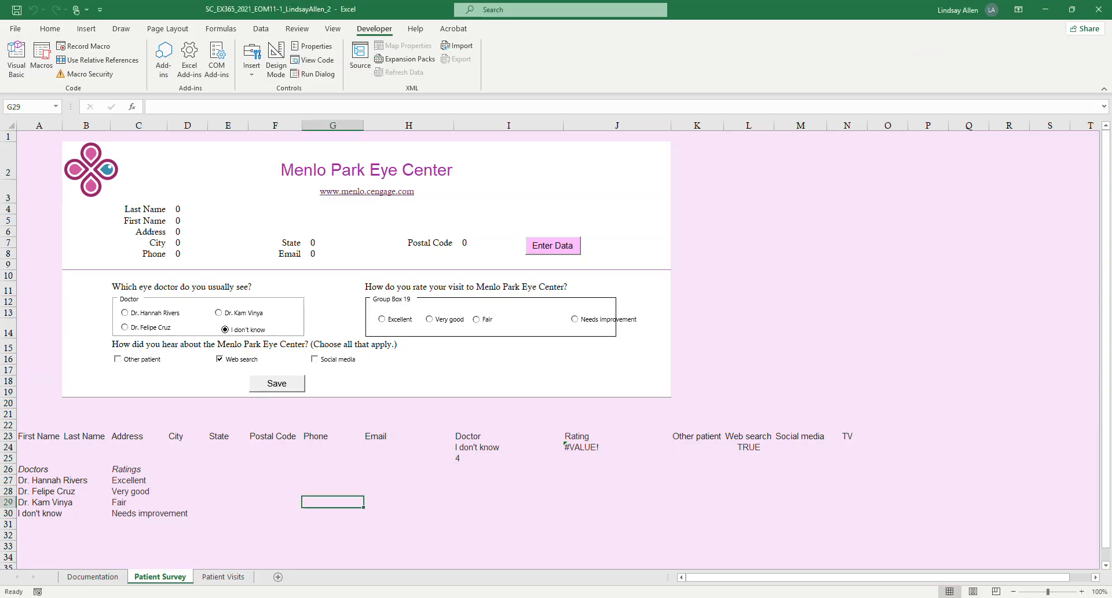
right_click(254, 336)
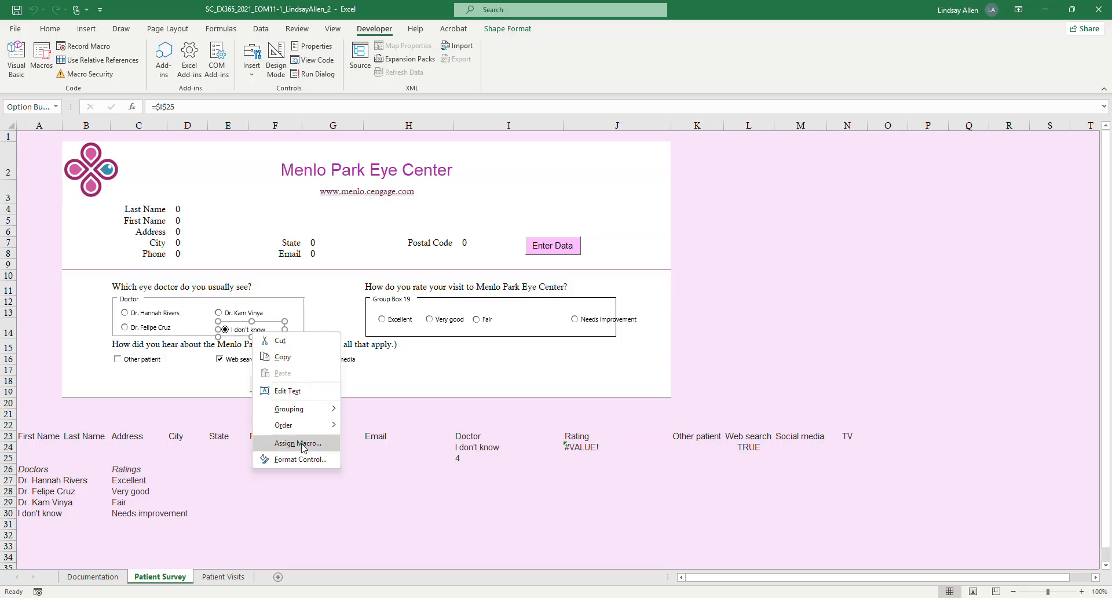
left_click(309, 460)
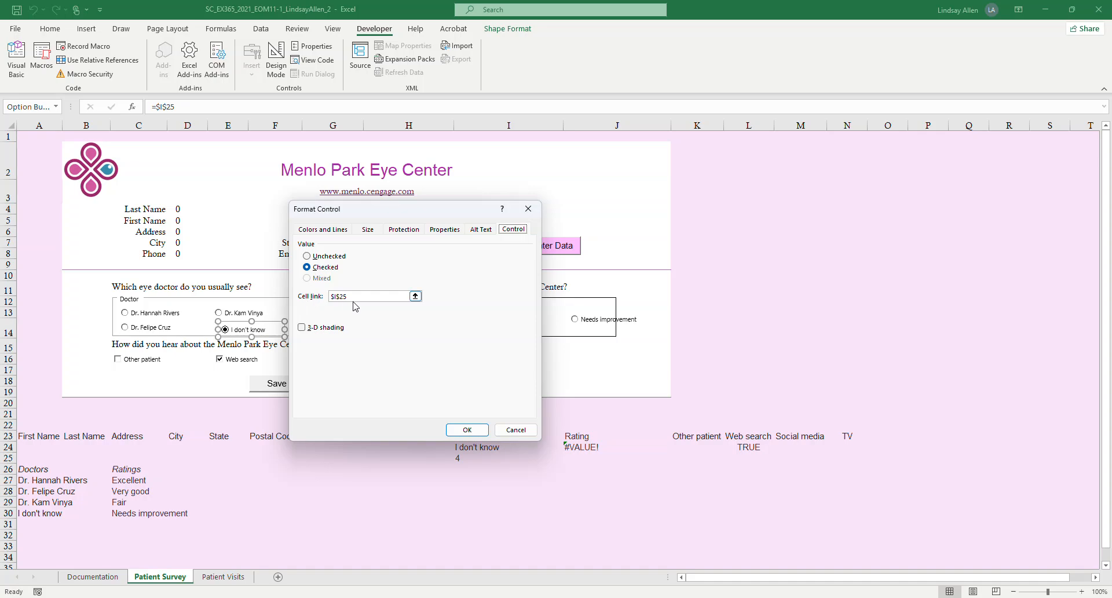
mouse_move(359, 595)
left_click(371, 568)
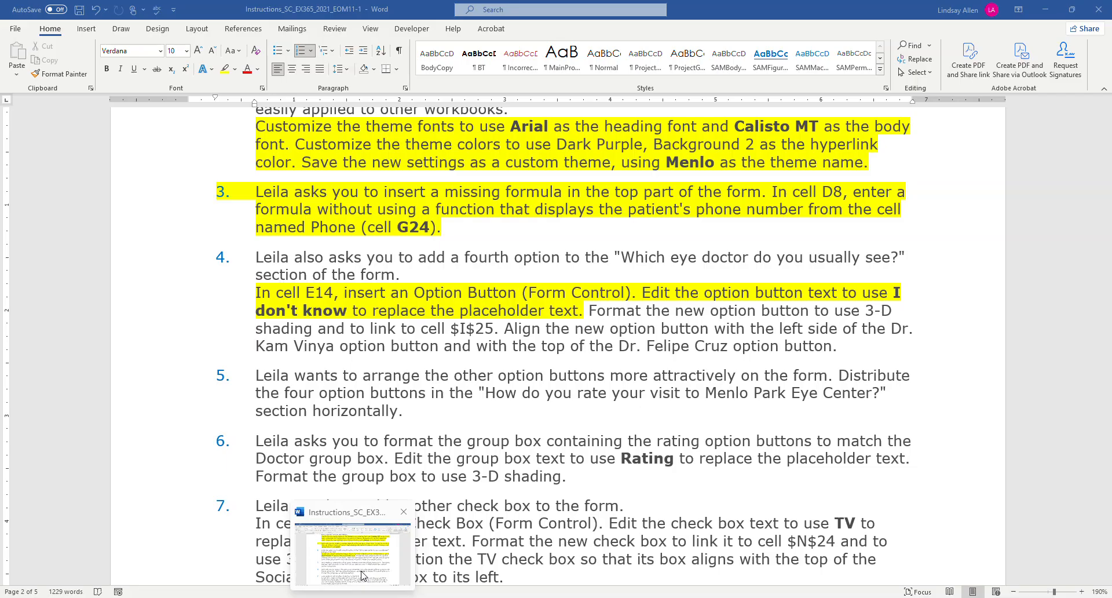
left_click(329, 597)
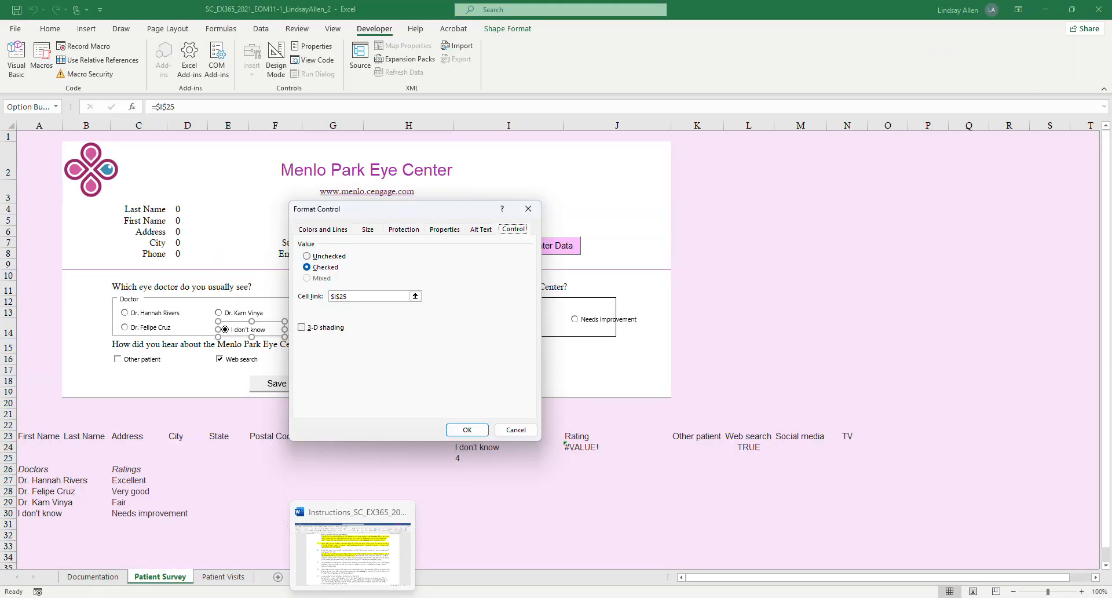
left_click(302, 328)
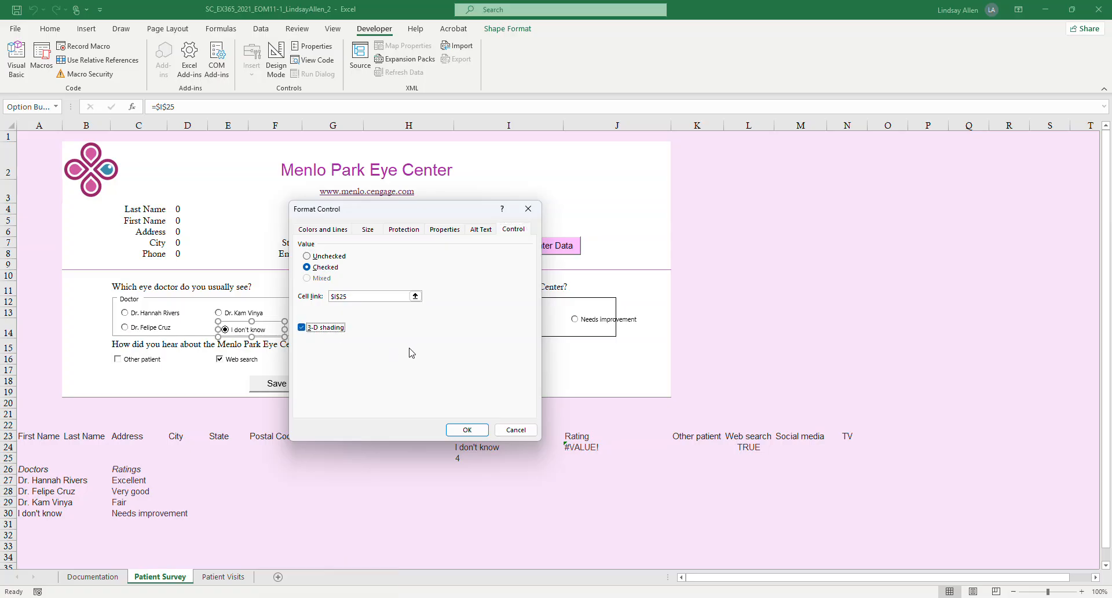
left_click(467, 429)
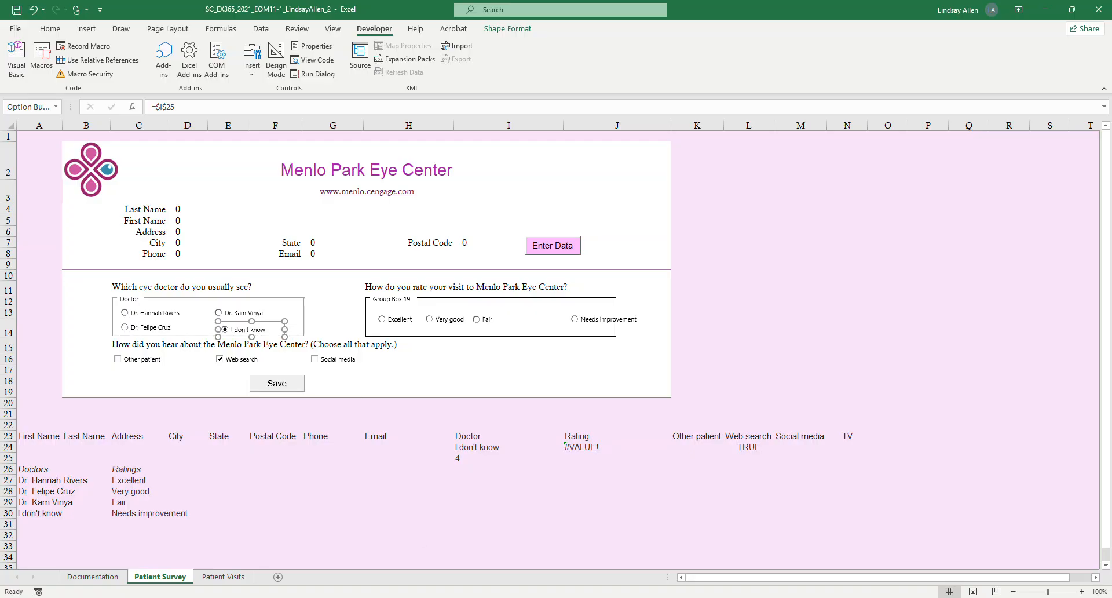
Switch to Word and highlight in yellow project step 4's sentence about 3-D shading and the link to cell $I$25.
key("alt+Tab")
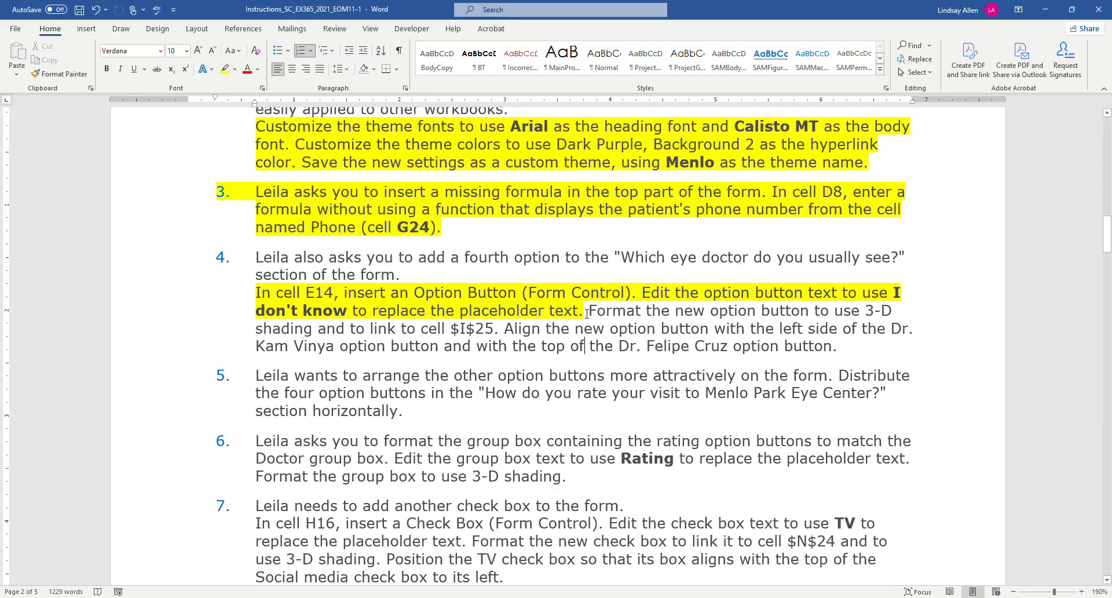
left_click_drag(587, 311, 500, 327)
left_click(225, 69)
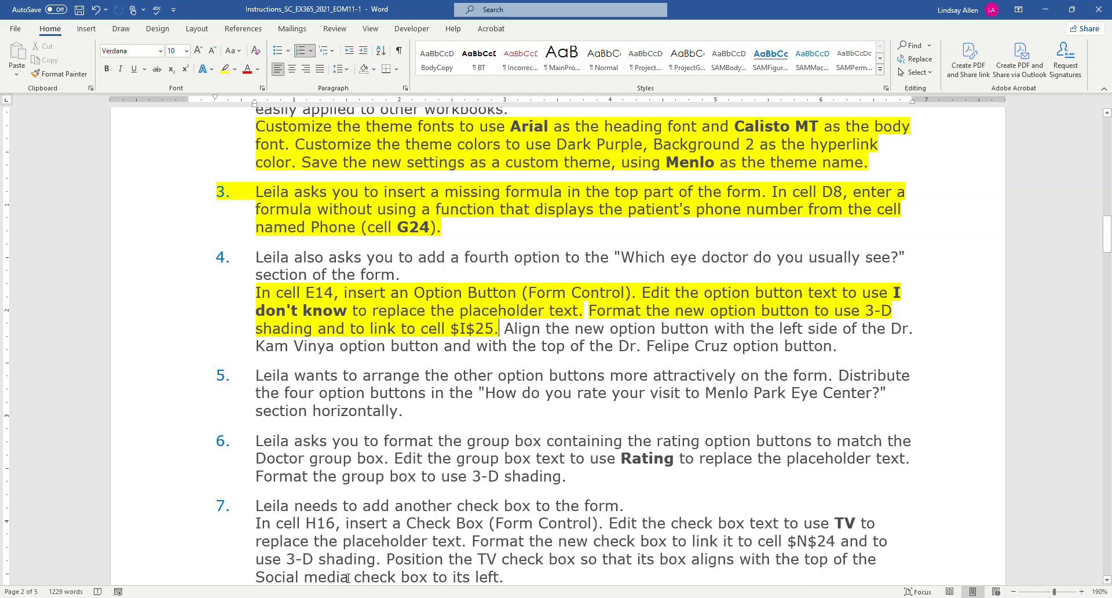
Return to Excel and left-align the "I don't know" option button with the option button above it in the Doctor group box.
mouse_move(327, 597)
left_click(329, 553)
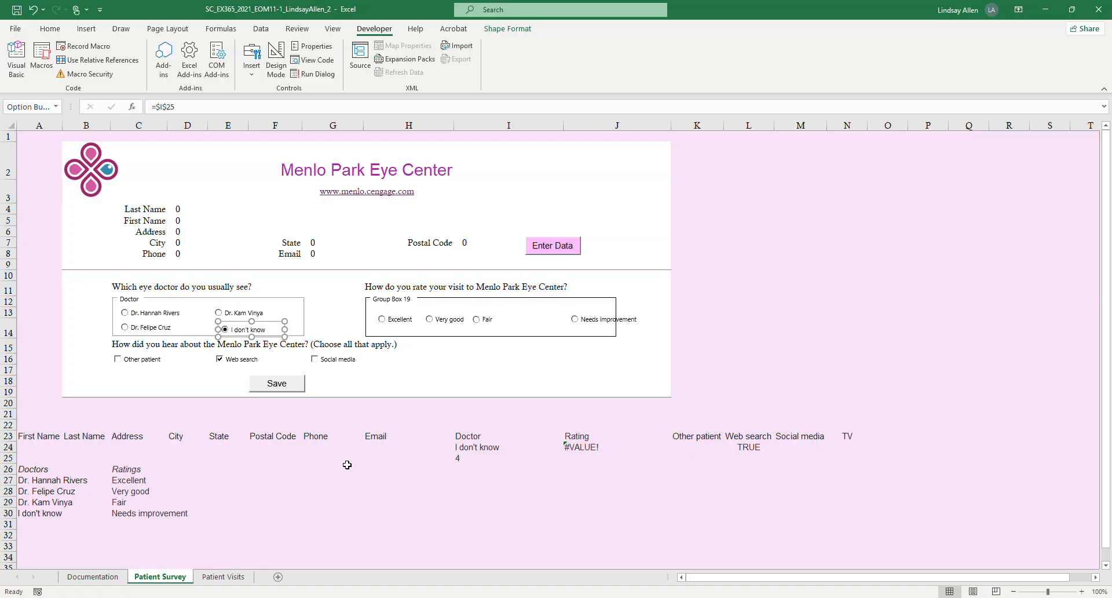
left_click(244, 313, "ctrl")
right_click(243, 312)
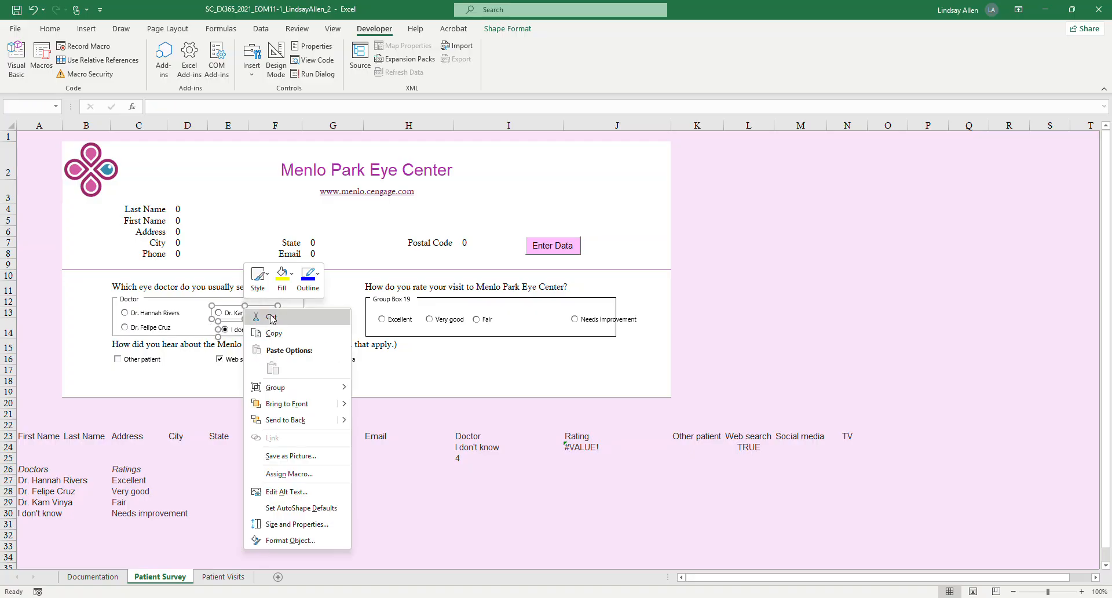
key("Escape")
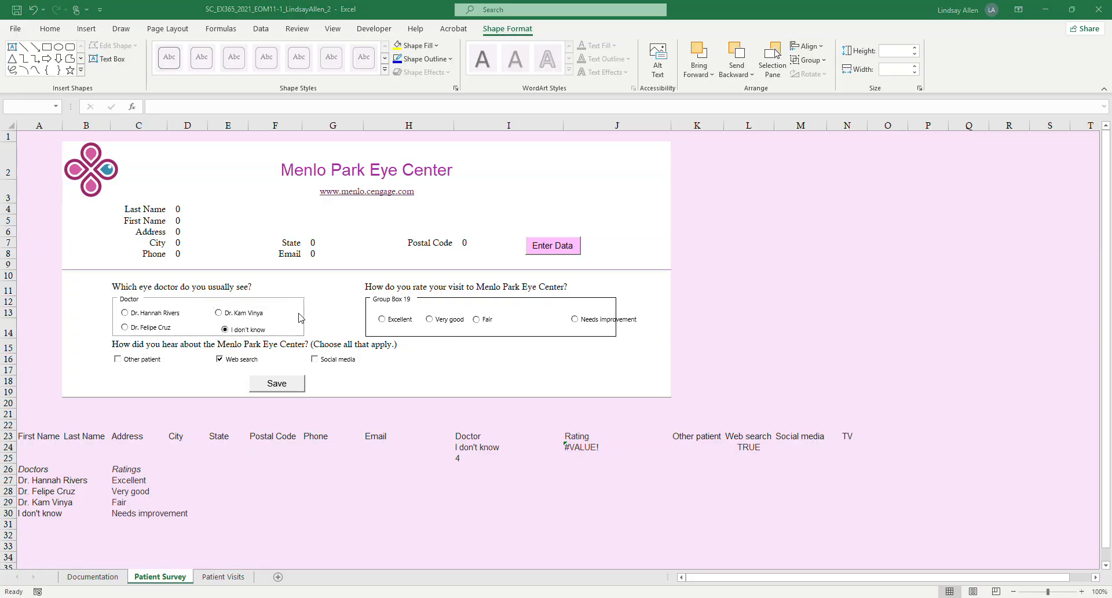
left_click(259, 331)
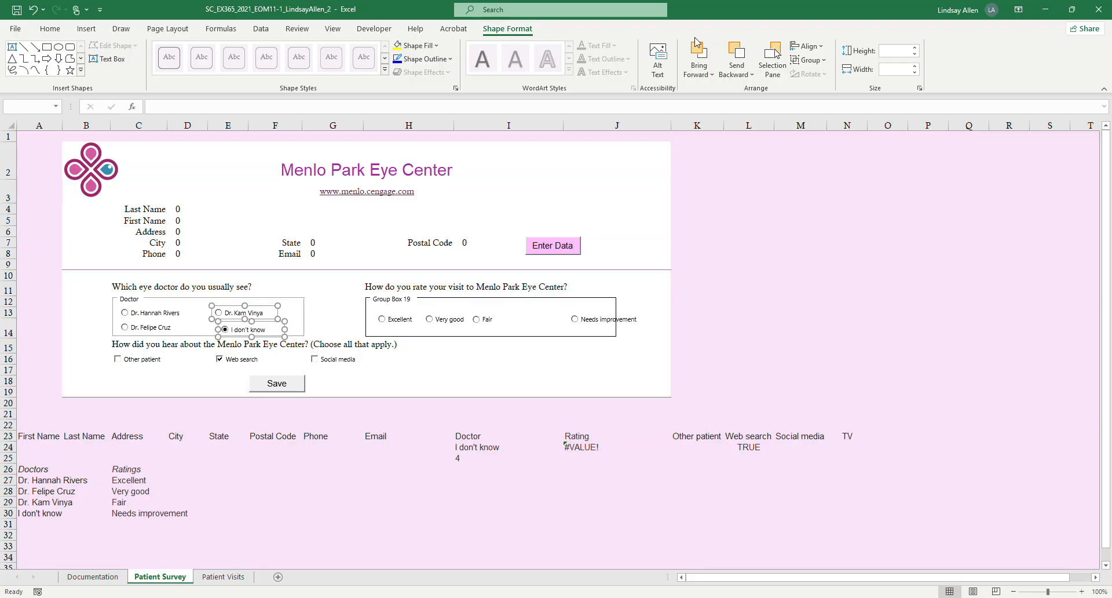
left_click(819, 50)
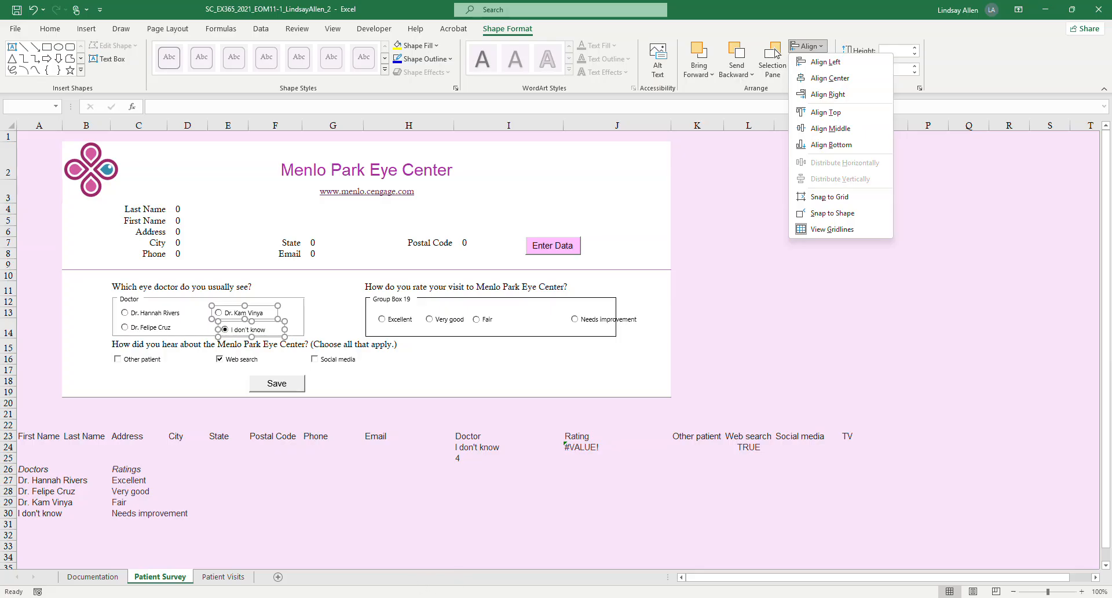
left_click(360, 578)
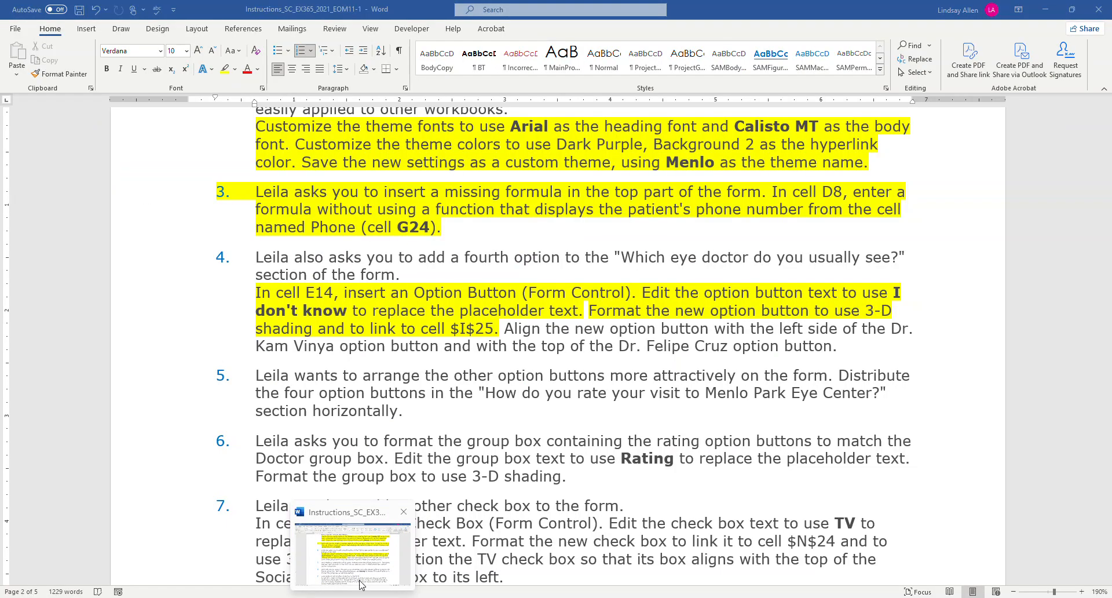
left_click(360, 578)
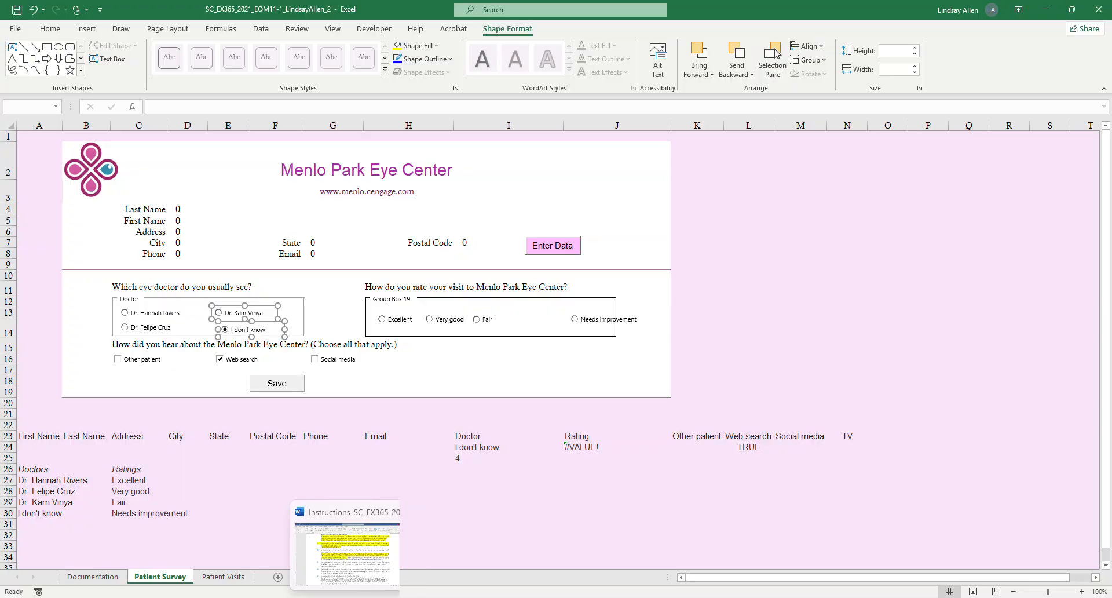
left_click(361, 553)
left_click(367, 529)
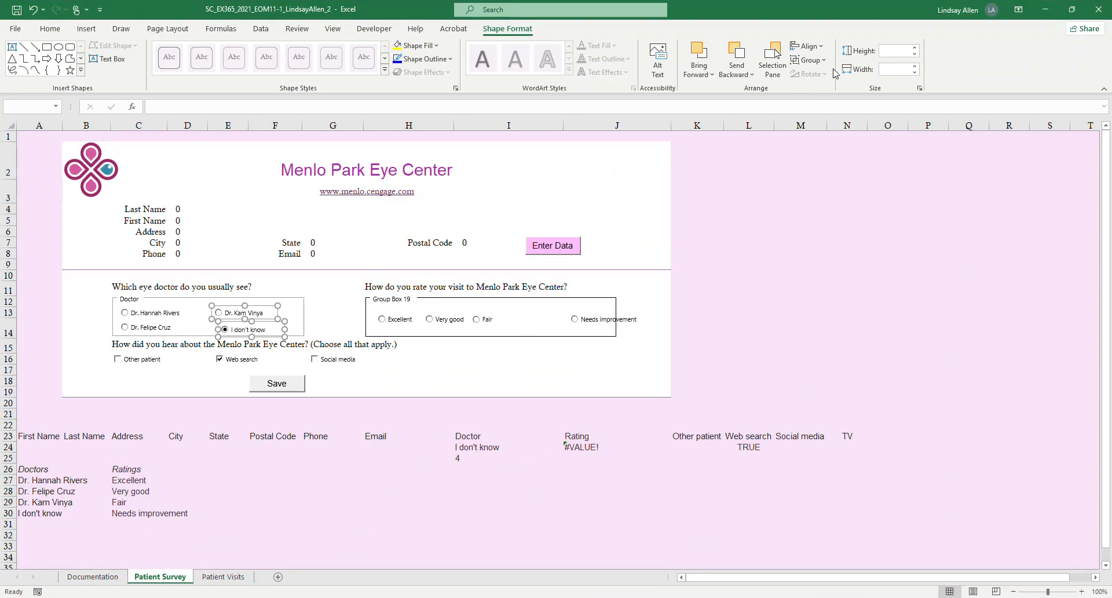
left_click(818, 51)
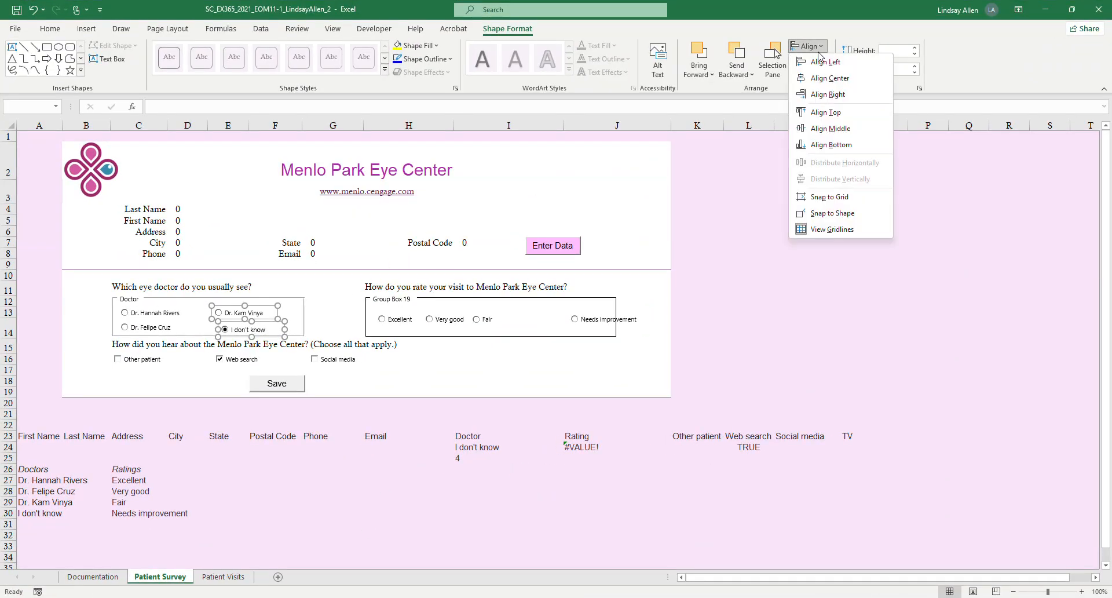
left_click(823, 62)
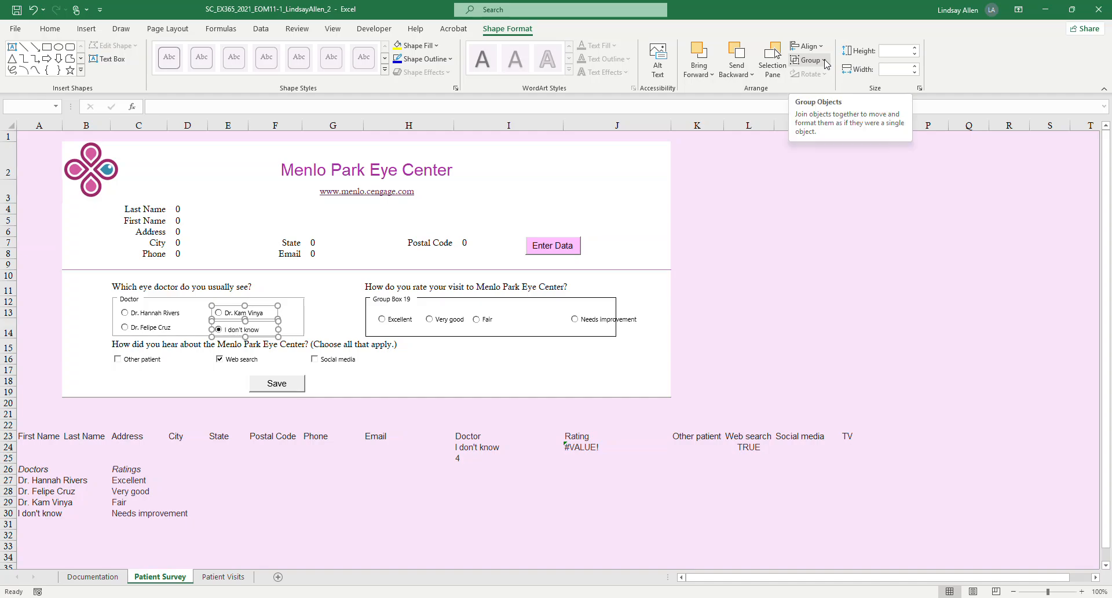
Switch to Word and highlight in yellow the left-side alignment part of project step 4's last sentence.
key("alt+Tab")
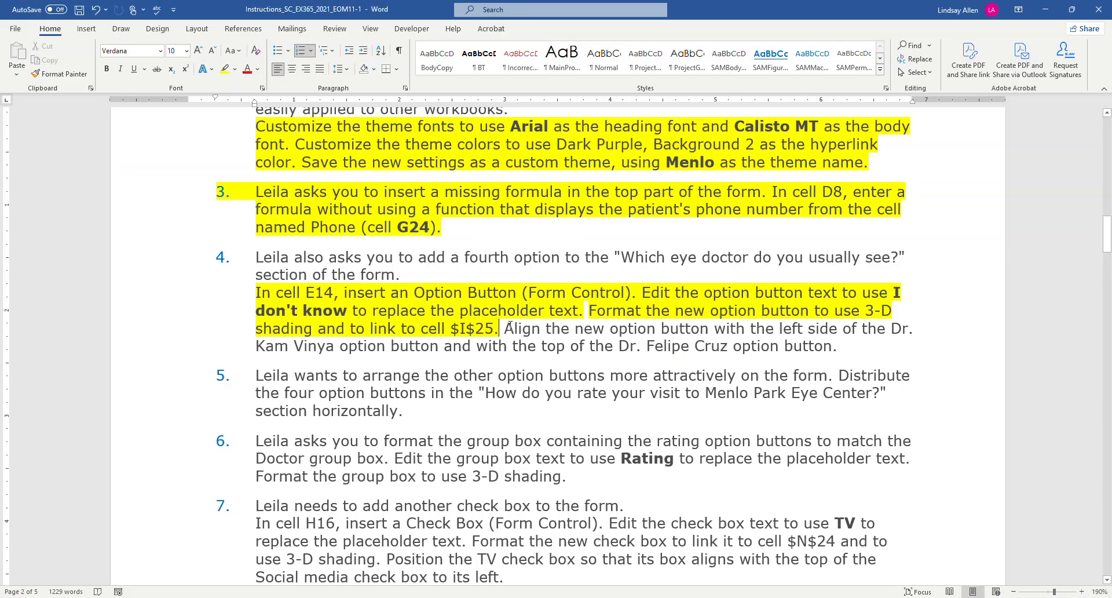
left_click_drag(512, 328, 461, 351)
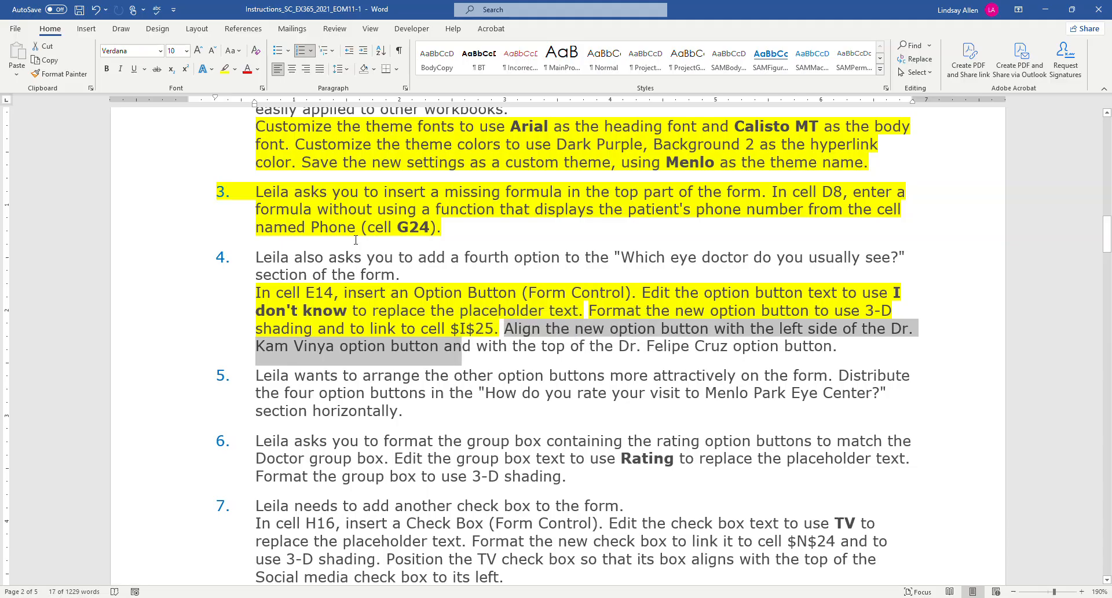
left_click(225, 68)
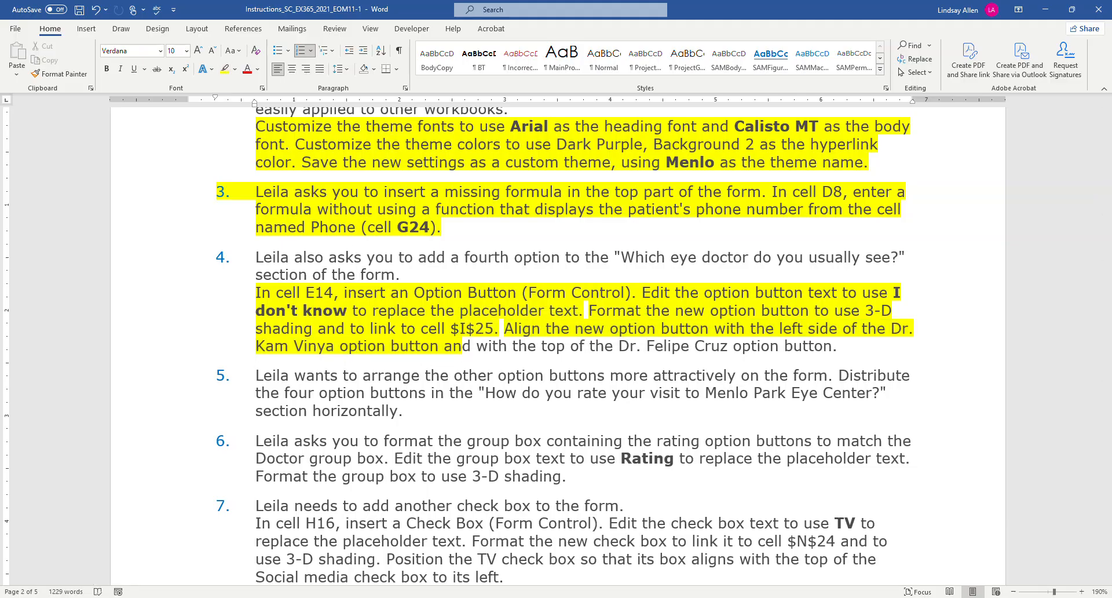
Return to Excel and align the tops of the "I don't know" option button and the option button beside it in the Doctor group box's lower row.
key("alt+Tab")
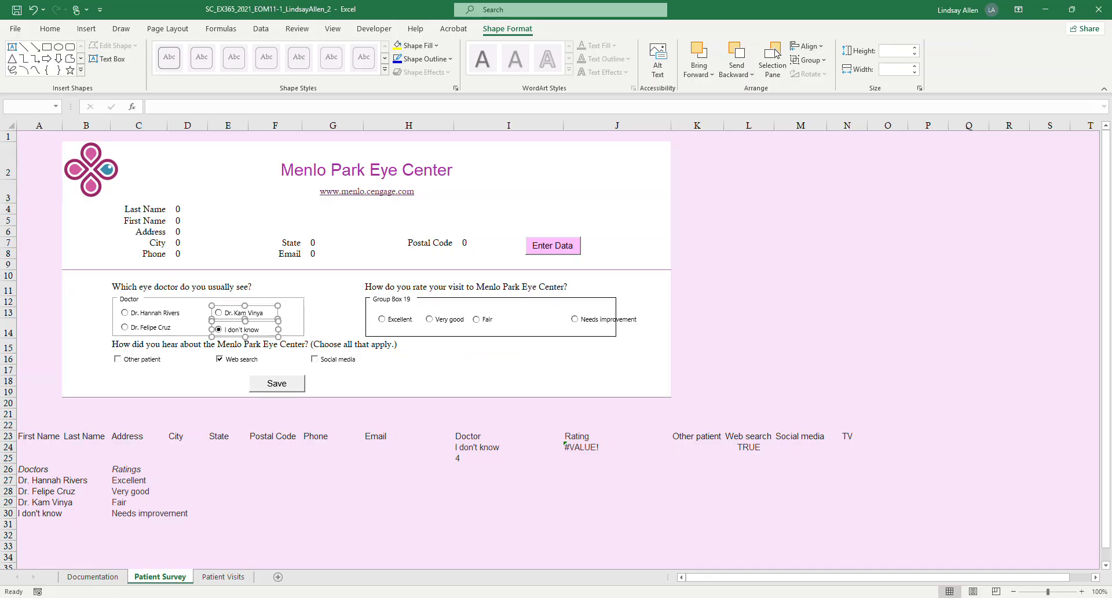
left_click(290, 315)
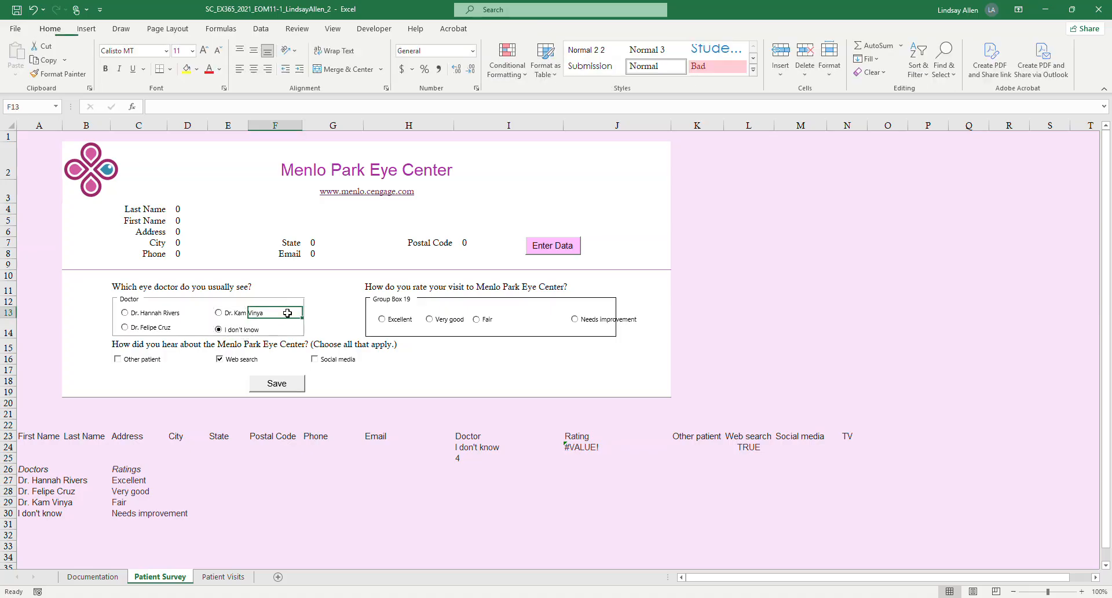
right_click(241, 331)
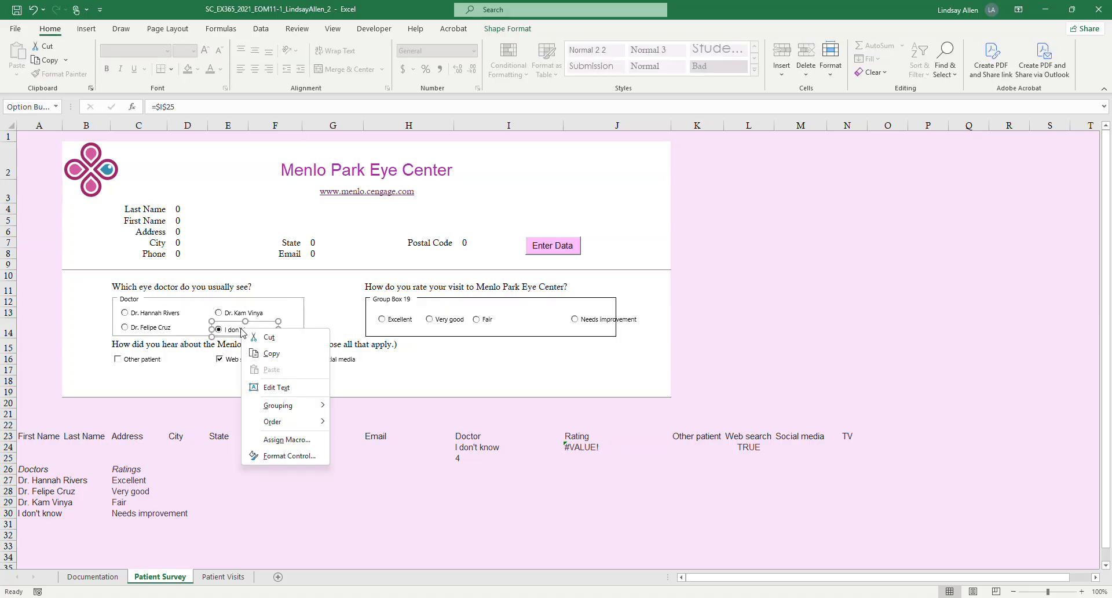
left_click(407, 369)
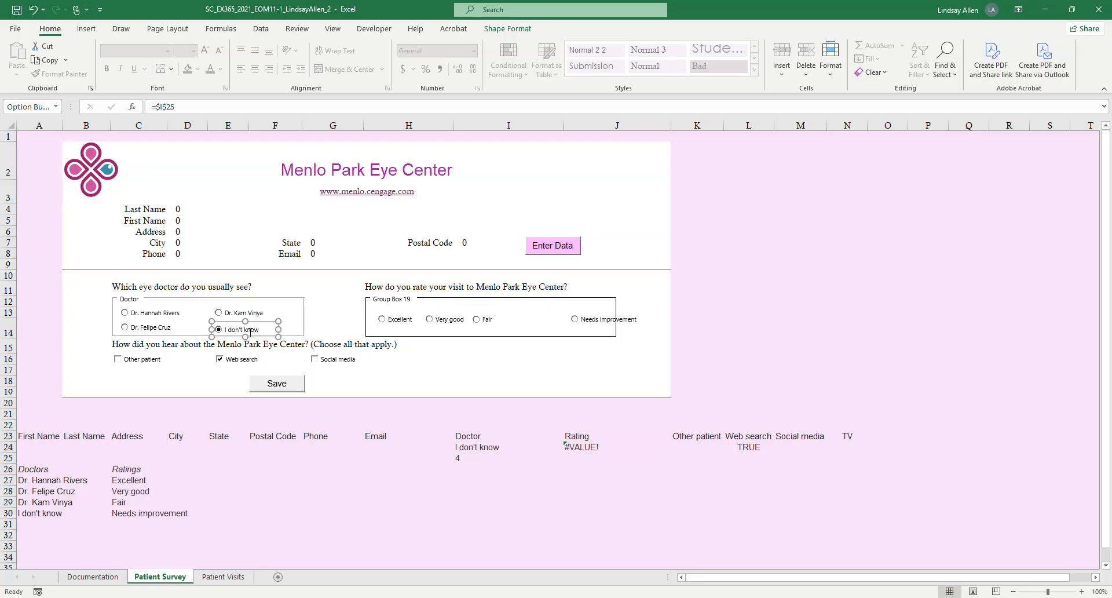
left_click(155, 328, "ctrl")
right_click(157, 328)
key("Escape")
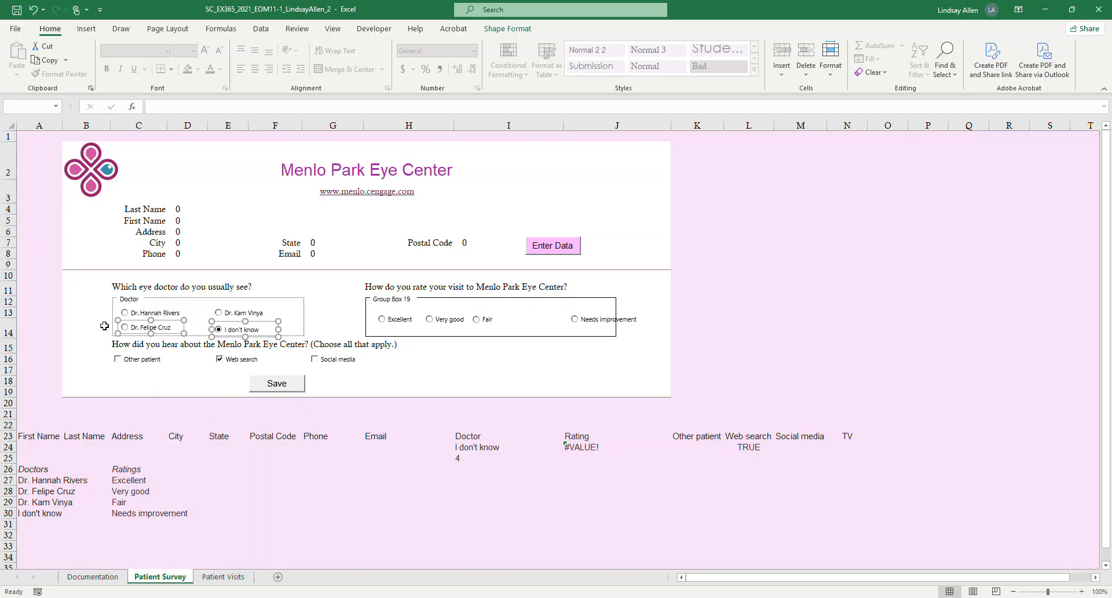
mouse_move(352, 597)
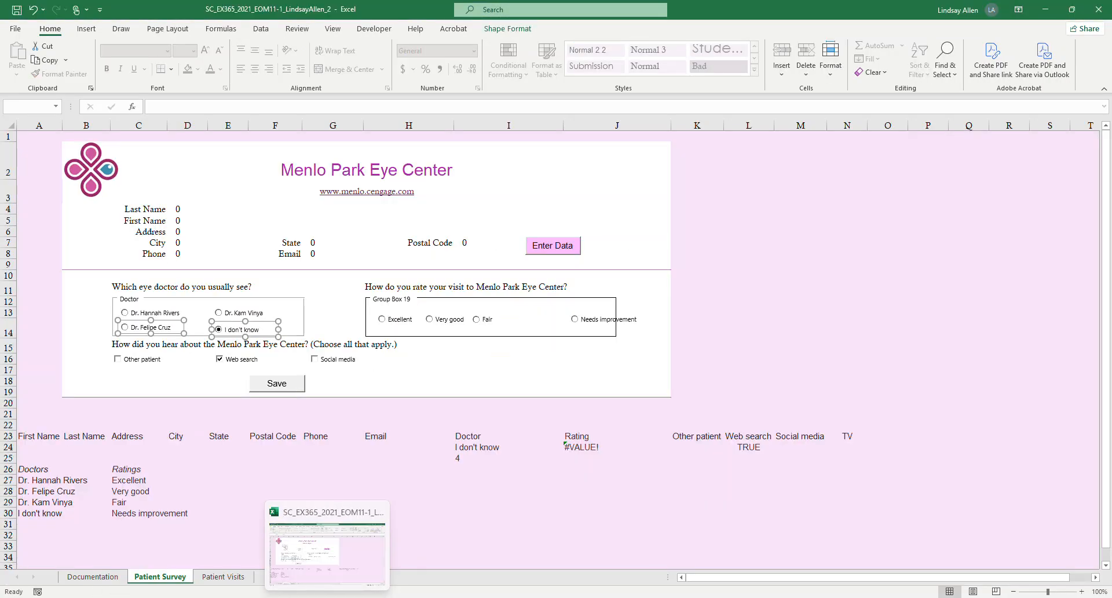
left_click(372, 556)
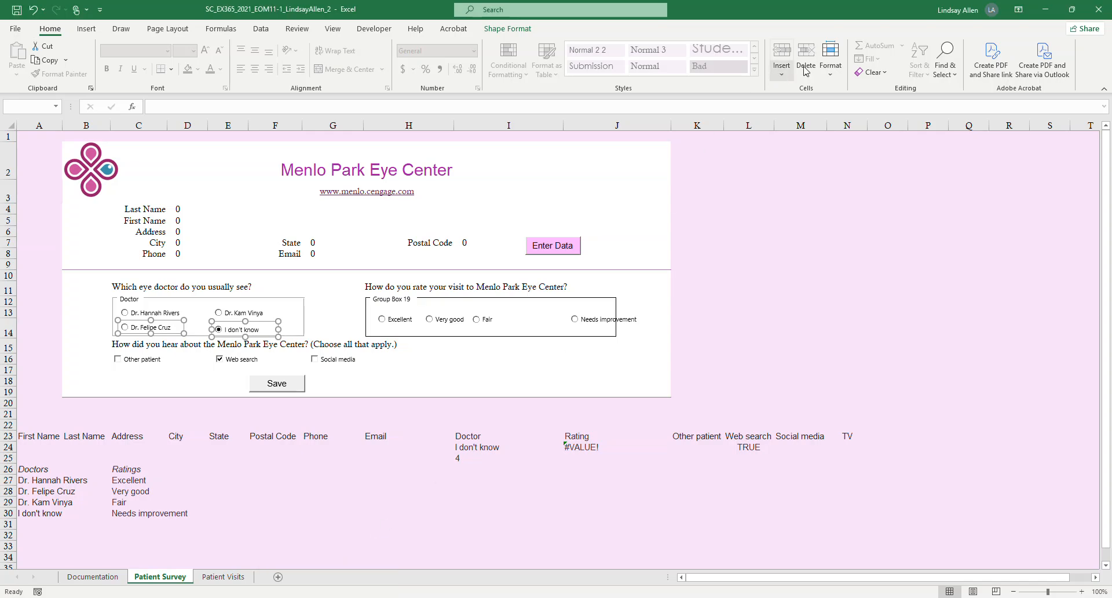
left_click(523, 30)
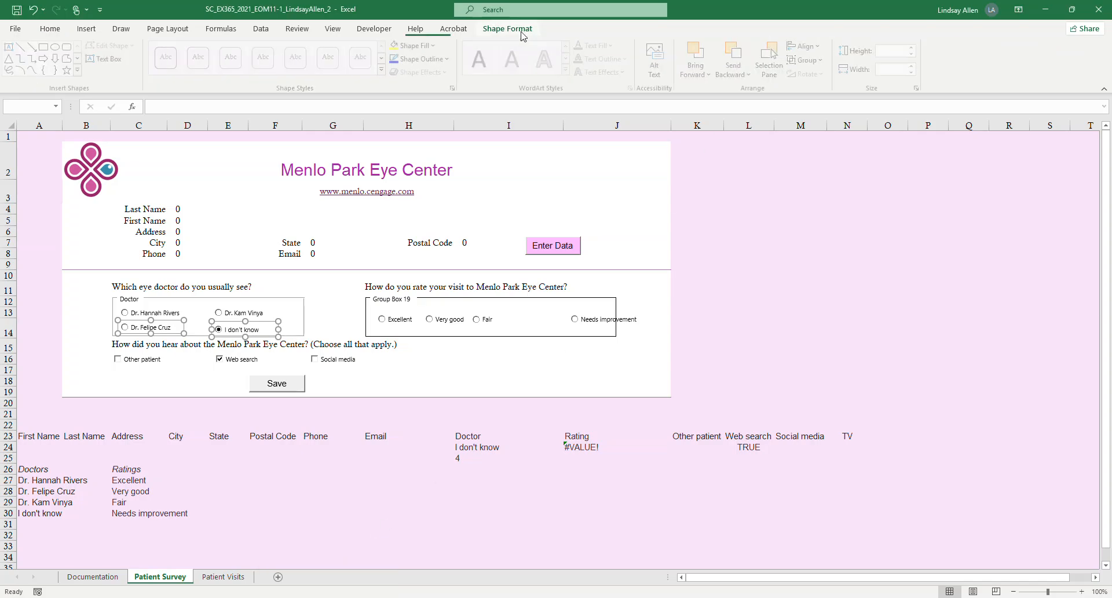
left_click(803, 49)
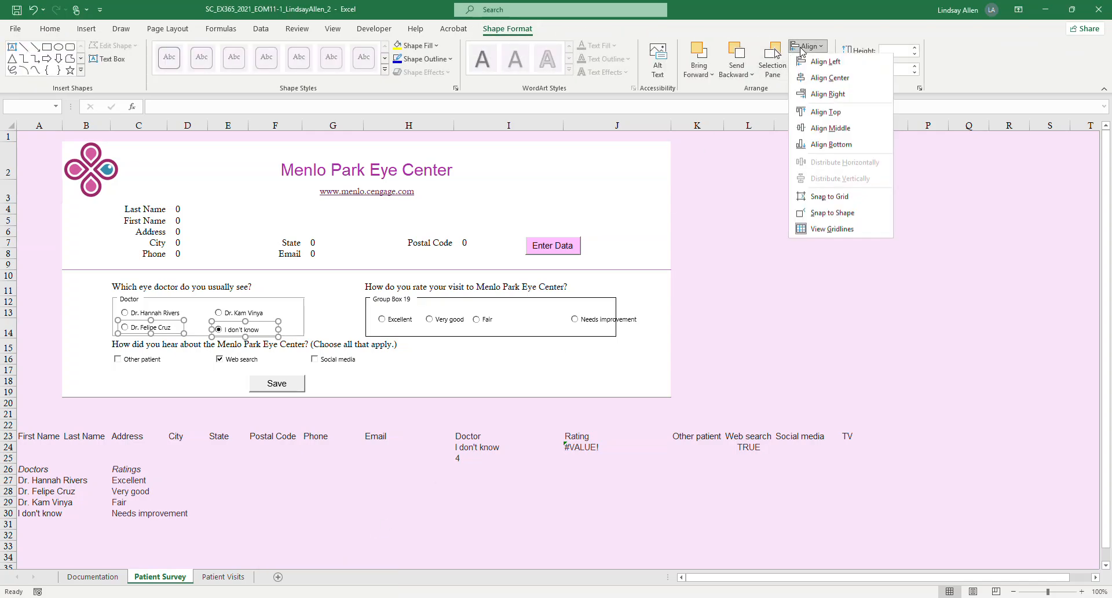
left_click(826, 113)
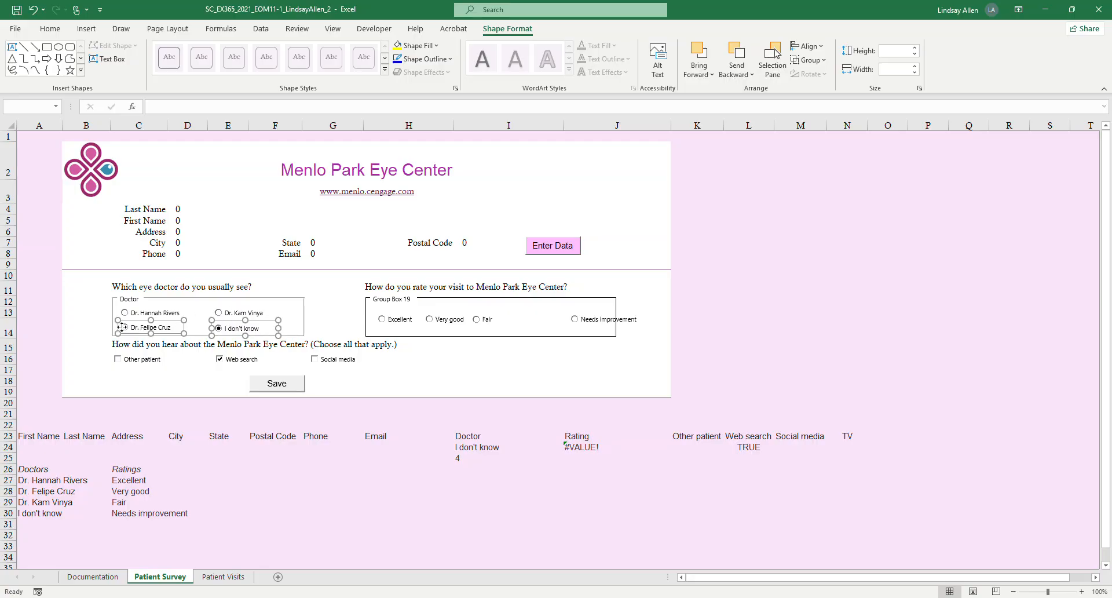
Switch to Word and highlight in yellow the remaining top-alignment part of project step 4's last sentence.
left_click(161, 402)
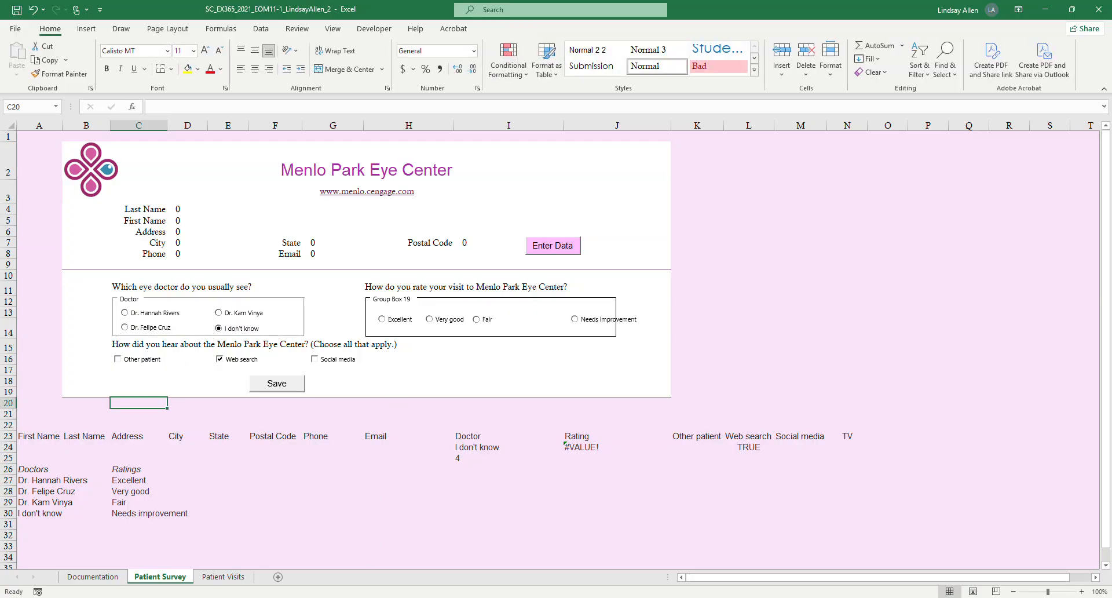
left_click(365, 597)
scroll(433, 439, "down", 3)
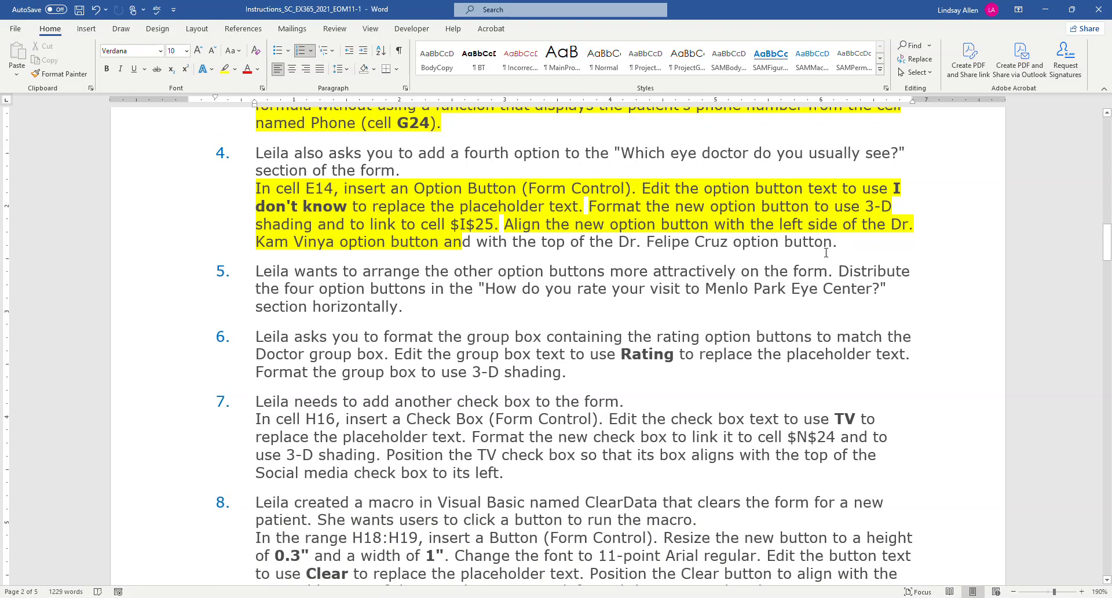
left_click_drag(839, 248, 443, 242)
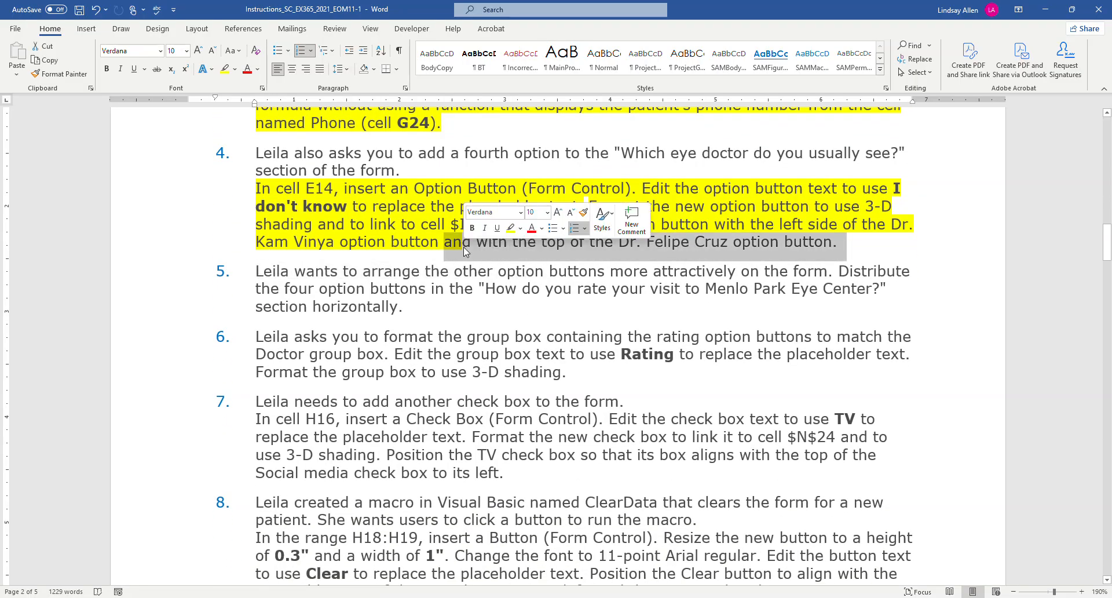
left_click(225, 69)
scroll(398, 266, "down", 2)
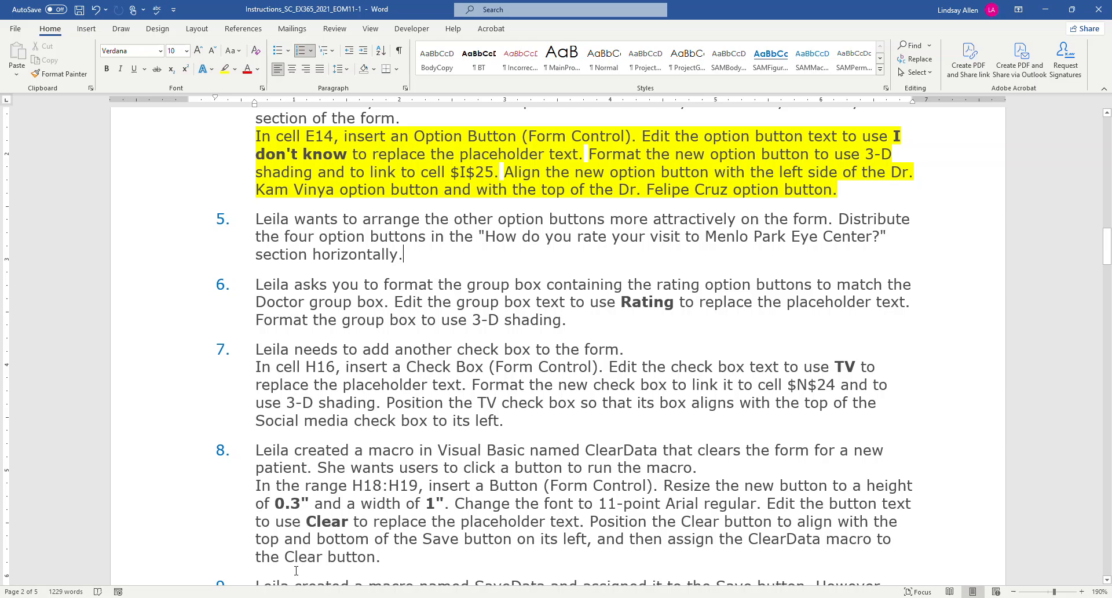
Return to Excel and move the "Needs improvement" option button fully inside the rating group box.
left_click(327, 597)
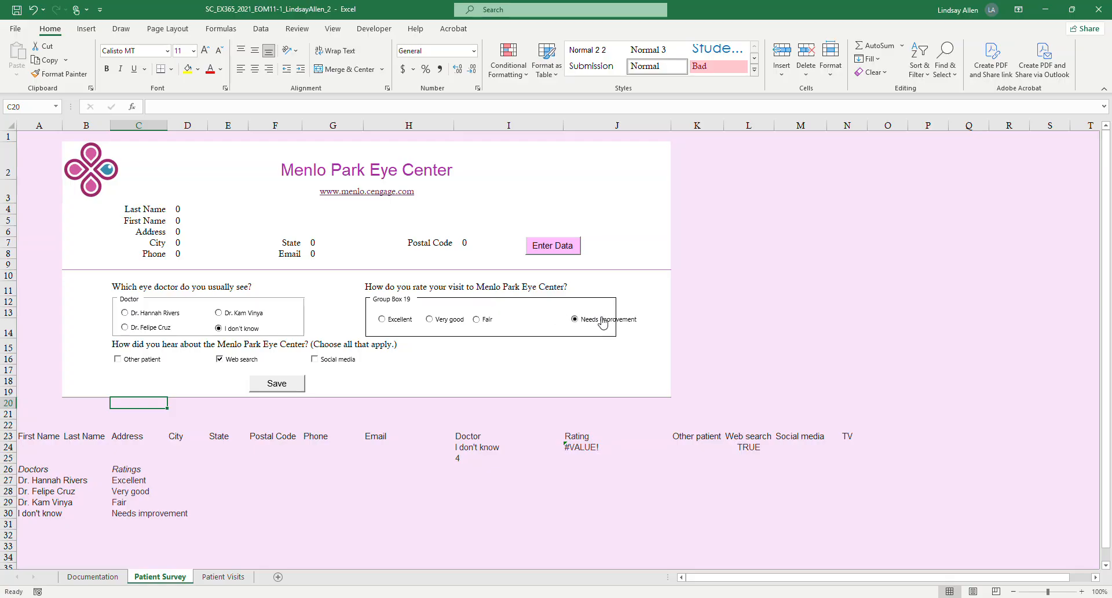
right_click(603, 322)
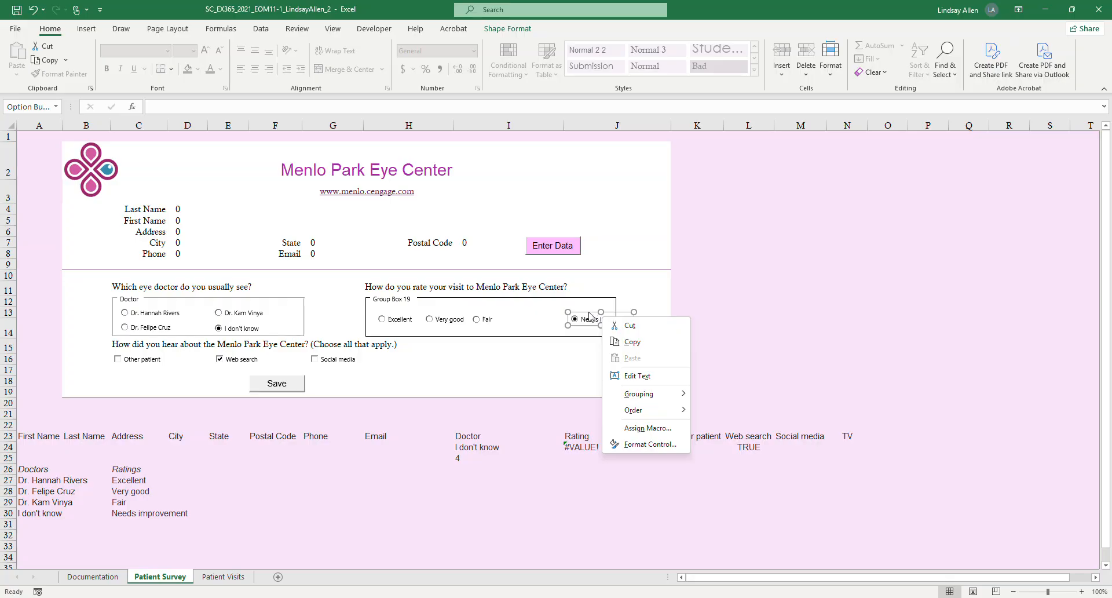
key("Escape")
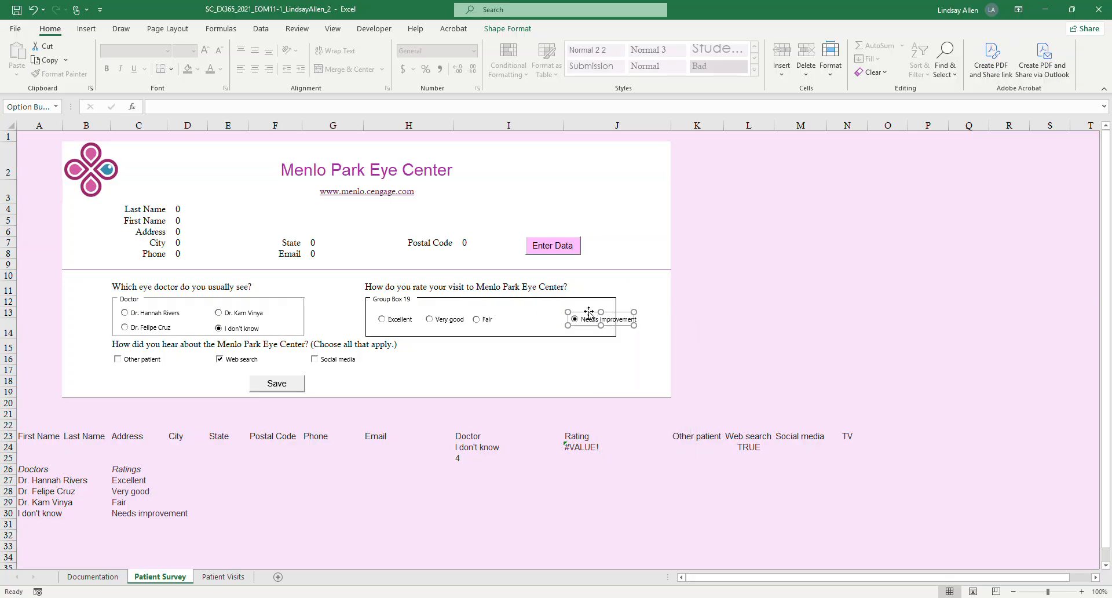
left_click_drag(588, 311, 551, 314)
left_click(610, 369)
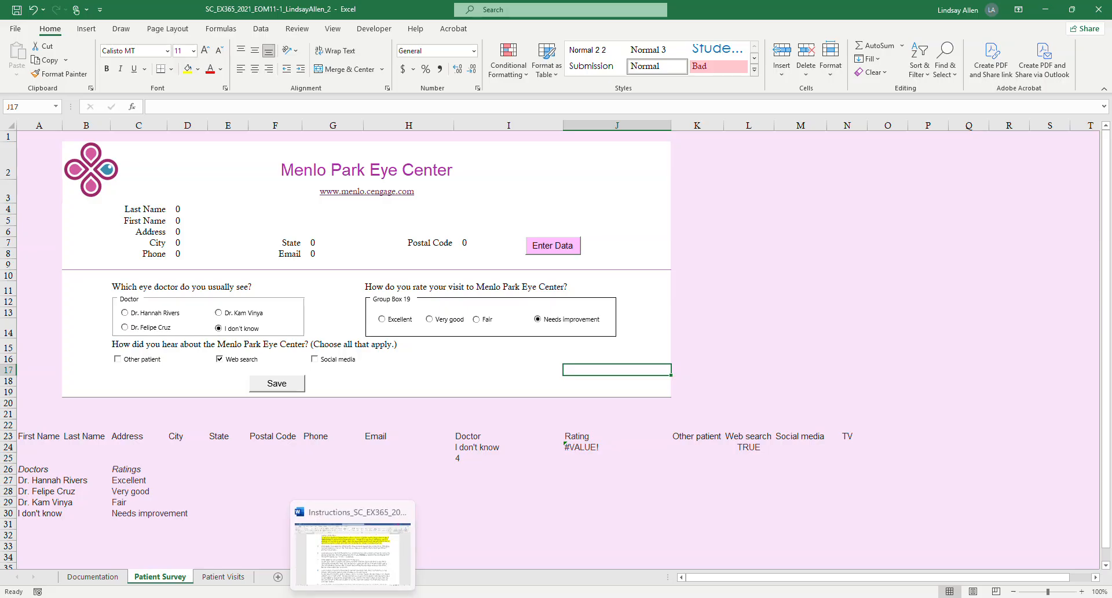
Recheck project step 5 in Word, and in Excel distribute the Excellent, Very good, Fair and Needs improvement option buttons horizontally.
left_click(353, 597)
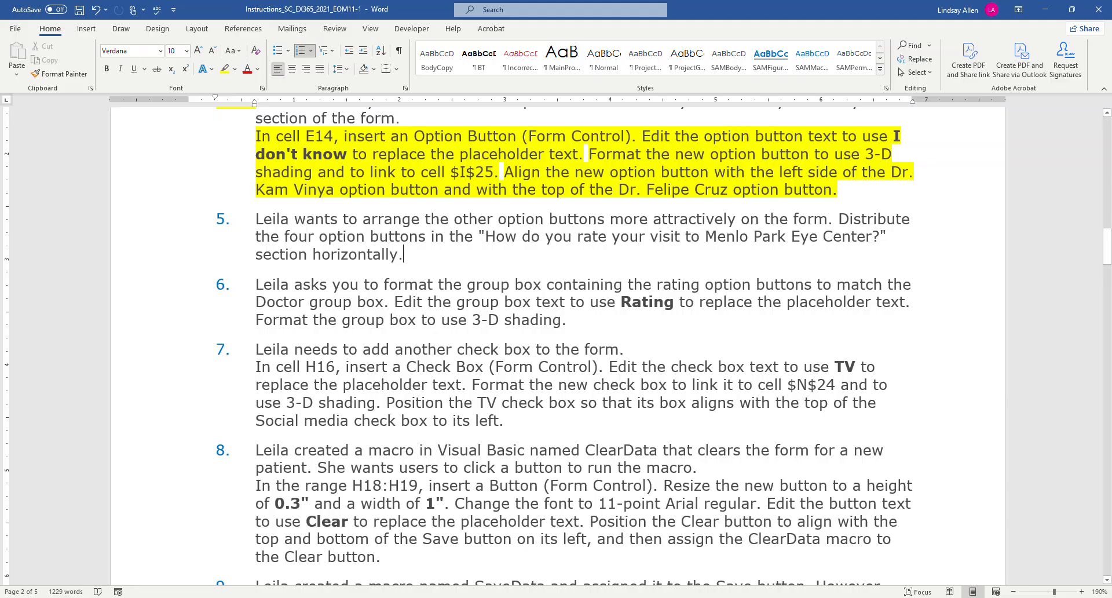
left_click(380, 597)
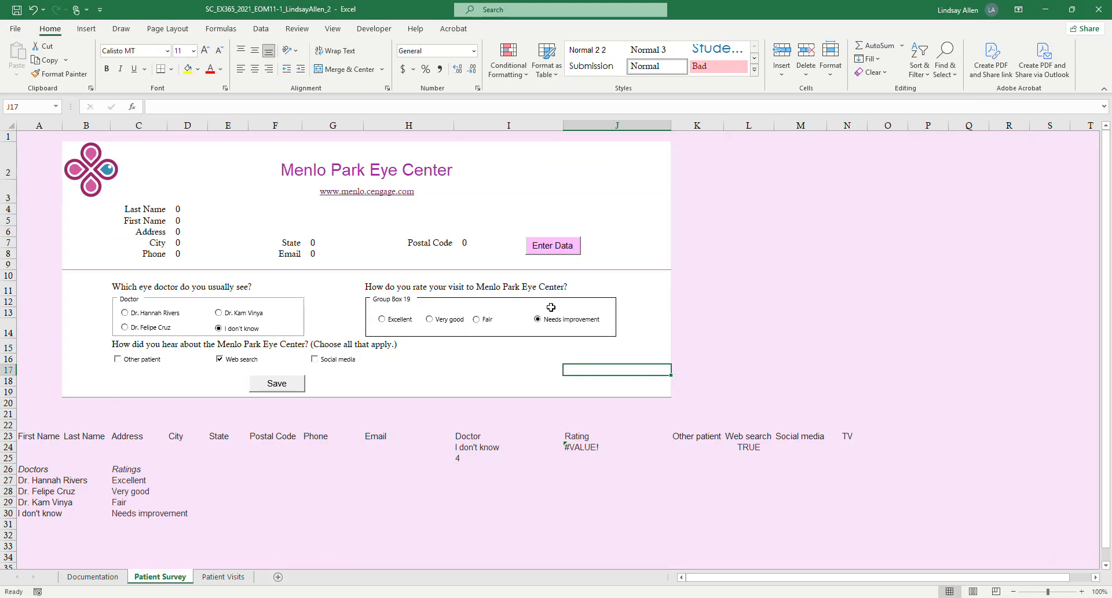
right_click(573, 321)
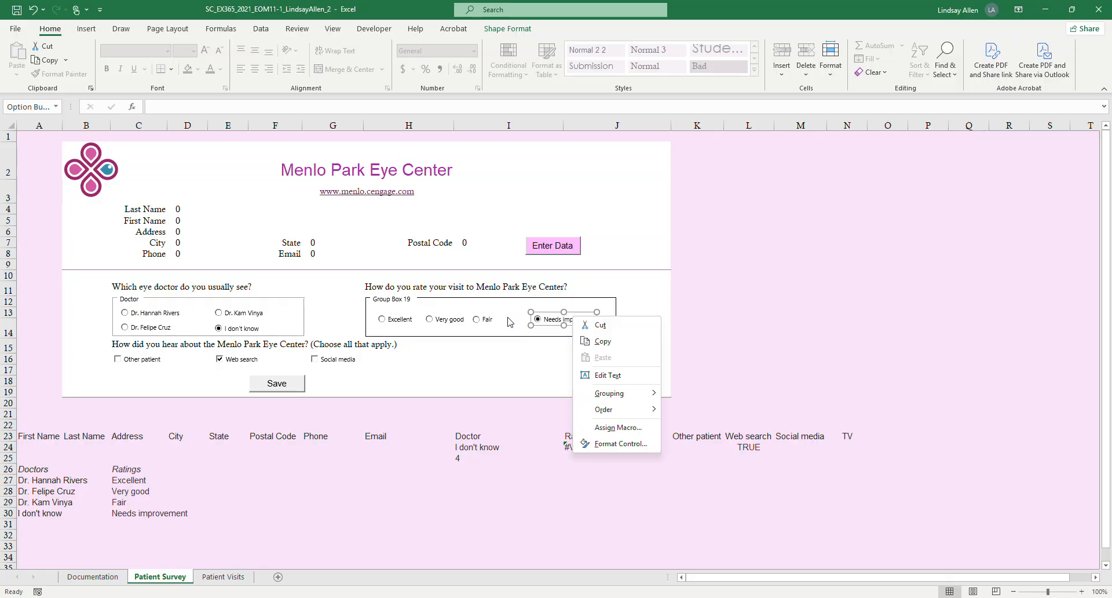
right_click(487, 322, "ctrl")
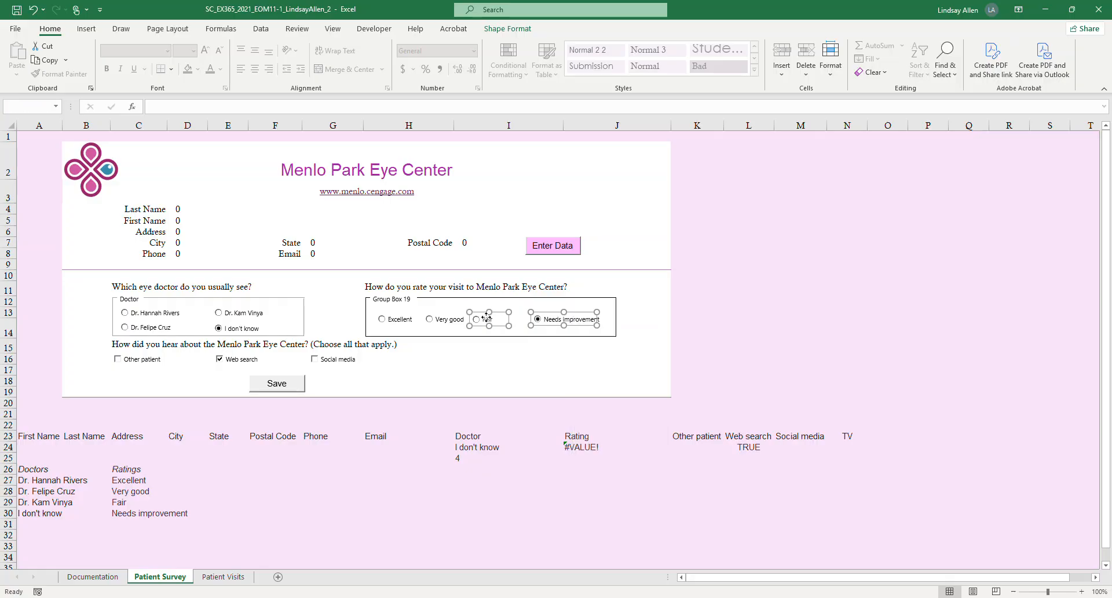
right_click(450, 322, "ctrl")
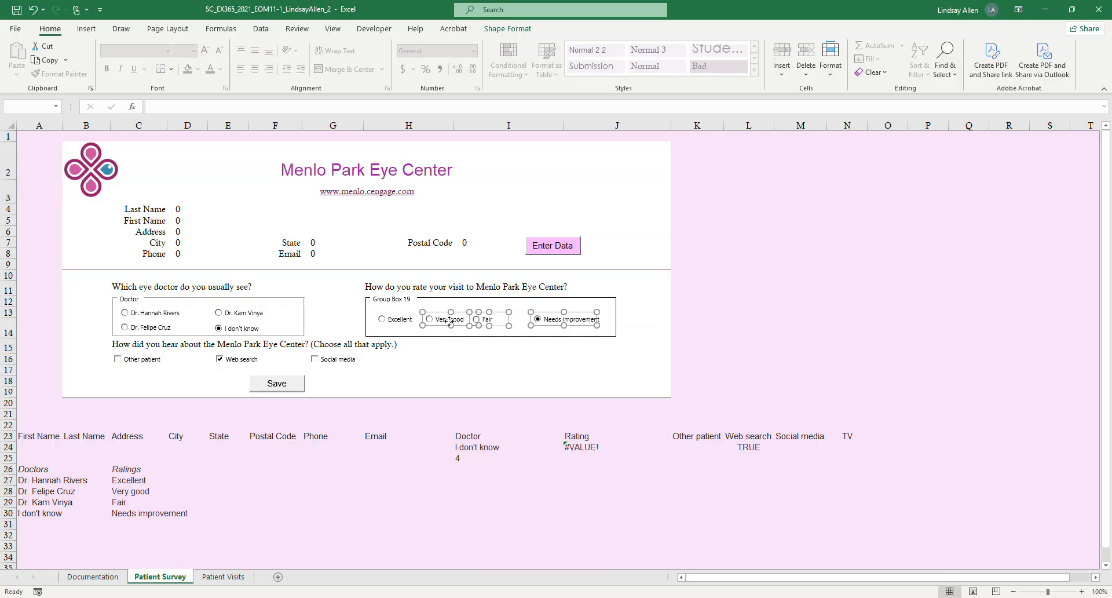
key("Escape")
right_click(382, 319, "ctrl")
key("Escape")
left_click(509, 30)
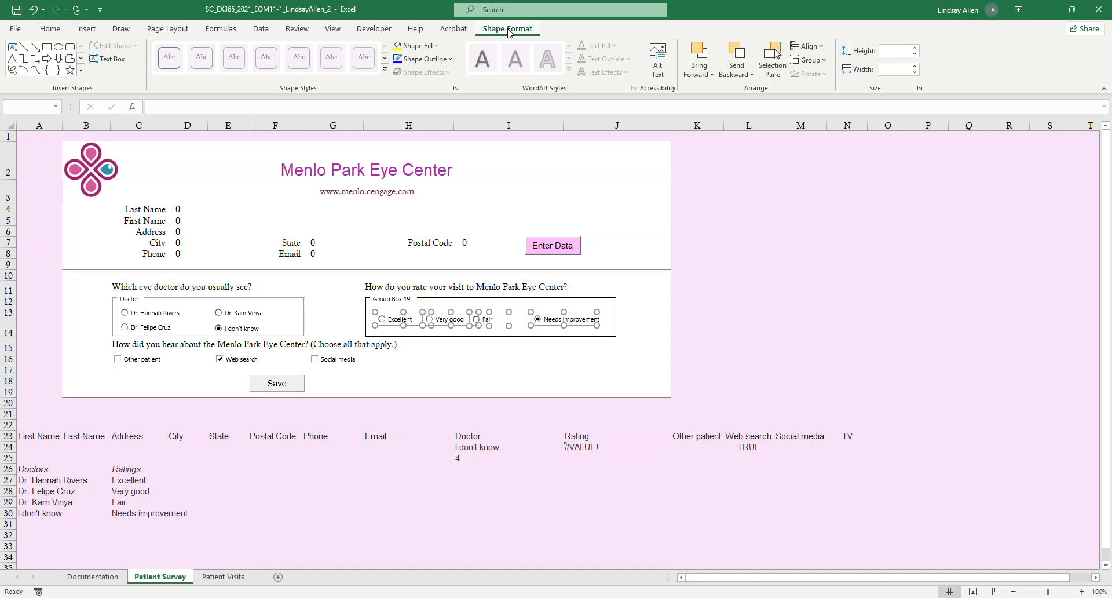
left_click(810, 46)
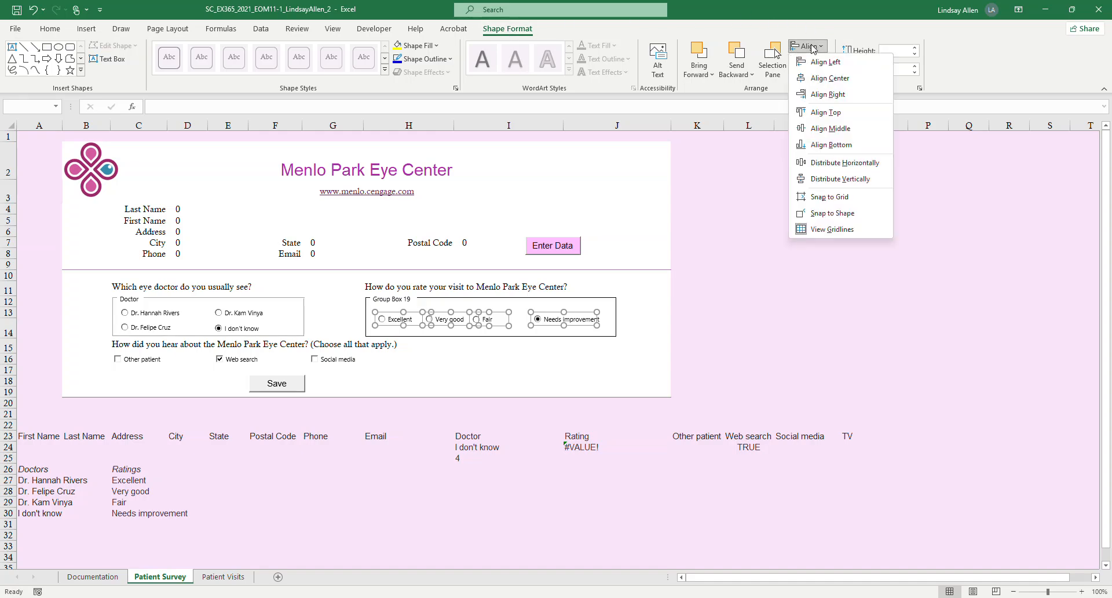
left_click(838, 166)
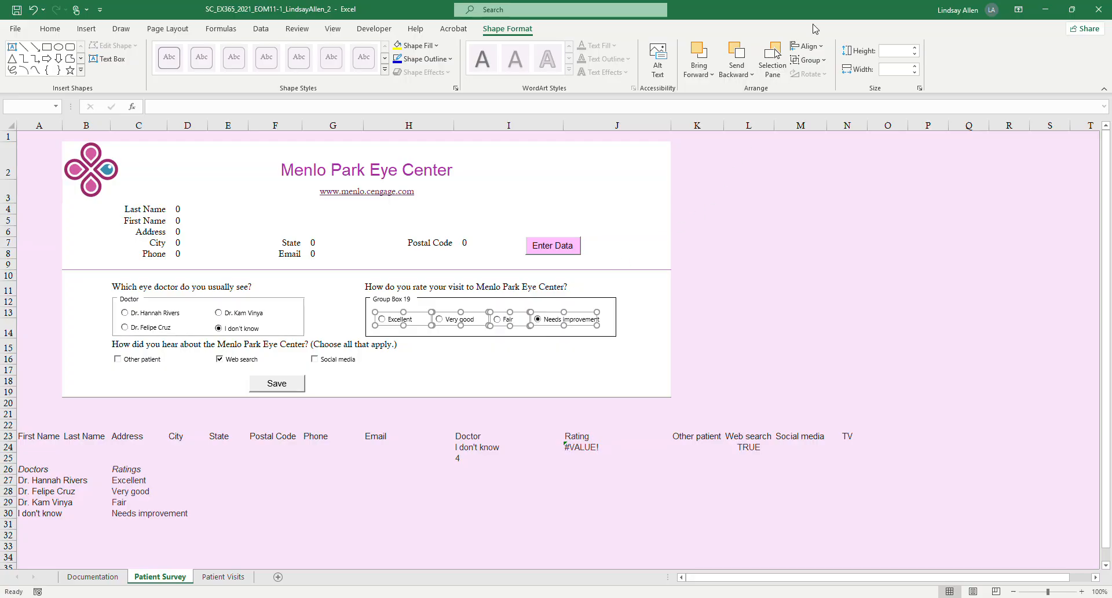
Align the tops of the four rating option buttons and deselect them.
left_click(810, 50)
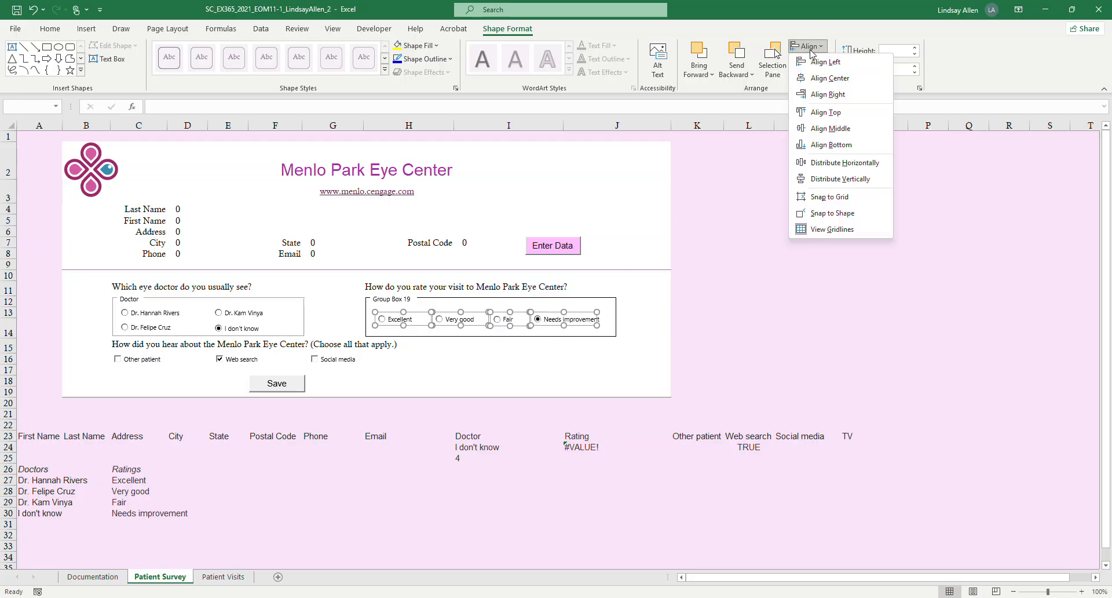
left_click(826, 113)
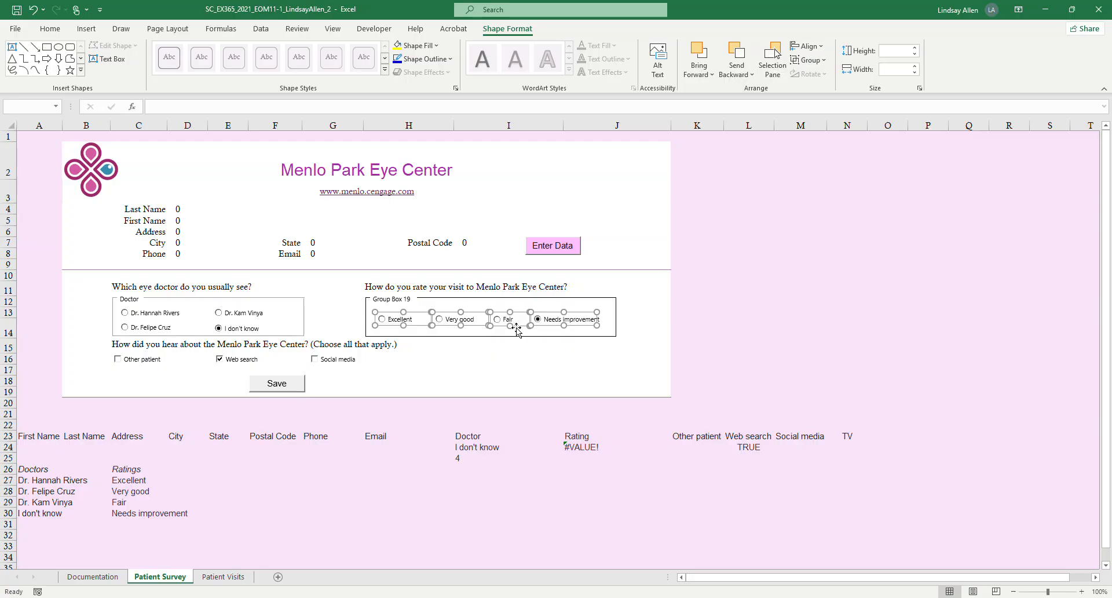
left_click(572, 357)
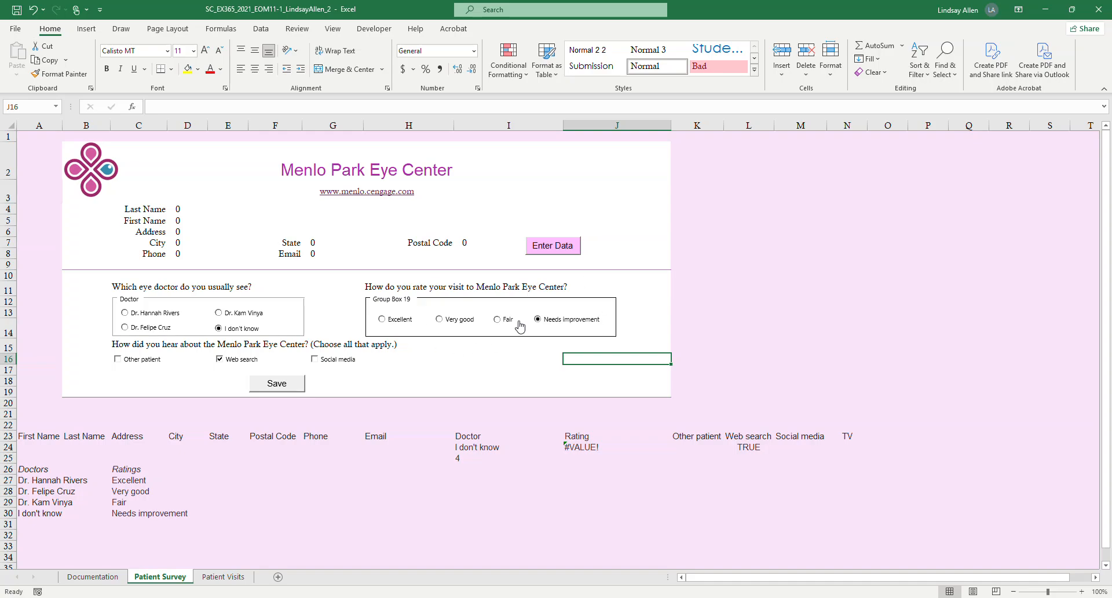
left_click(717, 323)
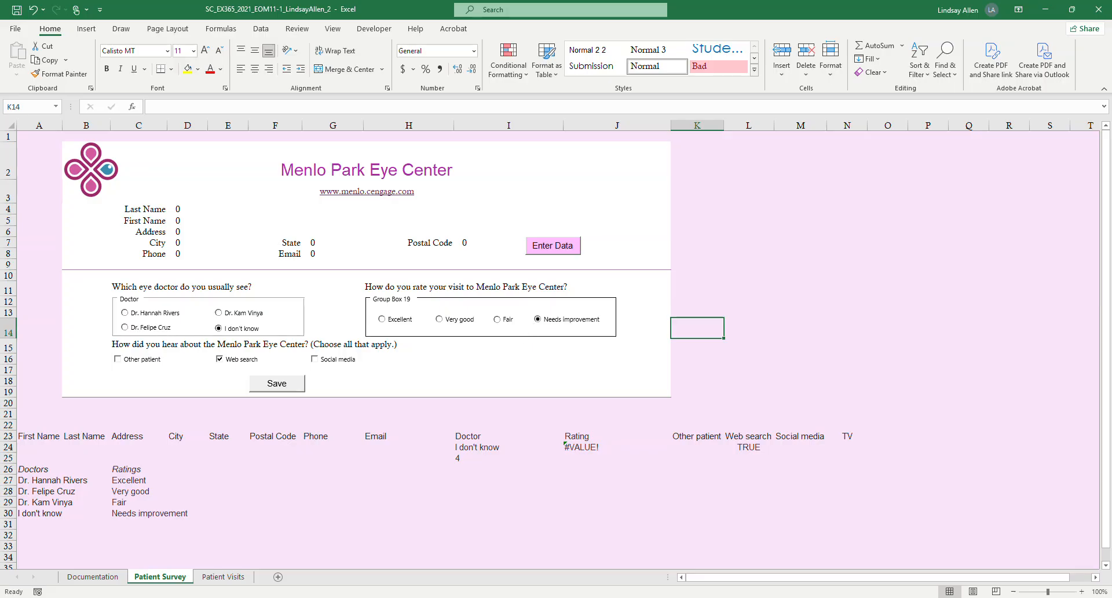
Switch to Word and highlight all of project step 5 in yellow.
key("alt+Tab")
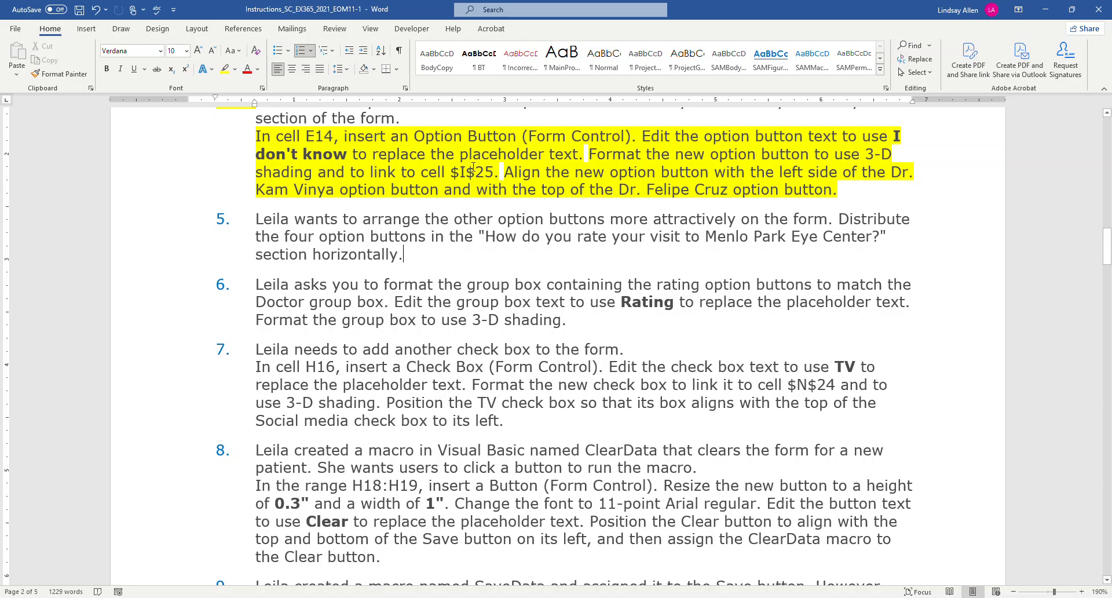
left_click_drag(421, 263, 258, 222)
left_click(225, 70)
scroll(410, 242, "down", 1)
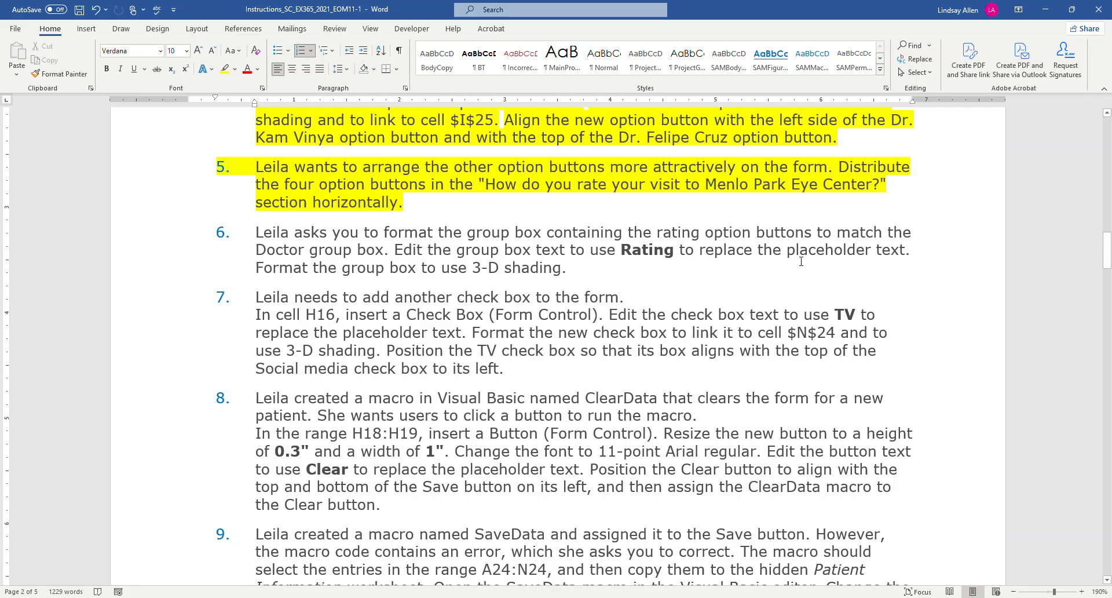
Return to Excel and replace the placeholder label of the group box around the rating option buttons with "Rating".
key("alt+Tab")
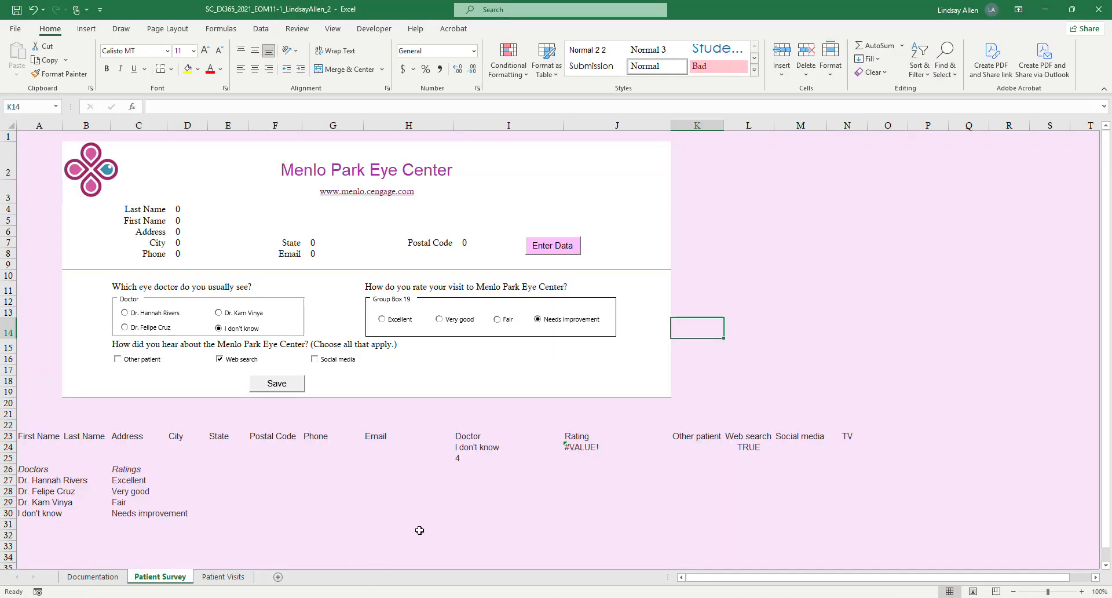
left_click(387, 300)
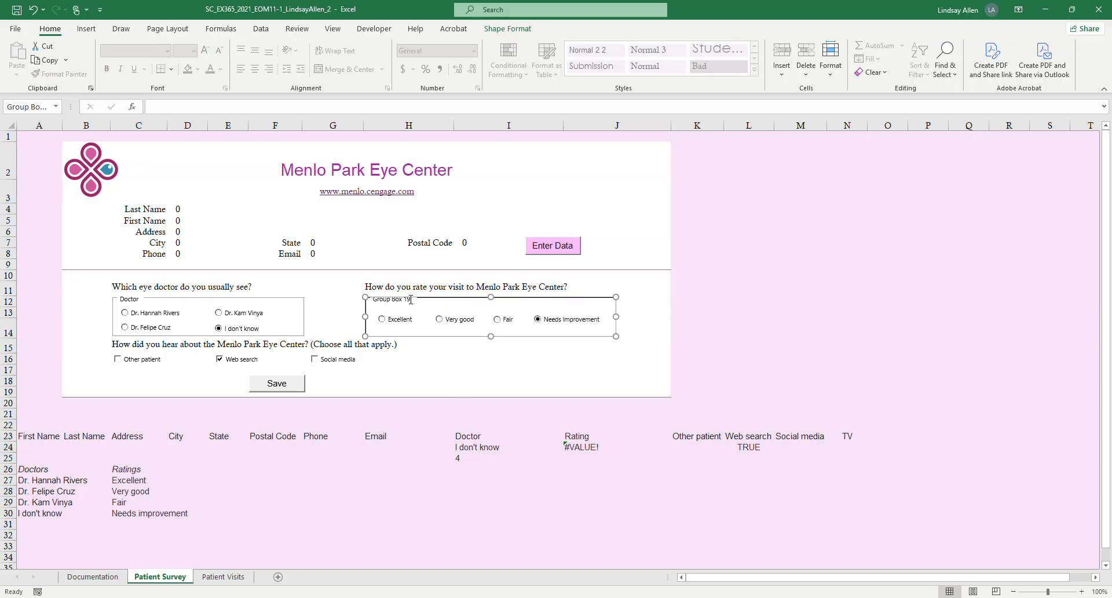
left_click(410, 300)
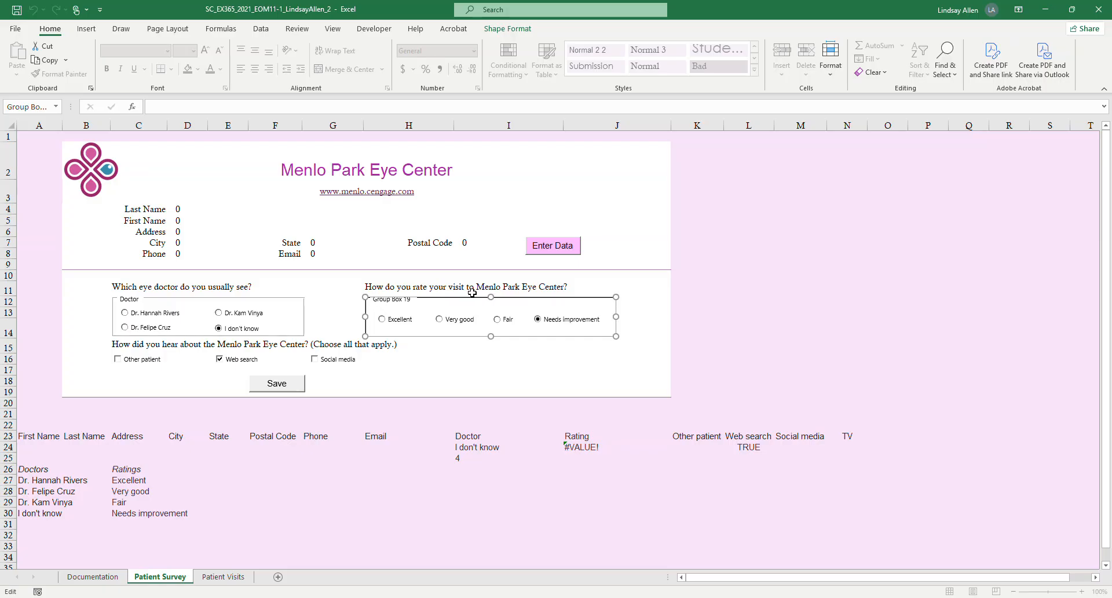
key("BackSpace")
key("BackSpace")
key("BackSpace")
key("BackSpace")
key("BackSpace")
key("BackSpace")
key("BackSpace")
key("BackSpace")
key("BackSpace")
key("BackSpace")
key("alt+Tab")
key("alt+Tab")
type("R")
left_click(560, 384)
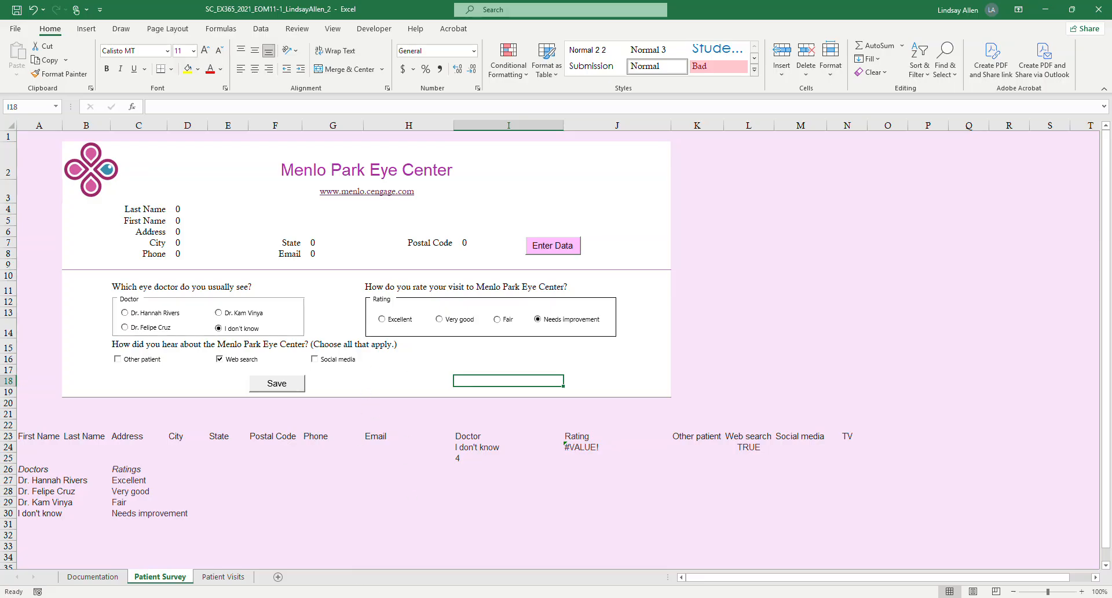
Switch to Word and highlight in yellow the first two sentences of project step 6, through the Rating text edit.
left_click(352, 597)
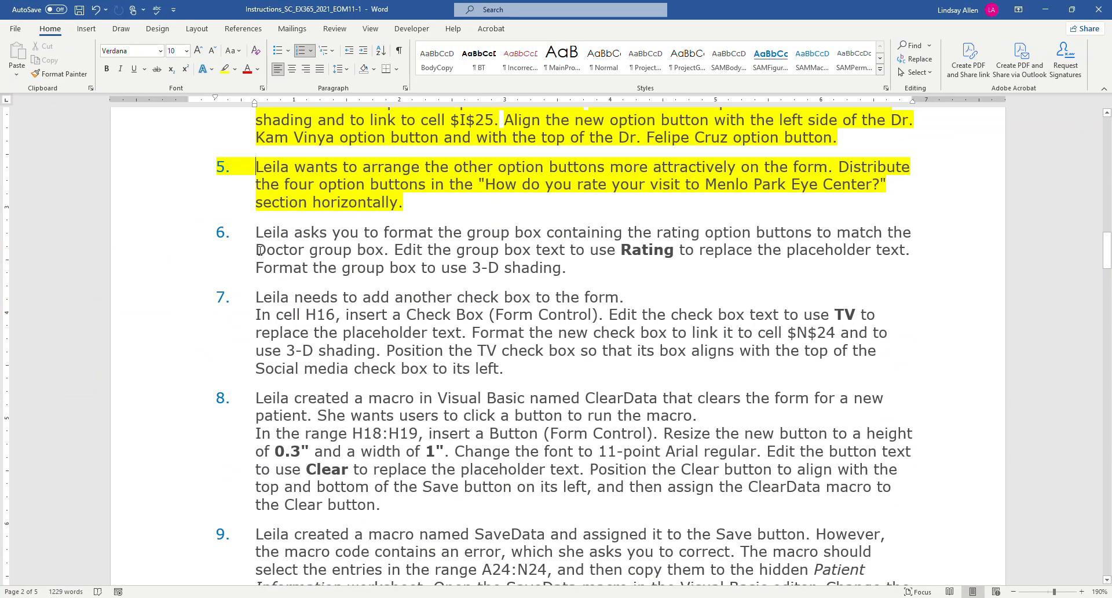
left_click_drag(254, 229, 914, 249)
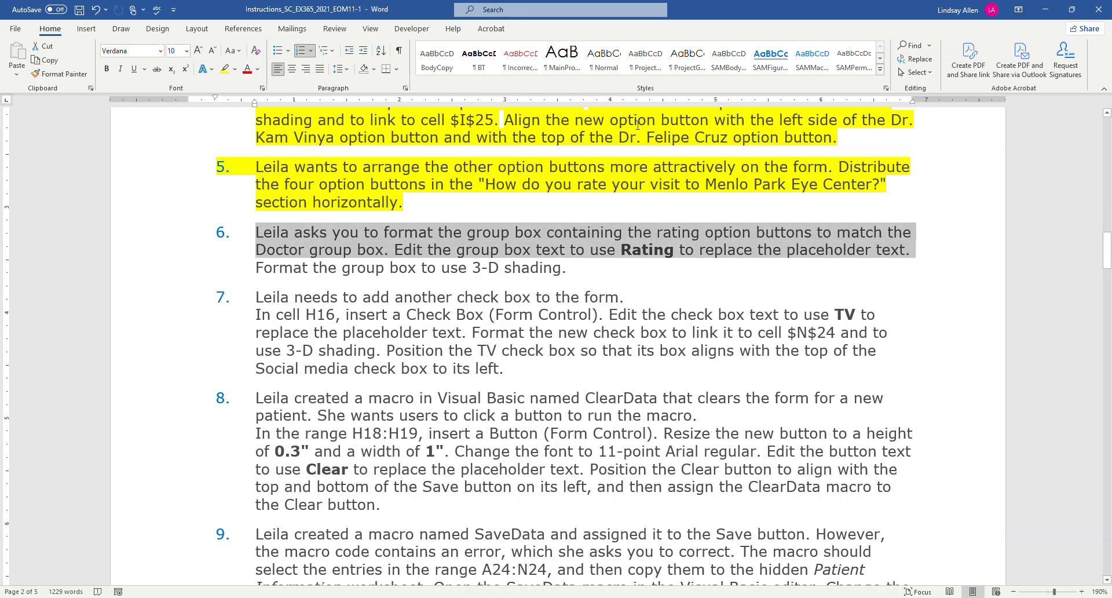
left_click(224, 69)
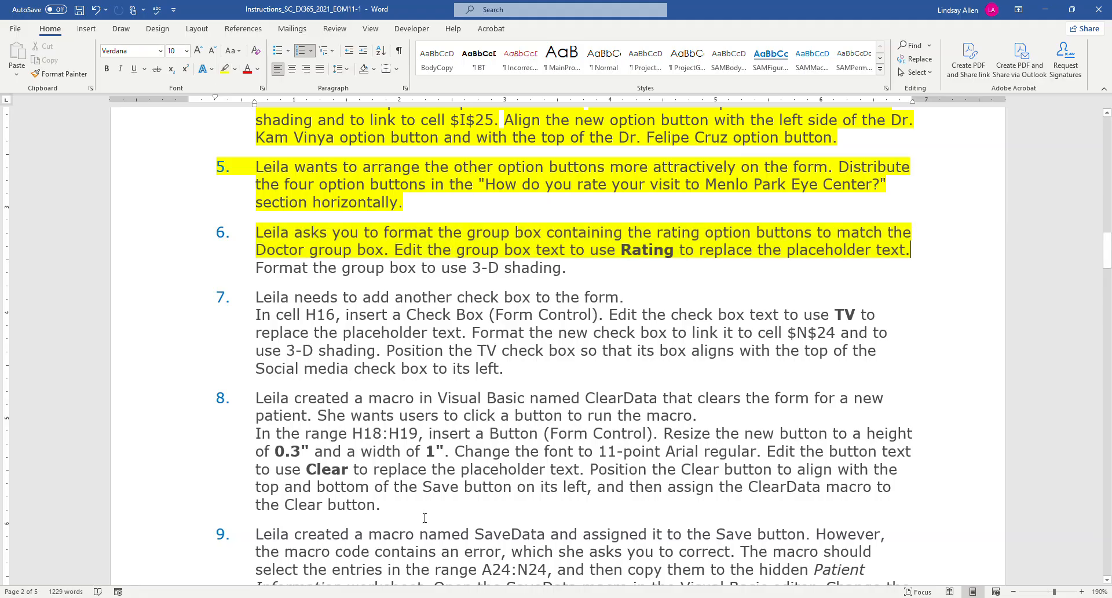
Return to Excel and apply 3-D shading to the Rating group box, then deselect it.
key("alt+Tab")
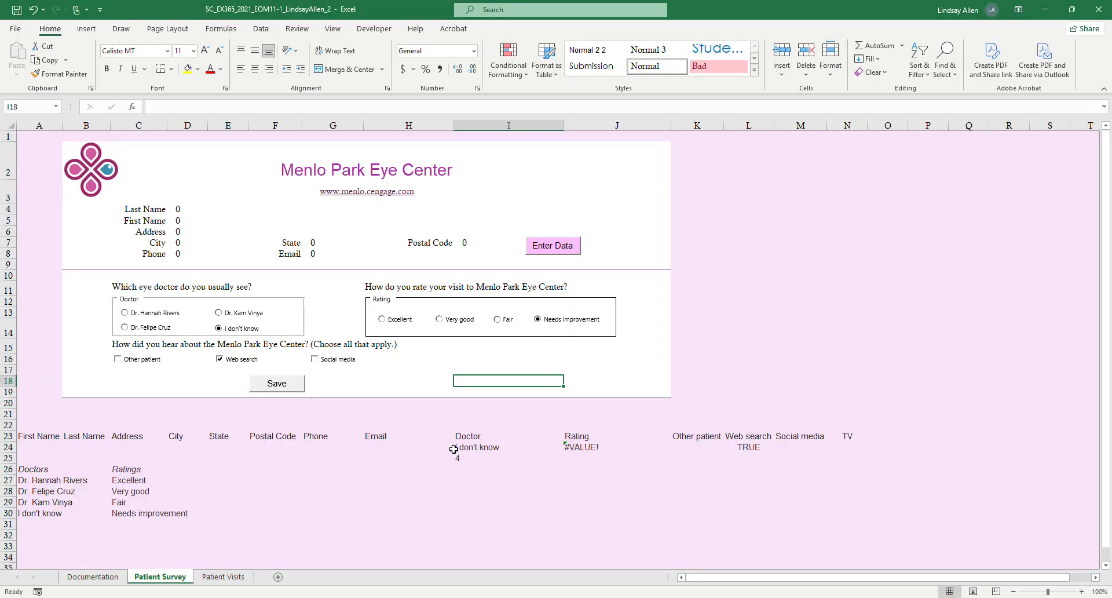
left_click(532, 293)
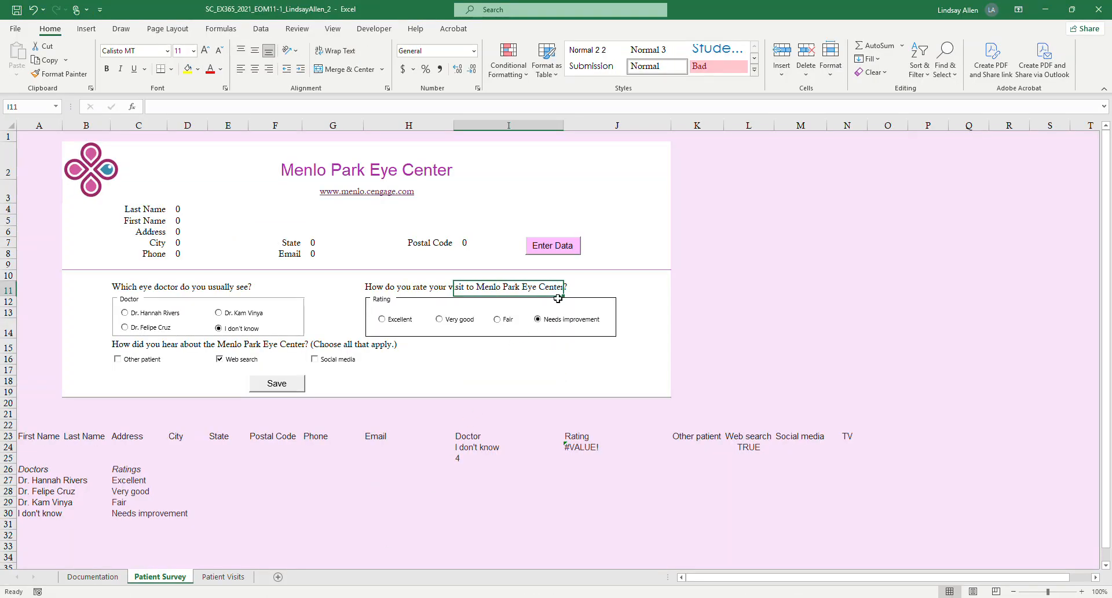
left_click(560, 299)
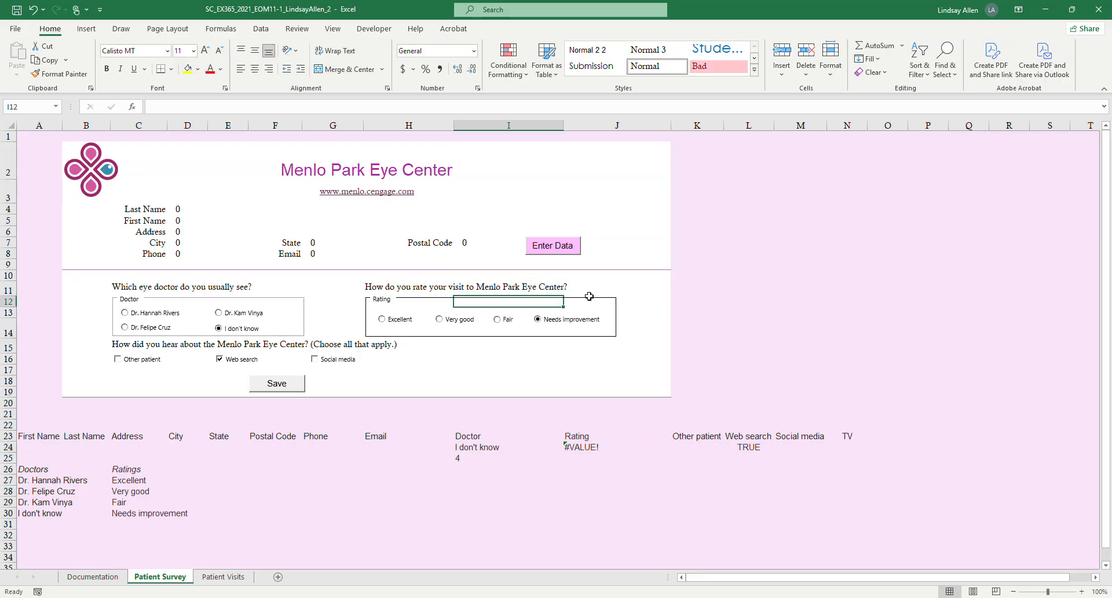
left_click(590, 301)
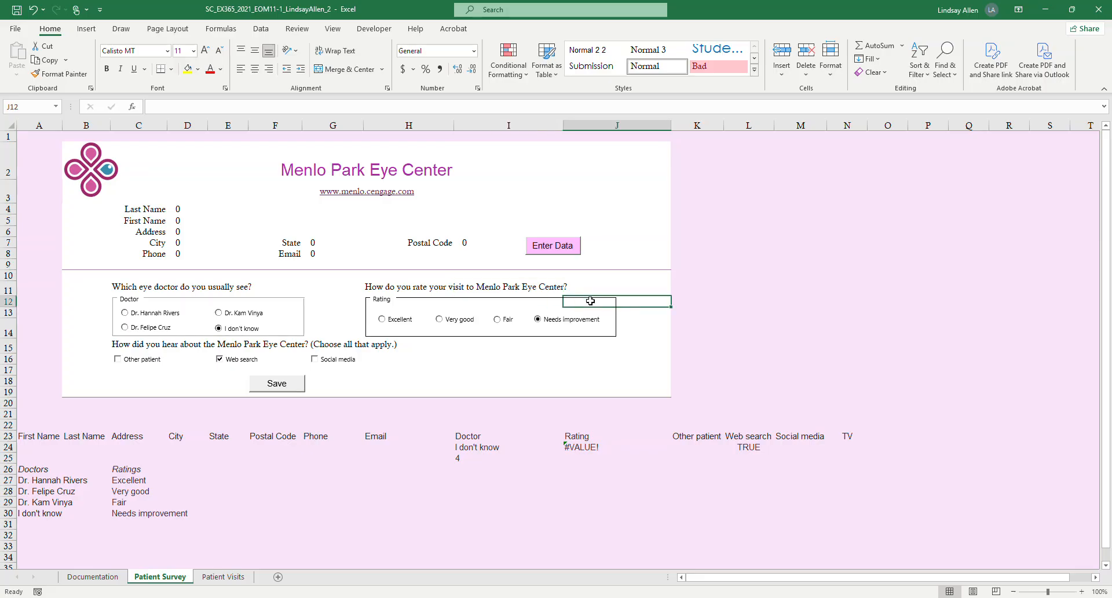
left_click(575, 336)
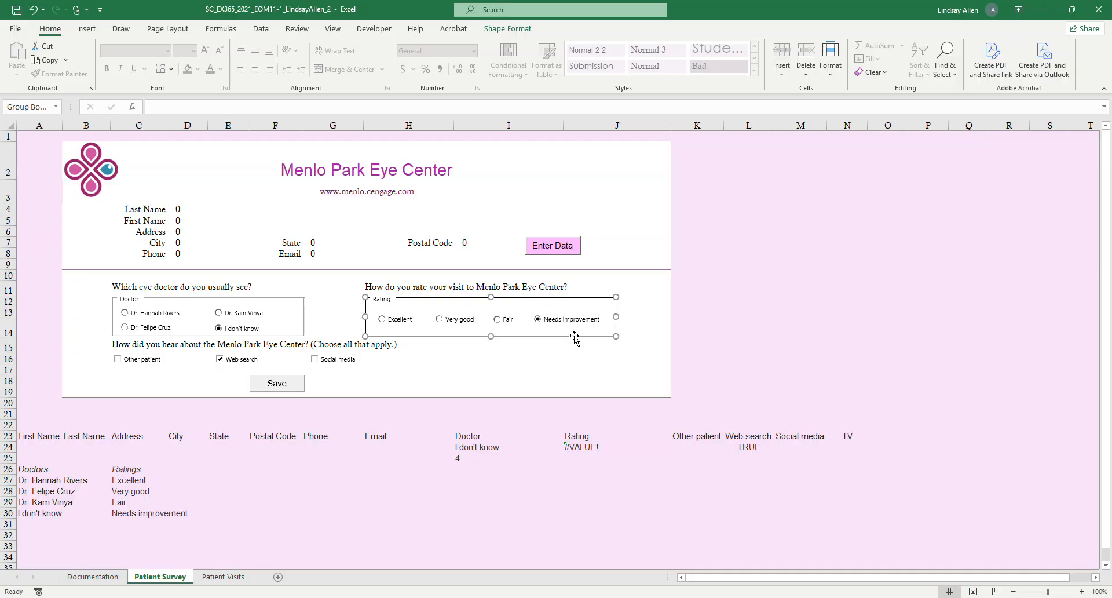
right_click(574, 335)
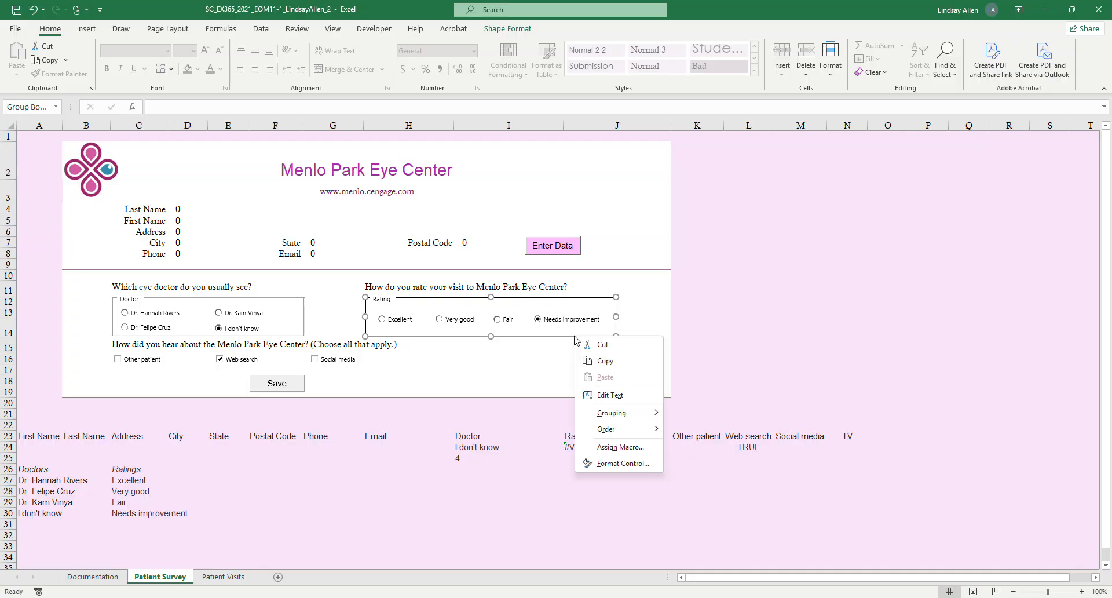
left_click(625, 464)
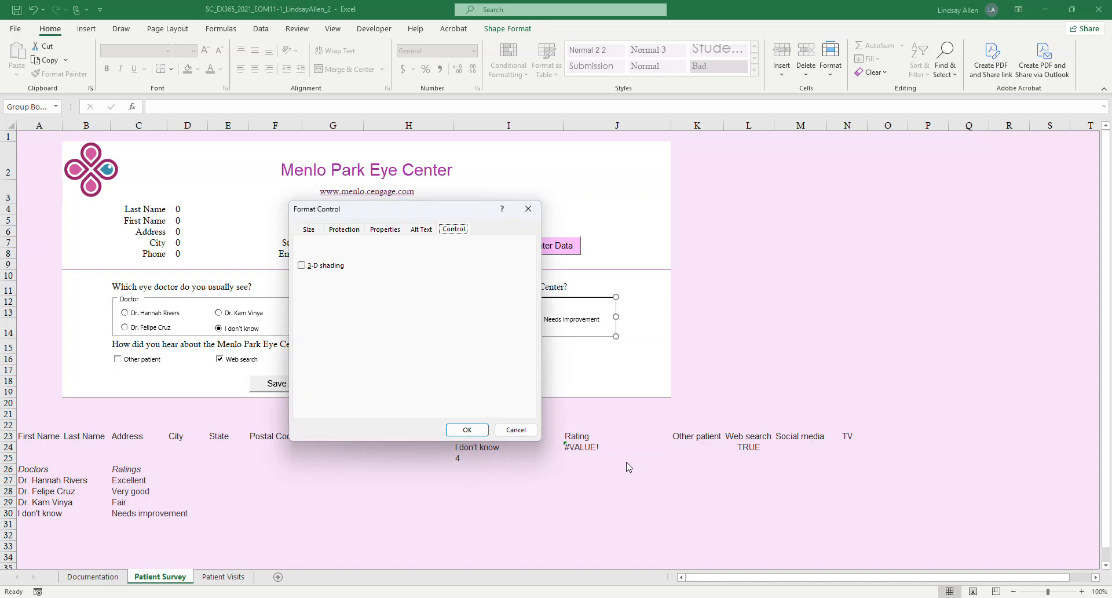
left_click(302, 265)
left_click(467, 429)
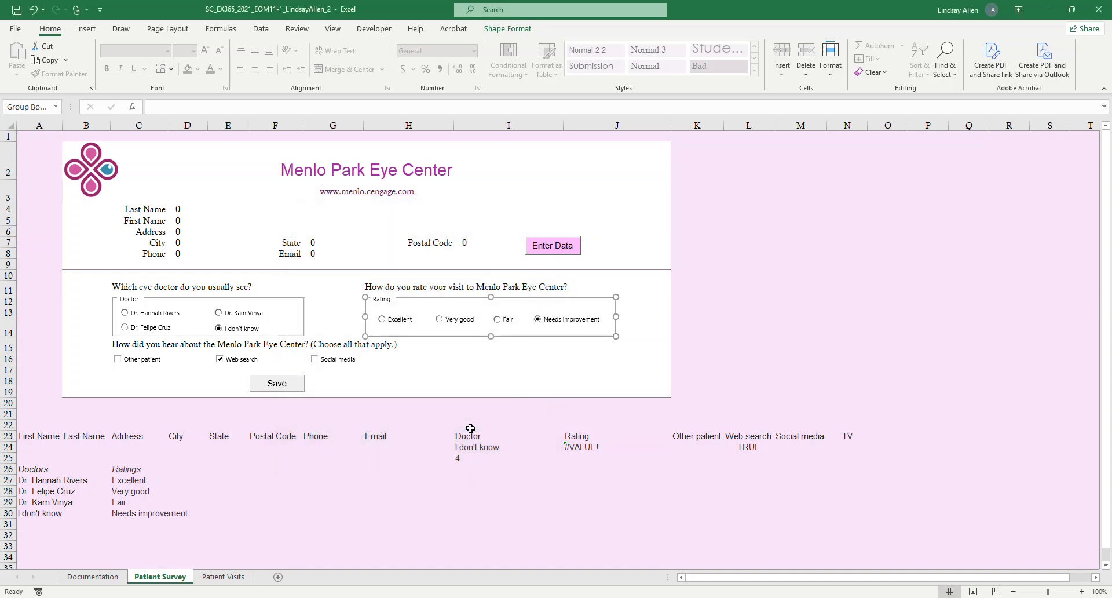
left_click(677, 479)
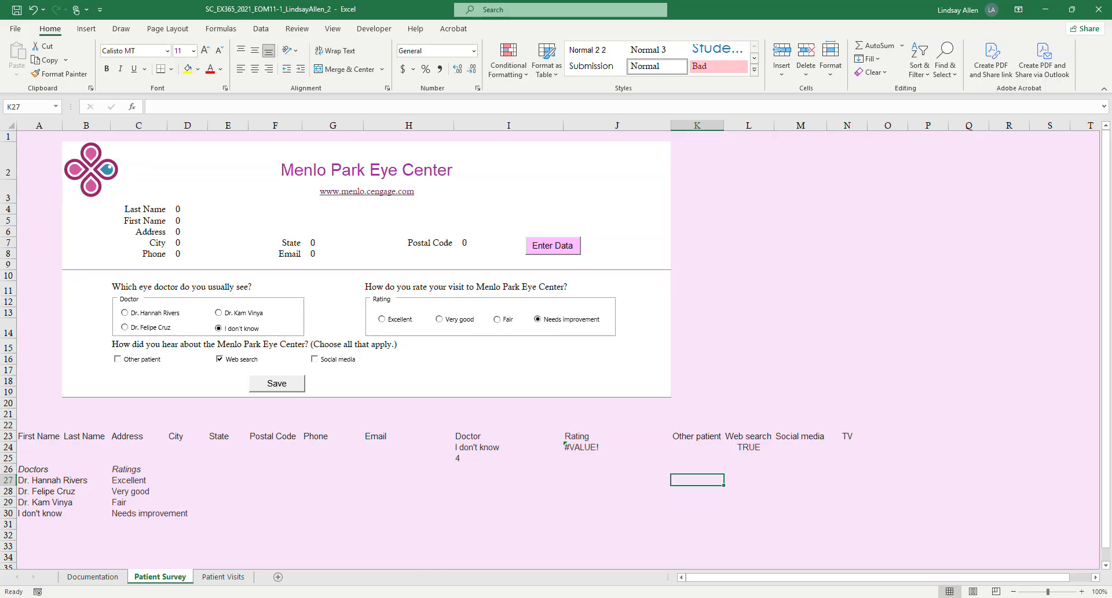
Switch to Word and highlight in yellow the last sentence of project step 6, about 3-D shading.
mouse_move(352, 597)
left_click(329, 562)
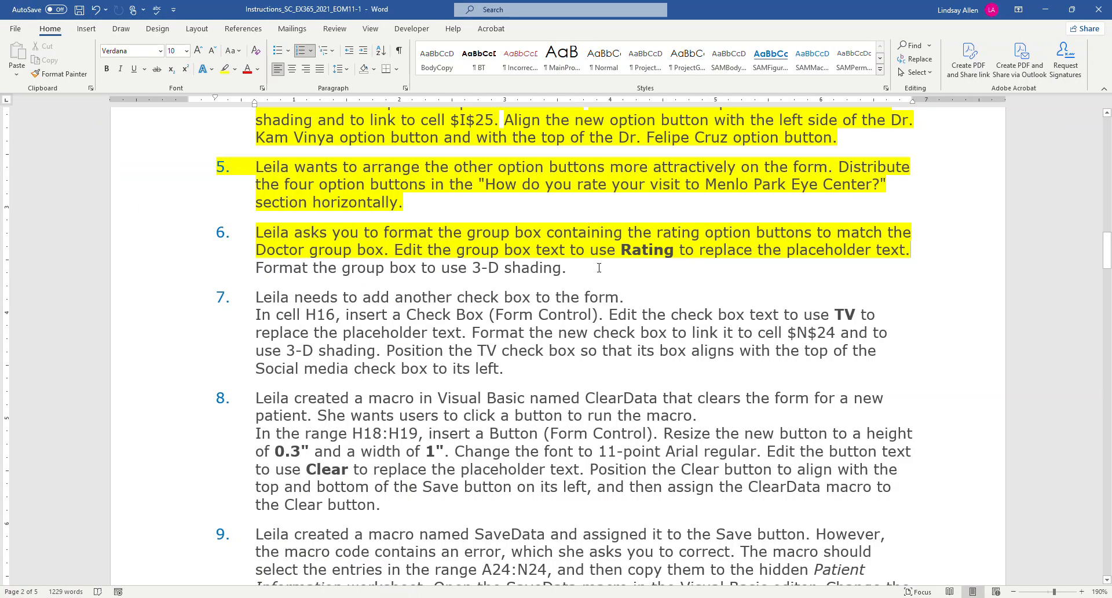
left_click_drag(599, 268, 255, 269)
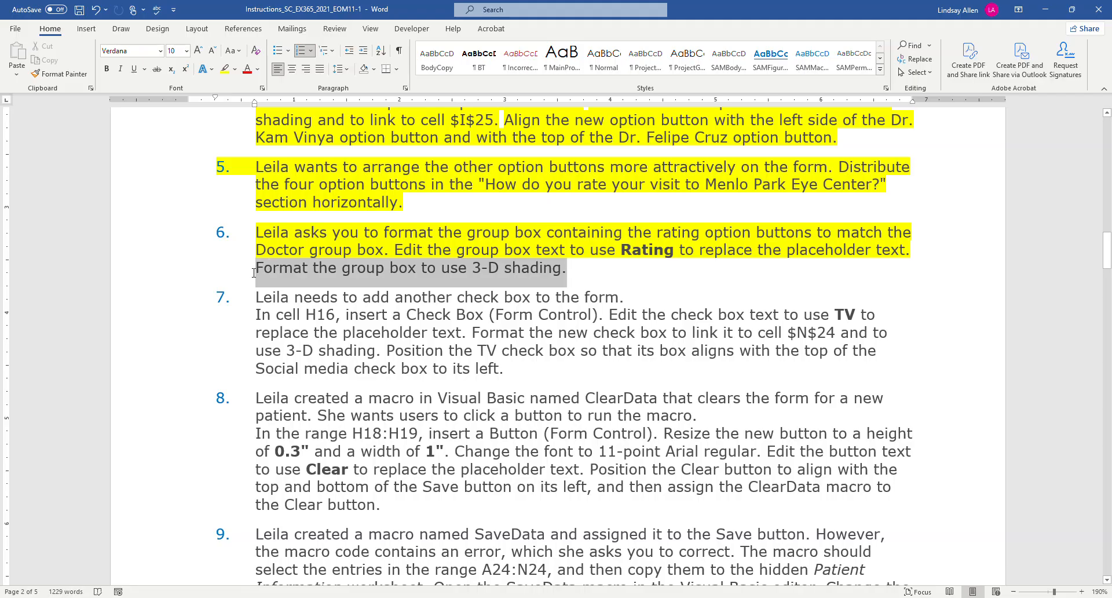
left_click(221, 72)
scroll(703, 313, "down", 1)
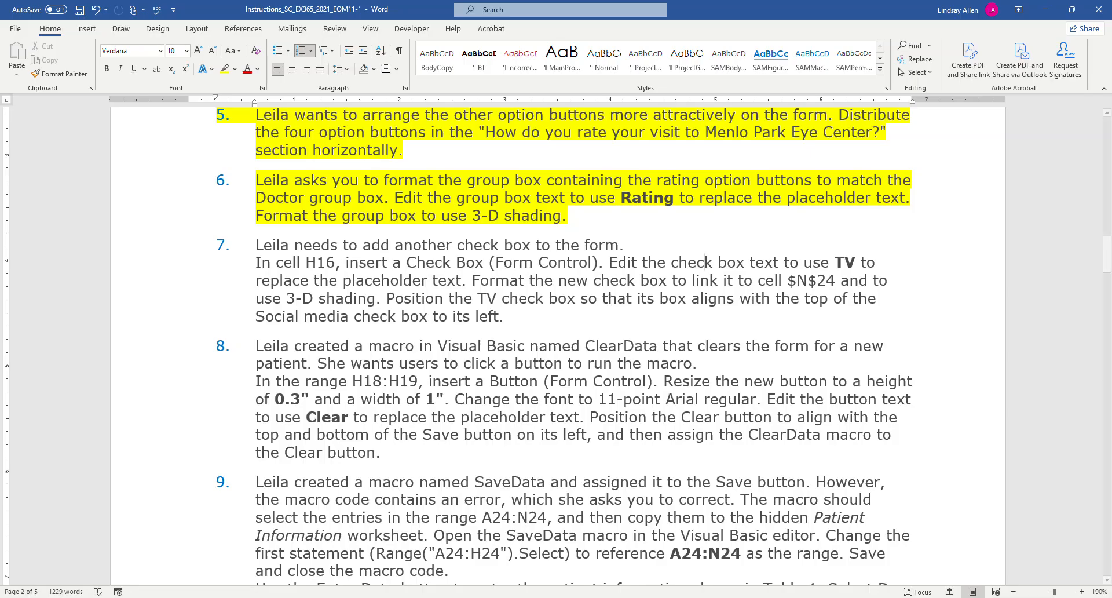
Return to Excel and insert a Check Box form control in cell H16, beside the Social media check box.
left_click(327, 550)
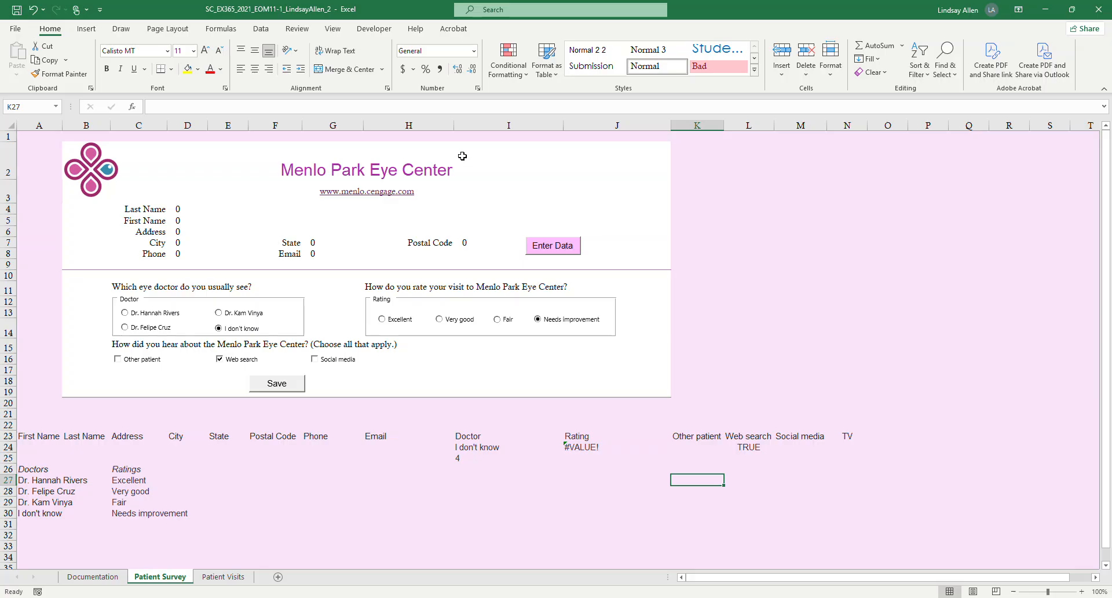
left_click(392, 363)
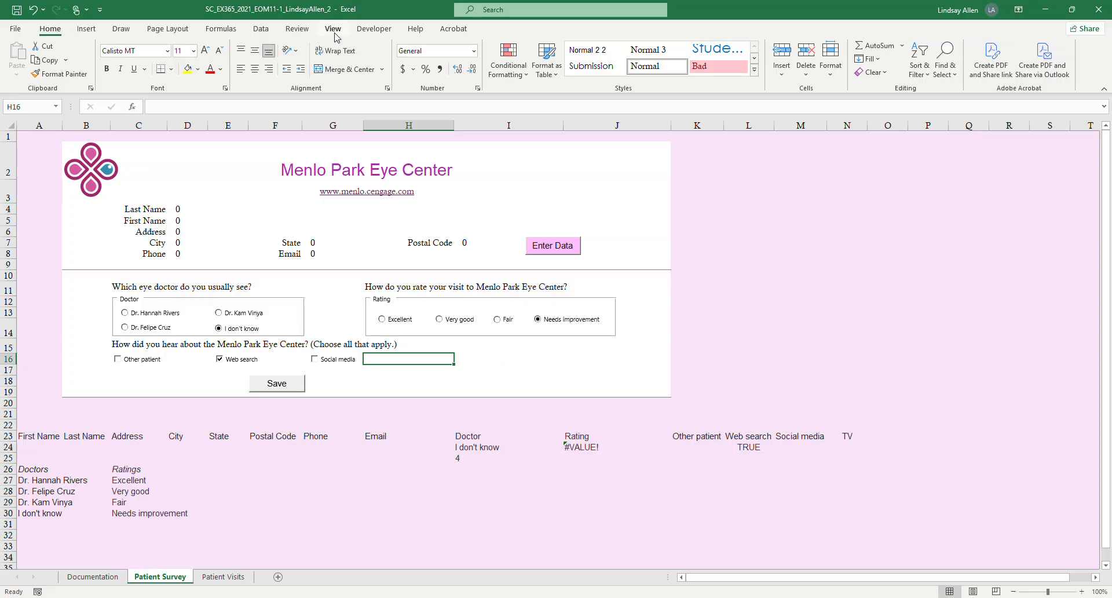
left_click(362, 32)
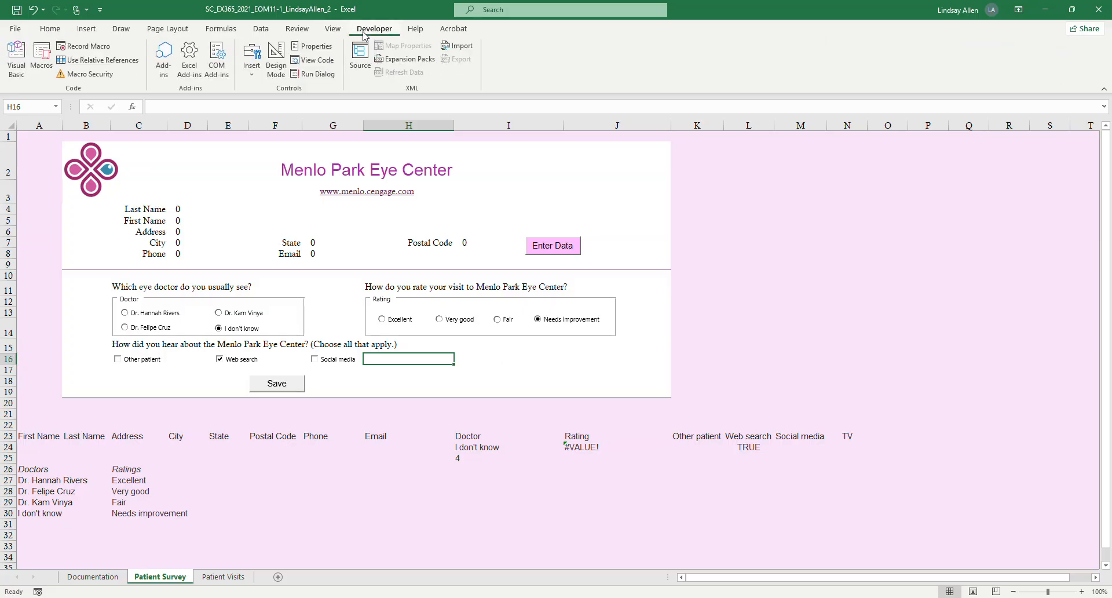
left_click(252, 64)
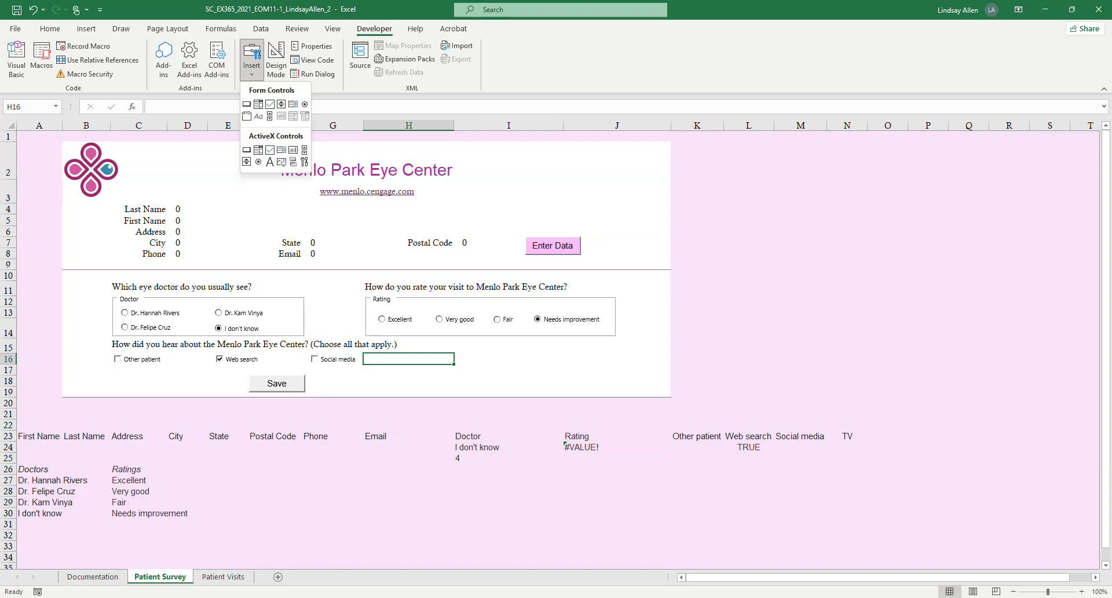
left_click(368, 557)
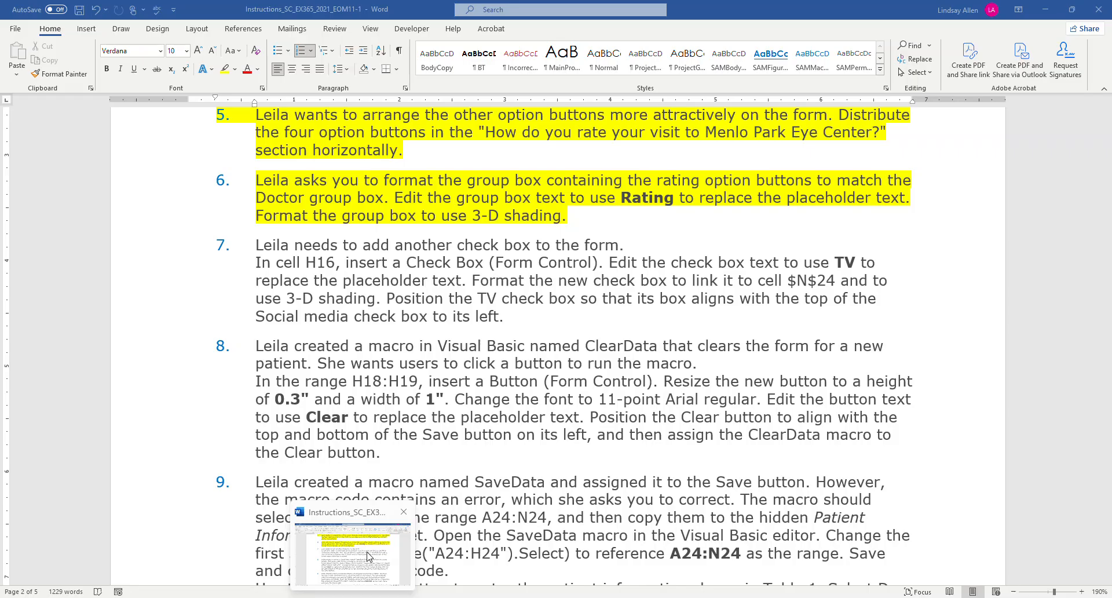
left_click(338, 590)
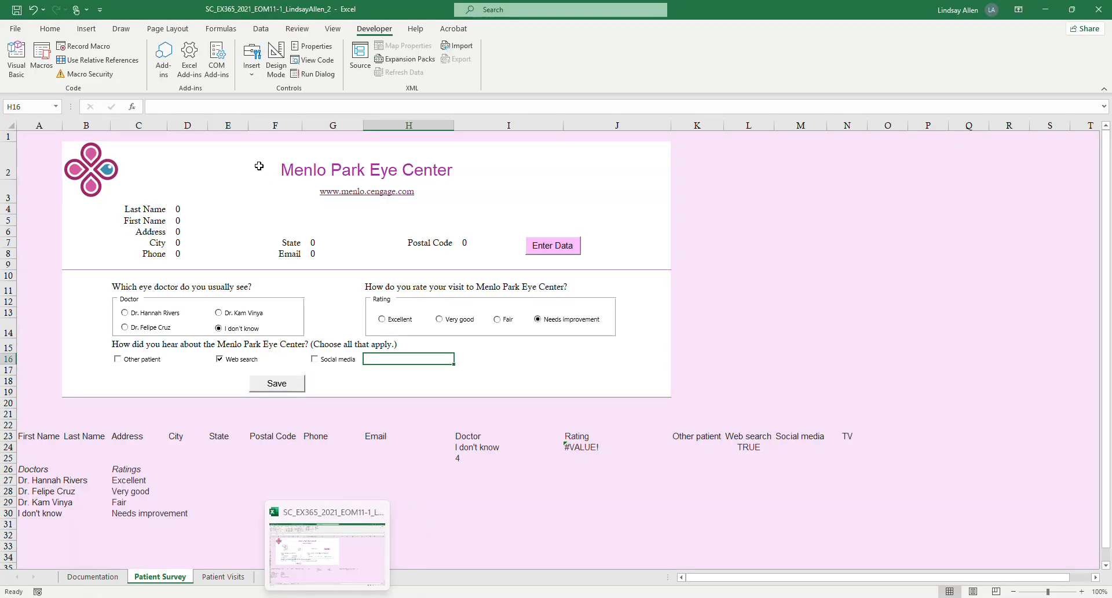
left_click(251, 61)
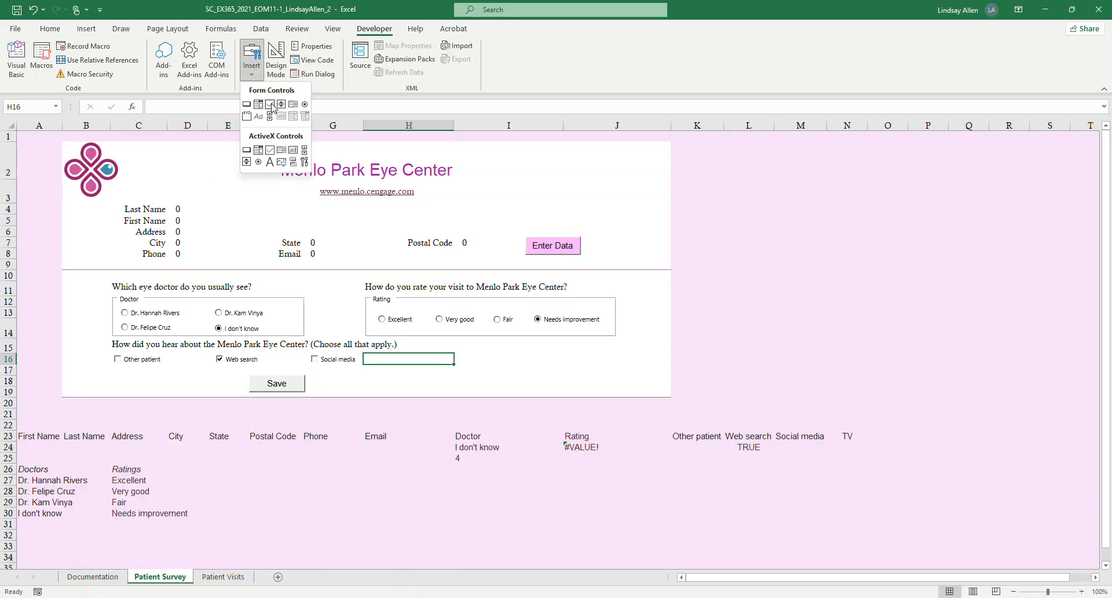
left_click(270, 105)
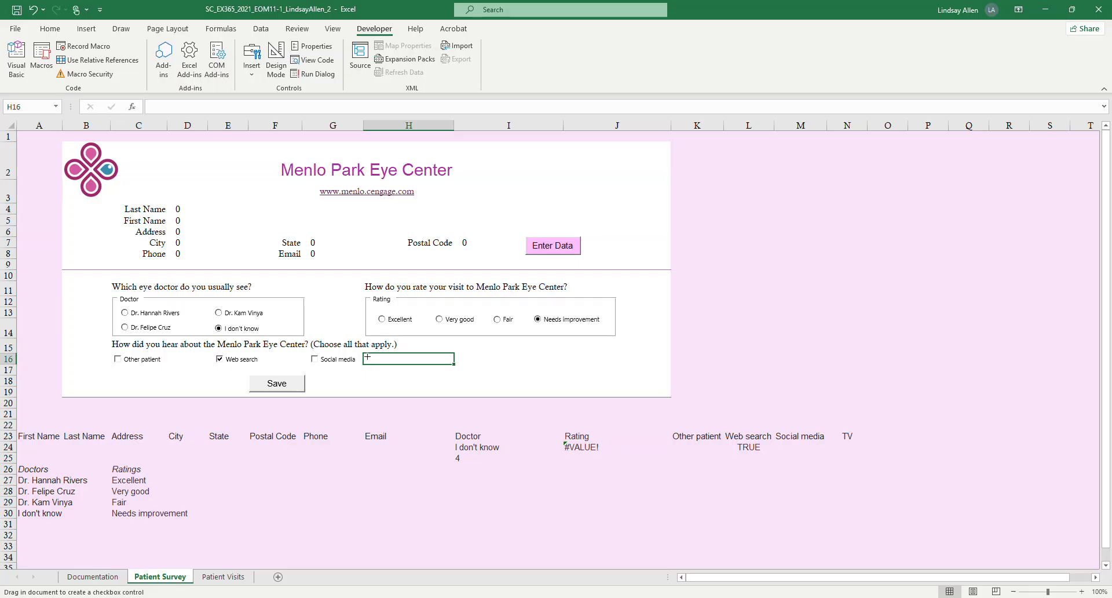
left_click_drag(367, 356, 408, 361)
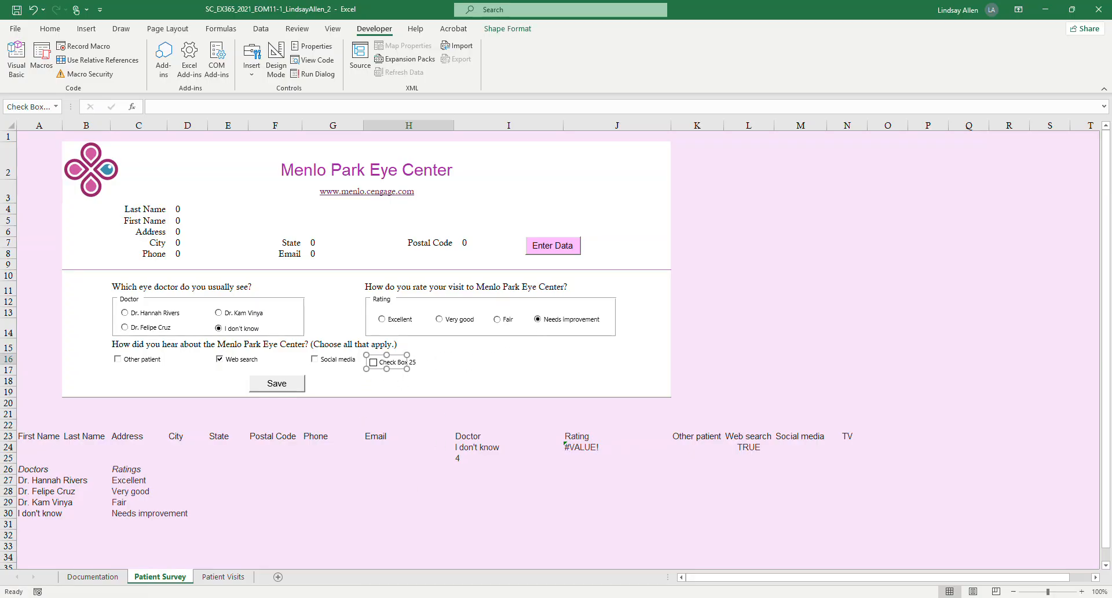
Switch to Word and highlight in yellow the sentence of project step 7 about inserting a check box in cell H16.
key("alt+Tab")
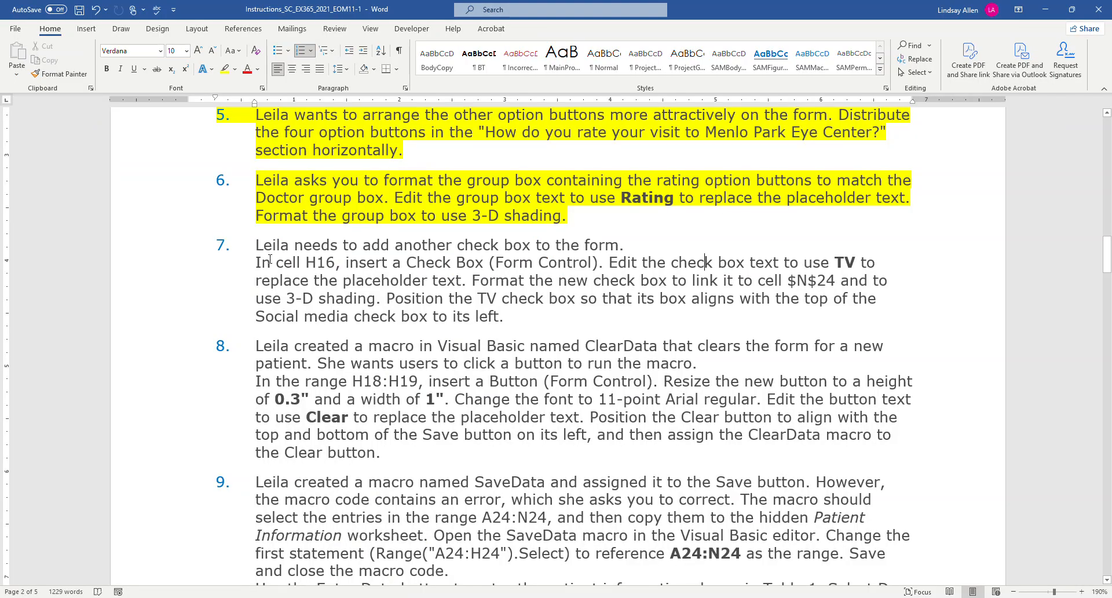
left_click_drag(268, 259, 608, 264)
left_click(225, 69)
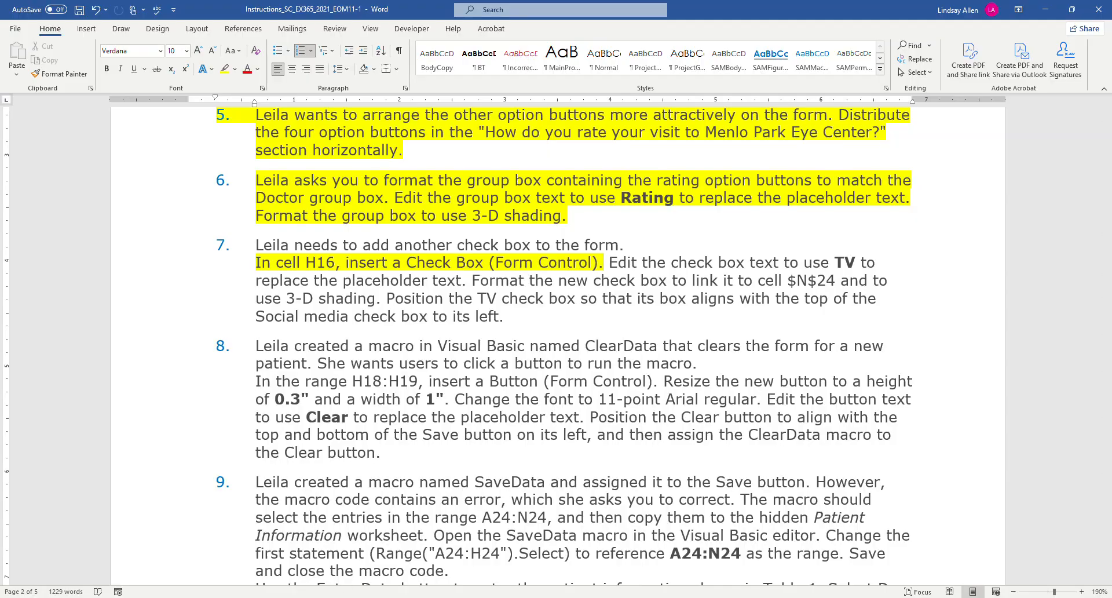
Return to Excel and replace the new check box's placeholder label with "TV", then deselect it.
left_click(328, 553)
left_click(388, 364)
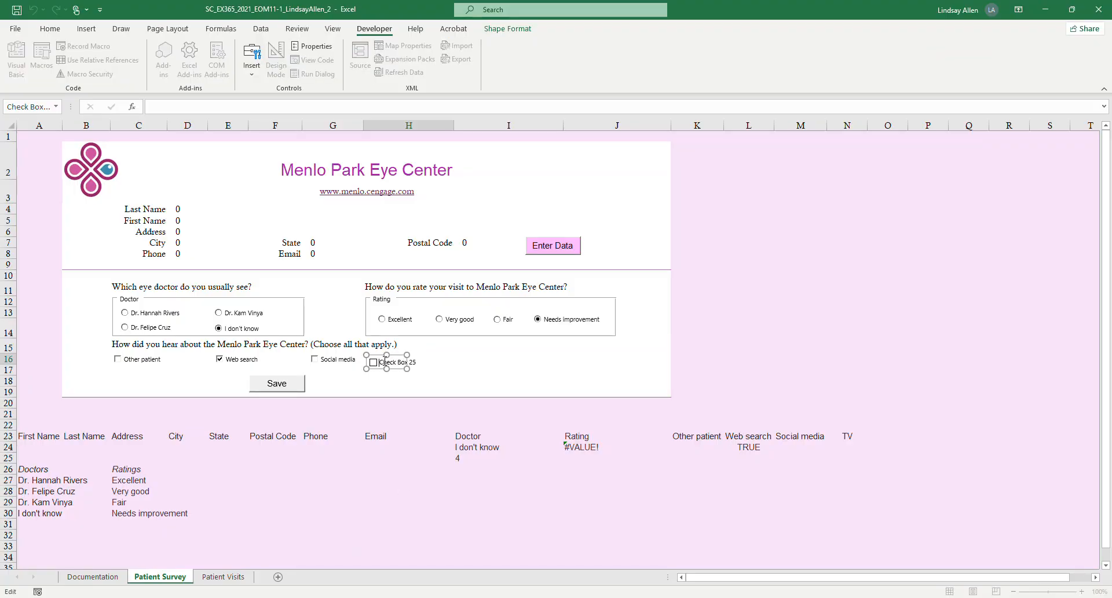
key("Delete")
key("Delete")
key("Delete")
key("Delete")
key("Delete")
key("Delete")
key("Delete")
key("Delete")
key("Delete")
key("Delete")
left_click(491, 376)
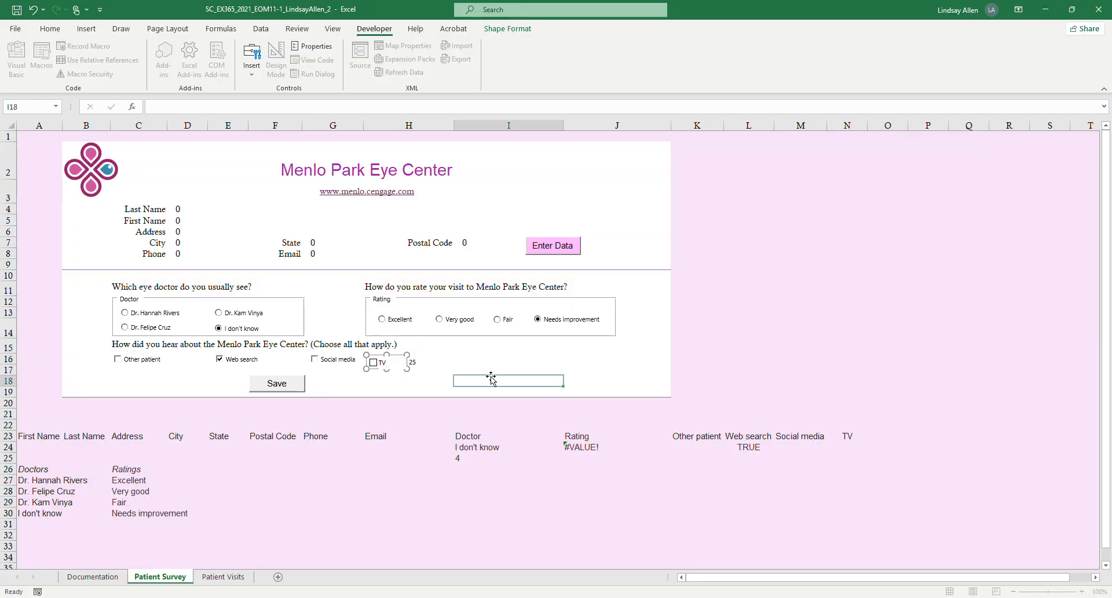
Switch to Word and highlight in yellow the sentence of project step 7 about the TV text edit.
mouse_move(353, 597)
left_click(391, 558)
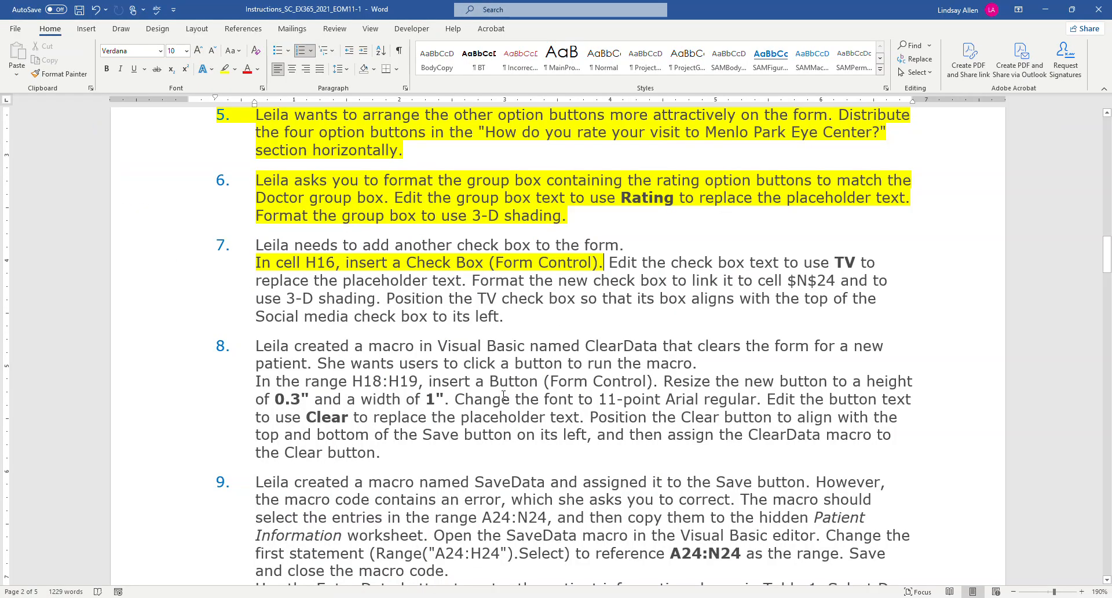
left_click_drag(610, 263, 468, 283)
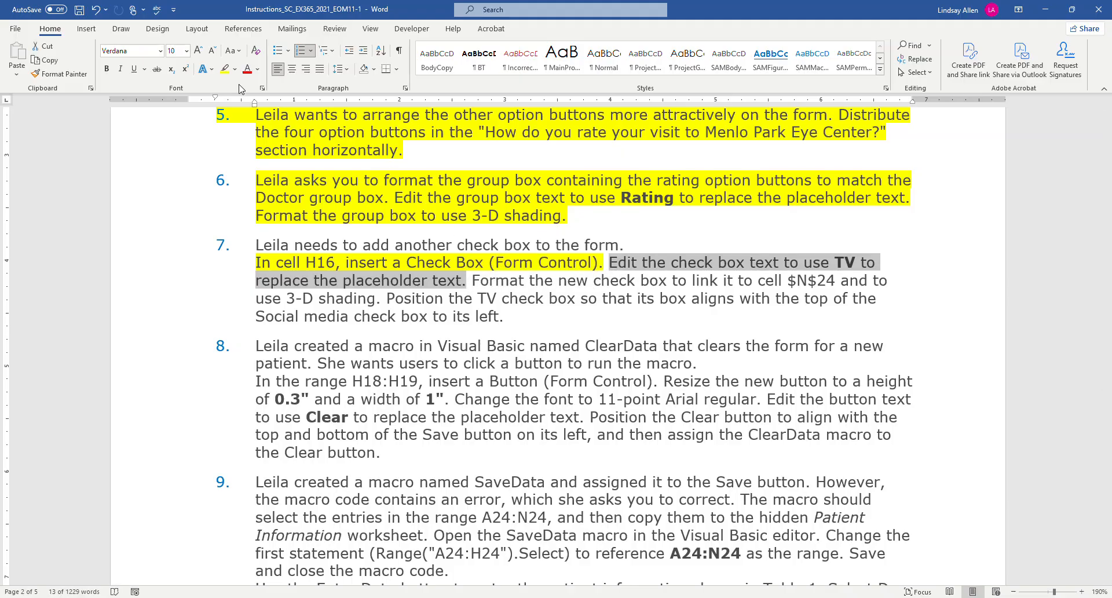
left_click(223, 69)
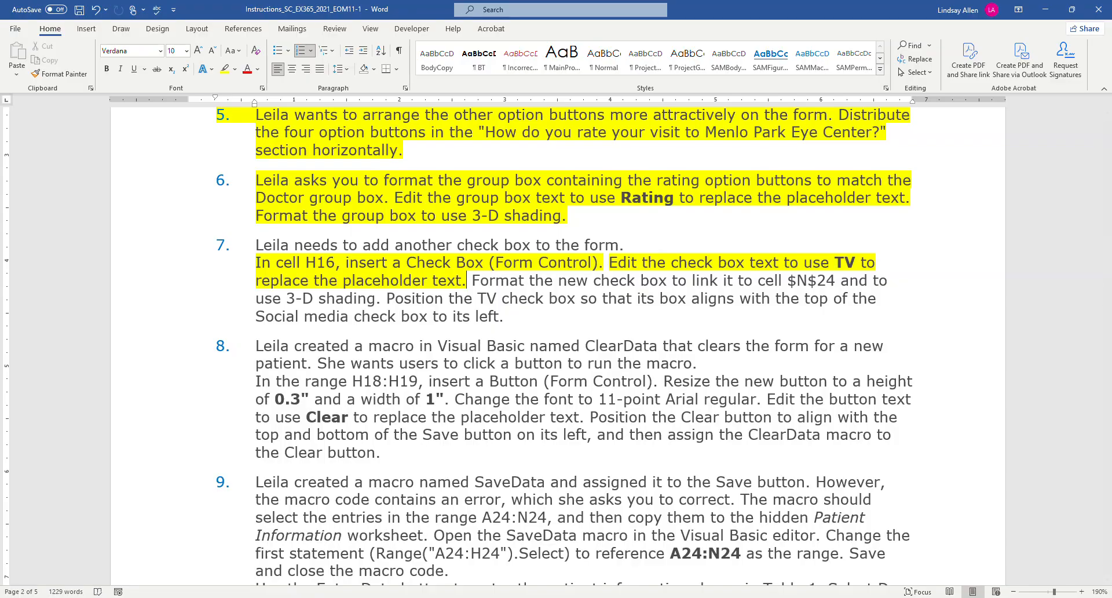
Return to Excel and format the TV check box to link to cell $N$24 and use 3-D shading.
key("alt+Tab")
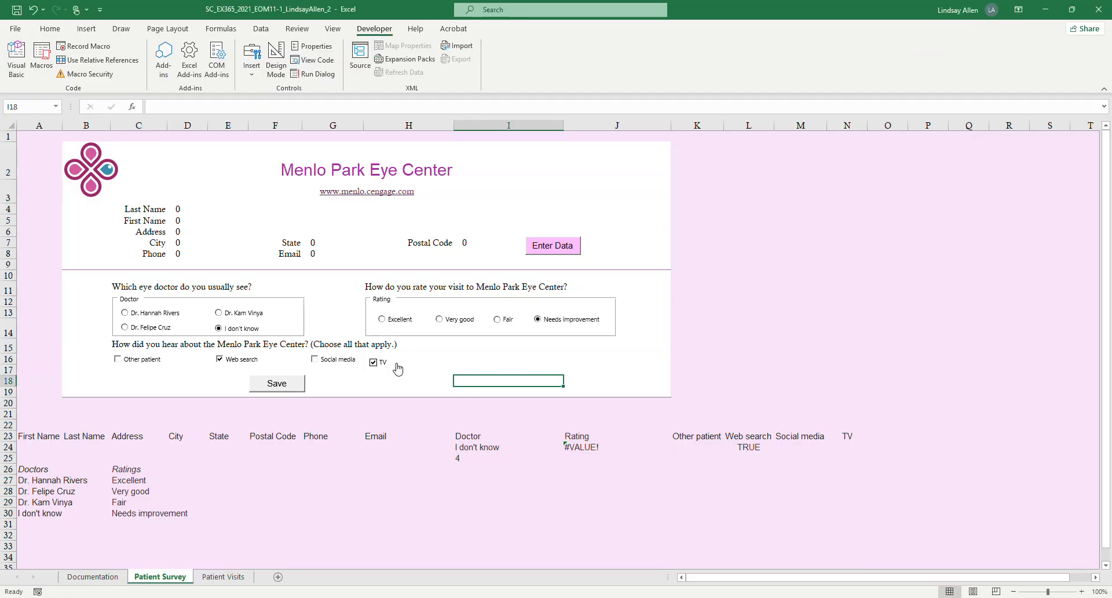
left_click(374, 363)
left_click(374, 364)
right_click(388, 366)
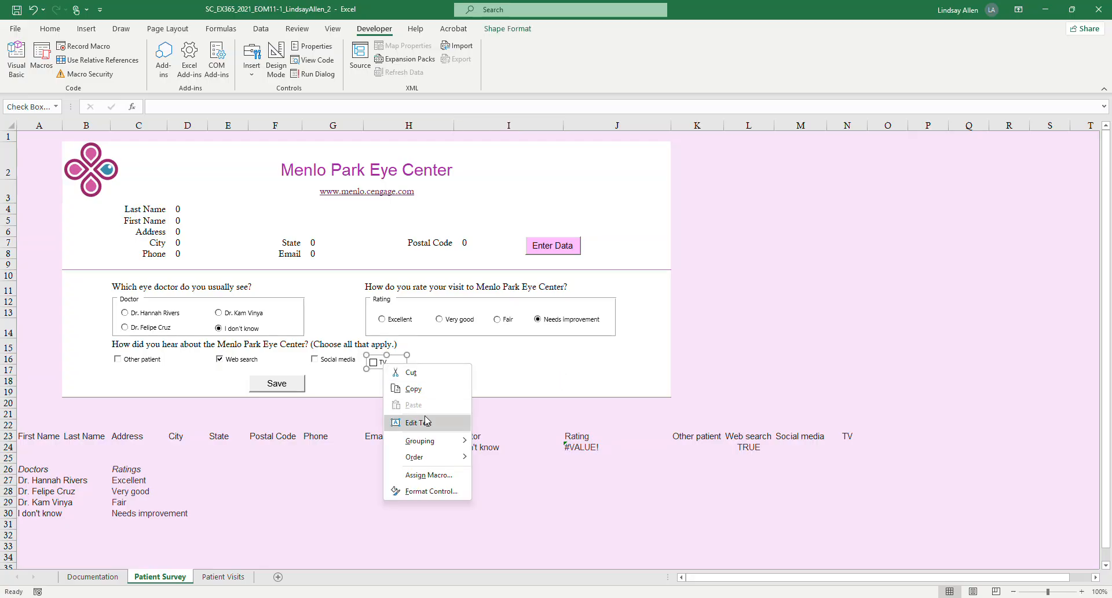
left_click(439, 492)
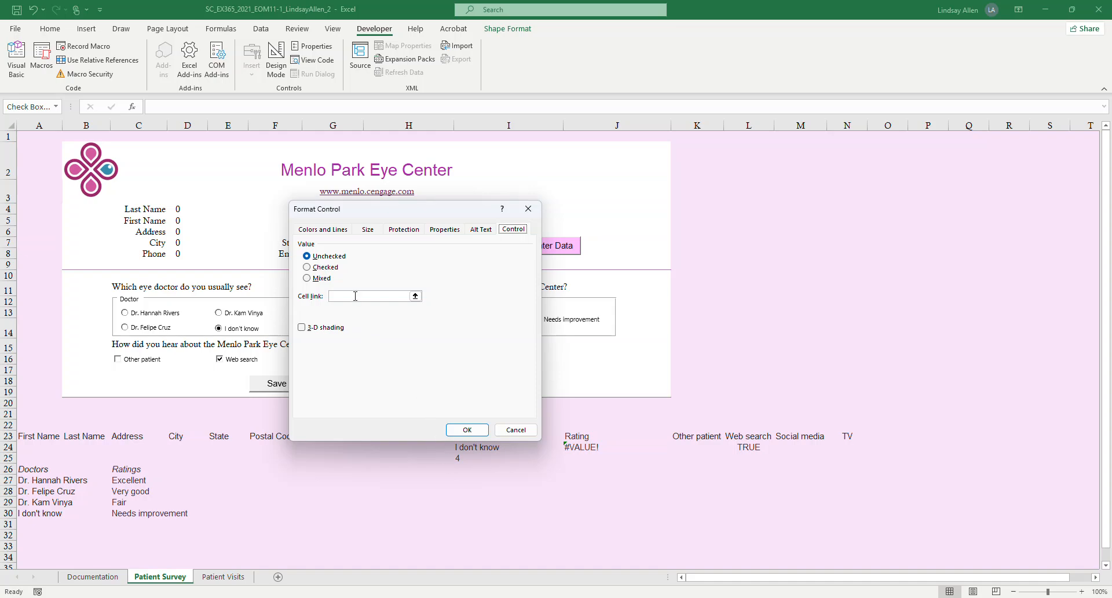
left_click(353, 296)
key("alt+Tab")
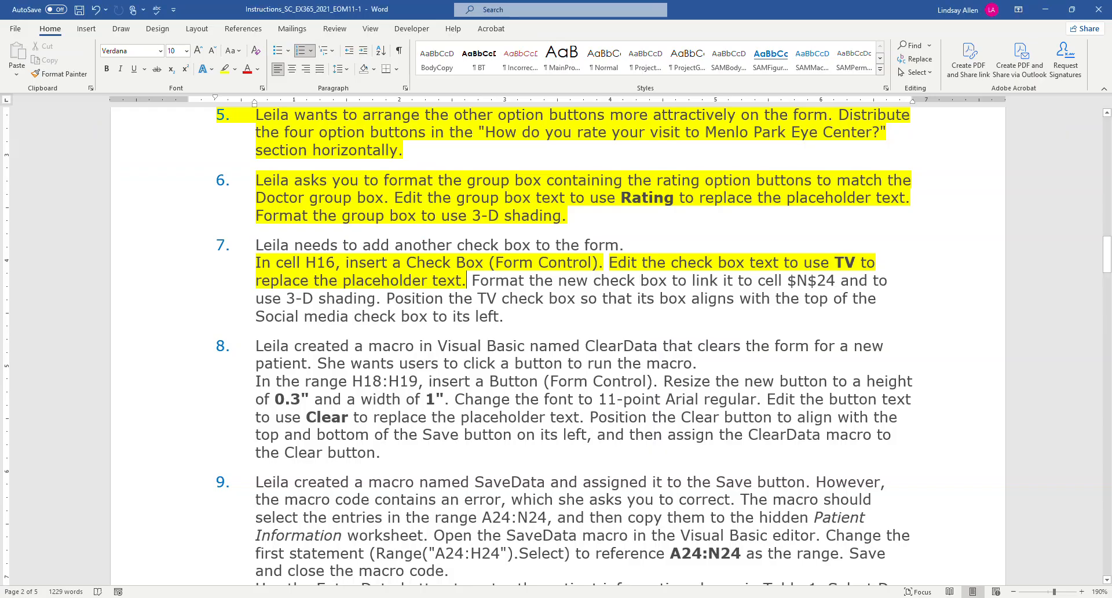
key("alt+Tab")
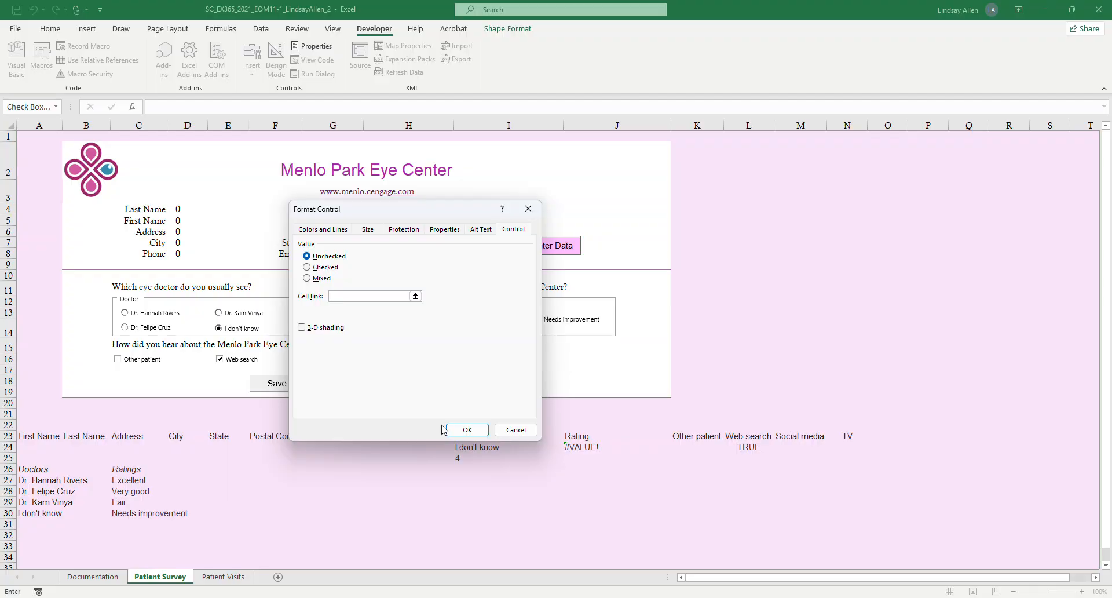
type("$N$24")
left_click(302, 327)
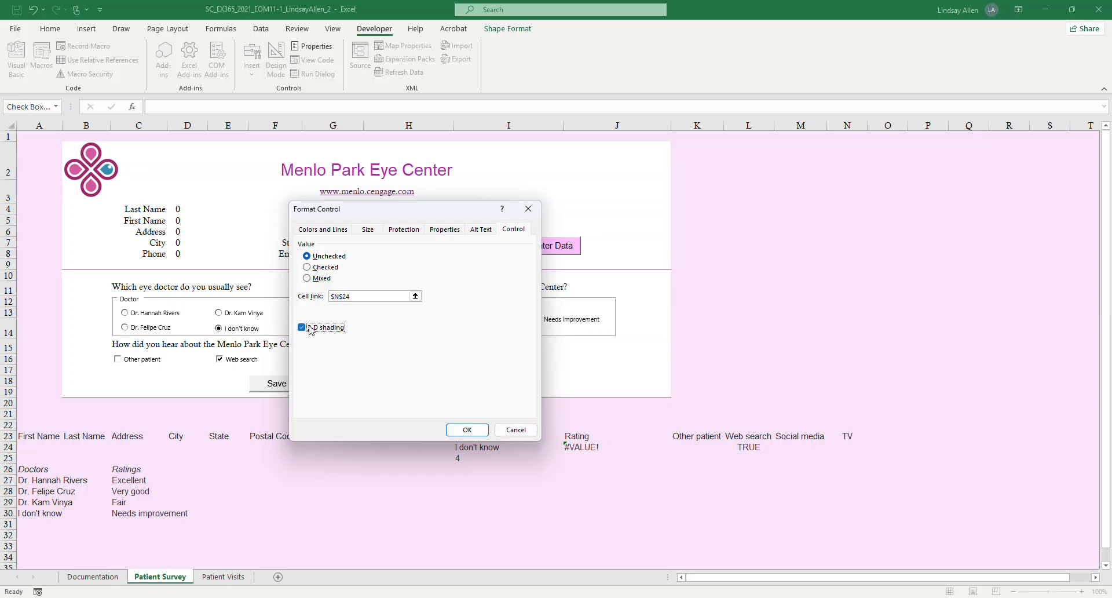
left_click(475, 425)
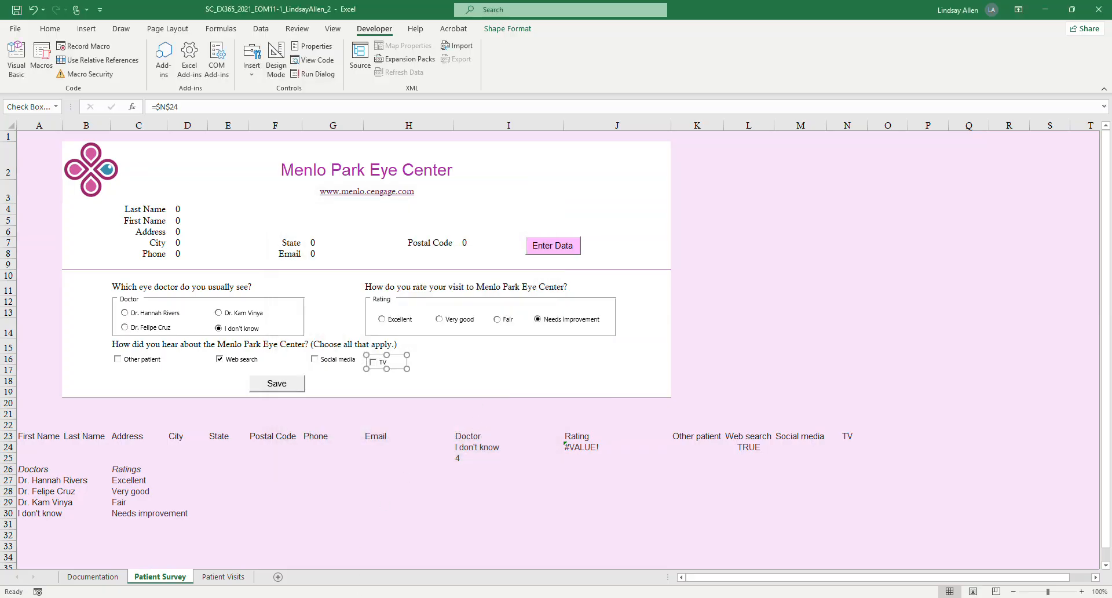
Switch to Word and highlight in yellow the sentence of project step 7 about linking to cell $N$24 and 3-D shading.
key("alt+Tab")
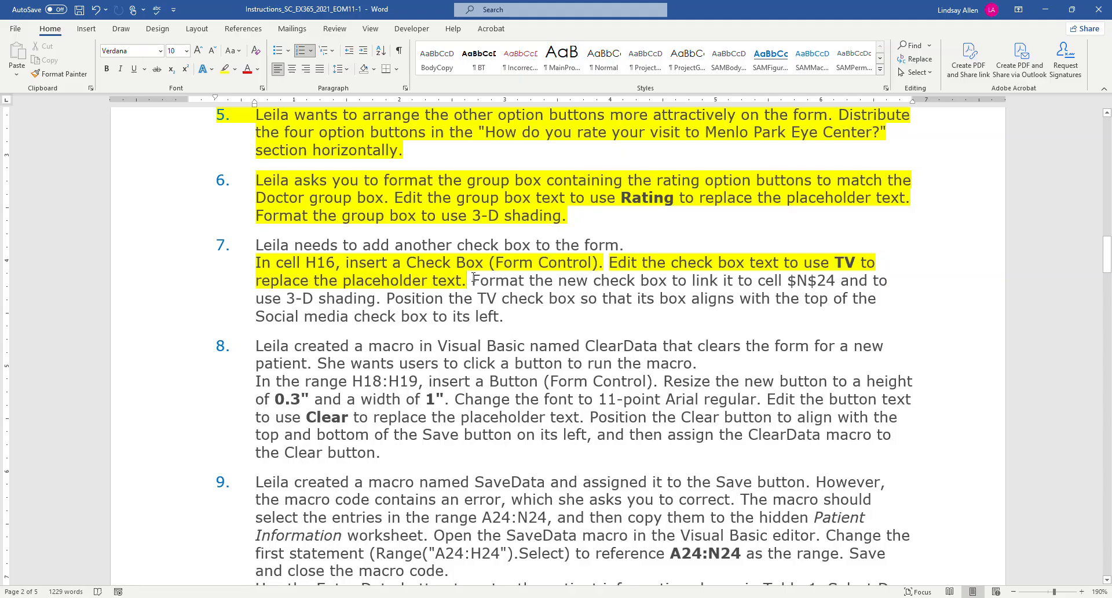
left_click_drag(471, 281, 387, 299)
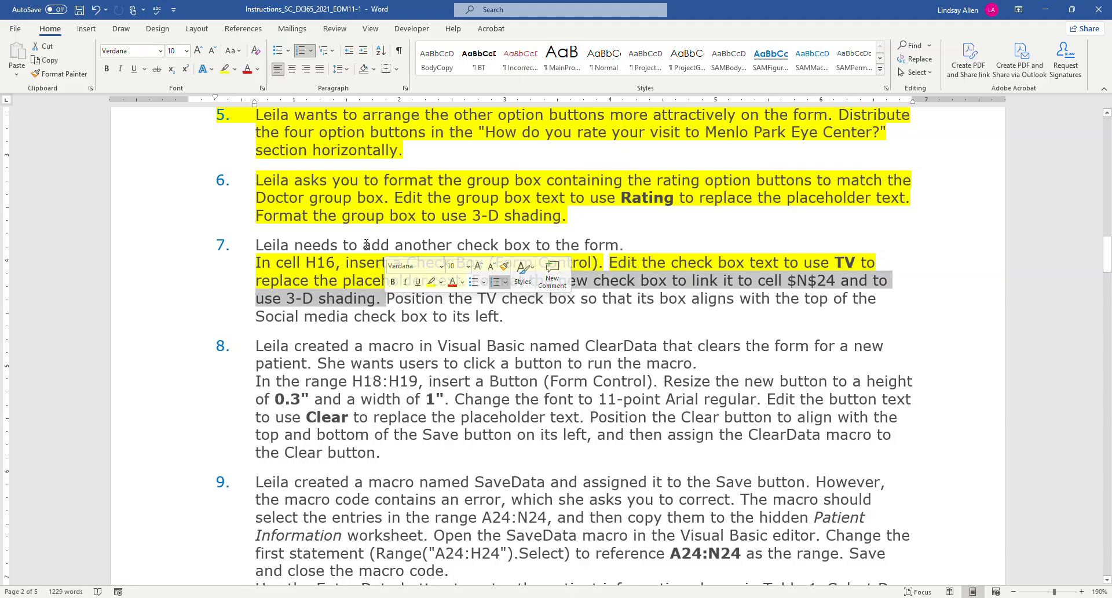
left_click(225, 69)
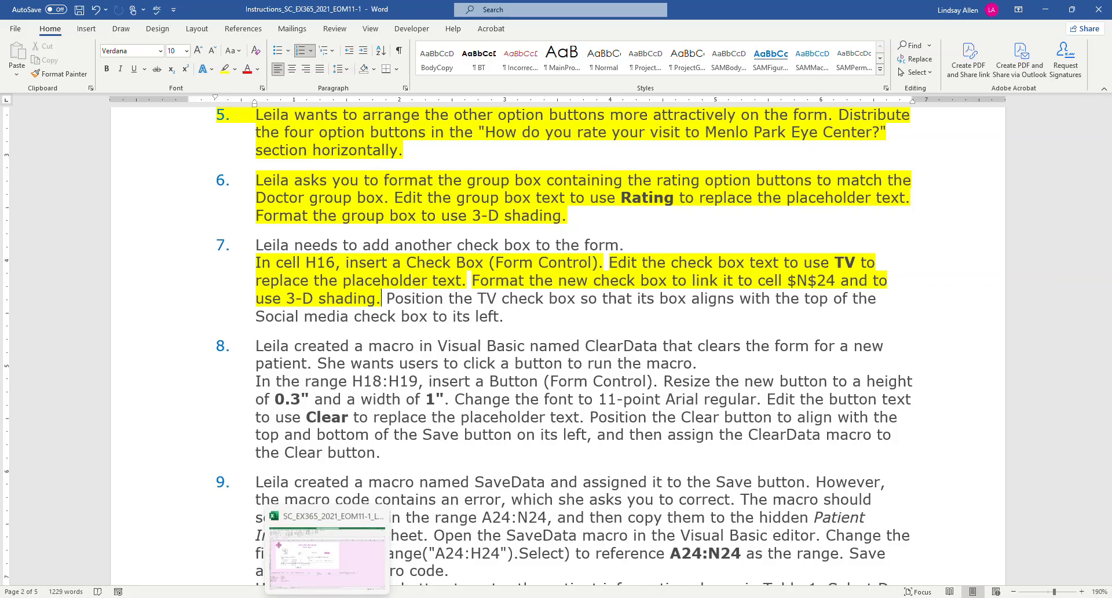
Return to Excel and test the TV check box's cell link by selecting the check box and clearing it again.
left_click(342, 553)
left_click(434, 371)
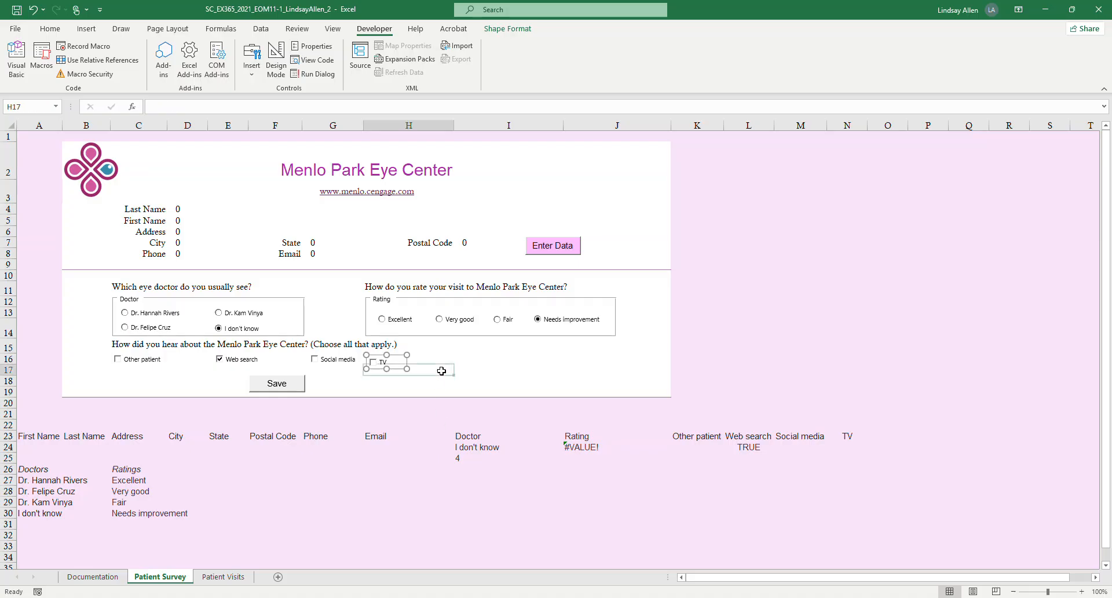
left_click(402, 367)
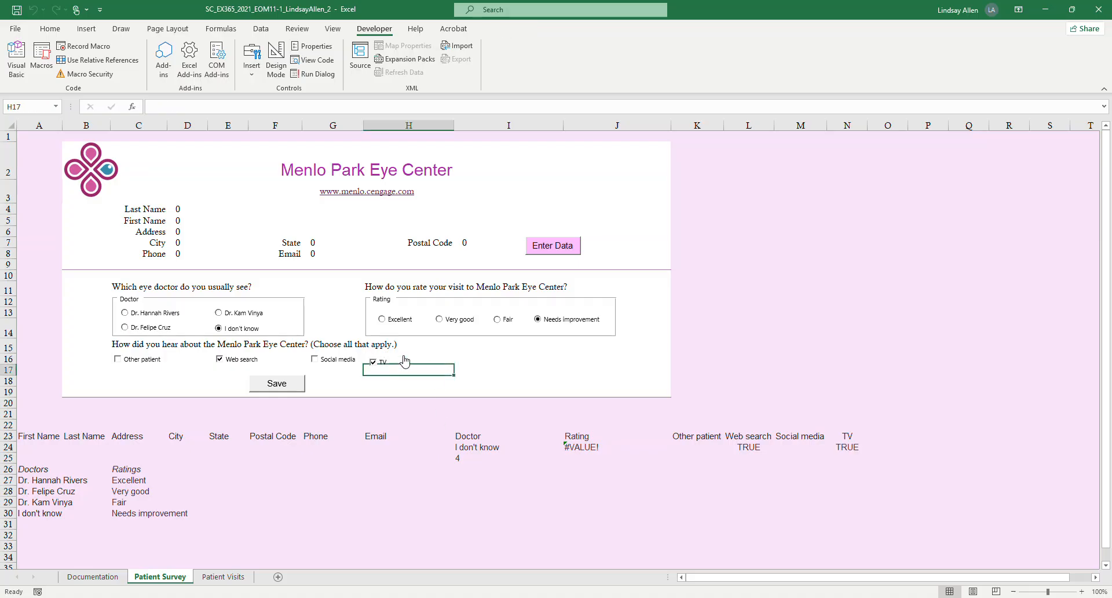
left_click(374, 366)
Select the TV and Social media check boxes together, align them with Align Top, and deselect them.
right_click(399, 362)
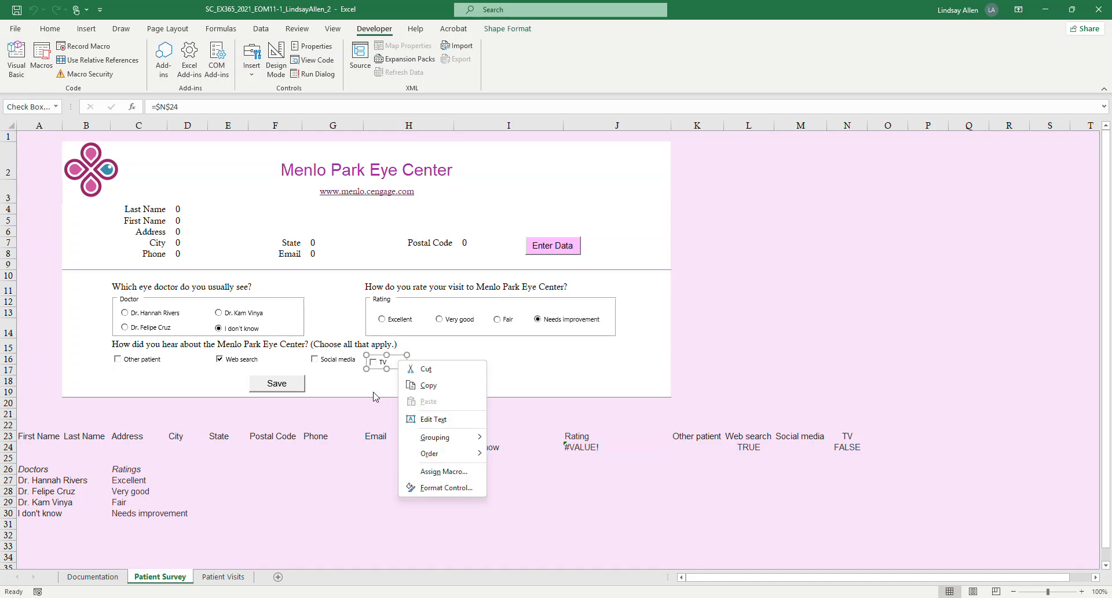
left_click(335, 359, "ctrl")
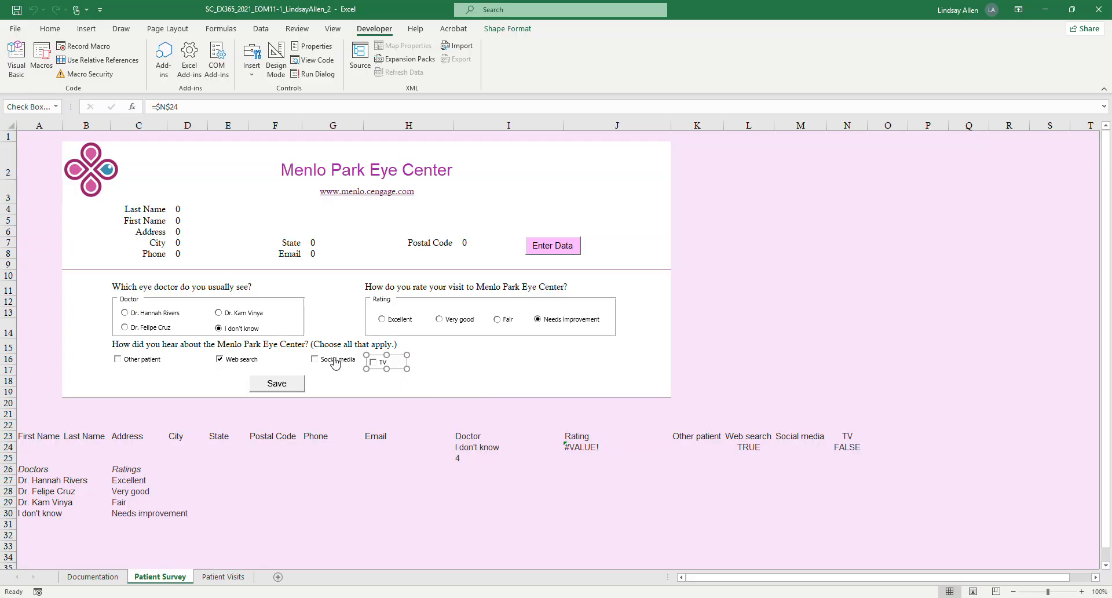
right_click(334, 357)
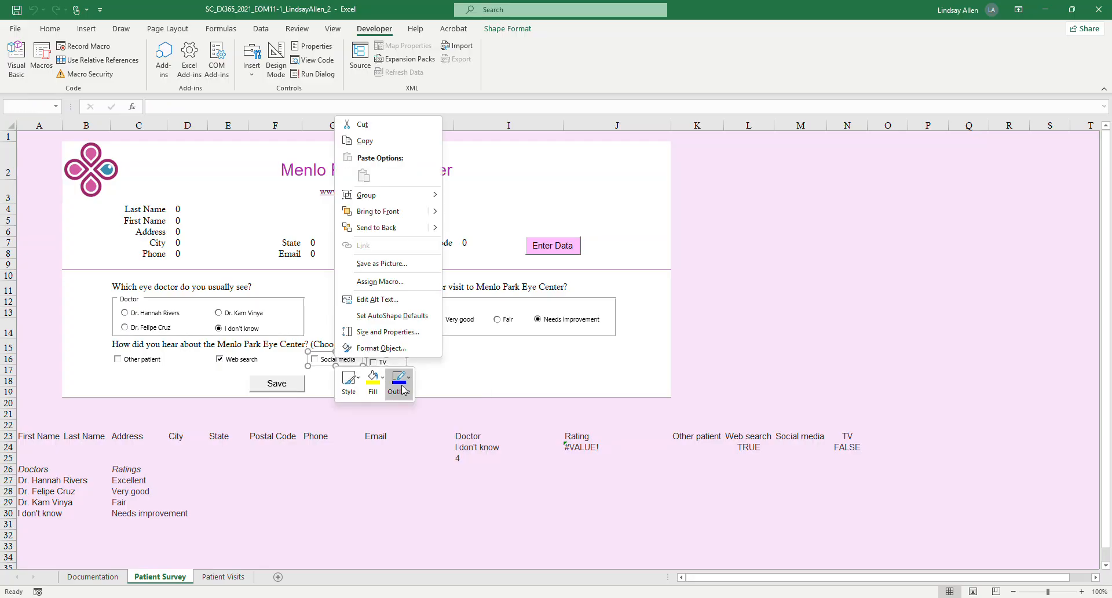
left_click(484, 390)
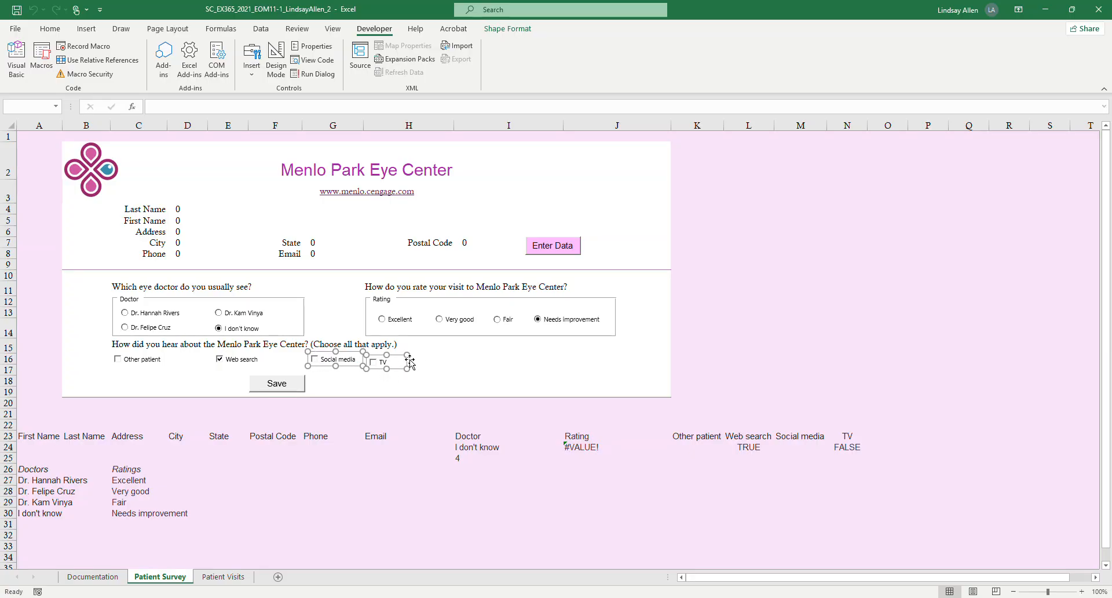
mouse_move(339, 595)
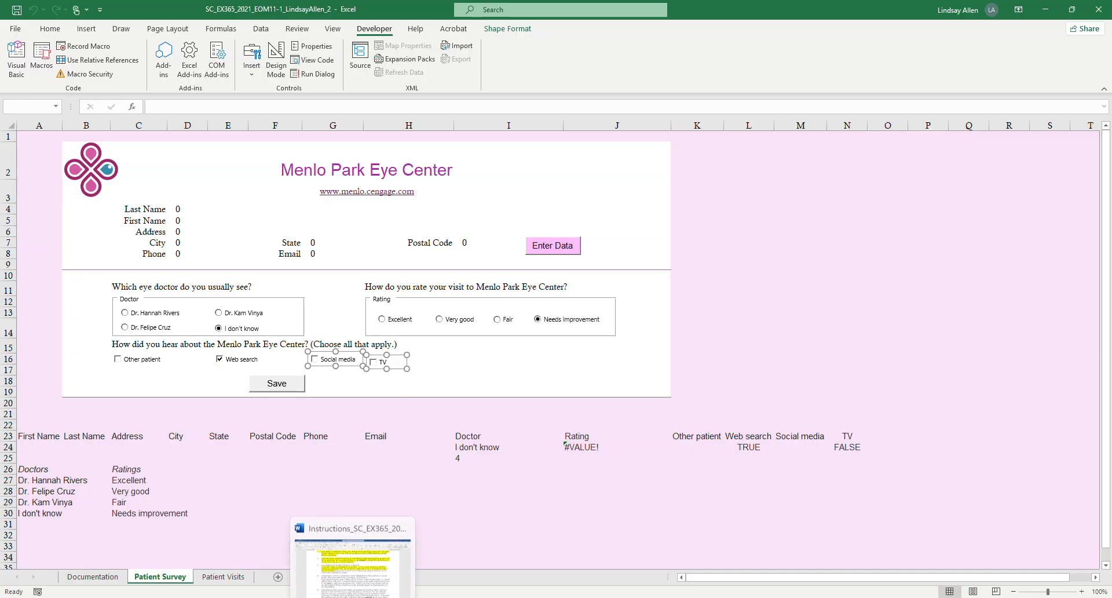
left_click(380, 576)
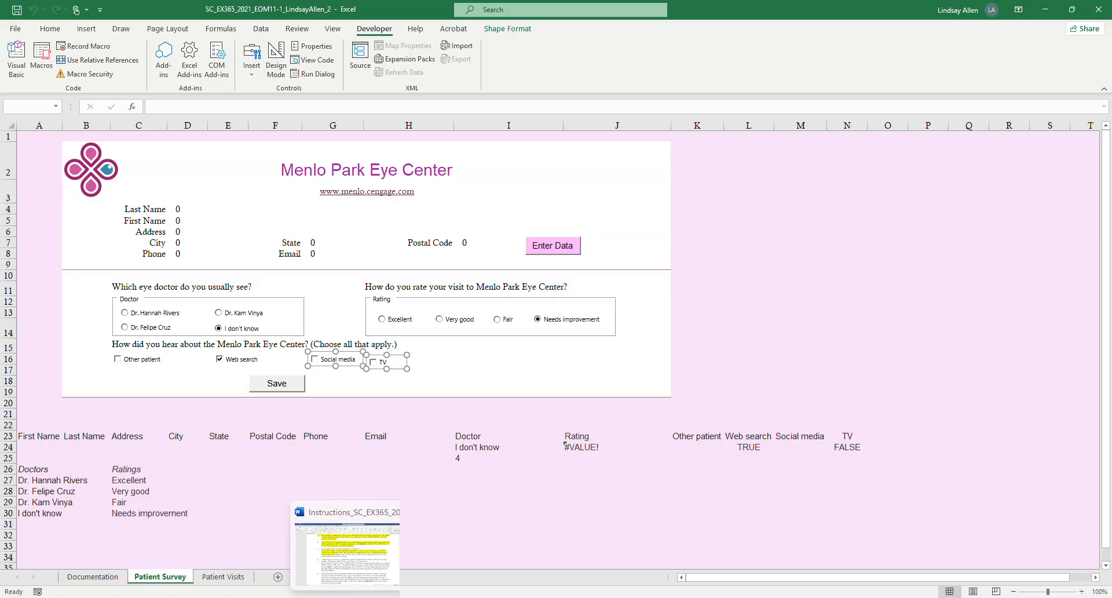
left_click(328, 597)
left_click(328, 597)
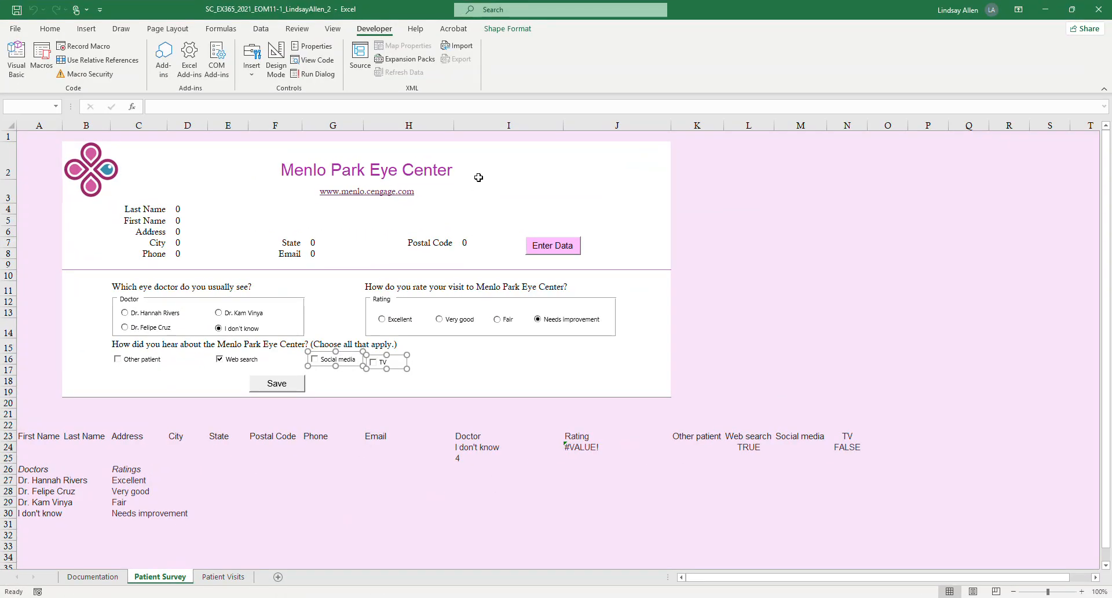
left_click(507, 30)
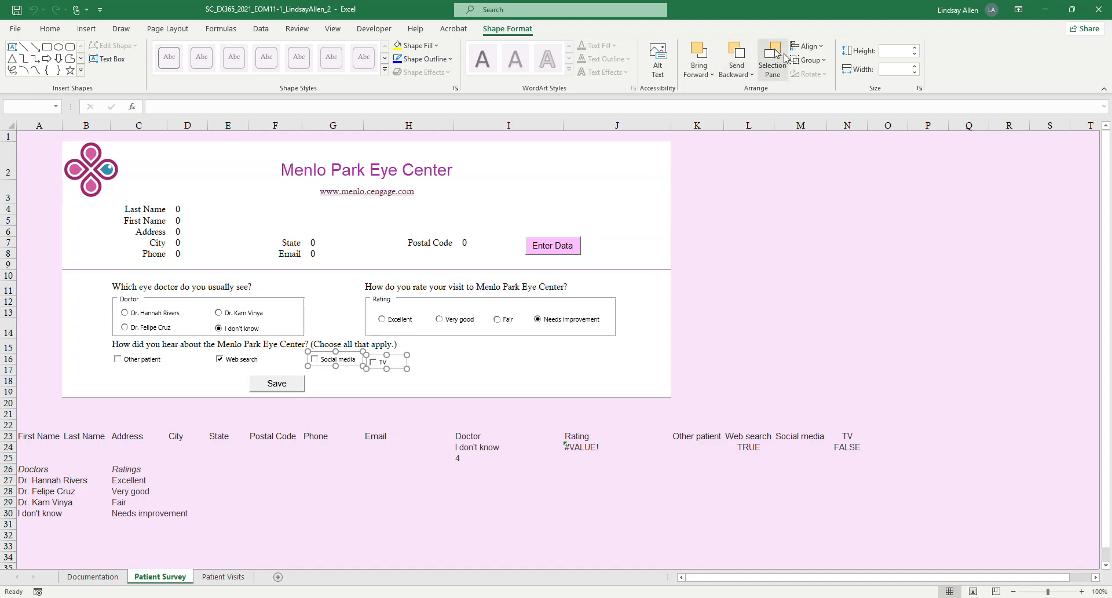
left_click(808, 46)
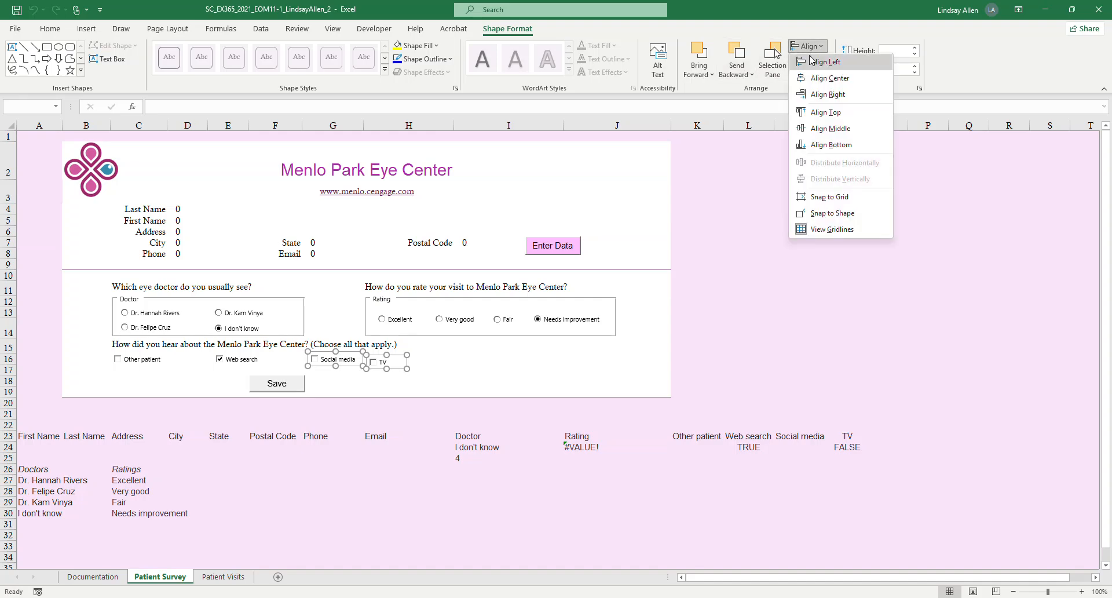
left_click(820, 114)
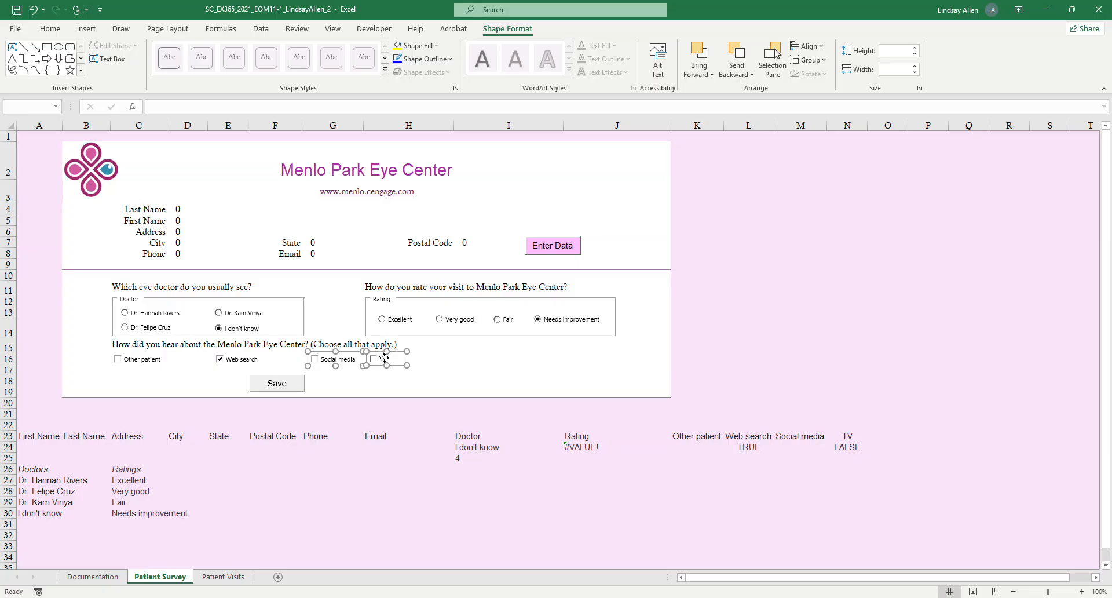
left_click(420, 415)
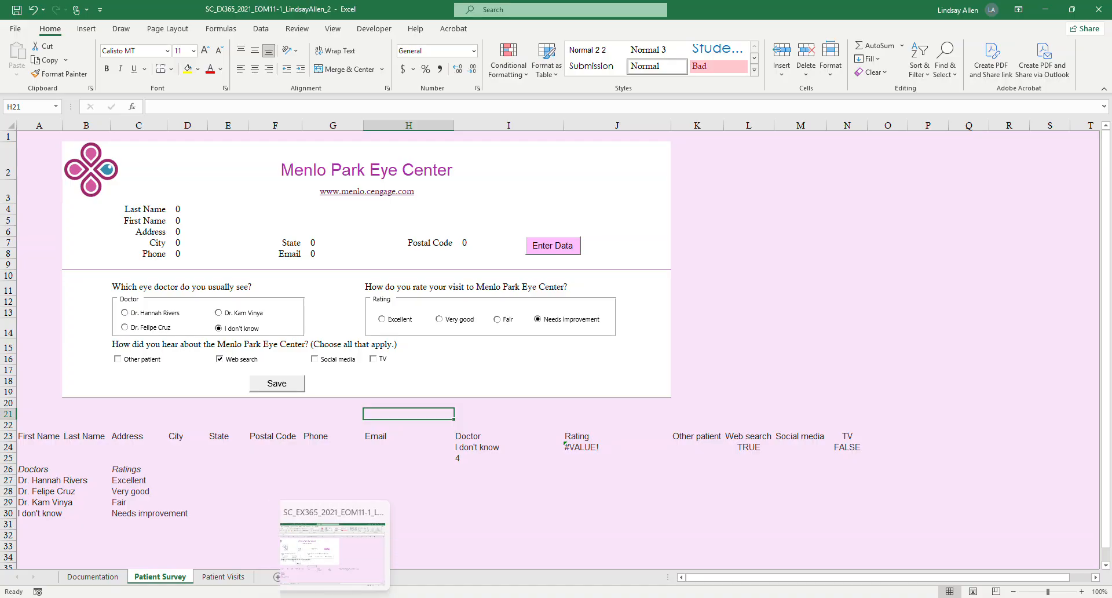
Switch to Word, highlight in yellow the sentence of project step 7 about positioning the TV check box, and bring project step 8 into view.
left_click(355, 597)
left_click_drag(516, 325, 387, 298)
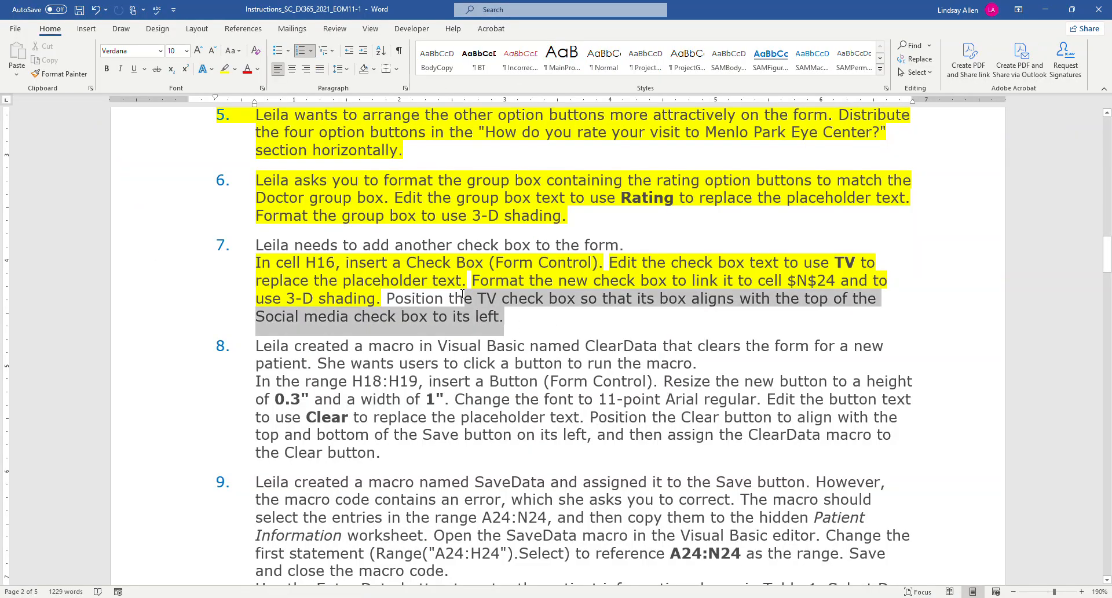
left_click(224, 69)
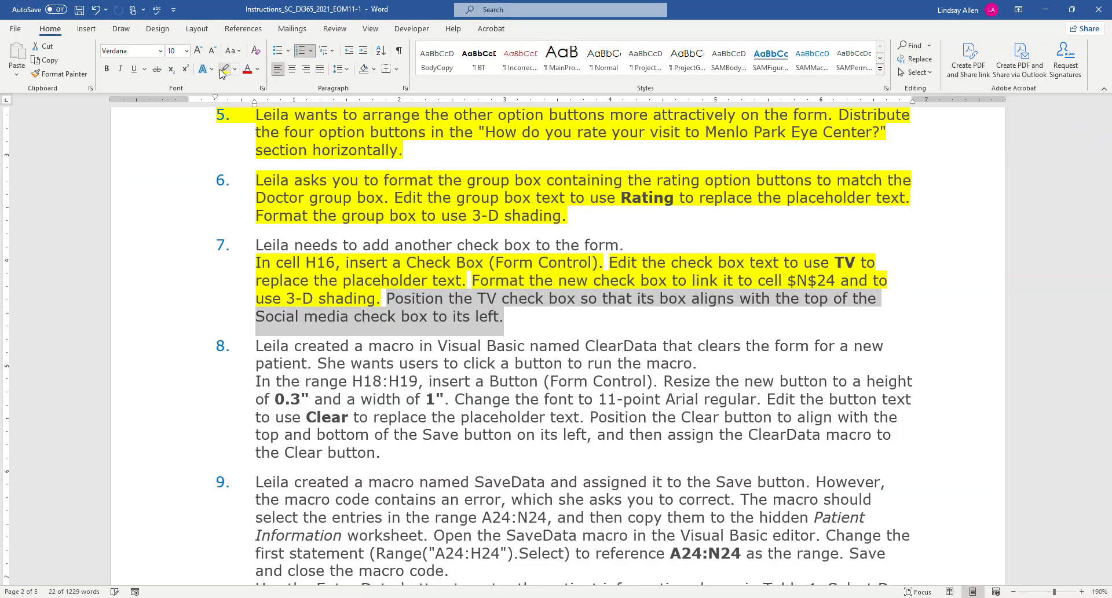
scroll(508, 242, "down", 3)
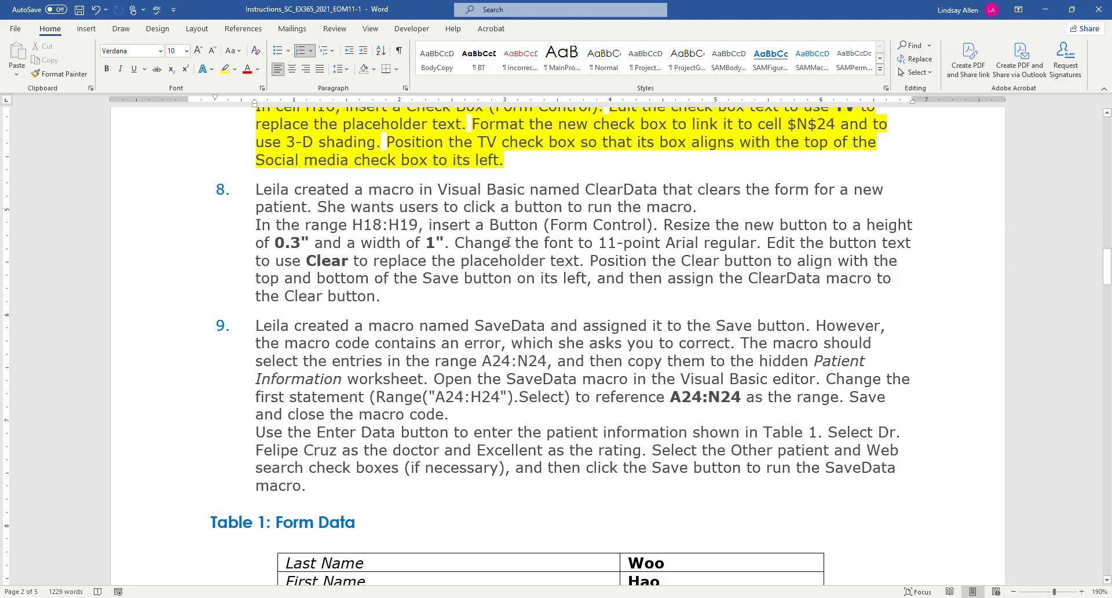
scroll(508, 243, "down", 1)
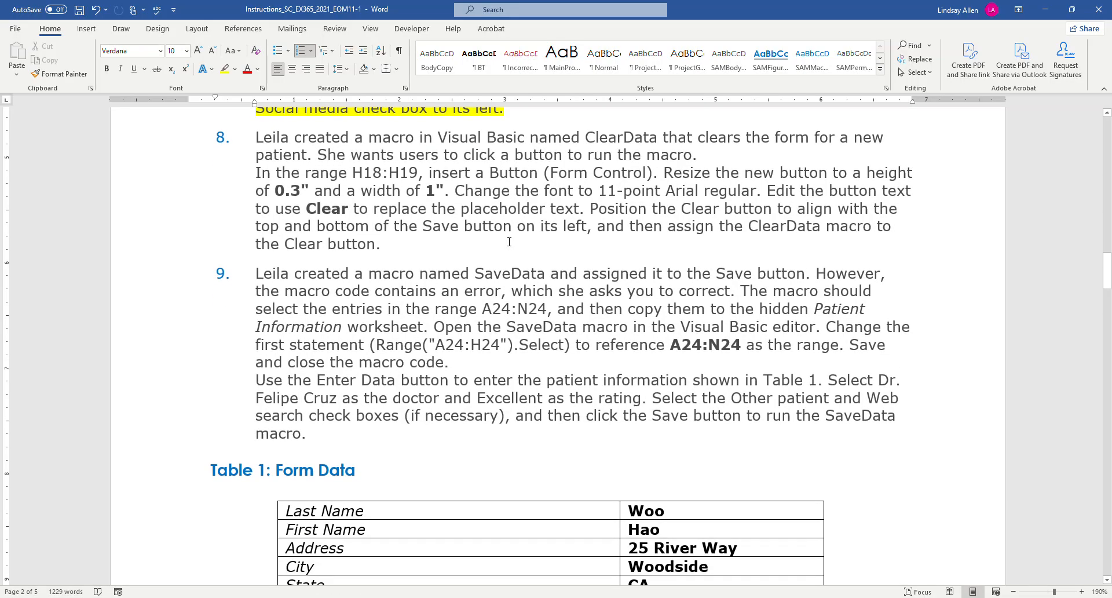
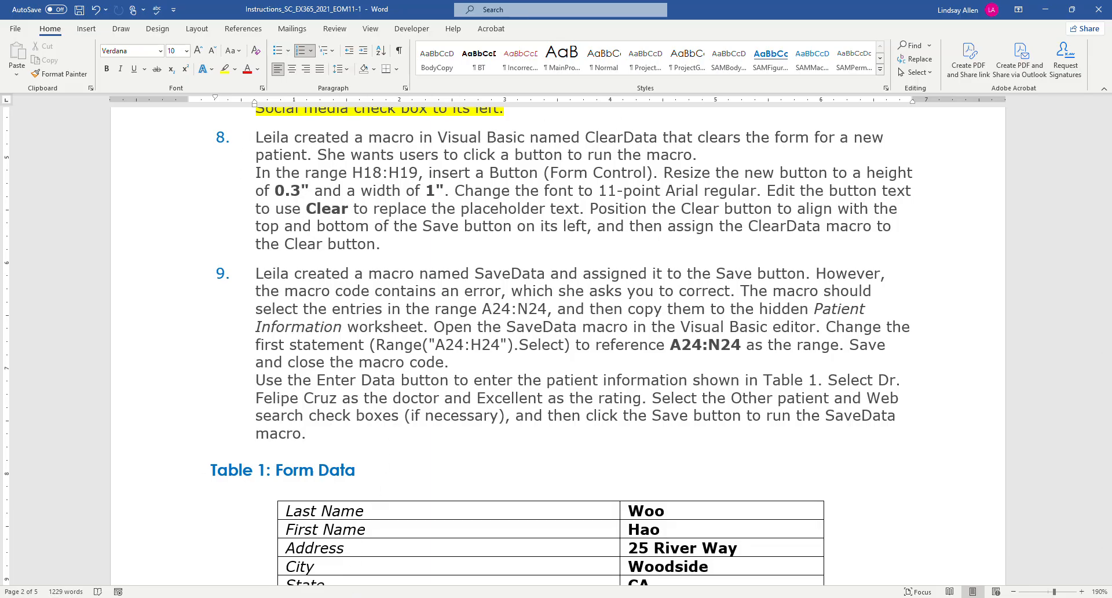
Switch to Excel and draw a Button form control about 0.24" high and 0.97" wide in the range H18:H19 of the Patient Survey sheet.
mouse_move(301, 597)
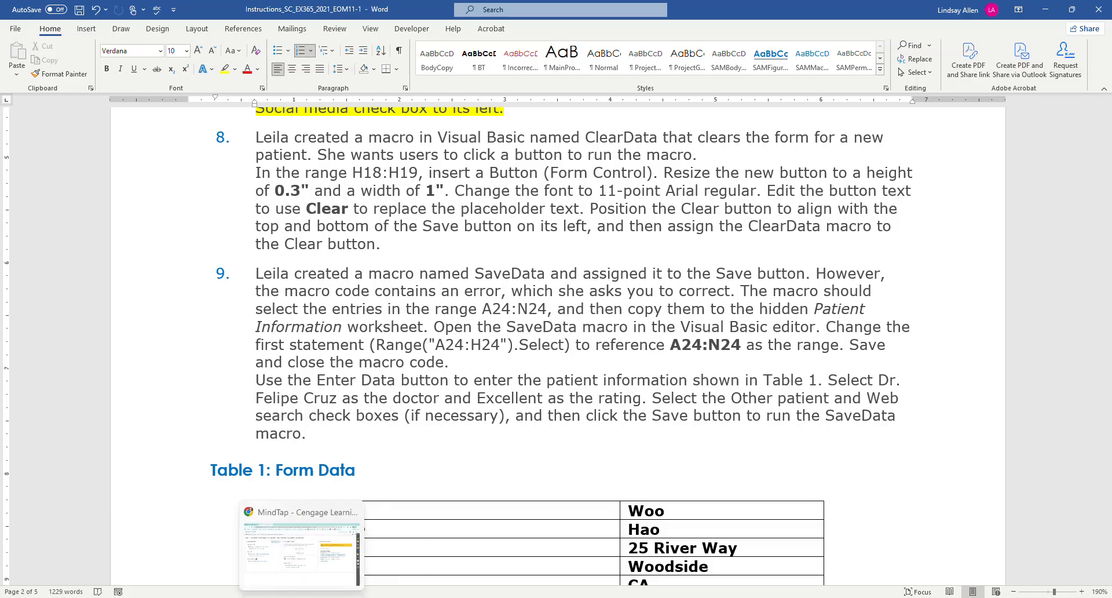
left_click(341, 597)
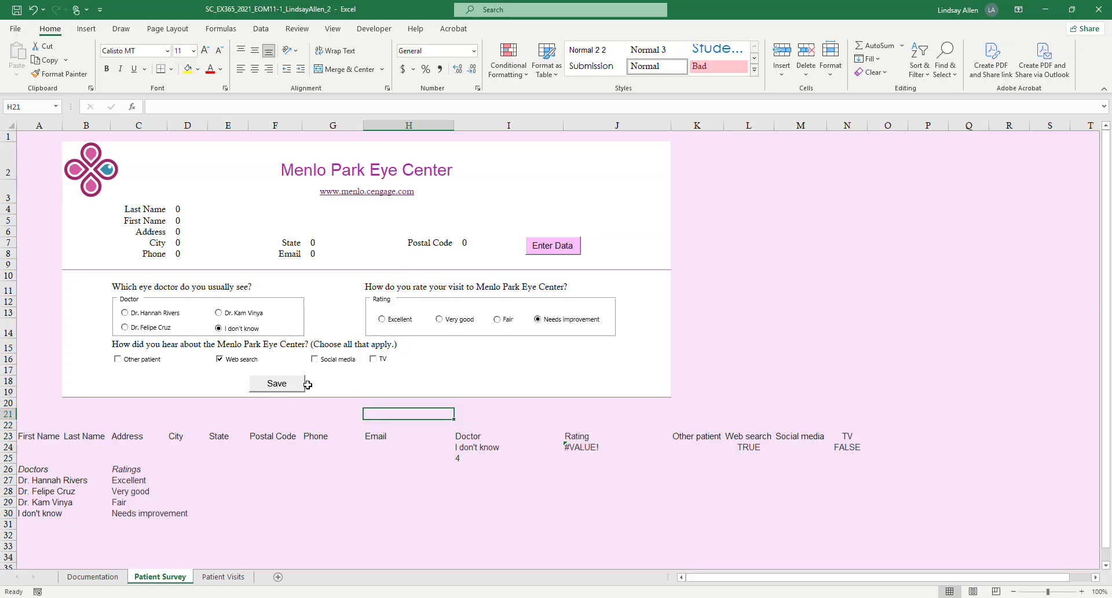
left_click(387, 378)
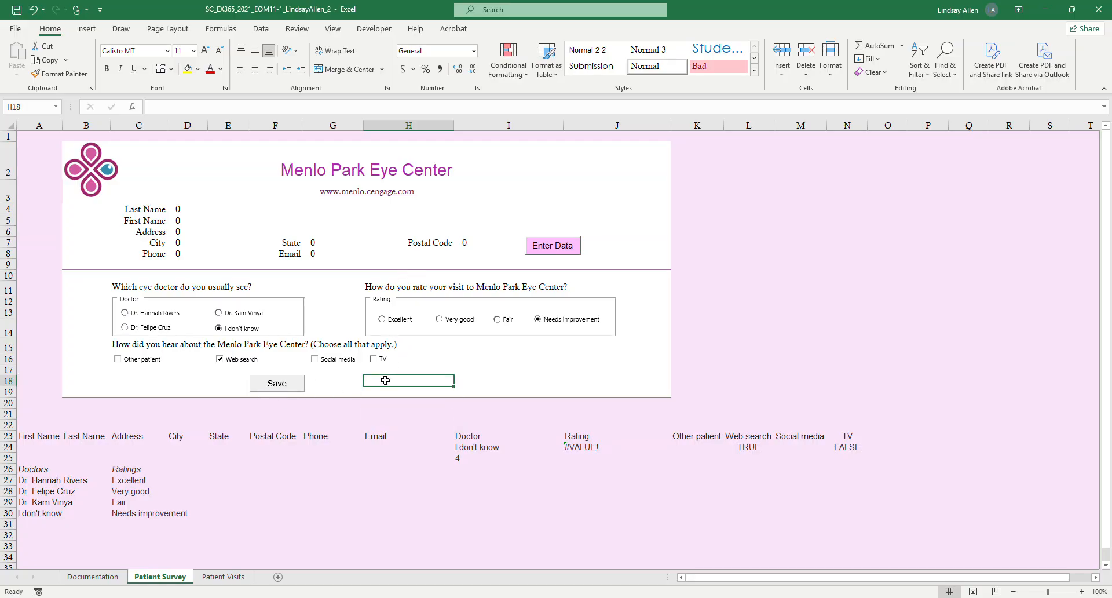
left_click_drag(387, 378, 384, 387)
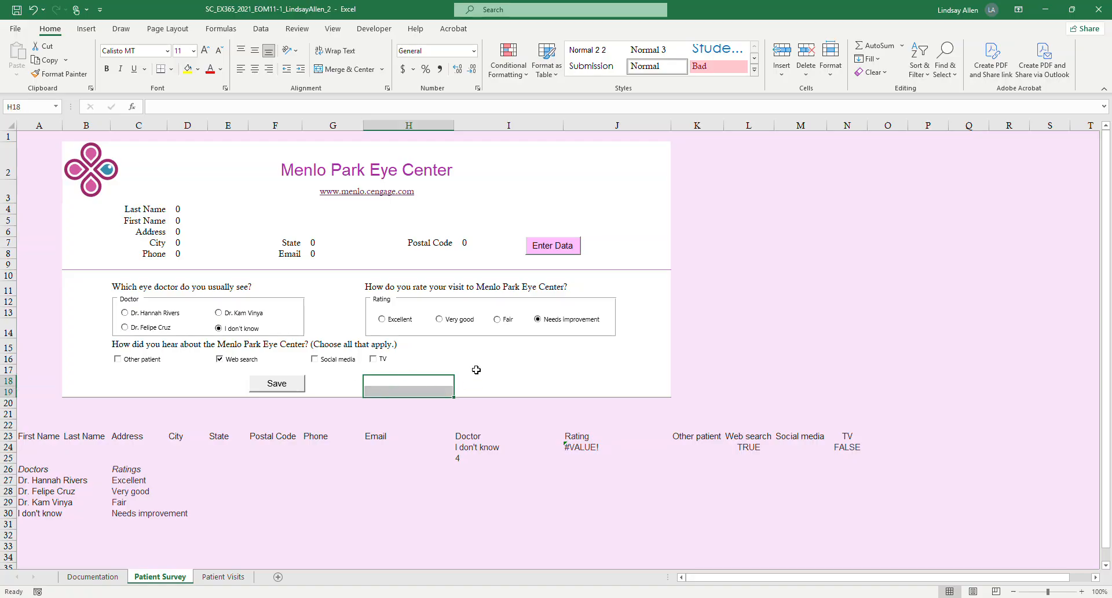
left_click(373, 382)
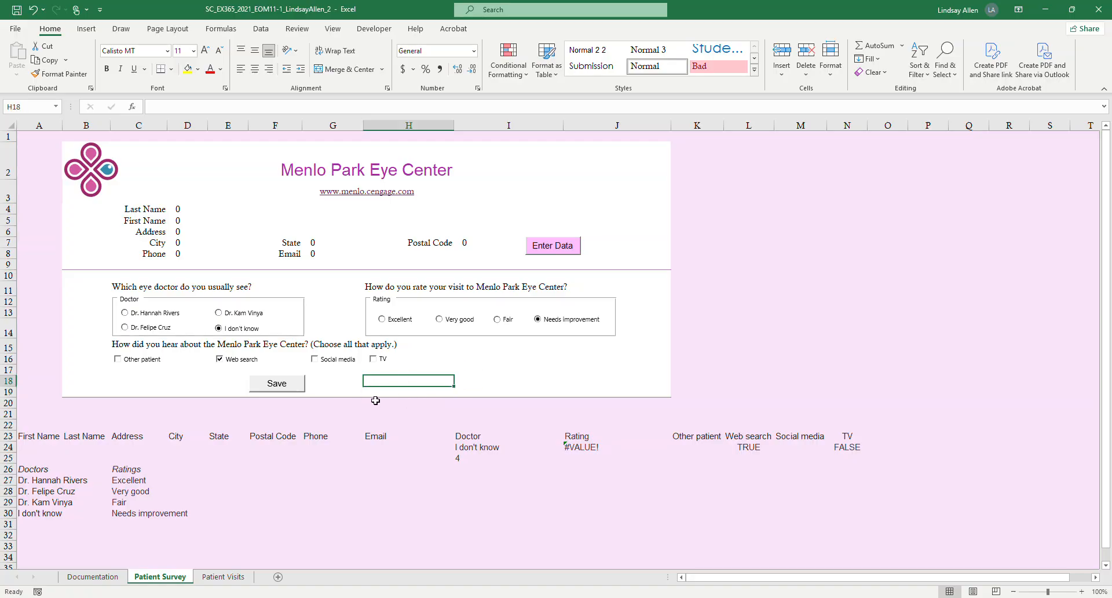
left_click(390, 30)
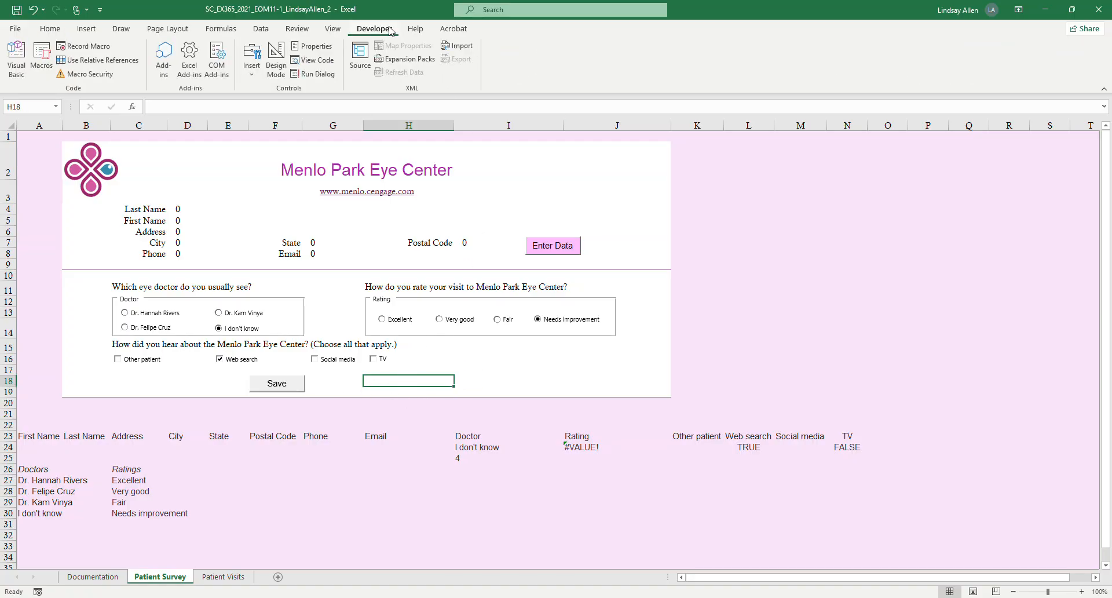
left_click(262, 71)
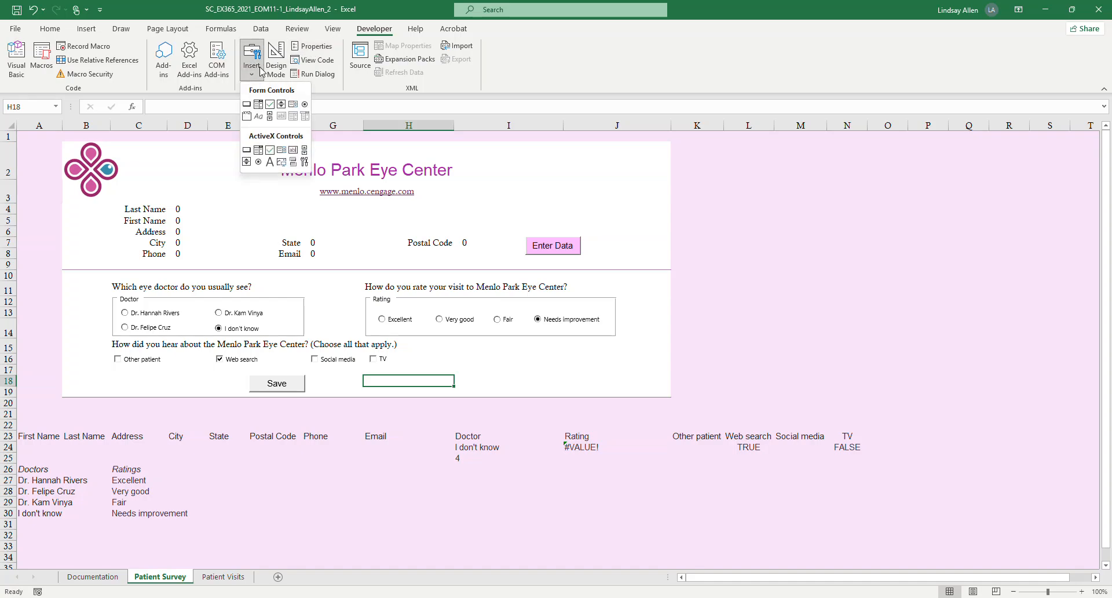
left_click(247, 105)
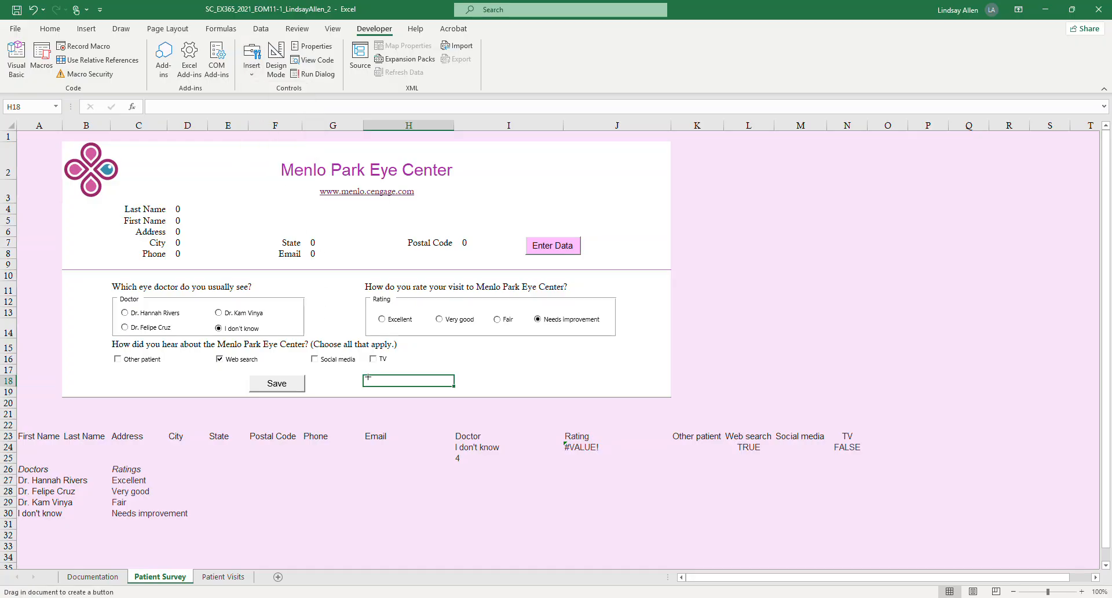
left_click_drag(365, 375, 420, 389)
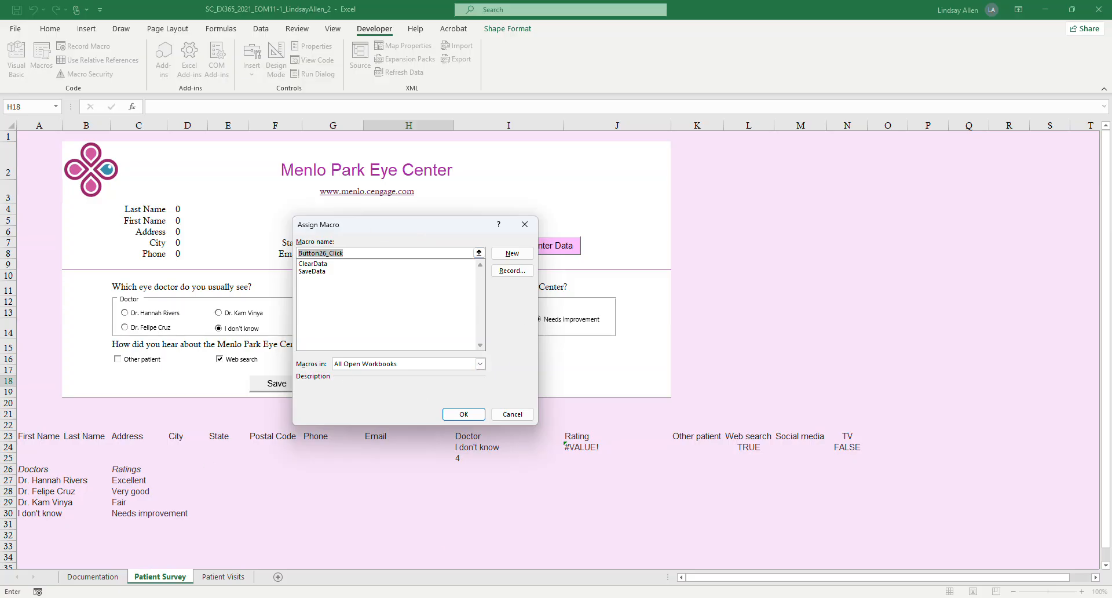
Switch to Word and highlight "assign the ClearData" in yellow in project step 8.
key("alt+Tab")
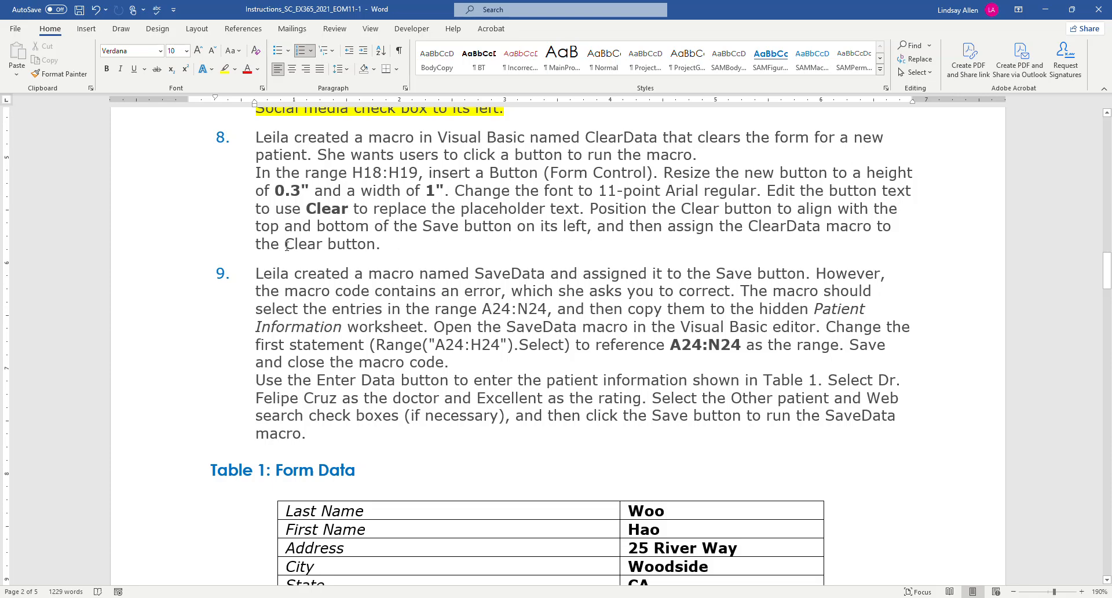
left_click_drag(678, 229, 785, 228)
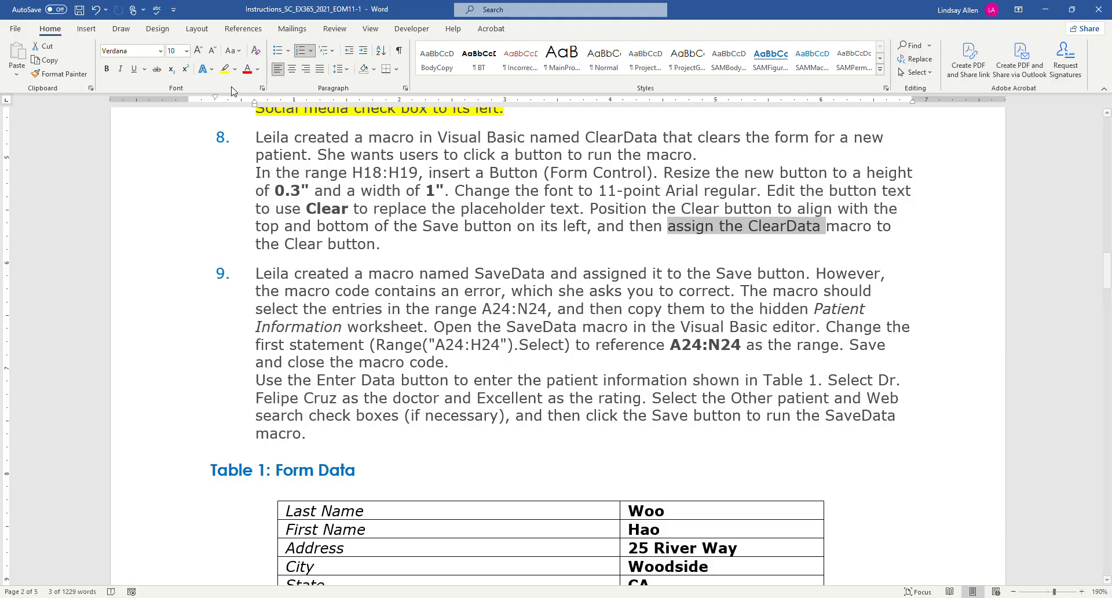
left_click(225, 69)
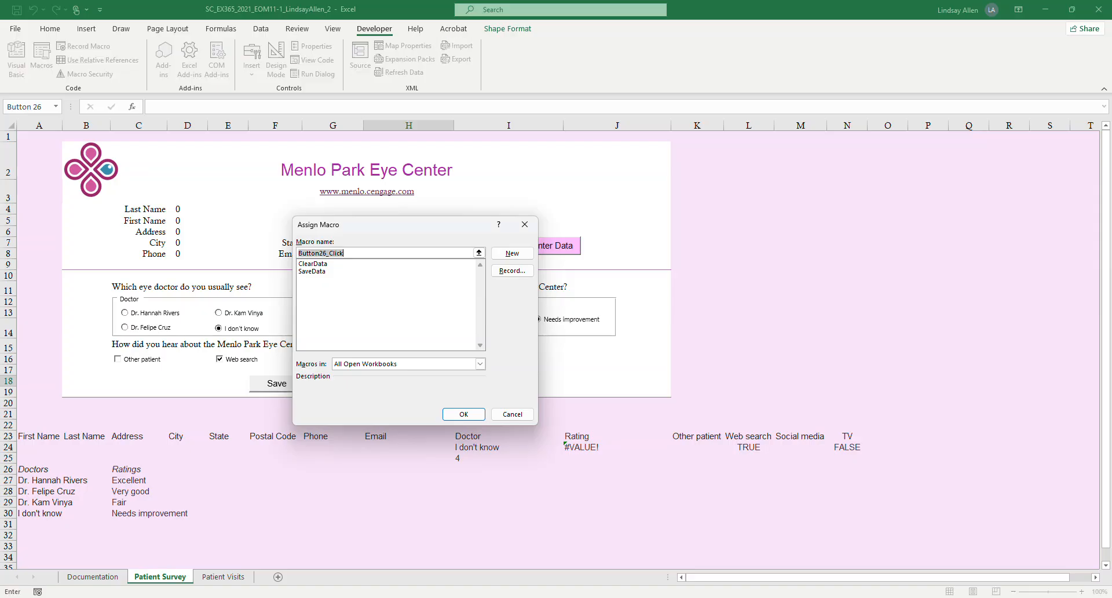
Return to Excel and assign the ClearData macro to the new button.
left_click(376, 545)
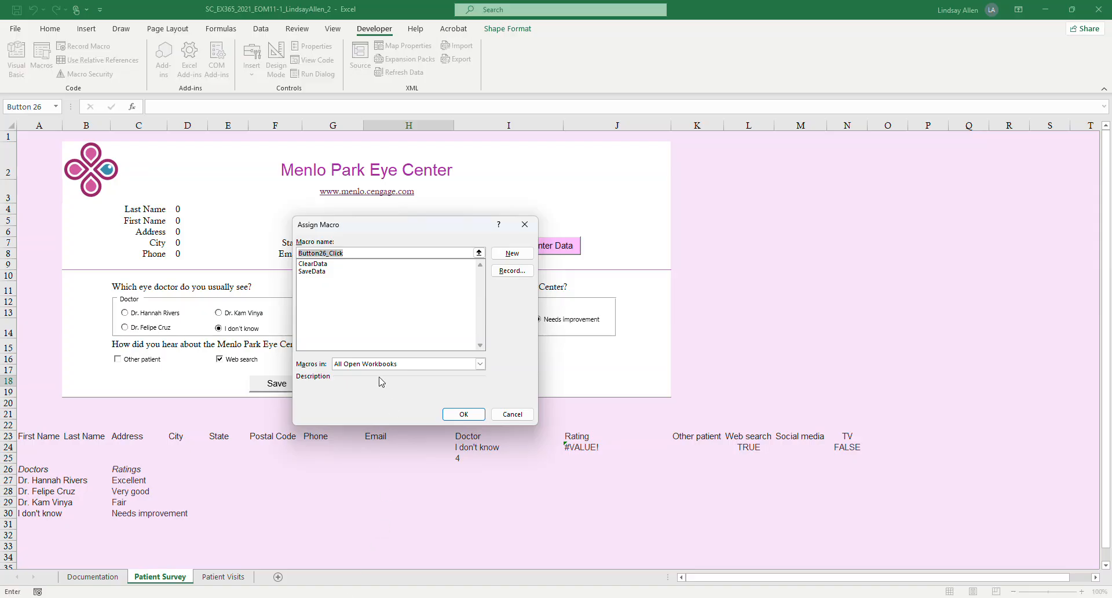
left_click(314, 265)
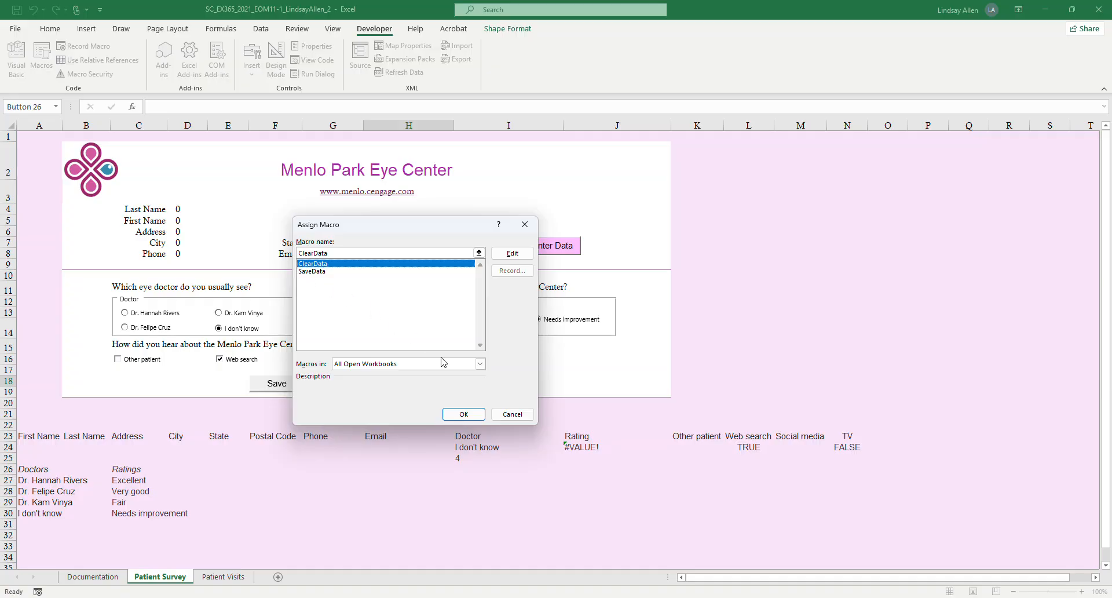
left_click(476, 416)
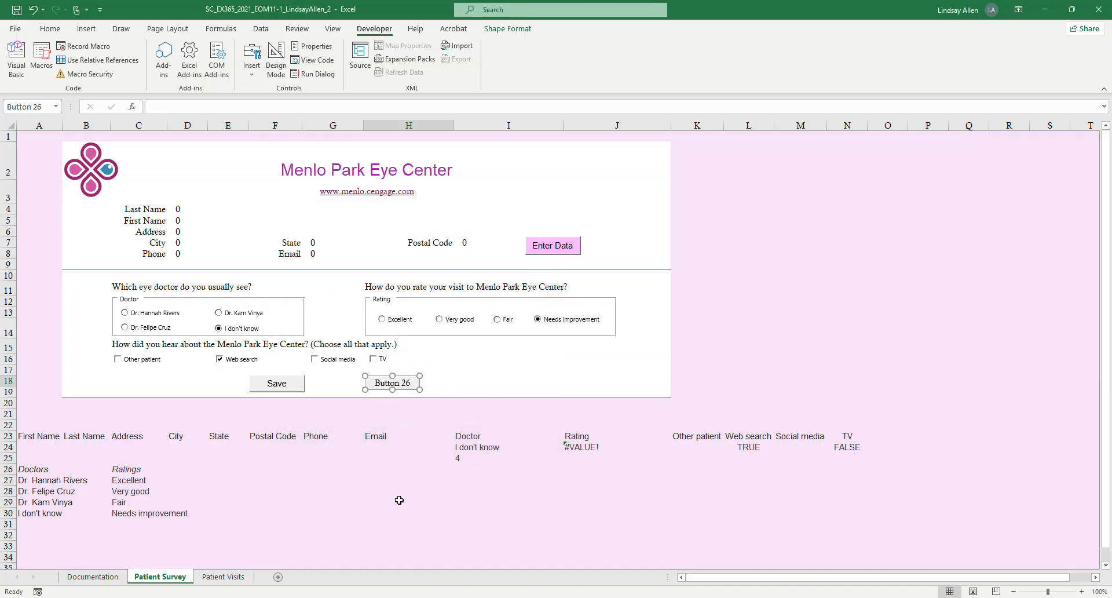
Check the button size in project step 8 in Word, and in Excel set the new button's height to 0.3" and width to 1".
left_click(353, 597)
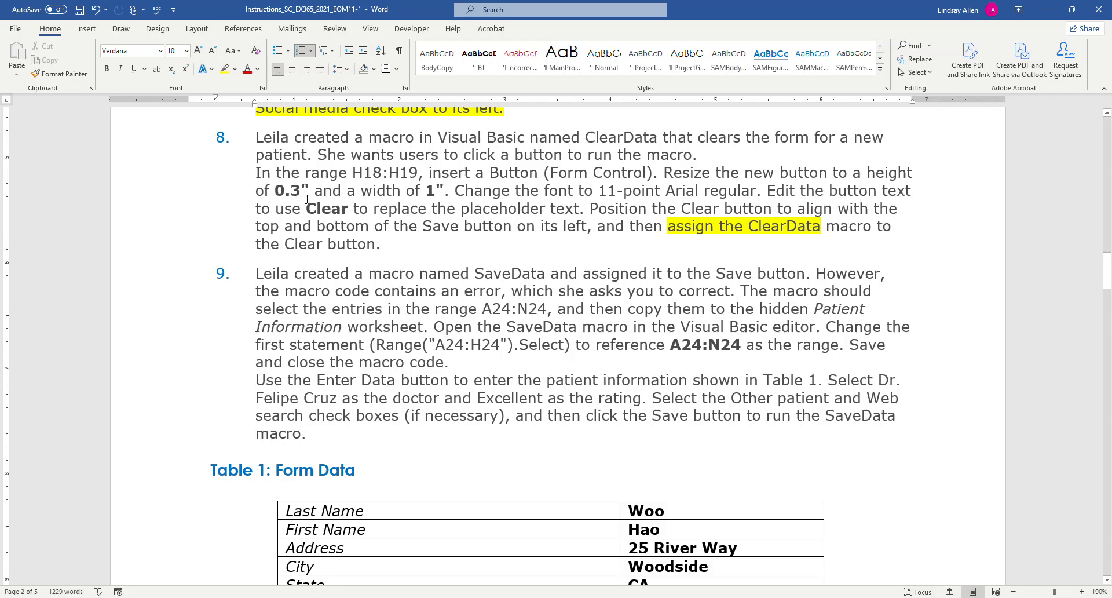
mouse_move(328, 597)
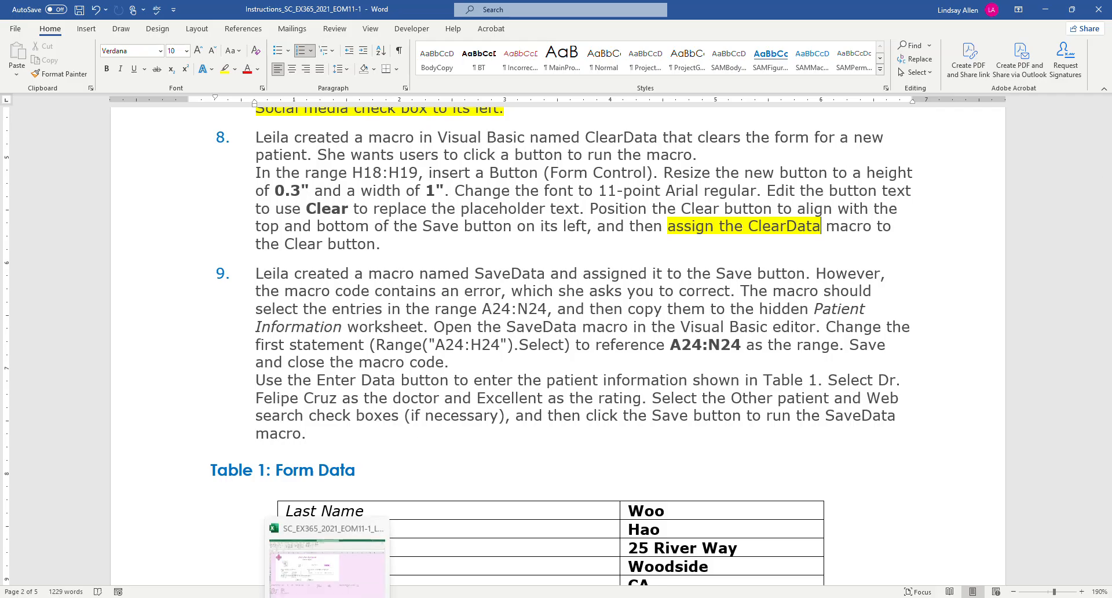
left_click(328, 567)
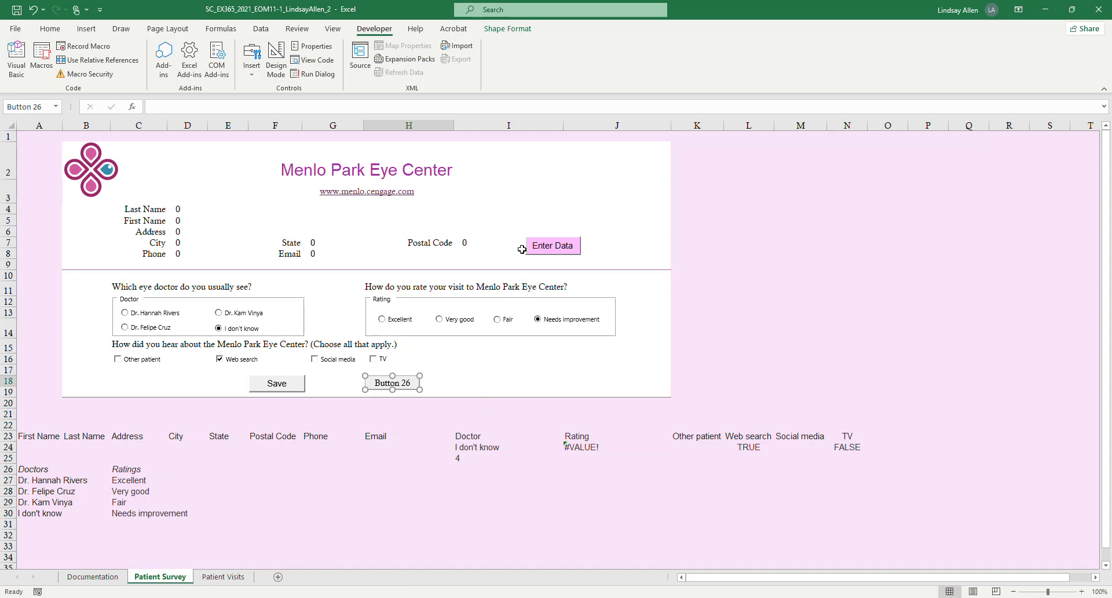
left_click(515, 30)
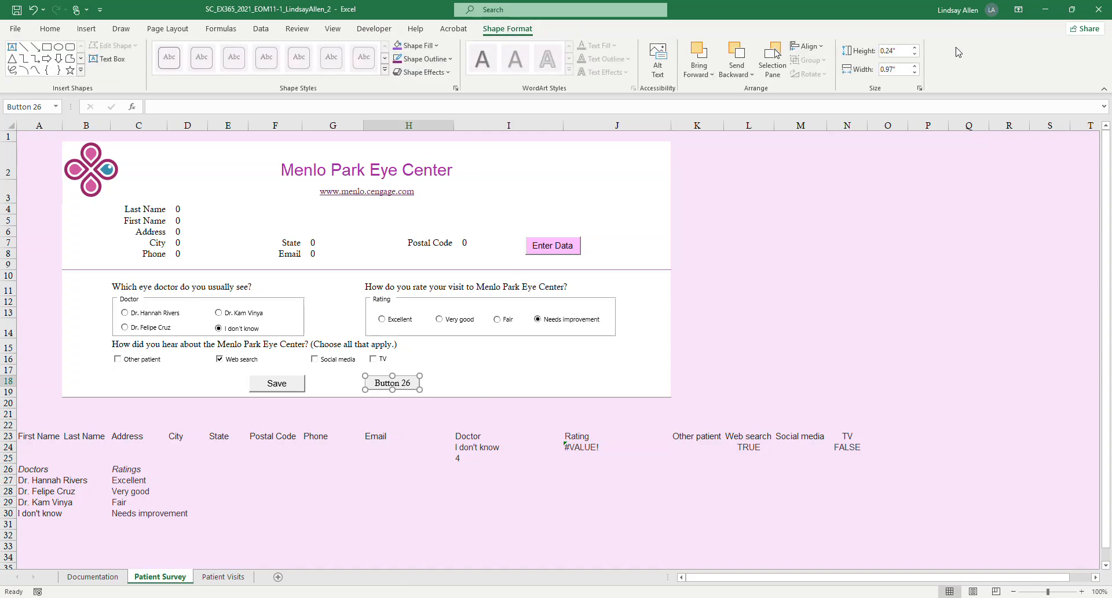
left_click(906, 48)
type("0.3")
left_click(909, 69)
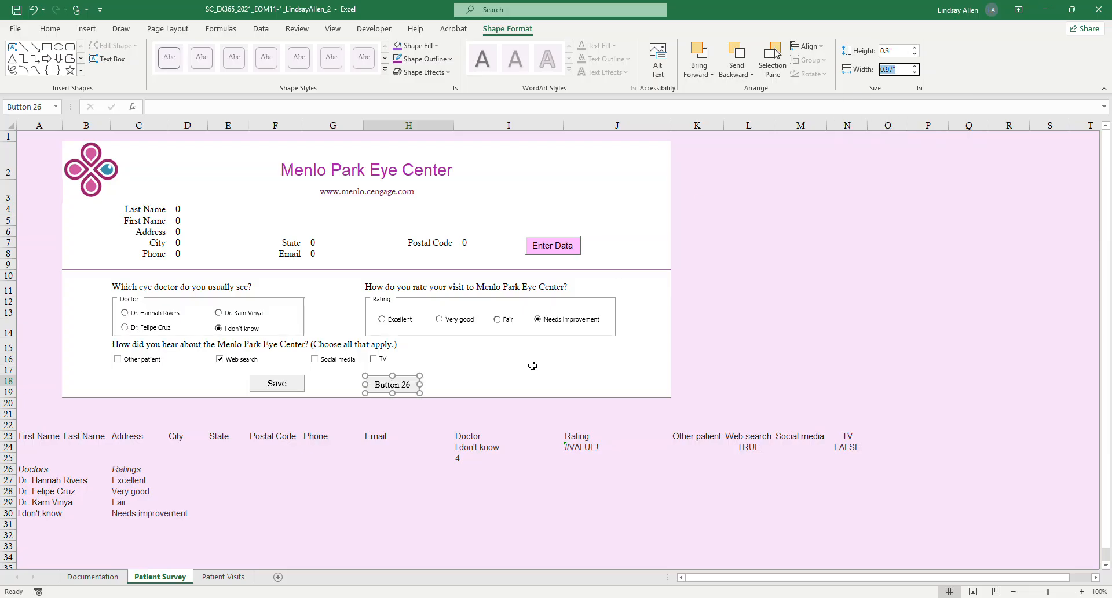
mouse_move(353, 597)
left_click(358, 575)
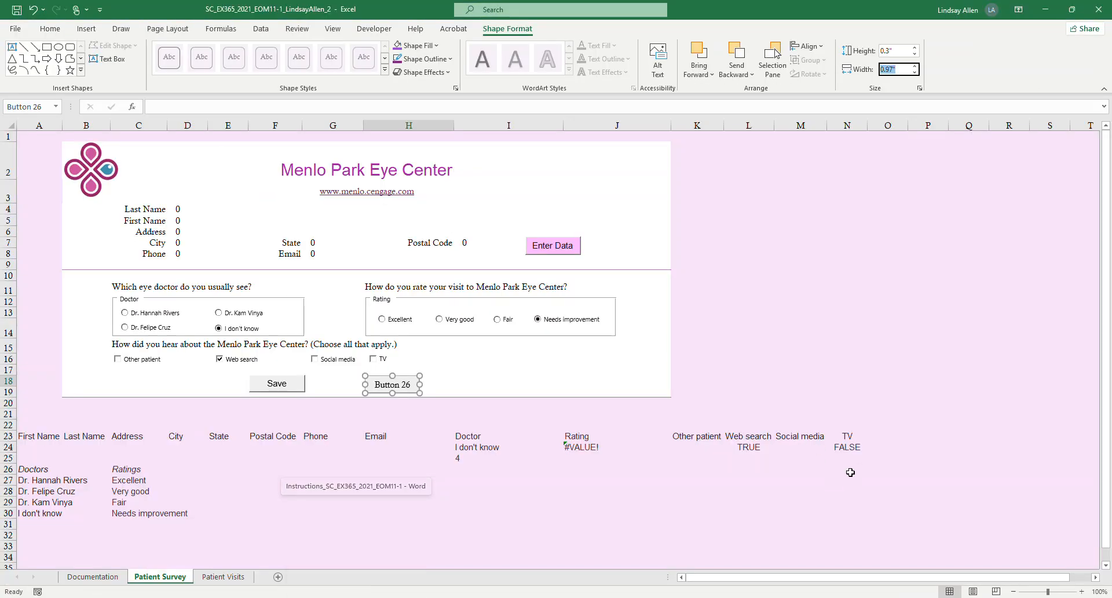
type("1")
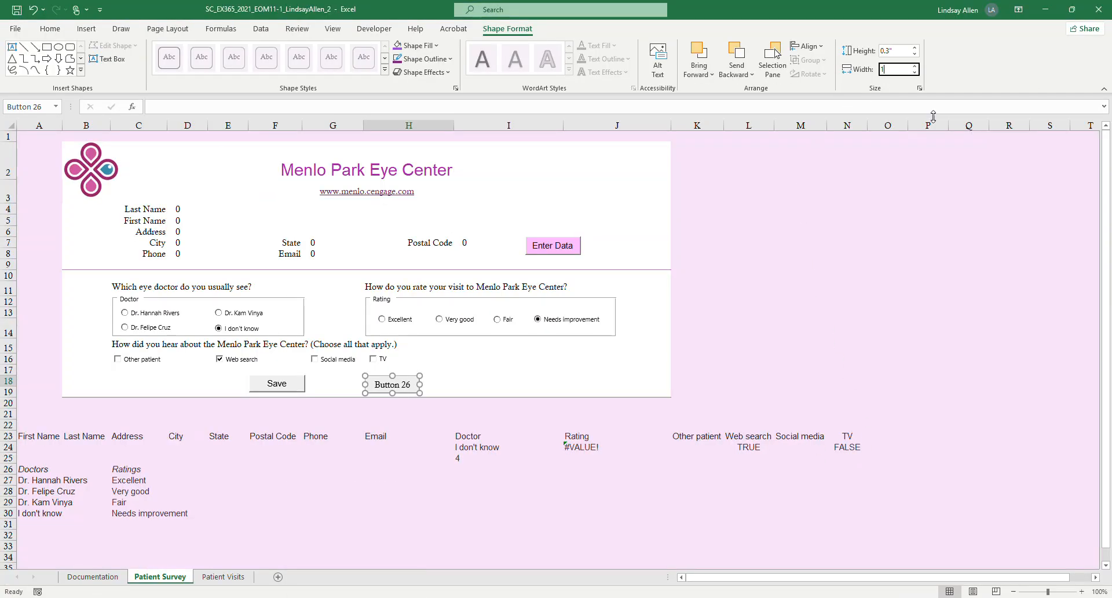
key("Return")
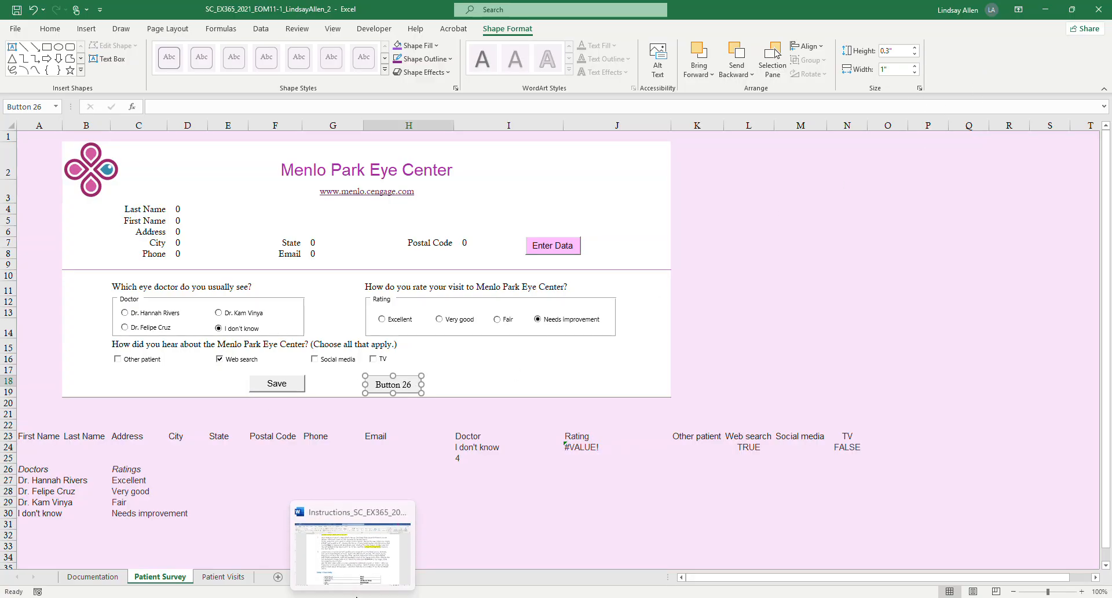
Switch to Word and highlight in yellow the part of project step 8 about inserting the button and resizing it to 0.3" by 1".
left_click(362, 577)
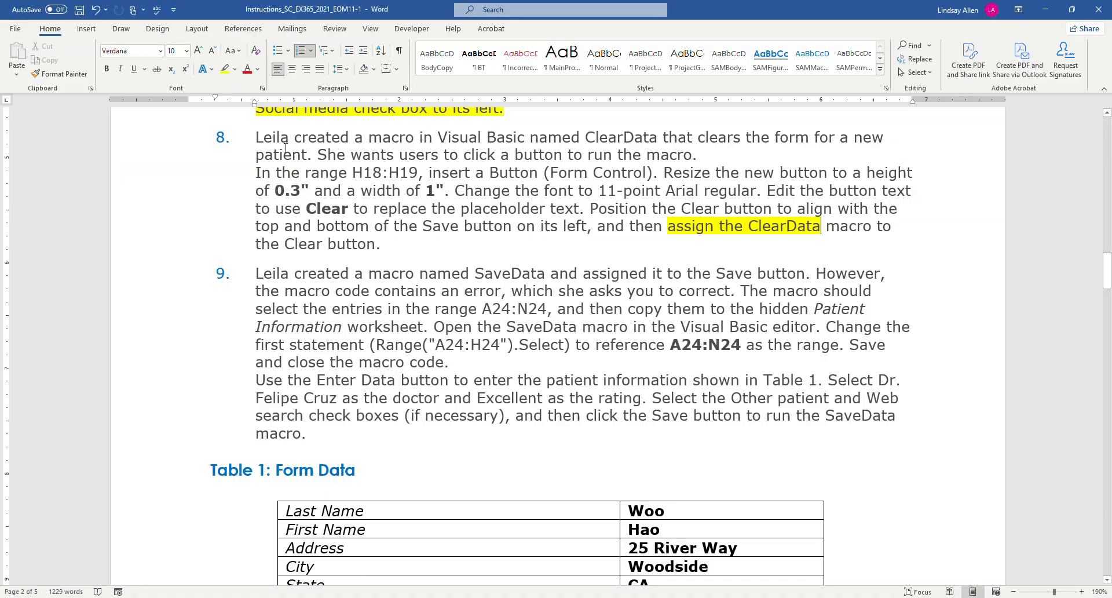
left_click_drag(332, 163, 450, 192)
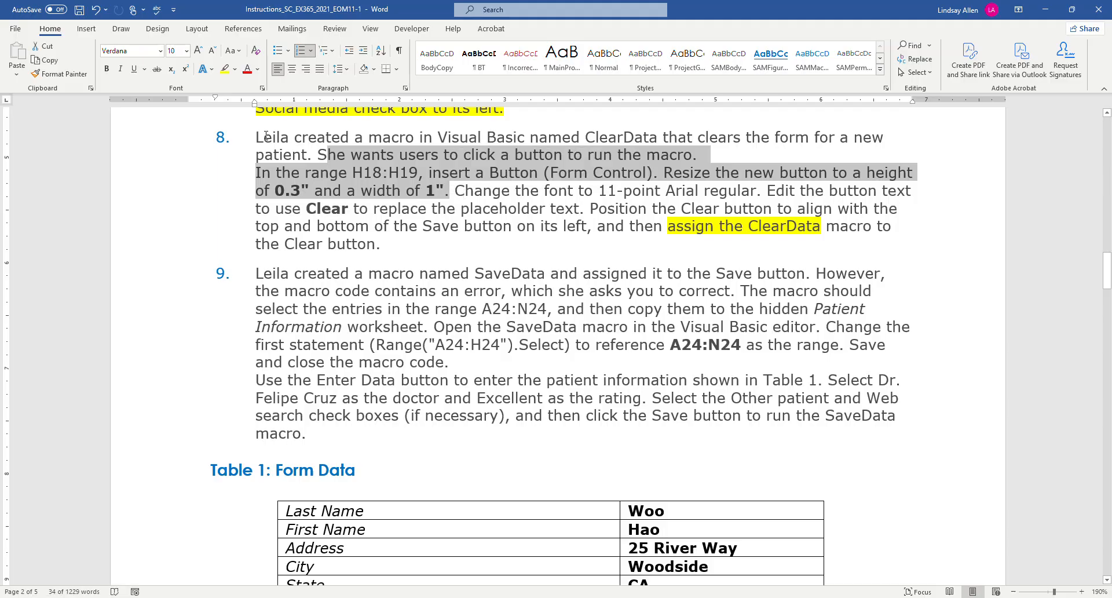
left_click(225, 69)
left_click(706, 176)
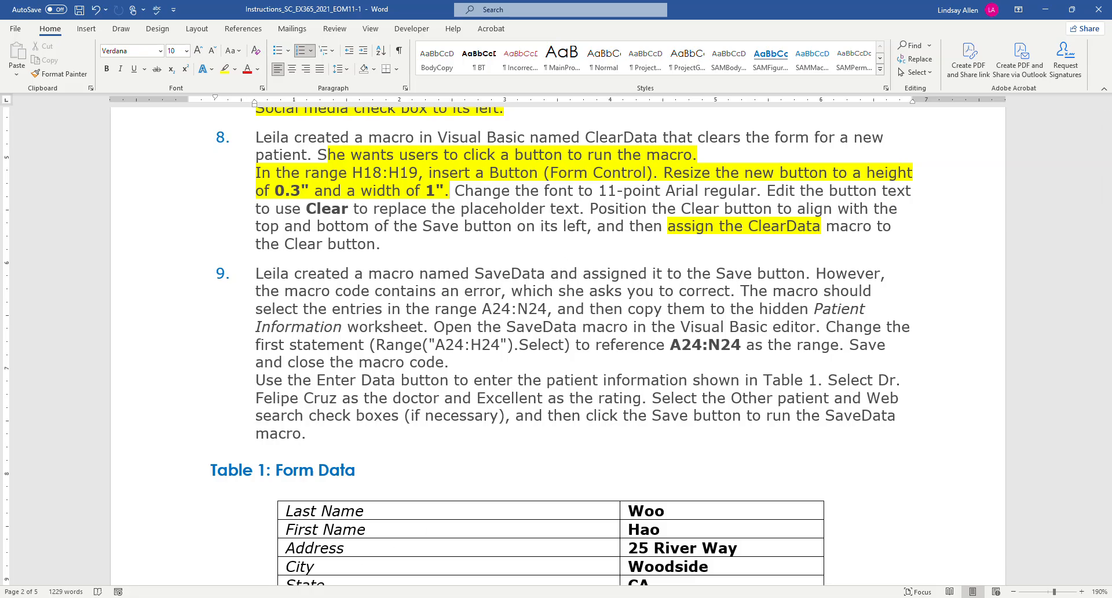
Return to Excel, change the font of the new button's text to Arial, and deselect the button.
mouse_move(328, 597)
left_click(360, 570)
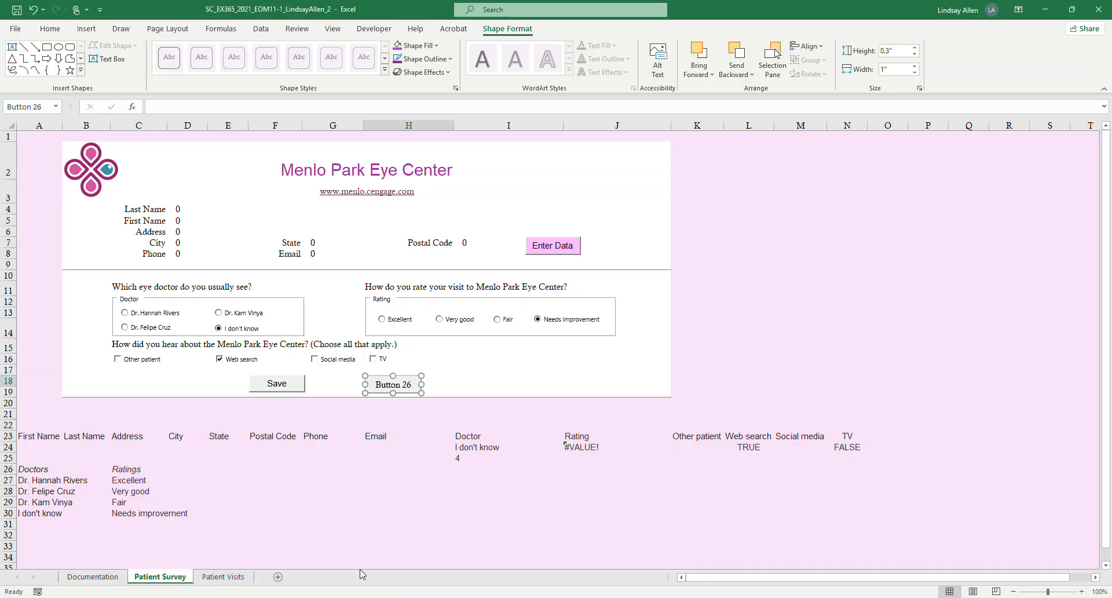
left_click(378, 386)
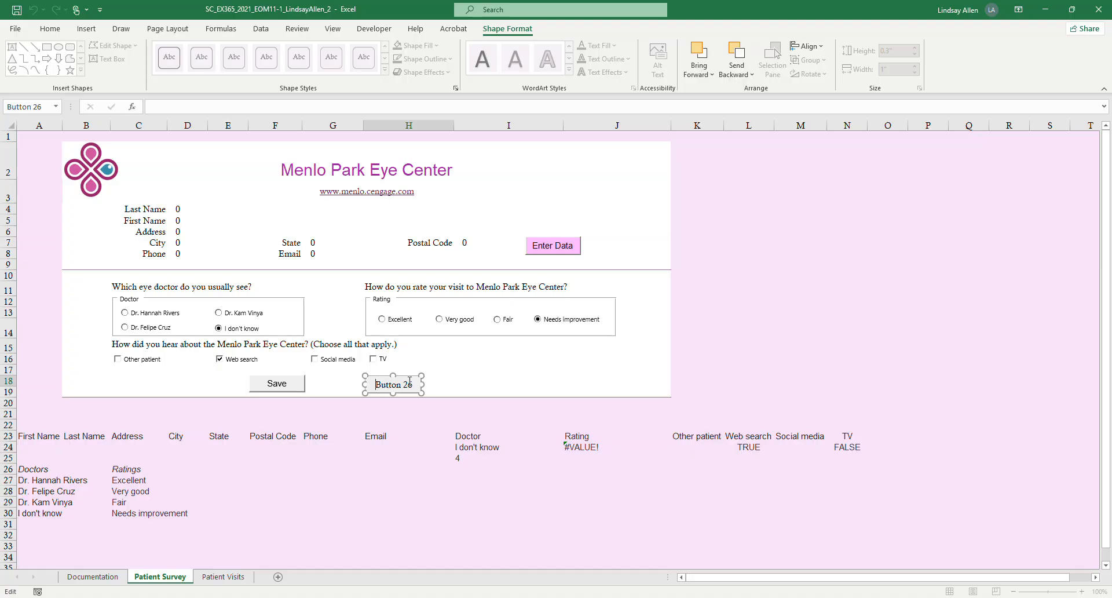
left_click_drag(409, 381, 378, 387)
left_click(49, 29)
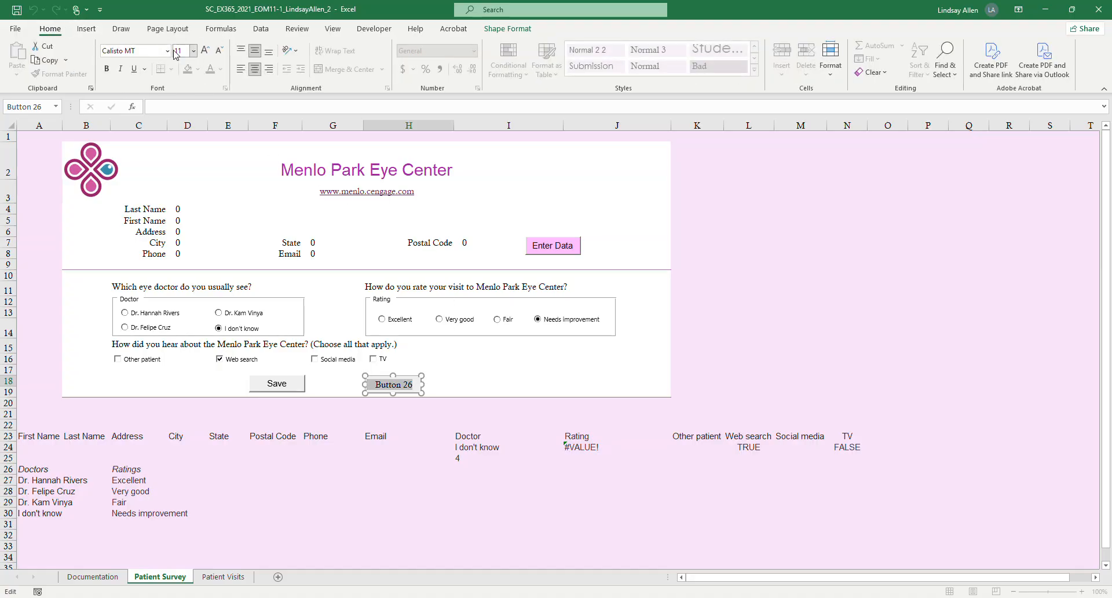
mouse_move(353, 597)
left_click(167, 51)
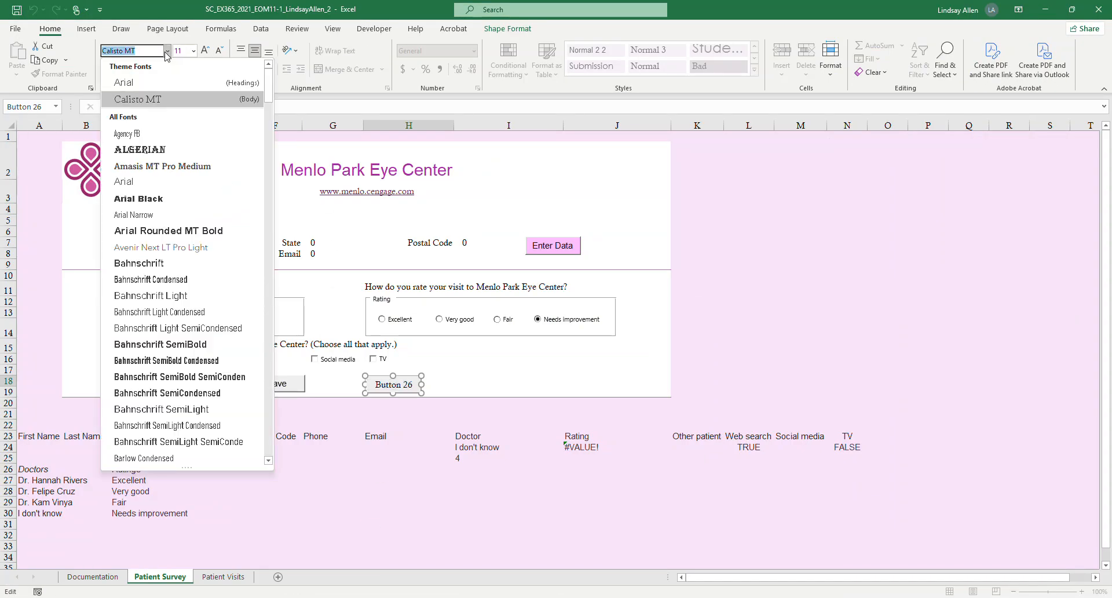
left_click(138, 83)
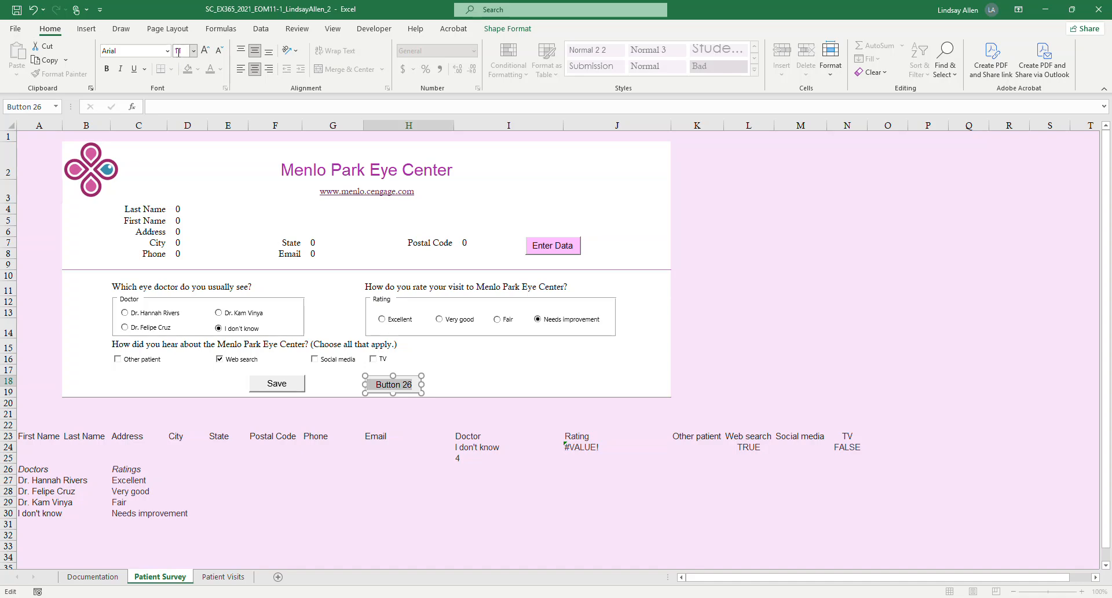
left_click(472, 375)
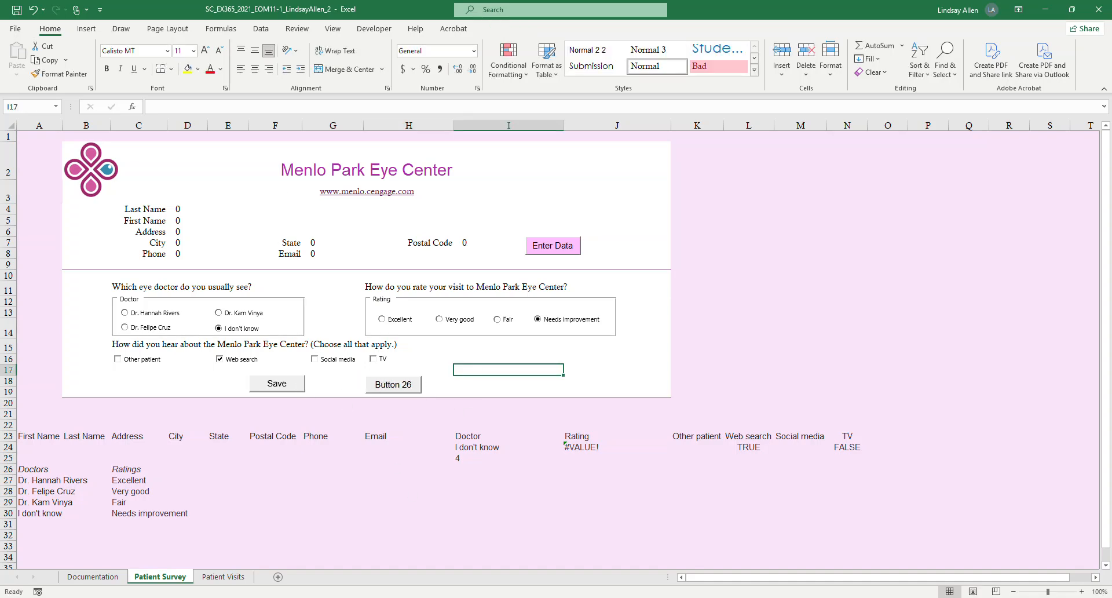
Switch to Word and highlight "Change the font to 11-point Arial regular" in yellow in project step 8.
key("alt+Tab")
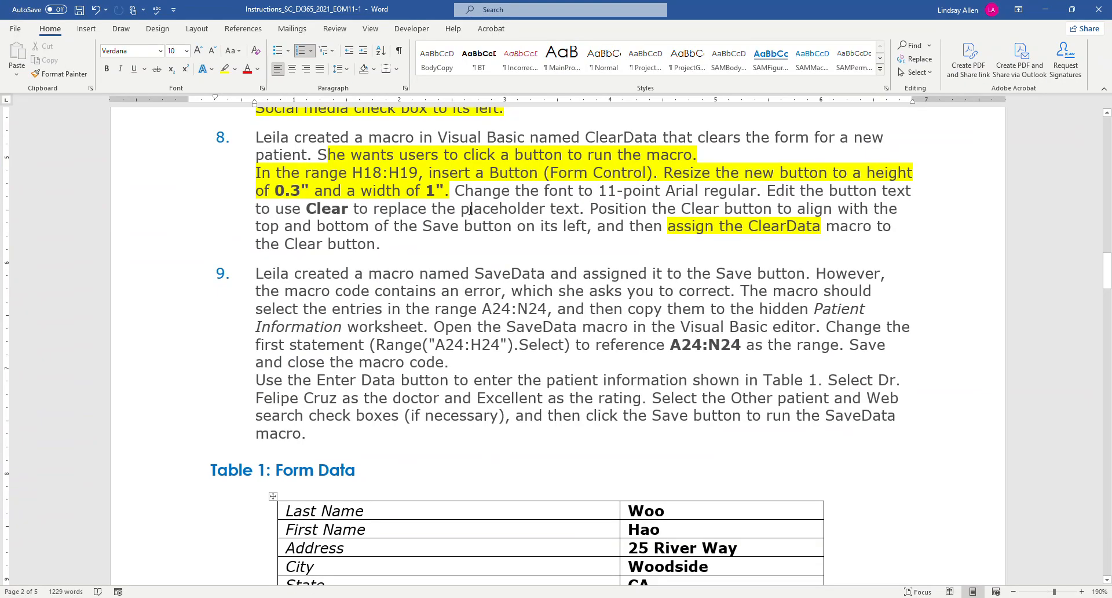
left_click_drag(458, 190, 756, 191)
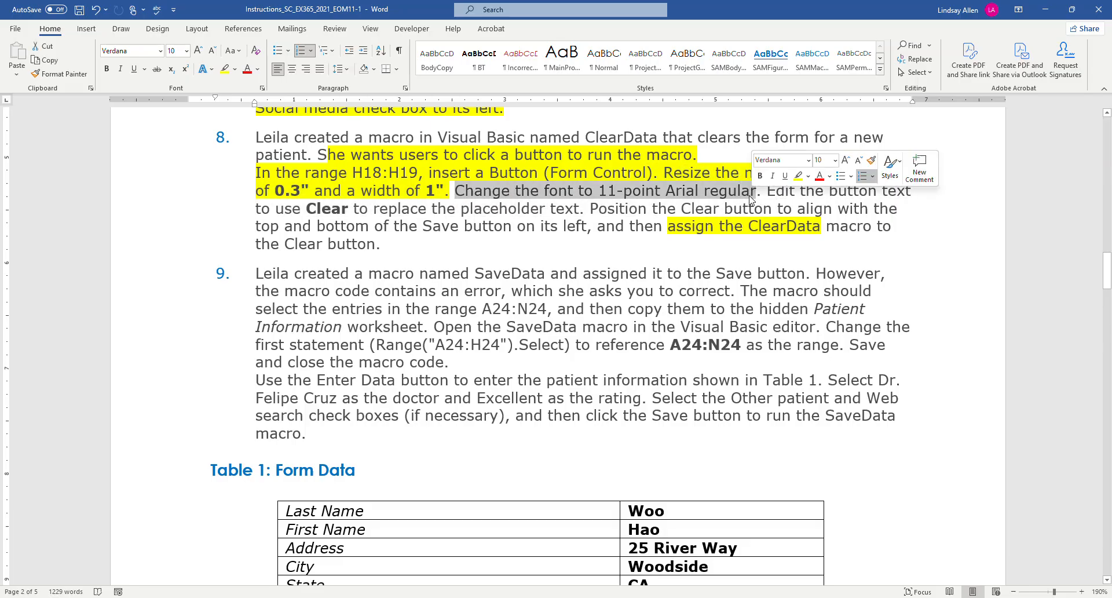
left_click(225, 69)
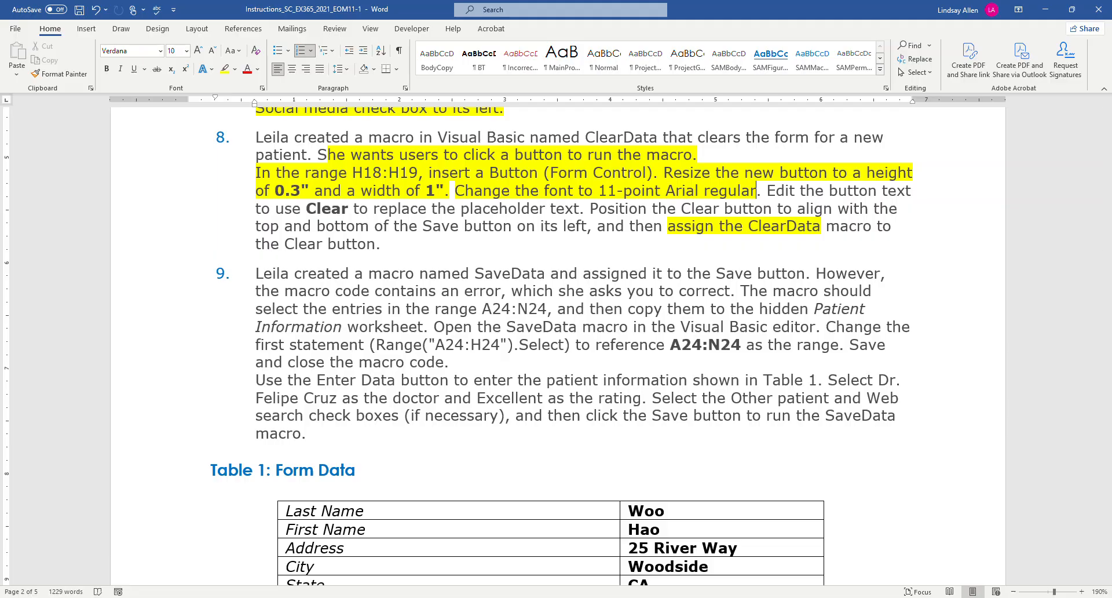
Return to Excel, replace the new button's placeholder text with Clear, and deselect the button.
left_click(346, 576)
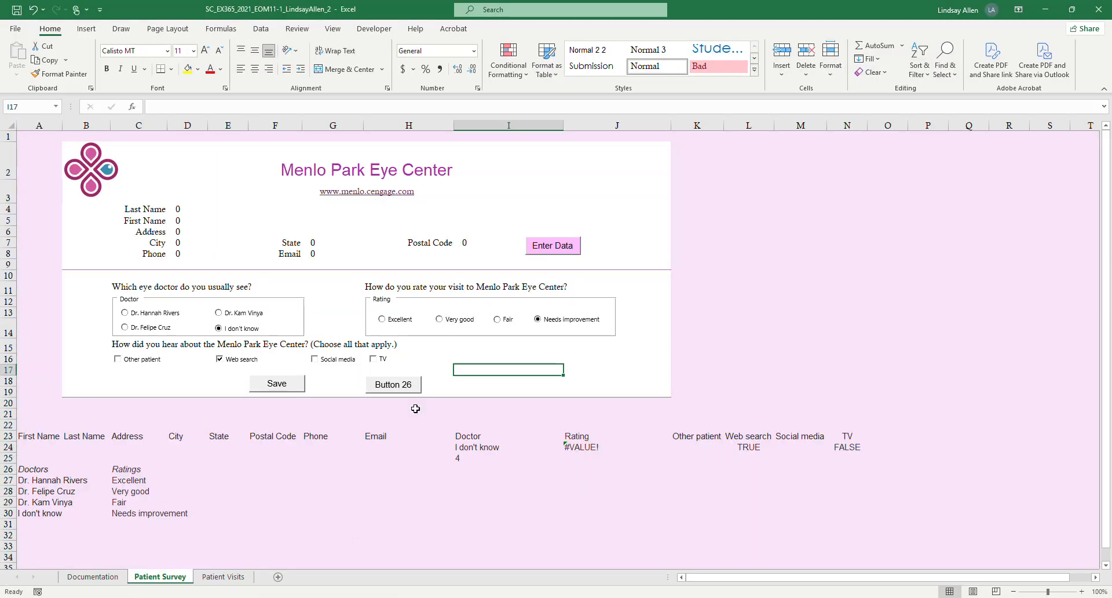
right_click(389, 386)
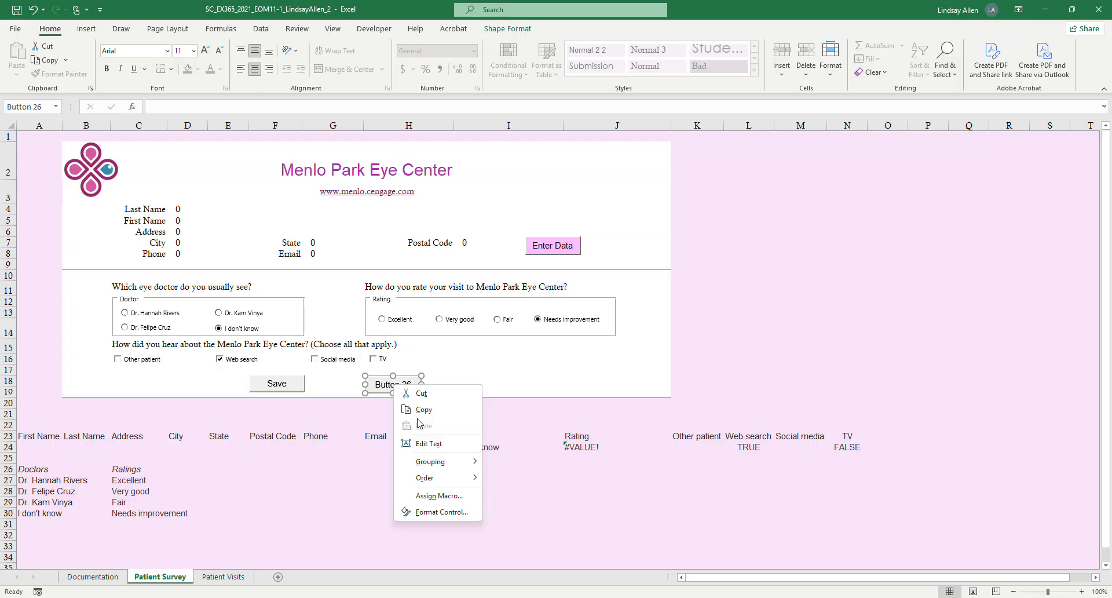
left_click(429, 443)
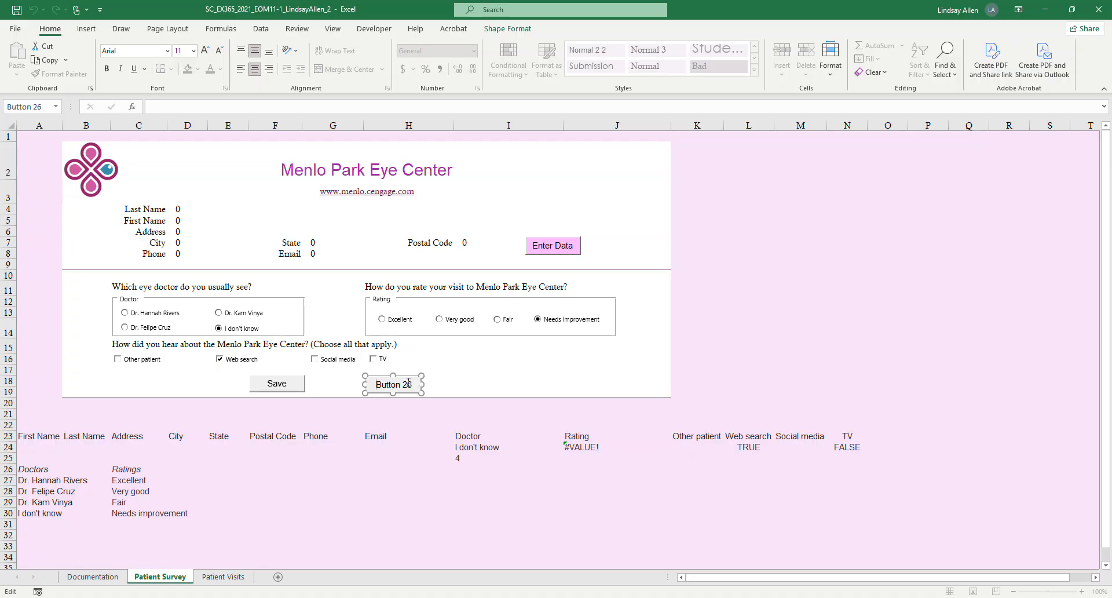
key("Delete")
key("Delete")
key("Delete")
key("Delete")
key("Delete")
key("Delete")
key("Delete")
key("Delete")
key("alt+Tab")
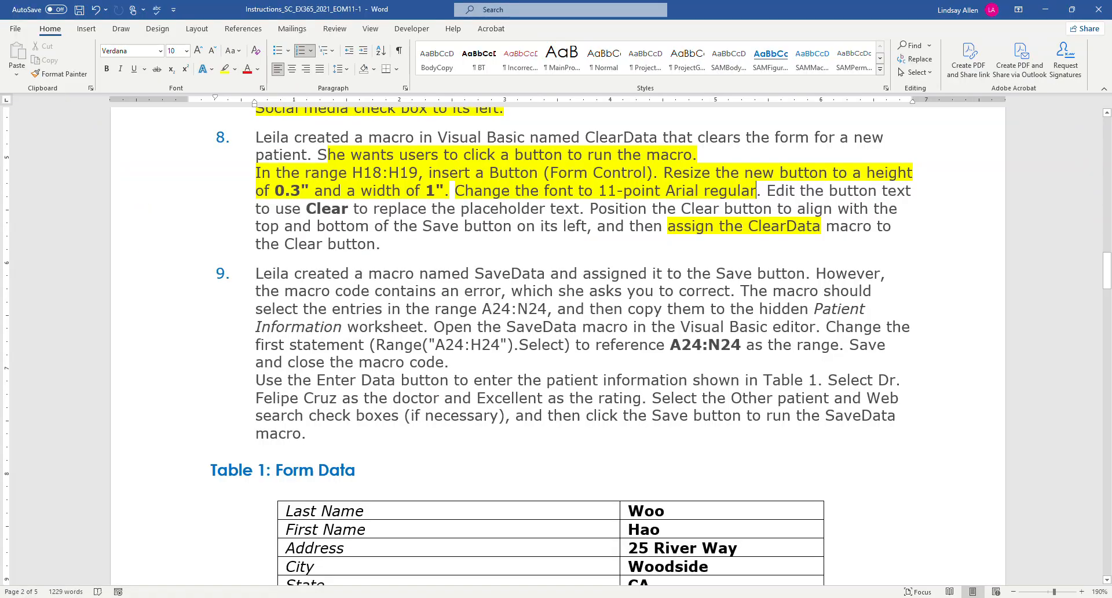
key("alt+Tab")
type("Clear")
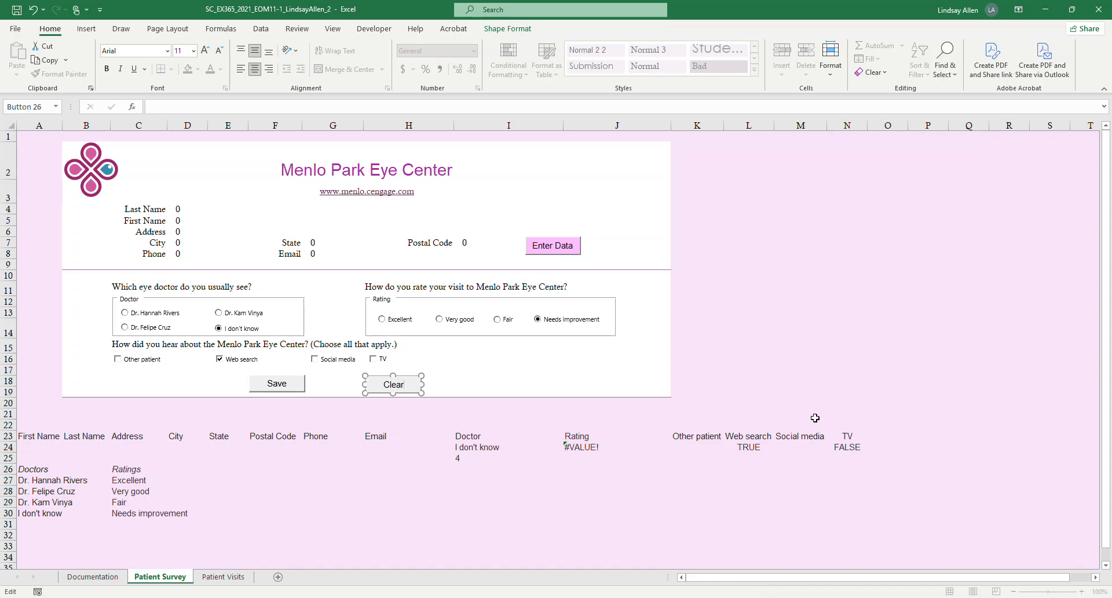
left_click(802, 360)
Switch to Word and highlight "Edit the button text to use Clear to replace the placeholder text" in yellow in project step 8.
mouse_move(353, 597)
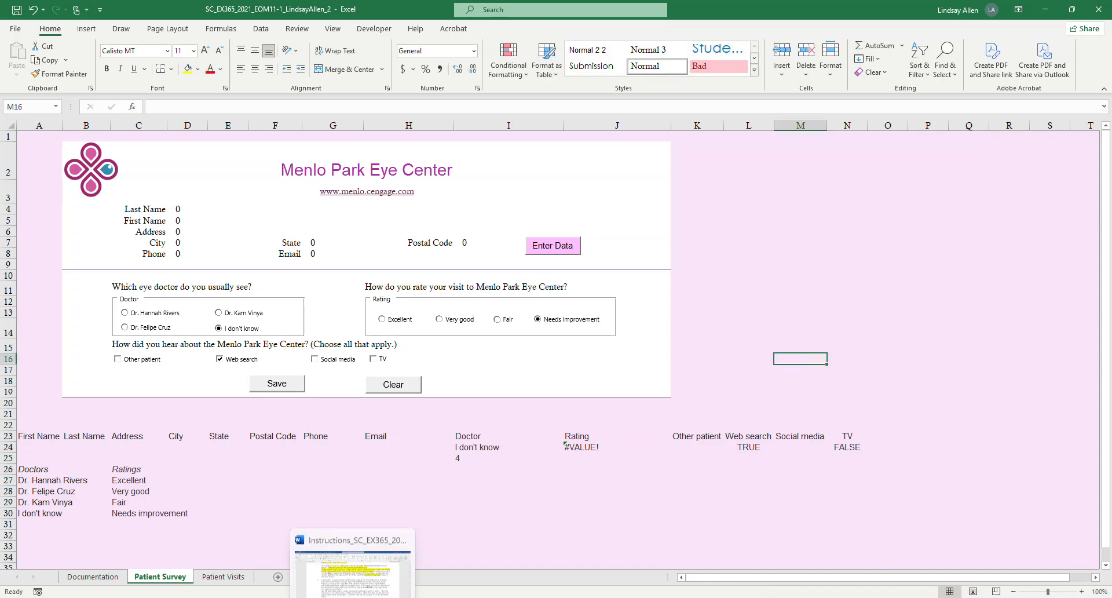
left_click(362, 568)
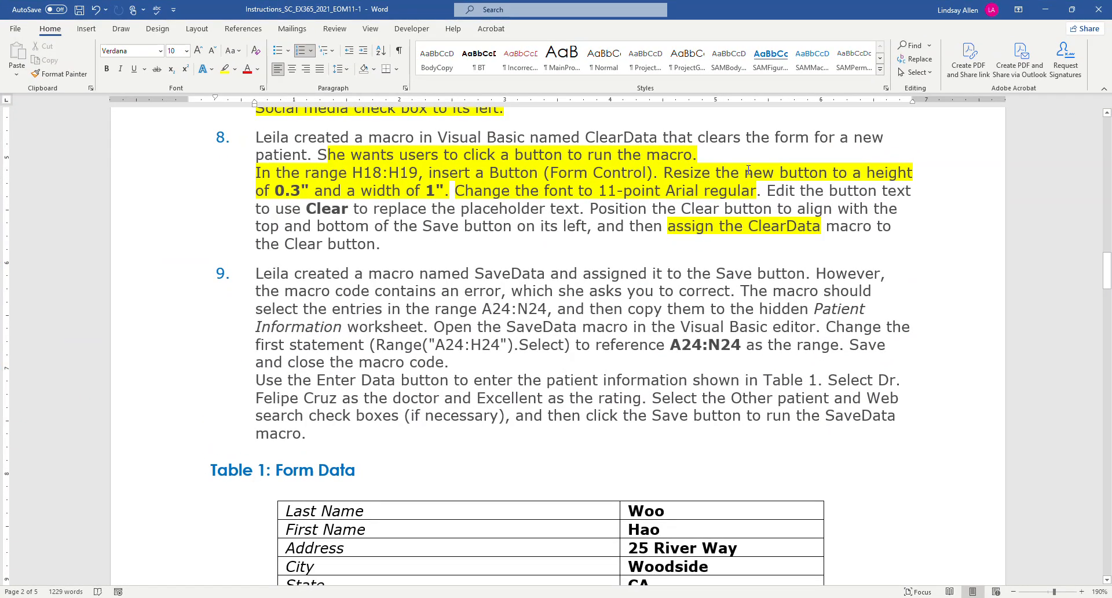
left_click_drag(767, 191, 579, 210)
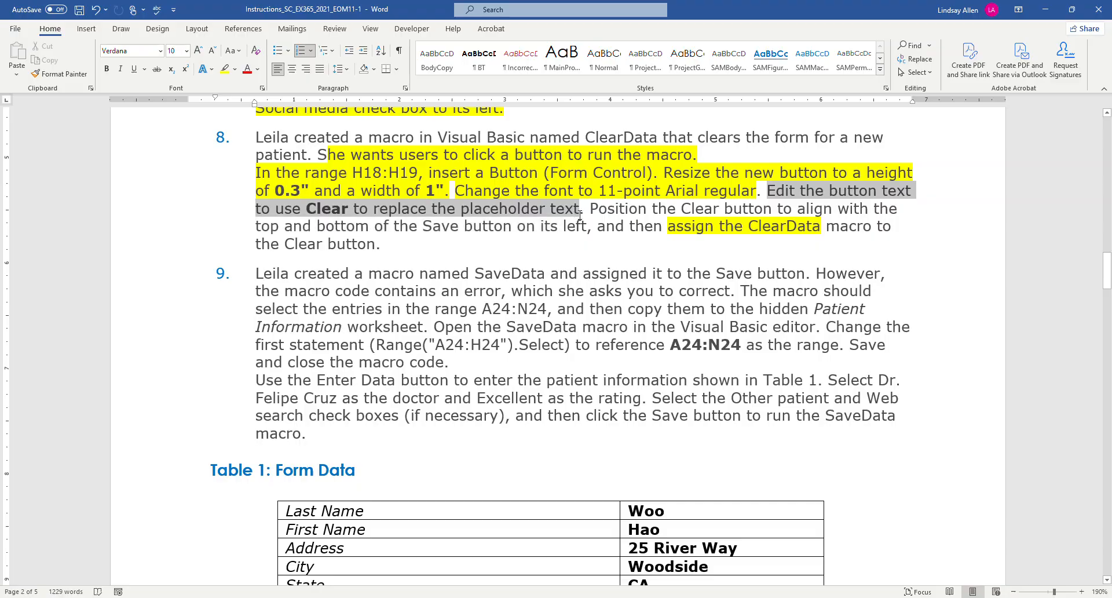
left_click(224, 69)
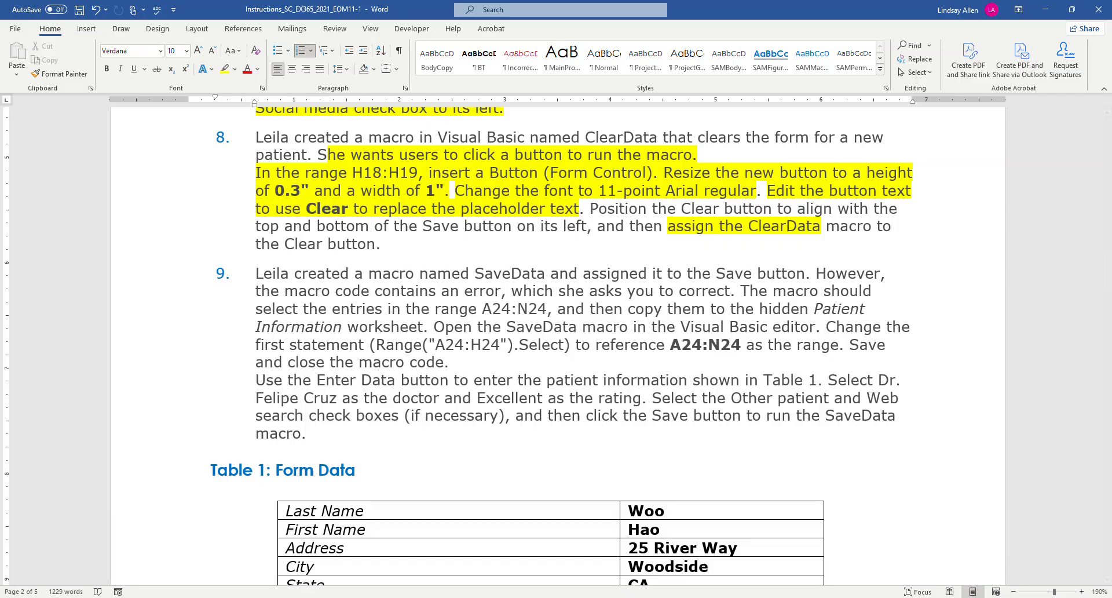
Return to Excel, select the Clear and Save buttons together, and align their tops and bottoms.
mouse_move(328, 597)
left_click(352, 541)
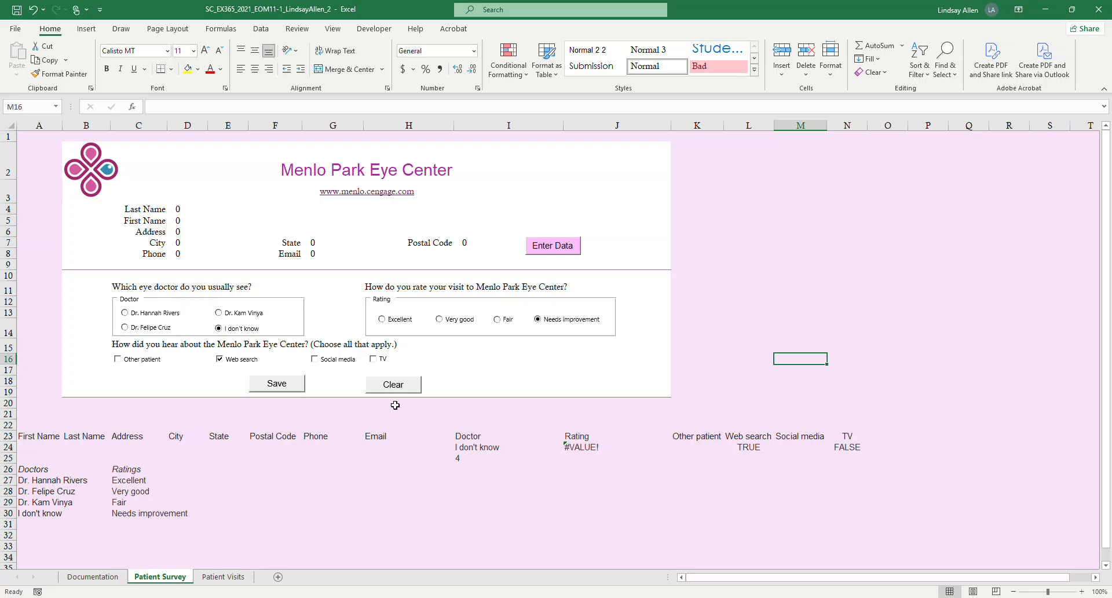
right_click(401, 385)
key("Escape")
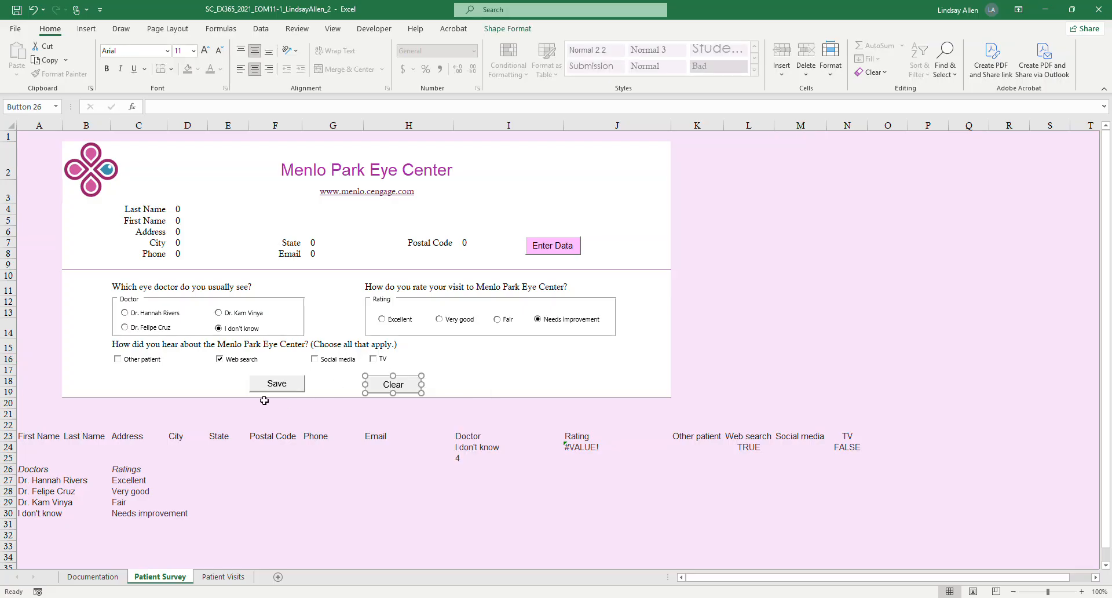
right_click(290, 393, "ctrl")
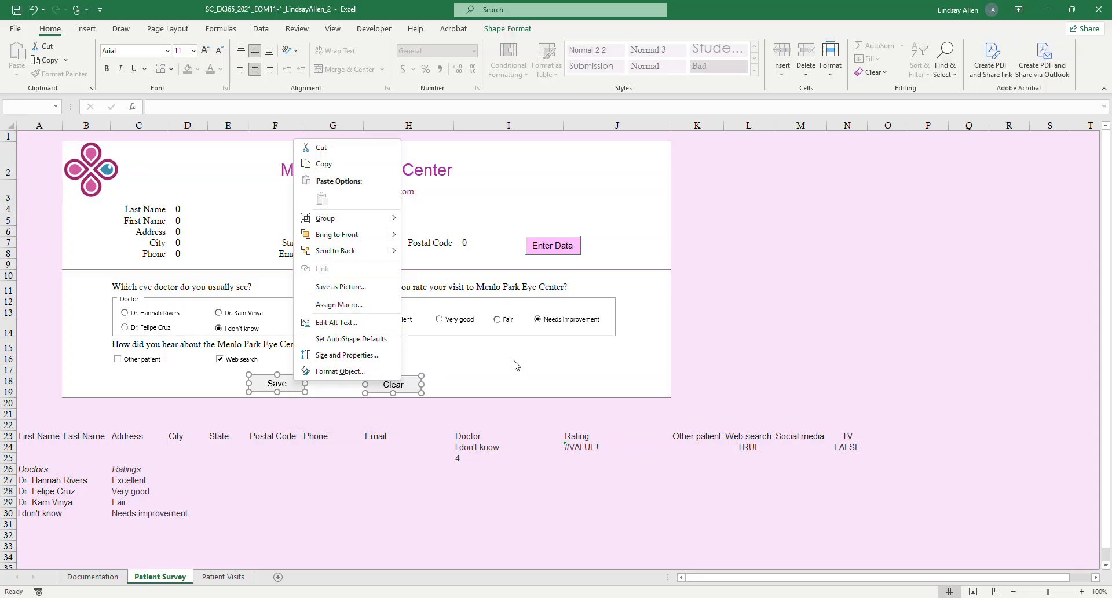
key("Escape")
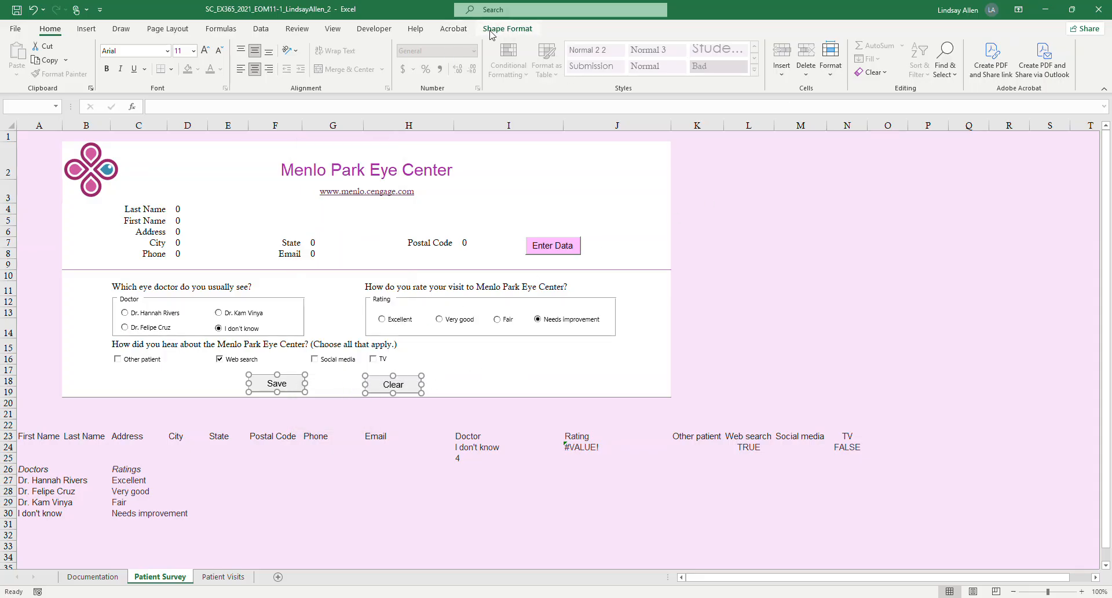
left_click(522, 27)
left_click(807, 46)
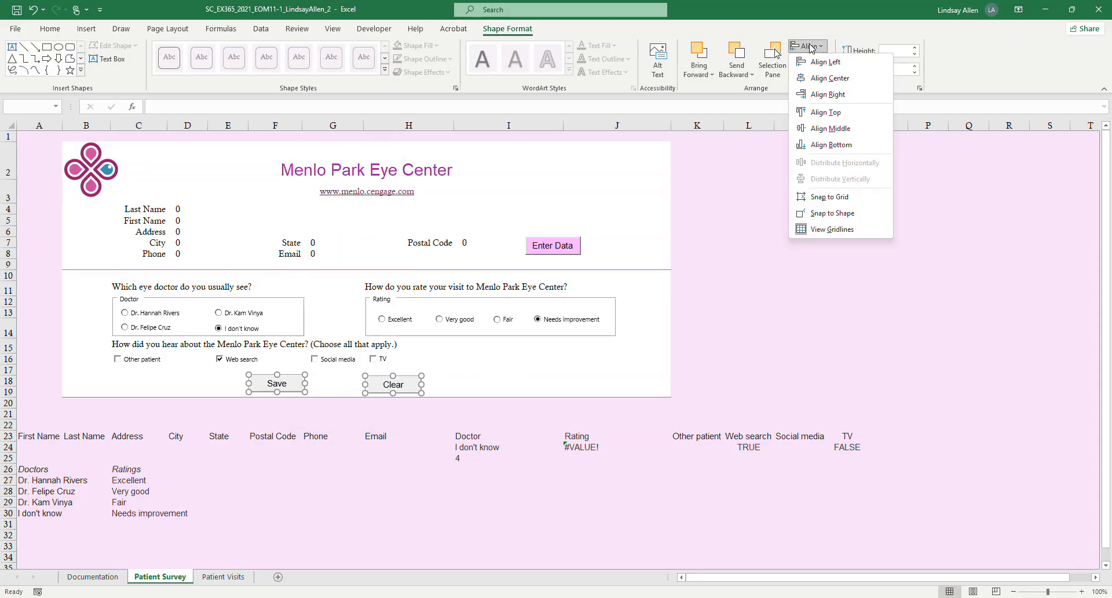
left_click(826, 112)
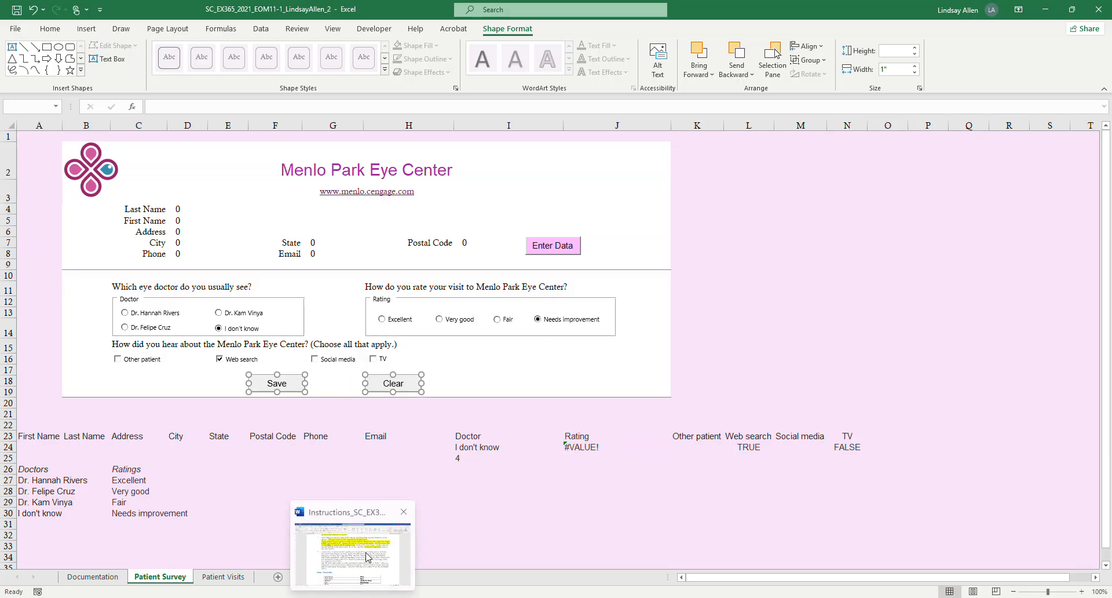
left_click(367, 553)
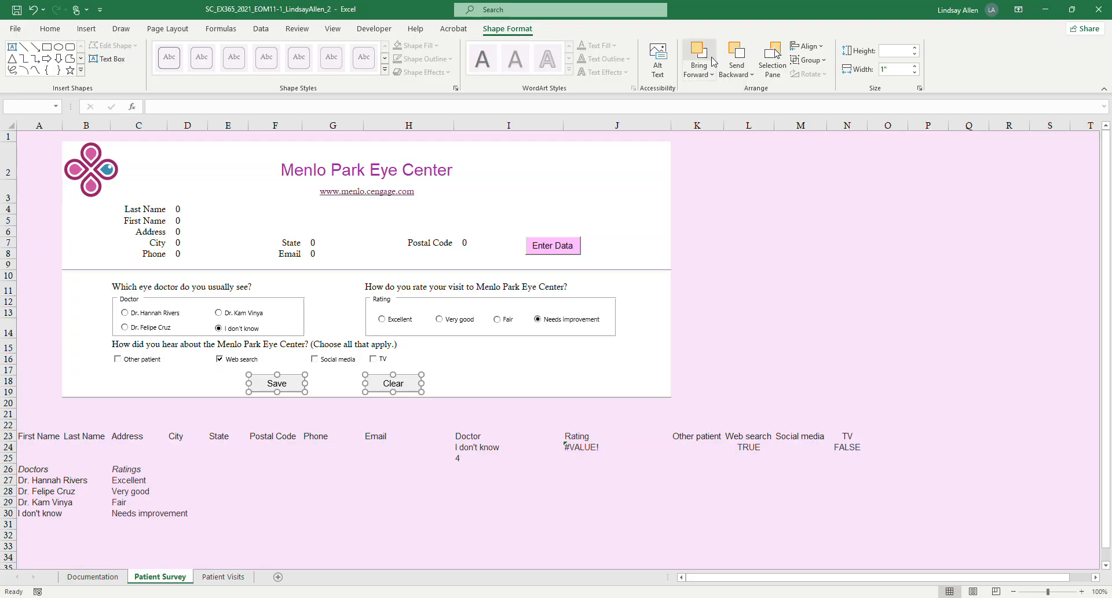
left_click(817, 47)
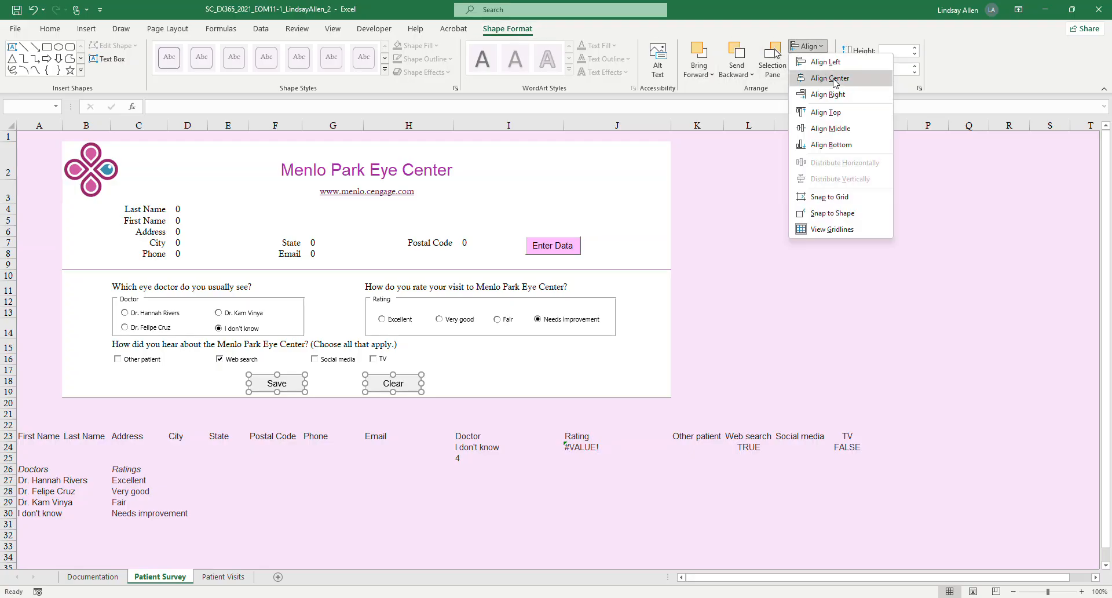
left_click(850, 146)
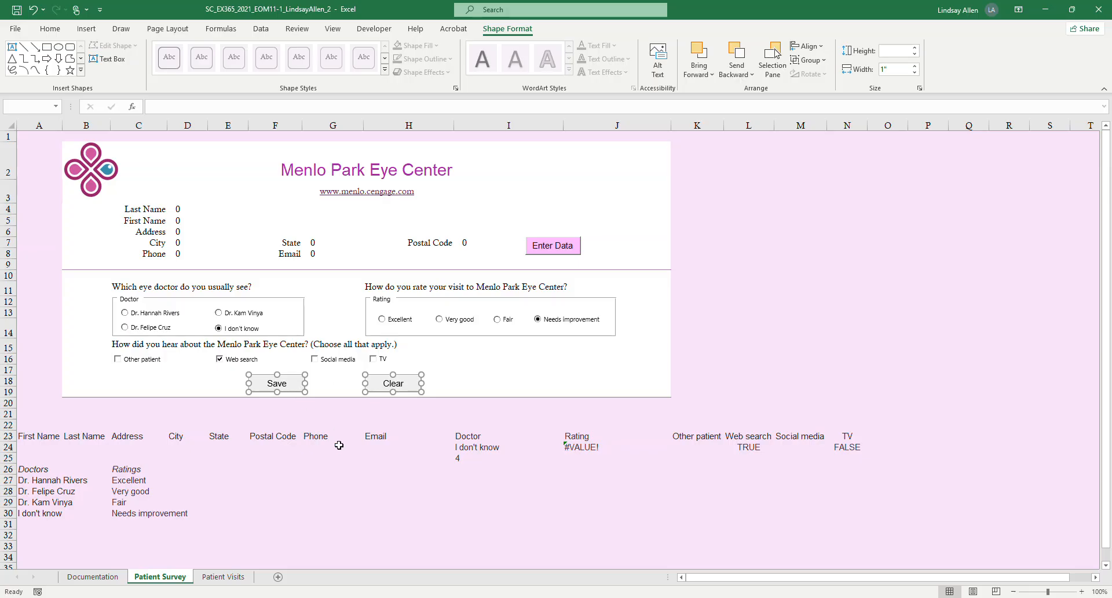
Switch to Word and highlight the rest of project step 8, about aligning the Clear button and assigning ClearData, in yellow.
left_click(353, 553)
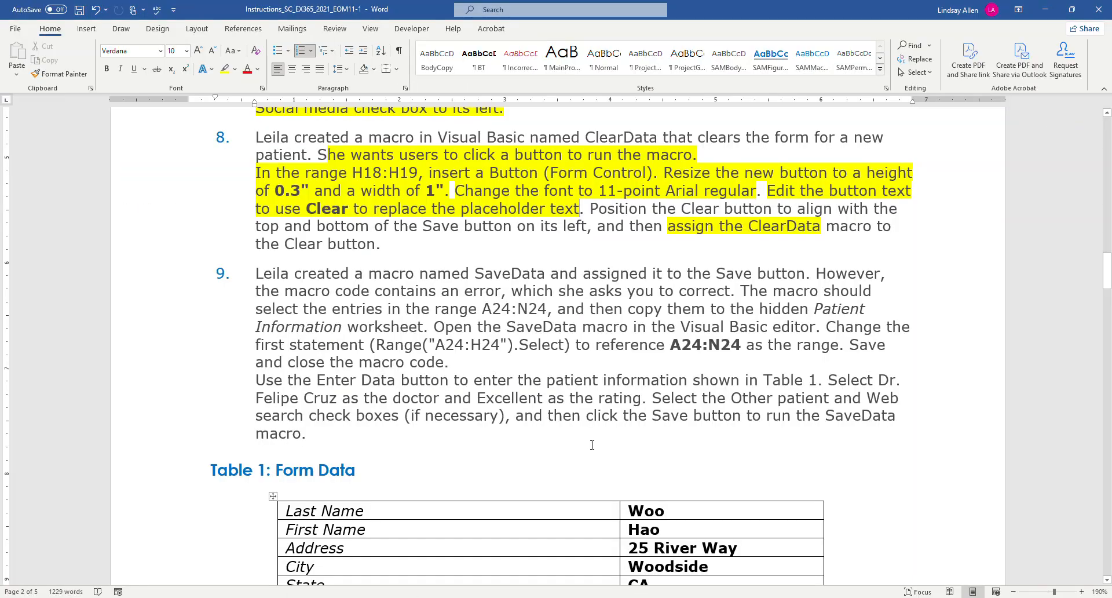
left_click_drag(590, 206, 595, 242)
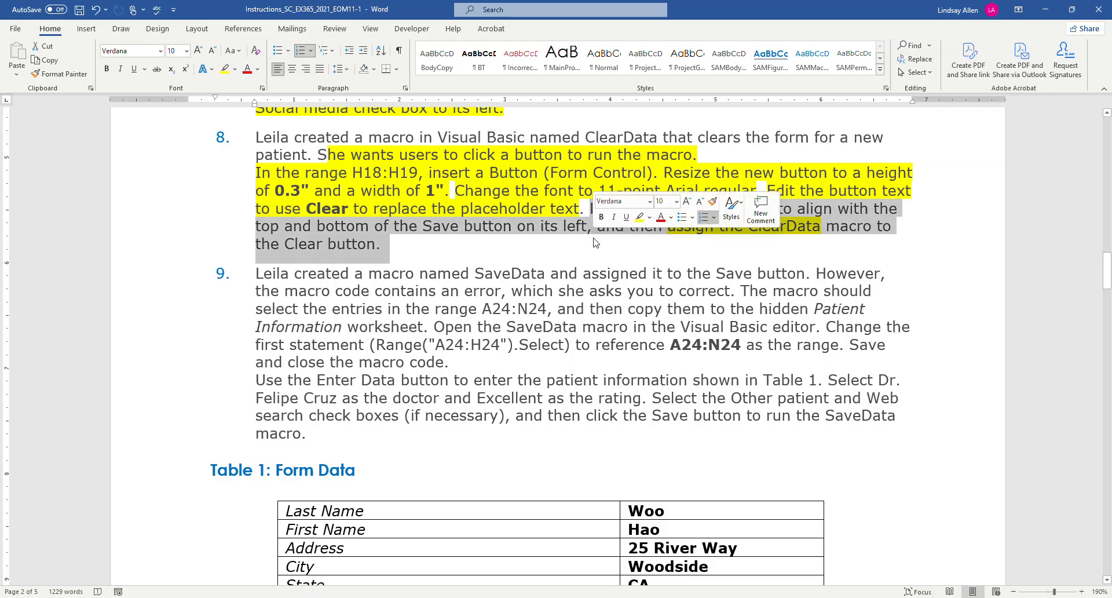
left_click(224, 69)
Read project step 9 in Word, and in Excel open the SaveData macro for editing in the Visual Basic editor.
scroll(507, 273, "down", 1)
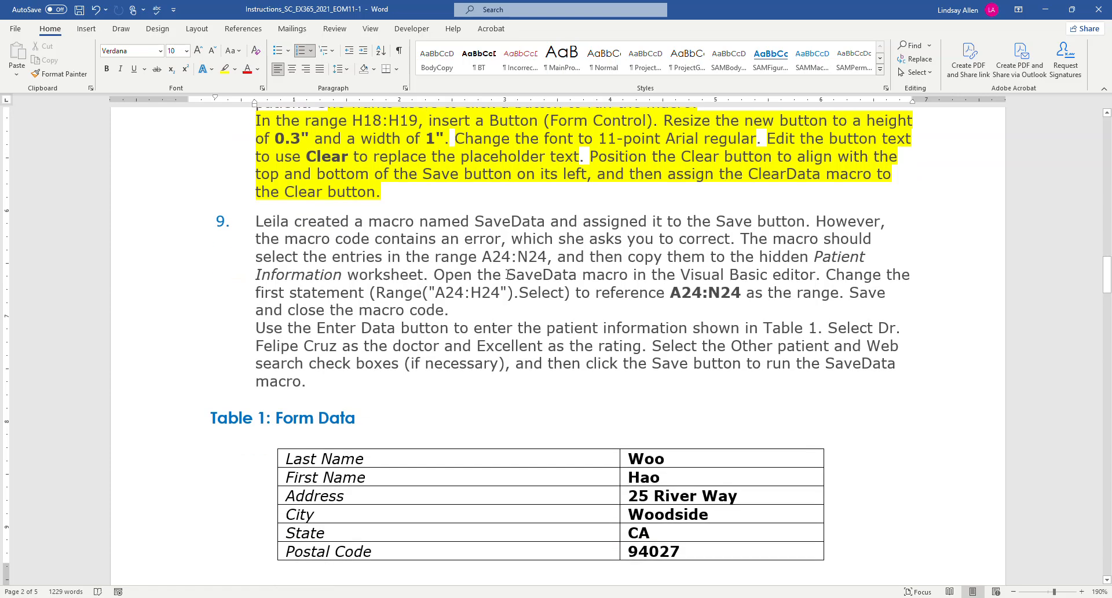
scroll(507, 275, "down", 1)
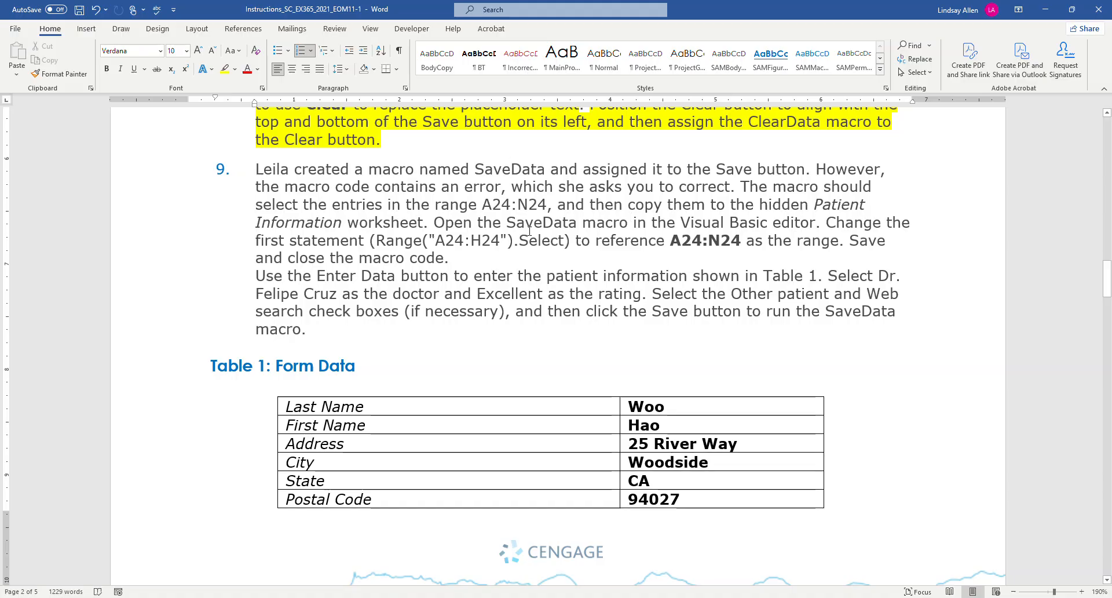
mouse_move(327, 597)
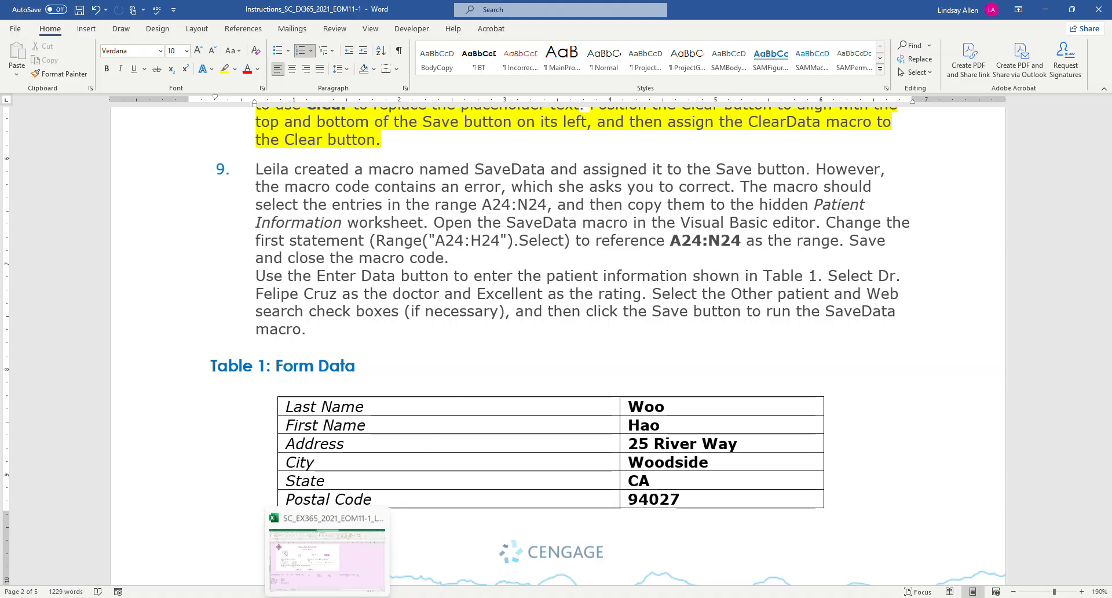
left_click(327, 556)
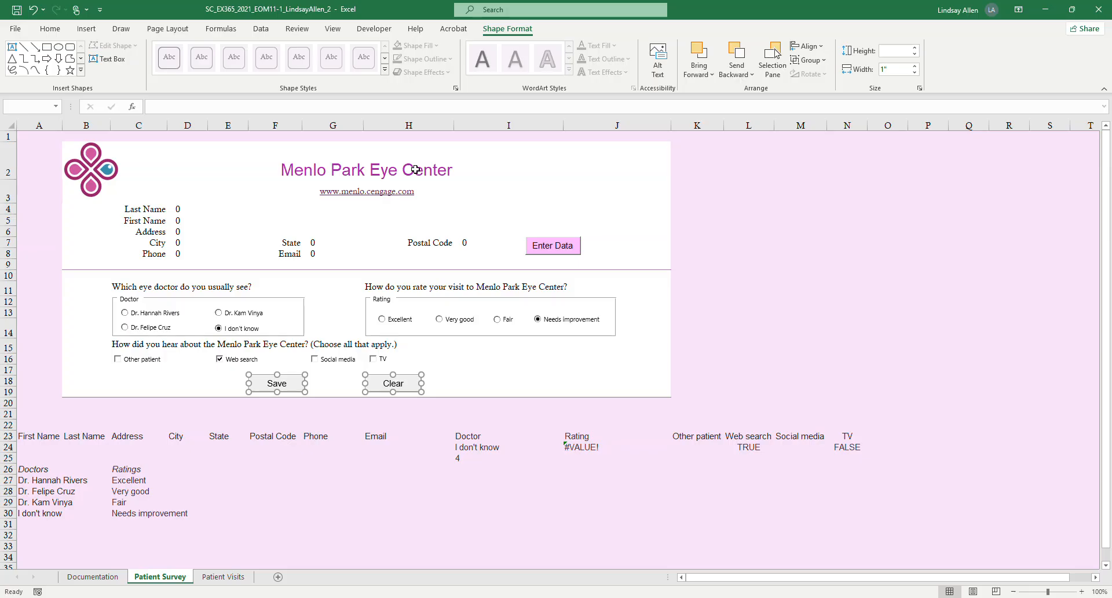
left_click(378, 30)
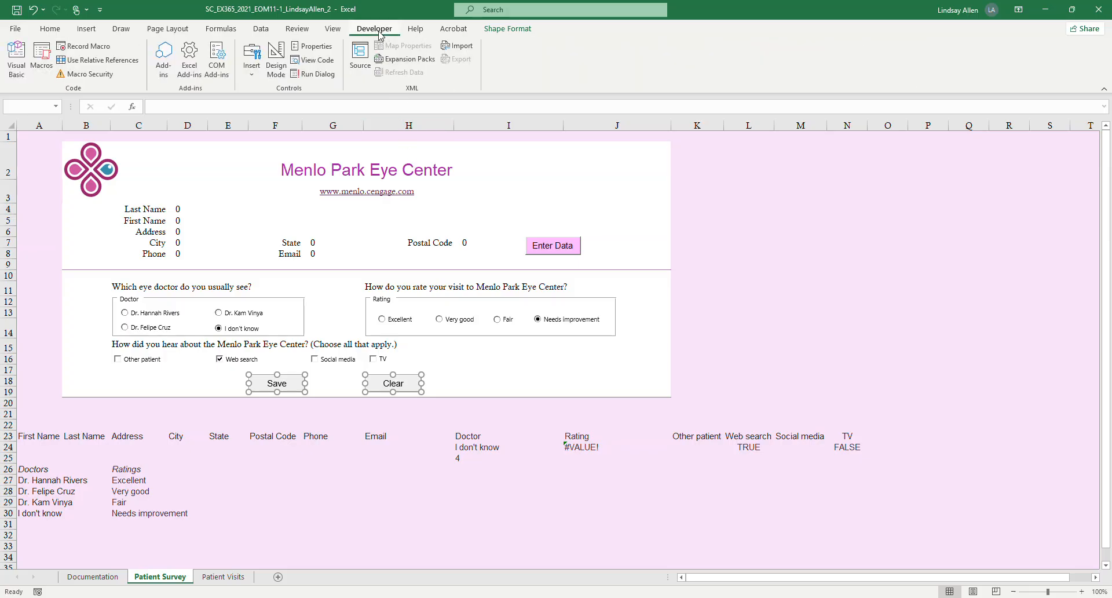
left_click(43, 63)
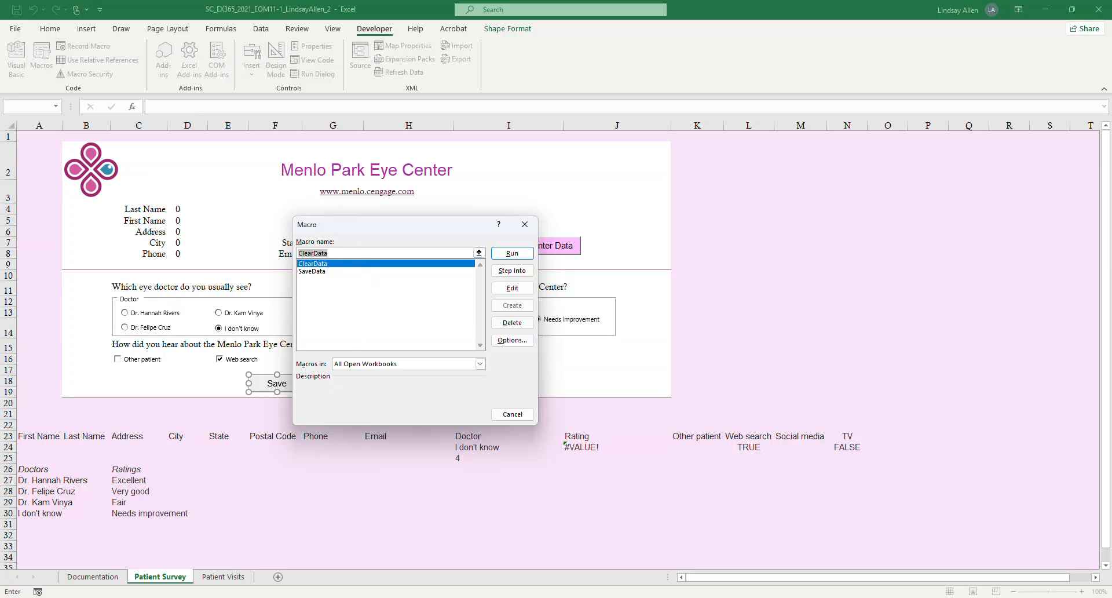
left_click(360, 582)
left_click(311, 272)
left_click(514, 289)
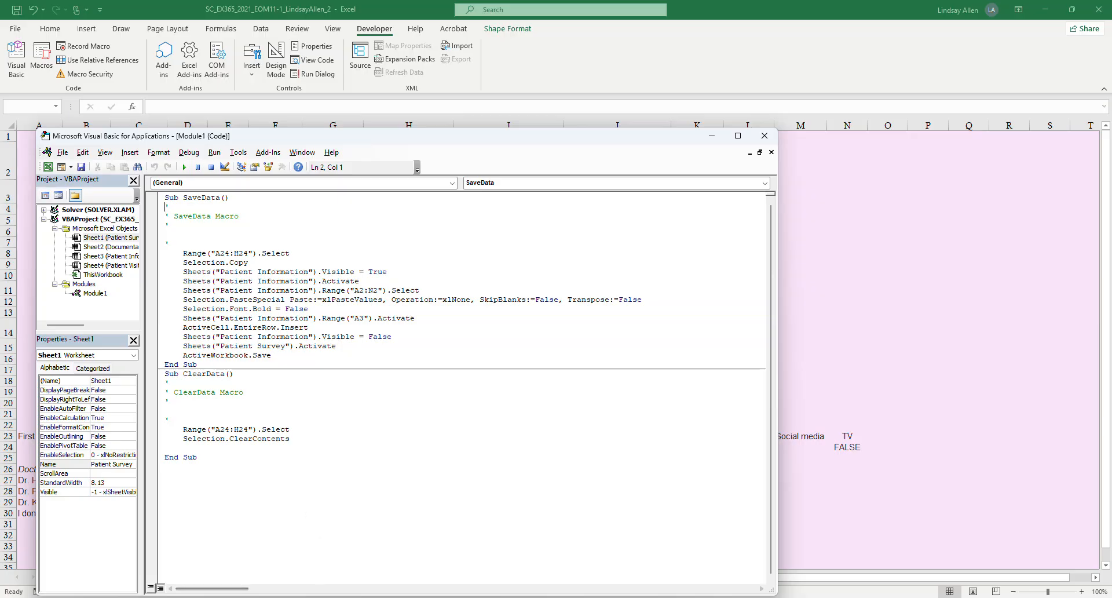
Change the range in SaveData's first Select statement to A24:N24, then save the macro code and close the Visual Basic editor.
mouse_move(362, 597)
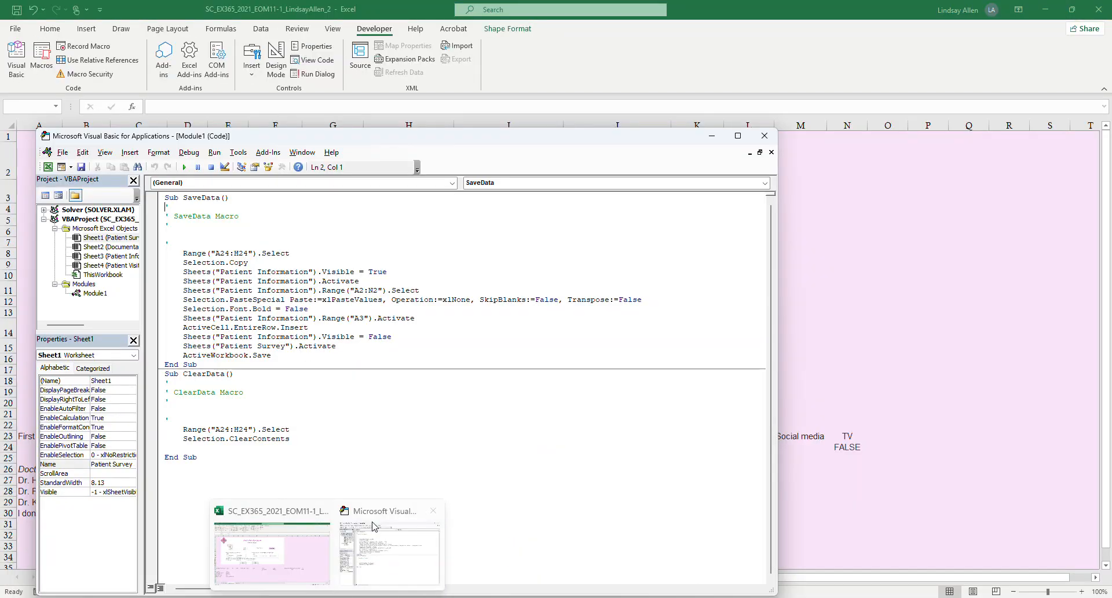
left_click(238, 253)
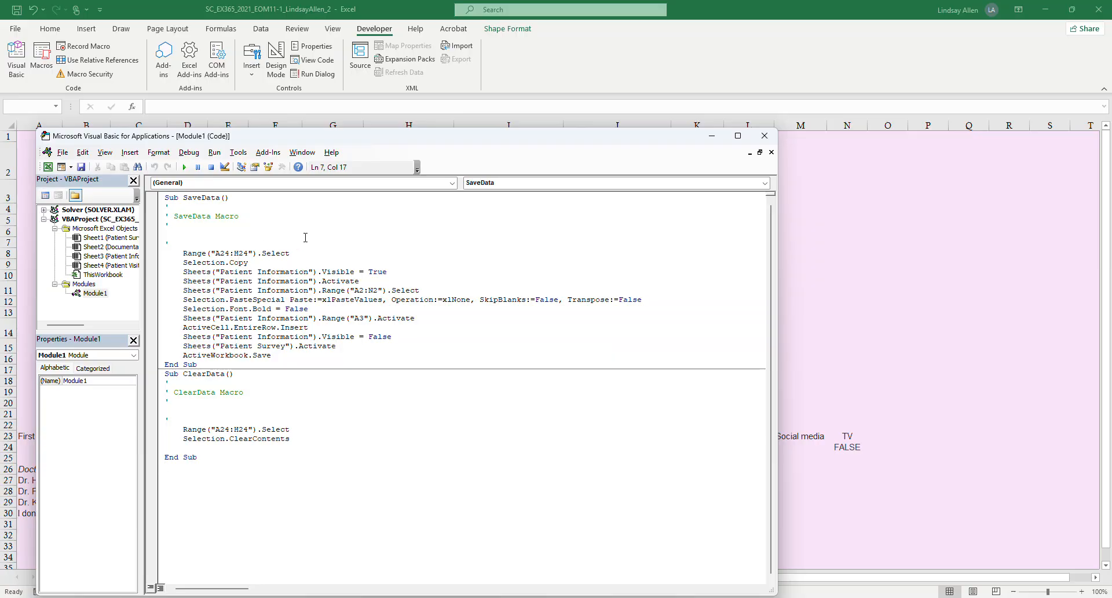
key("BackSpace")
type("N")
left_click(84, 167)
left_click(765, 137)
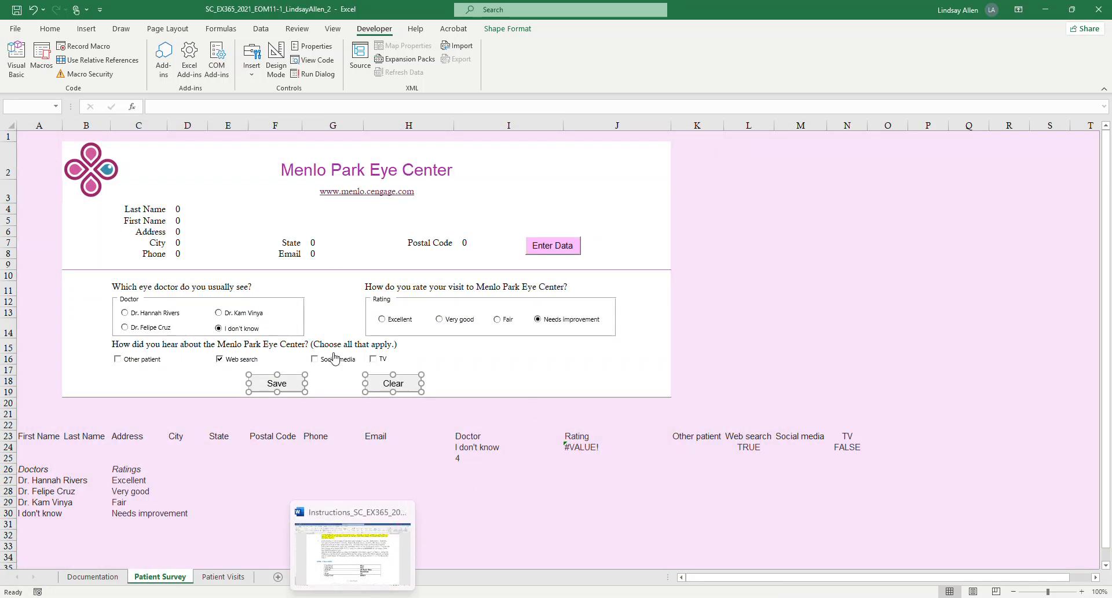
Switch to Word and highlight the first paragraph of project step 9, about correcting the SaveData macro, in yellow.
left_click(371, 597)
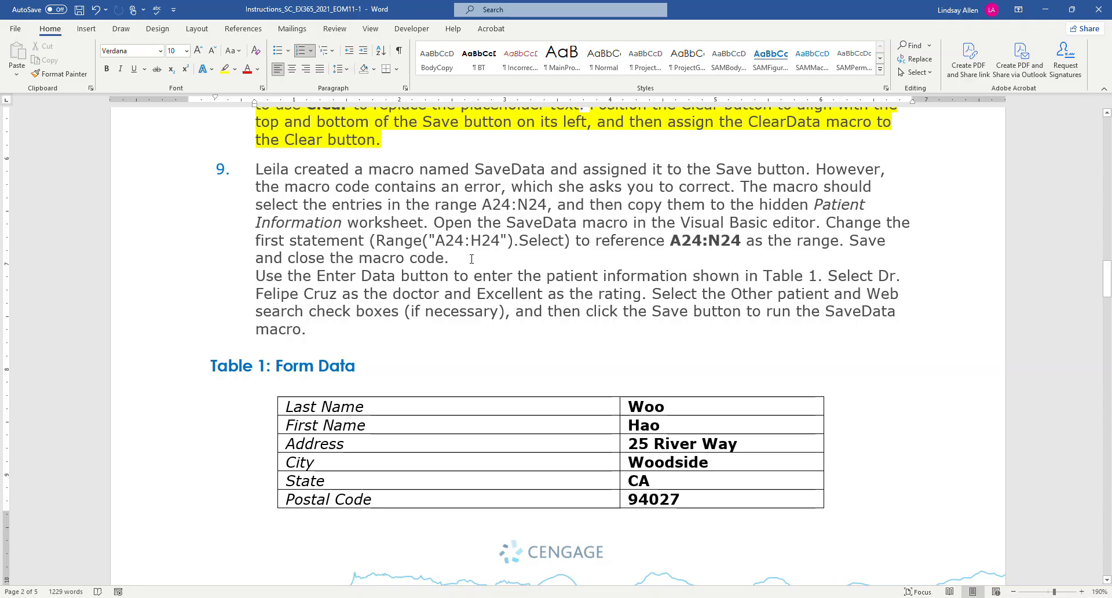
left_click_drag(449, 258, 261, 178)
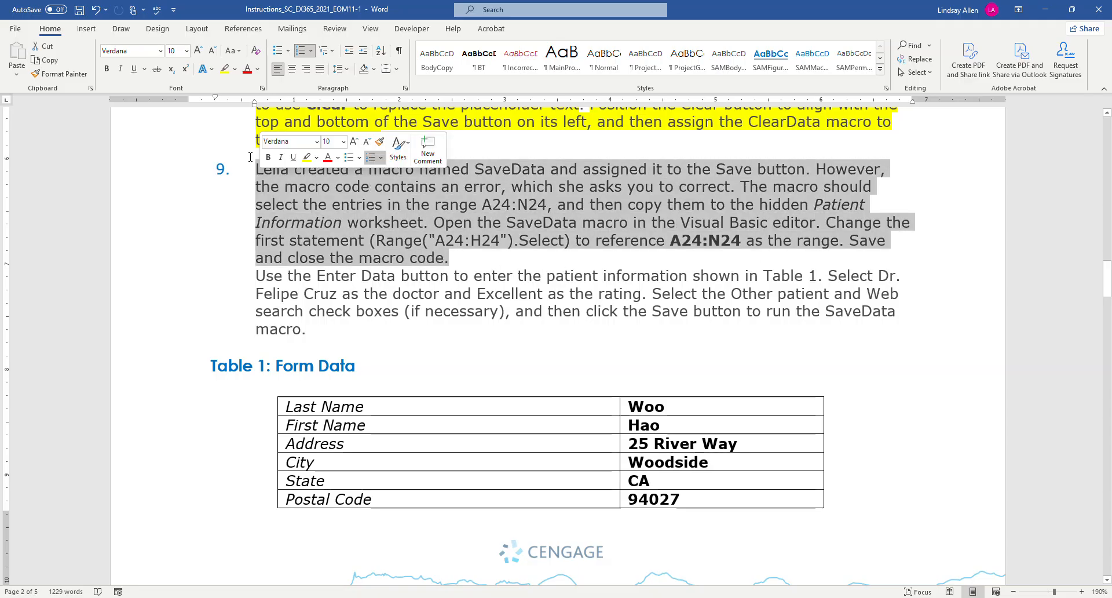
left_click(225, 69)
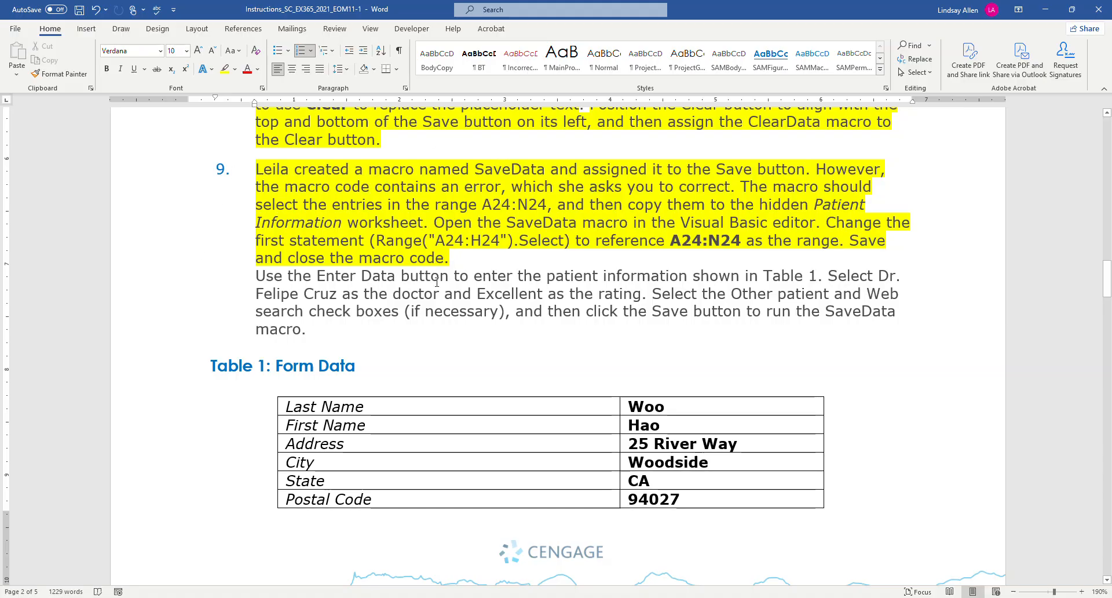
Highlight the sentence in project step 9 about selecting the doctor and the Excellent rating in turquoise.
scroll(590, 292, "down", 1)
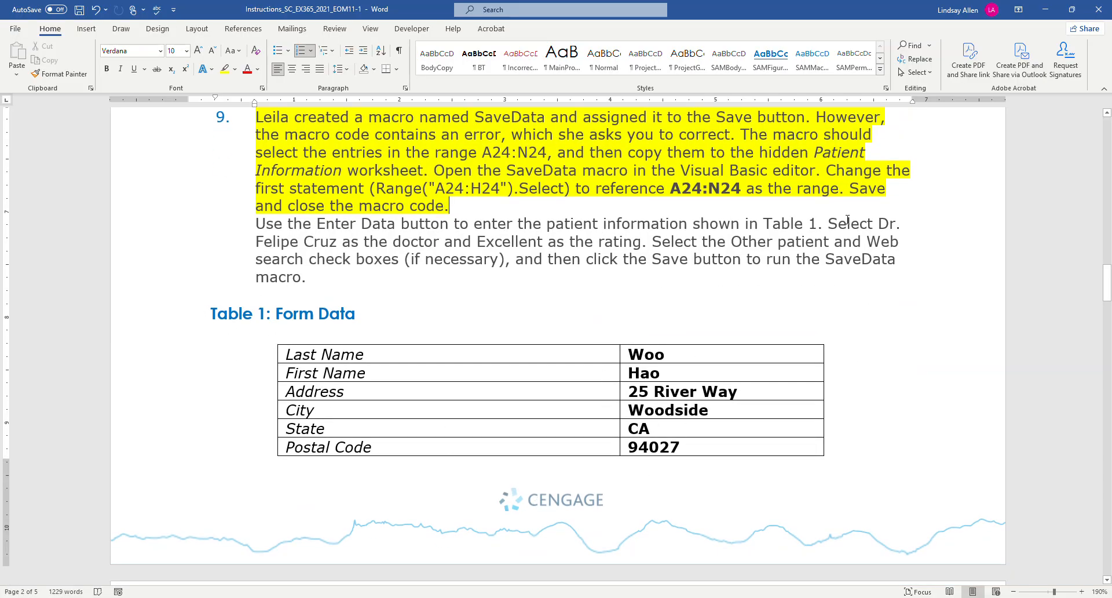
left_click_drag(829, 224, 634, 240)
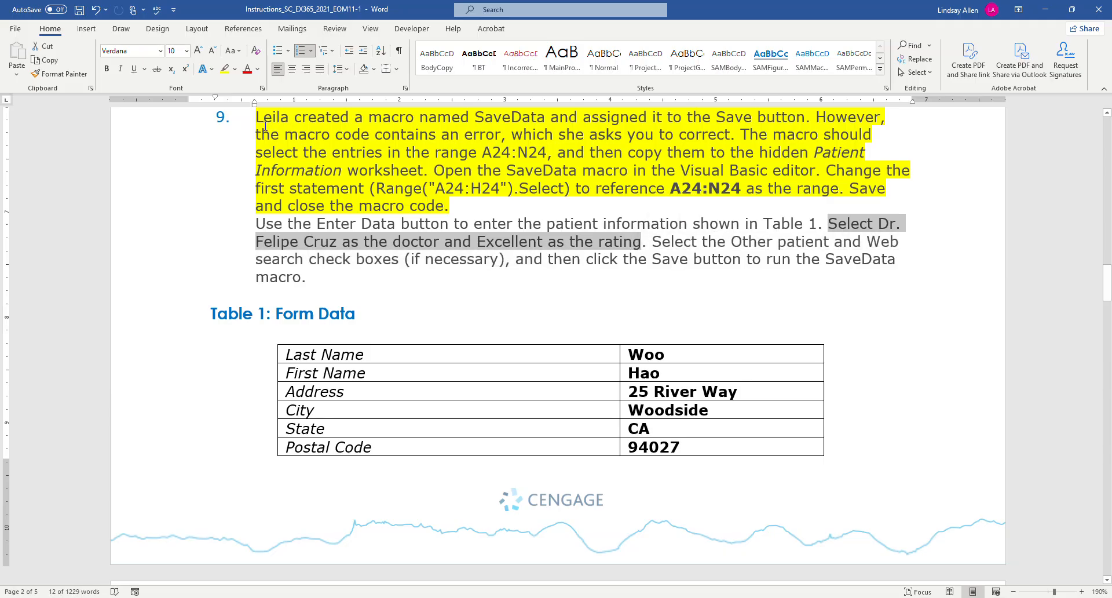
left_click(235, 70)
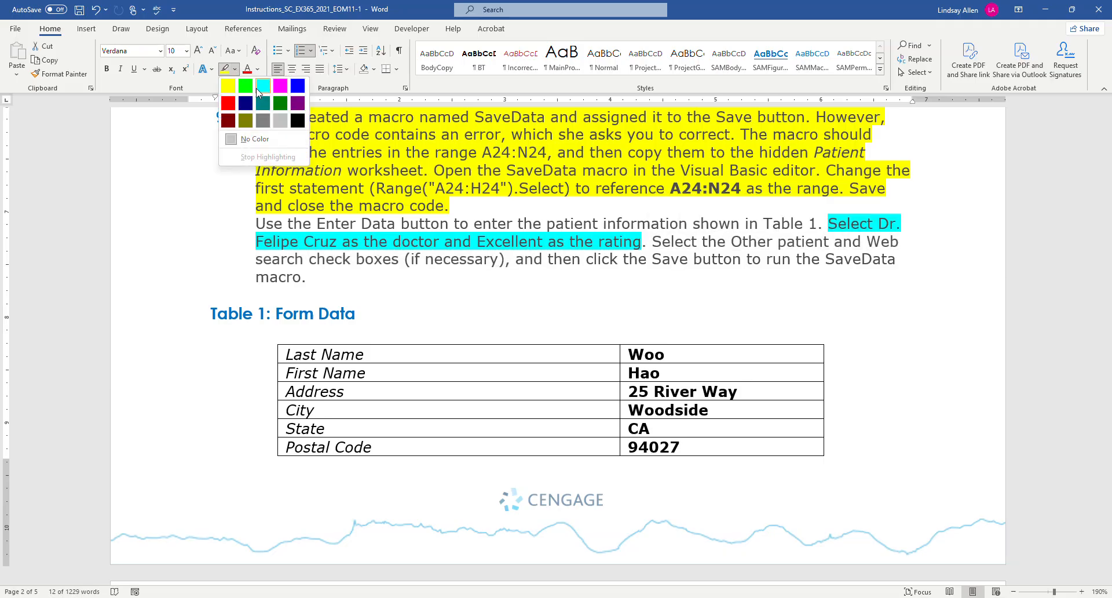
key("Escape")
left_click(524, 308)
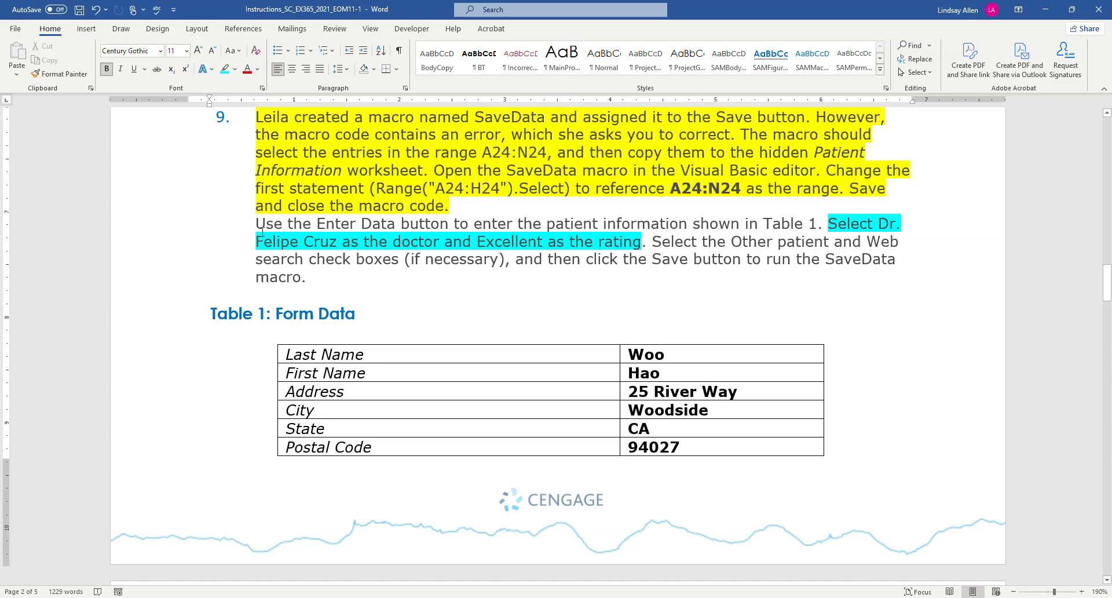
Highlight the sentence in project step 9 about entering Table 1's patient information with the Enter Data button in yellow.
left_click_drag(257, 224, 817, 223)
left_click(236, 69)
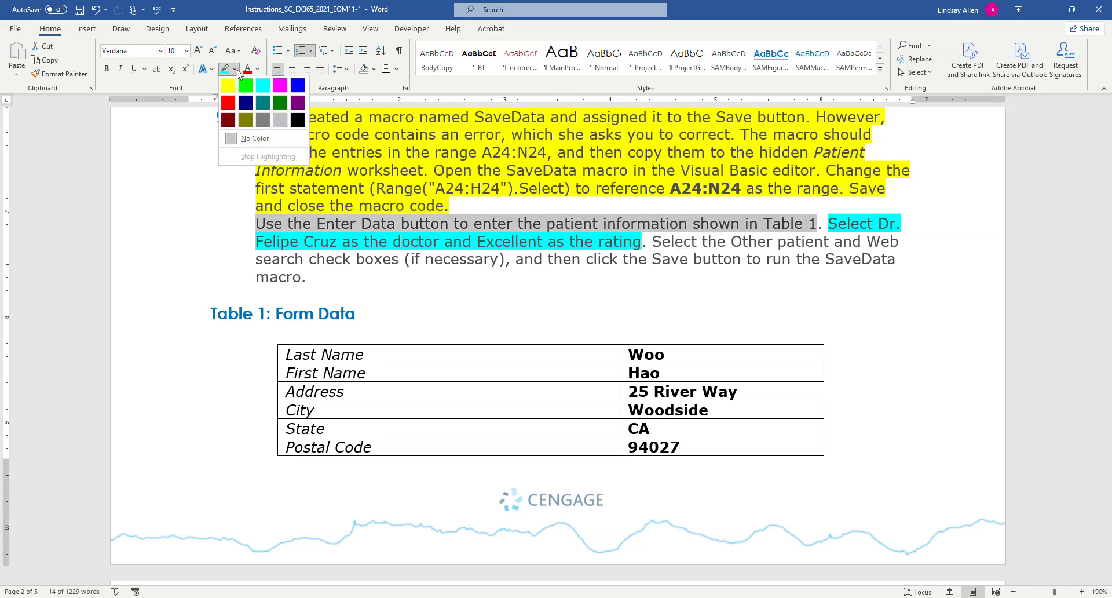
left_click(228, 85)
left_click(456, 379)
Read Table 1, switch to Excel, and start Enter Data on the Patient Survey sheet, entering the patient's last and first names.
scroll(456, 379, "down", 1)
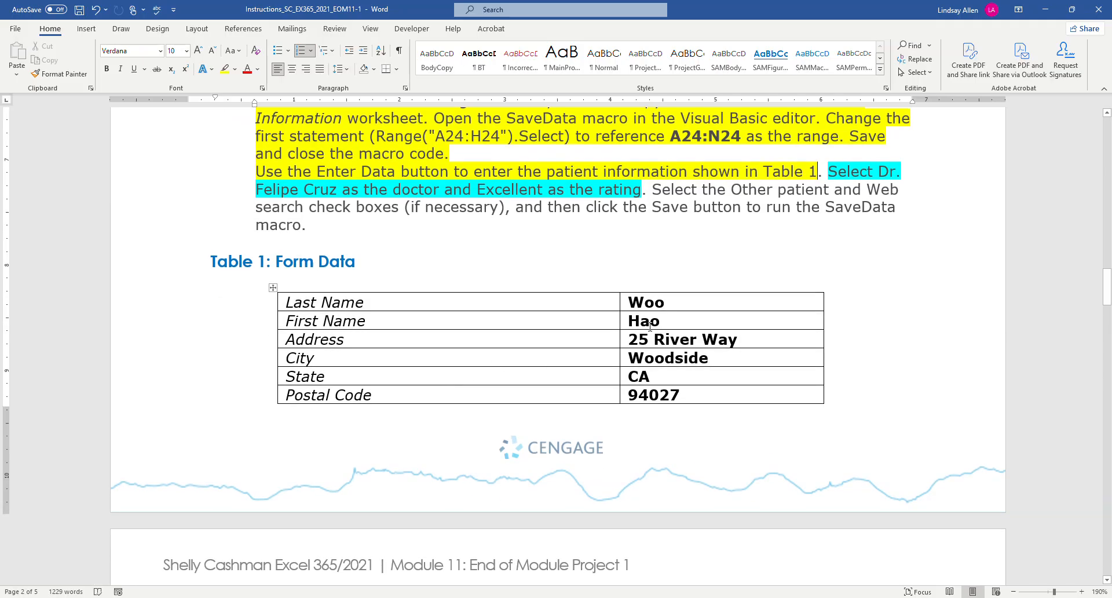
scroll(650, 326, "down", 3)
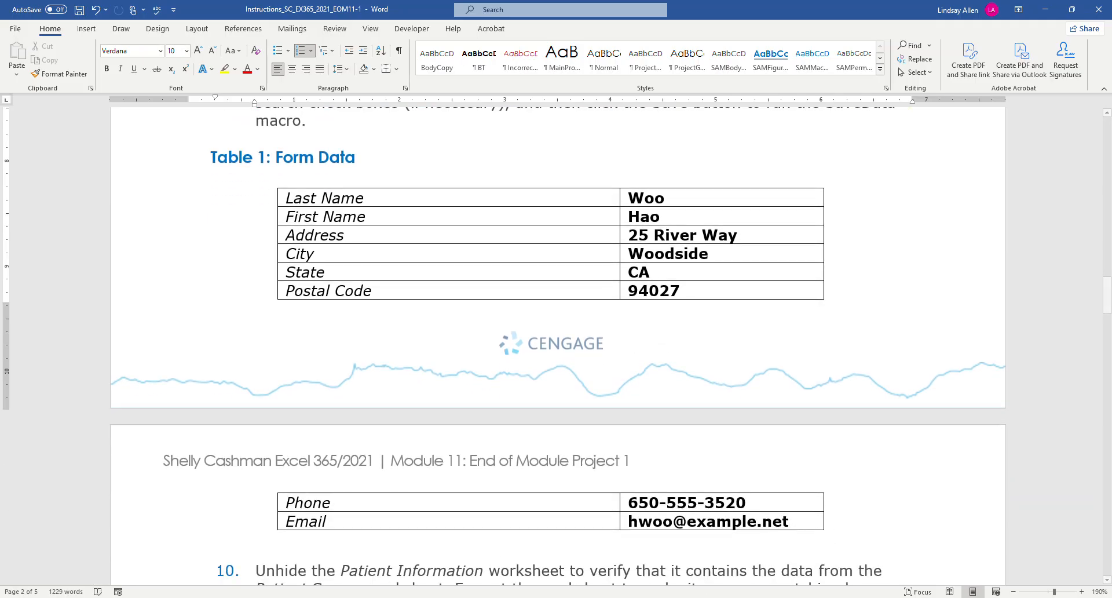
left_click(358, 560)
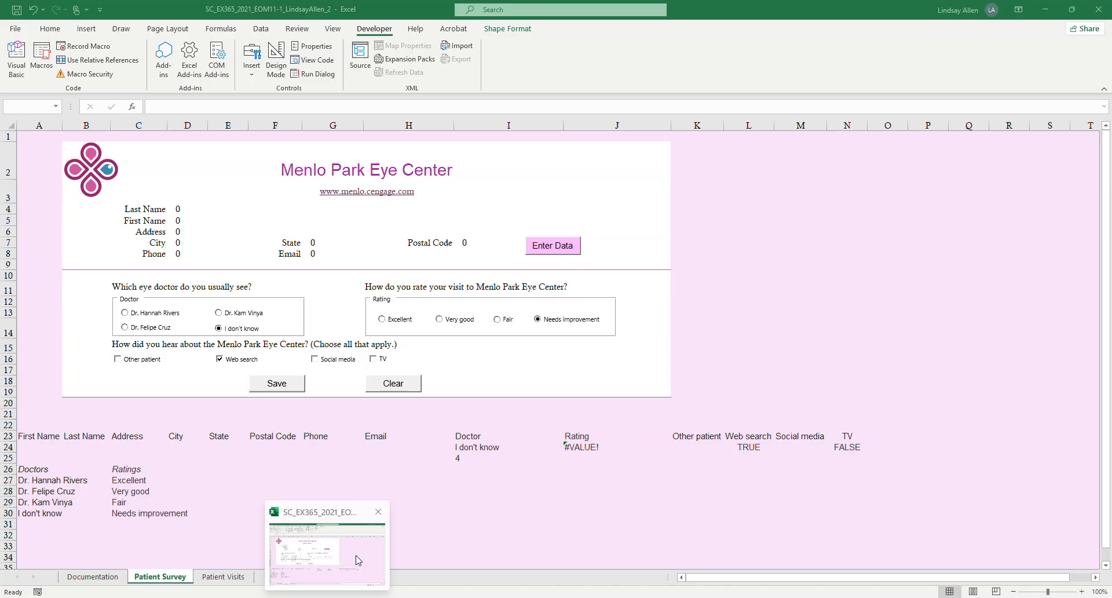
left_click(729, 262)
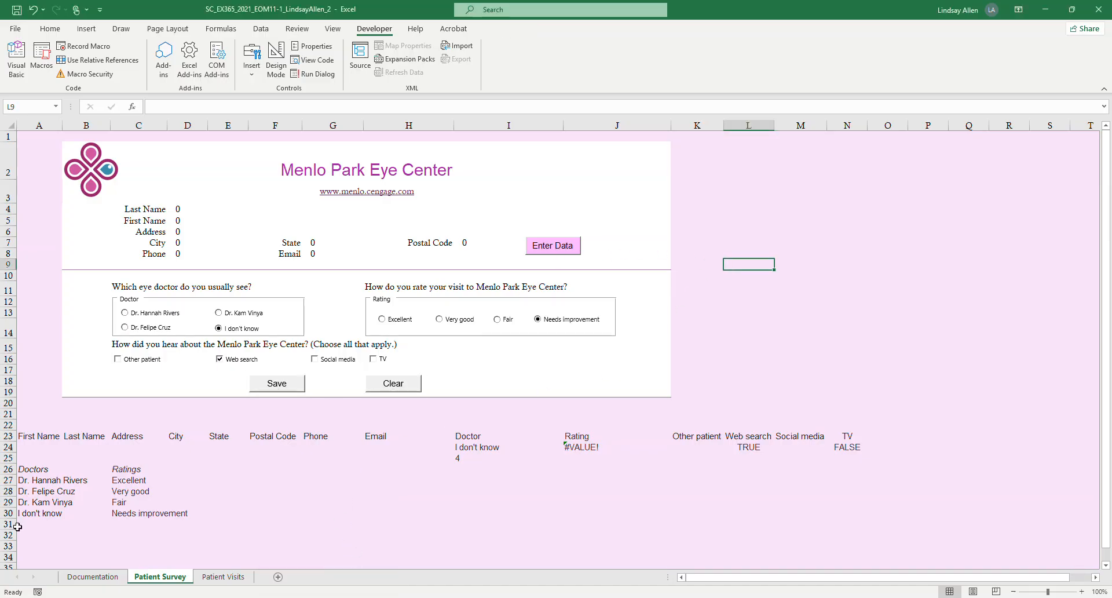
left_click(546, 248)
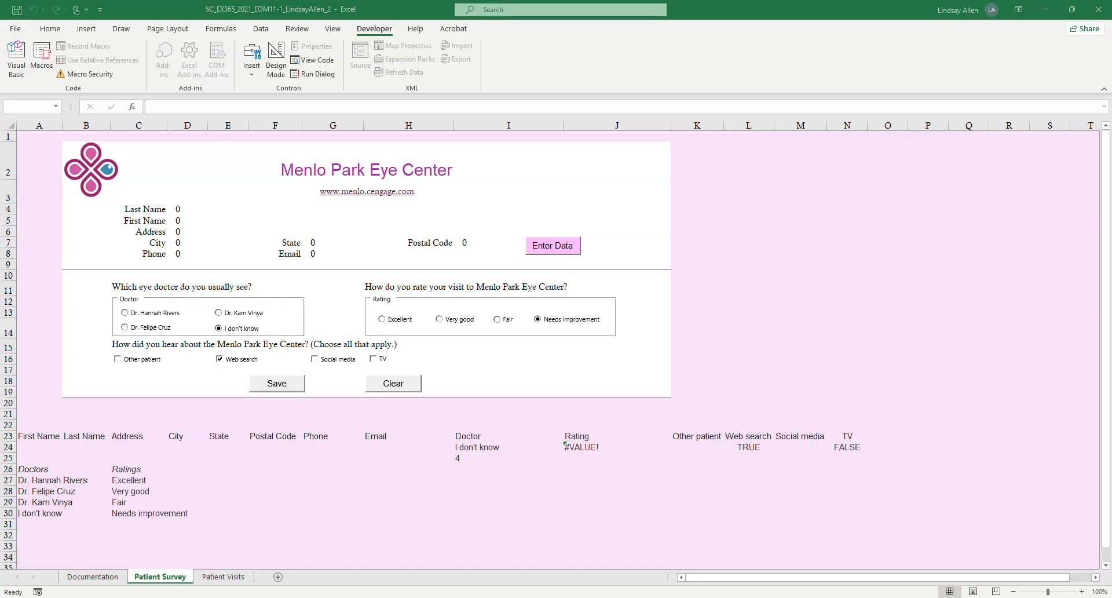
left_click_drag(318, 284, 541, 159)
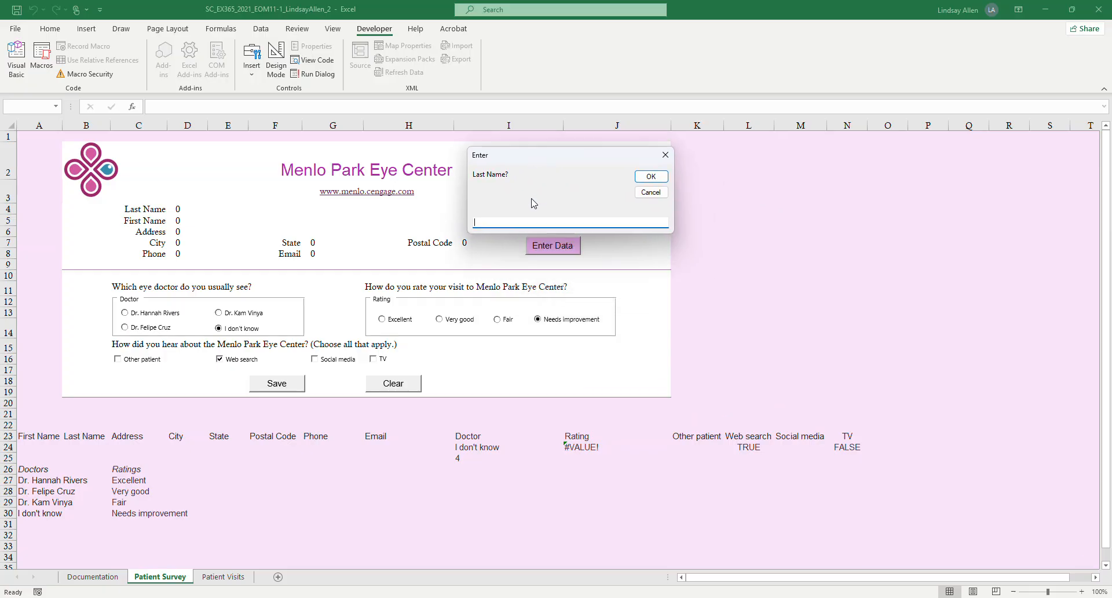
key("Return")
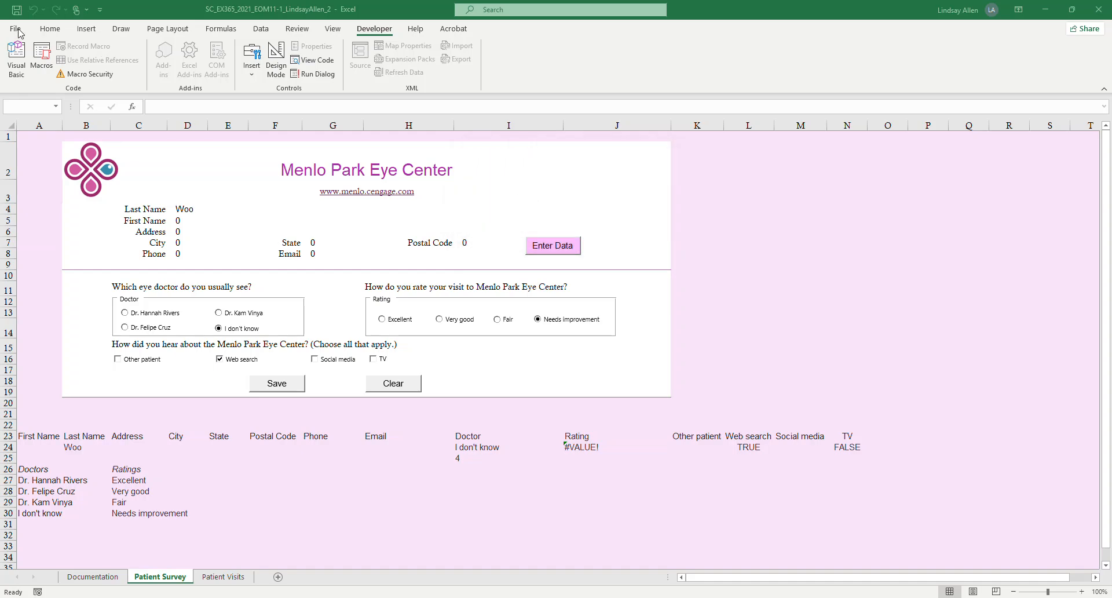
left_click_drag(513, 232, 612, 177)
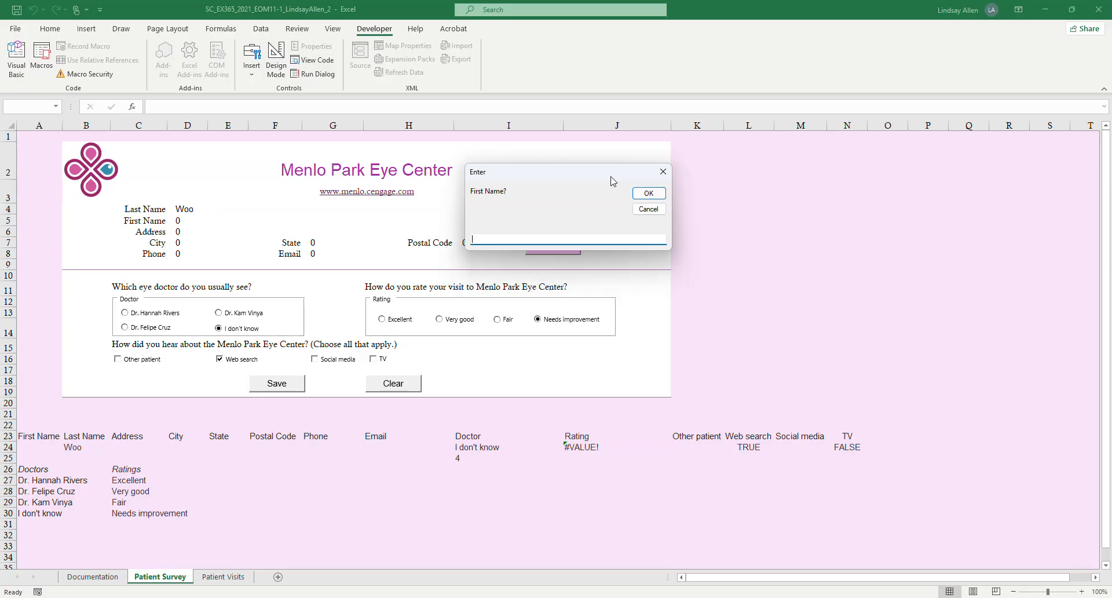
key("Return")
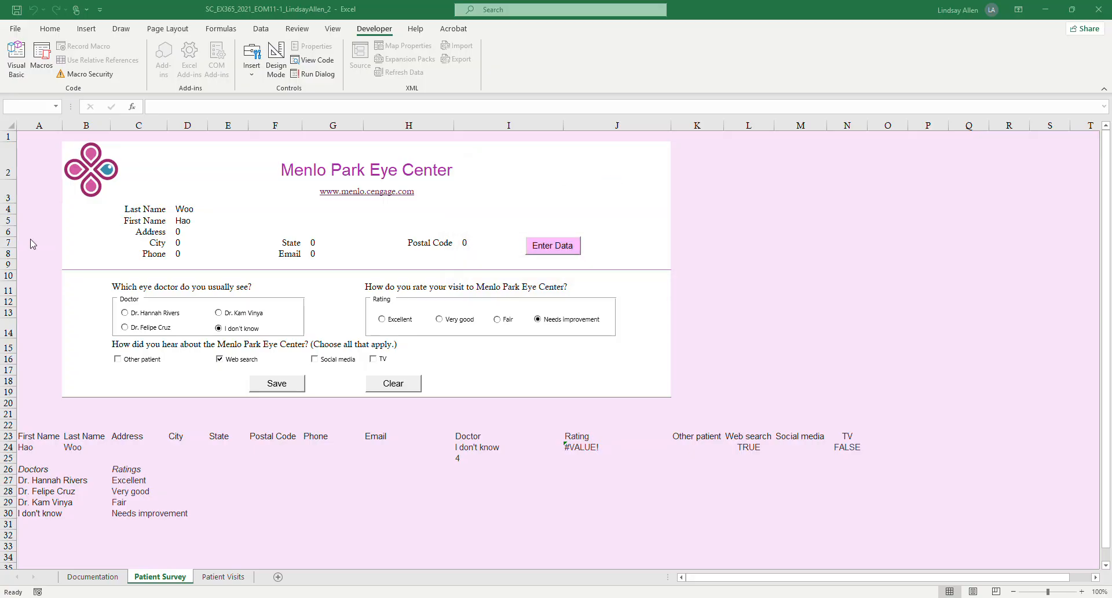
Enter the patient's street address and city from Table 1 in the data entry prompts.
left_click_drag(492, 174, 639, 157)
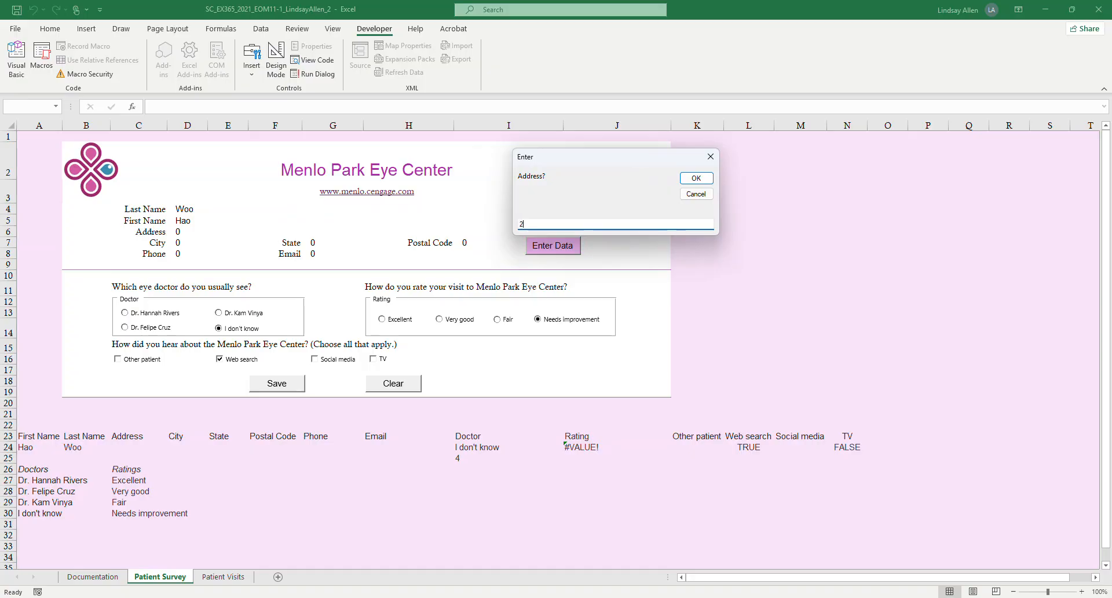
key("Return")
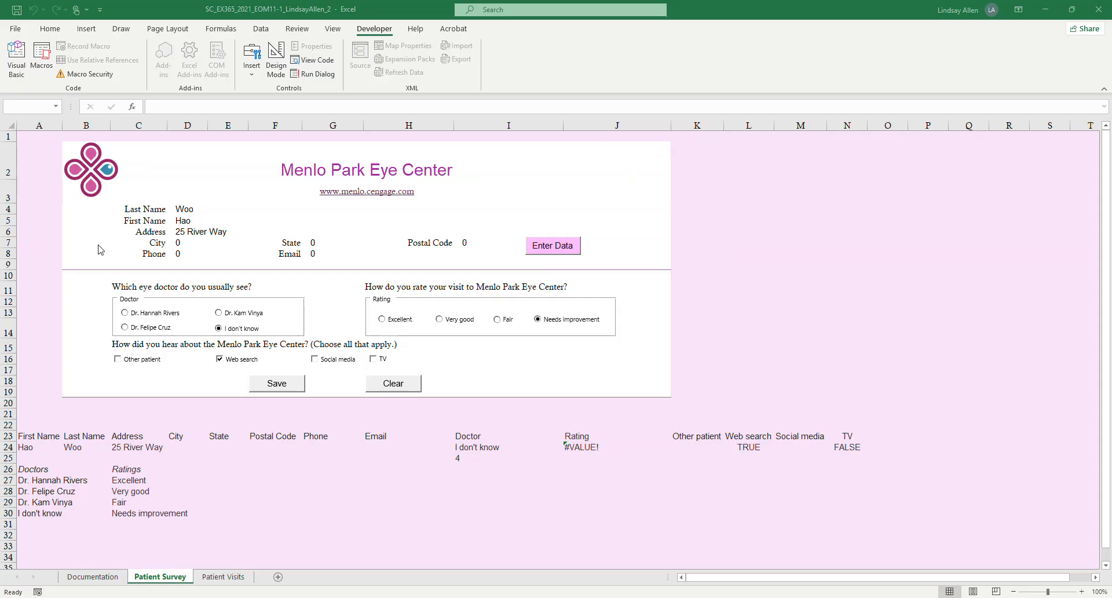
left_click_drag(167, 187, 592, 169)
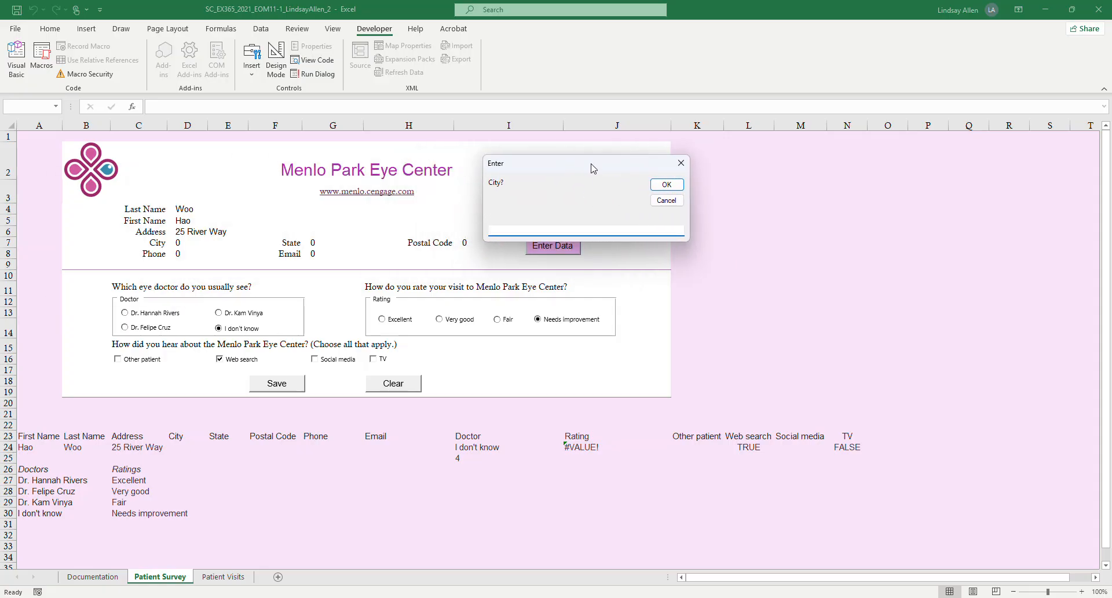
type("Woodside")
key("Return")
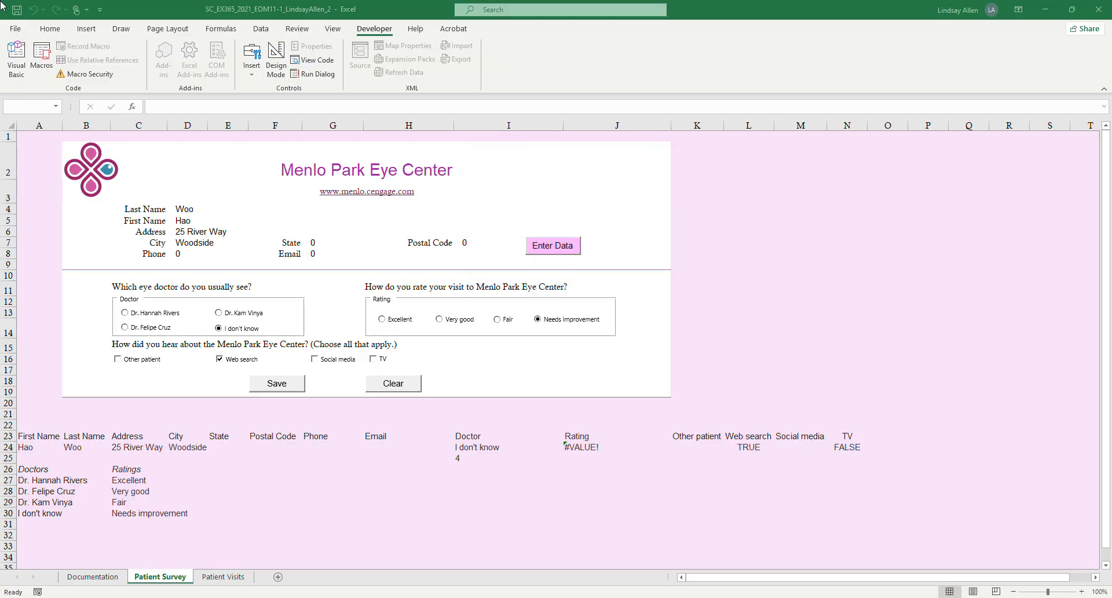
Enter the patient's state and postal code from Table 1 in the data entry prompts.
left_click_drag(381, 274, 707, 191)
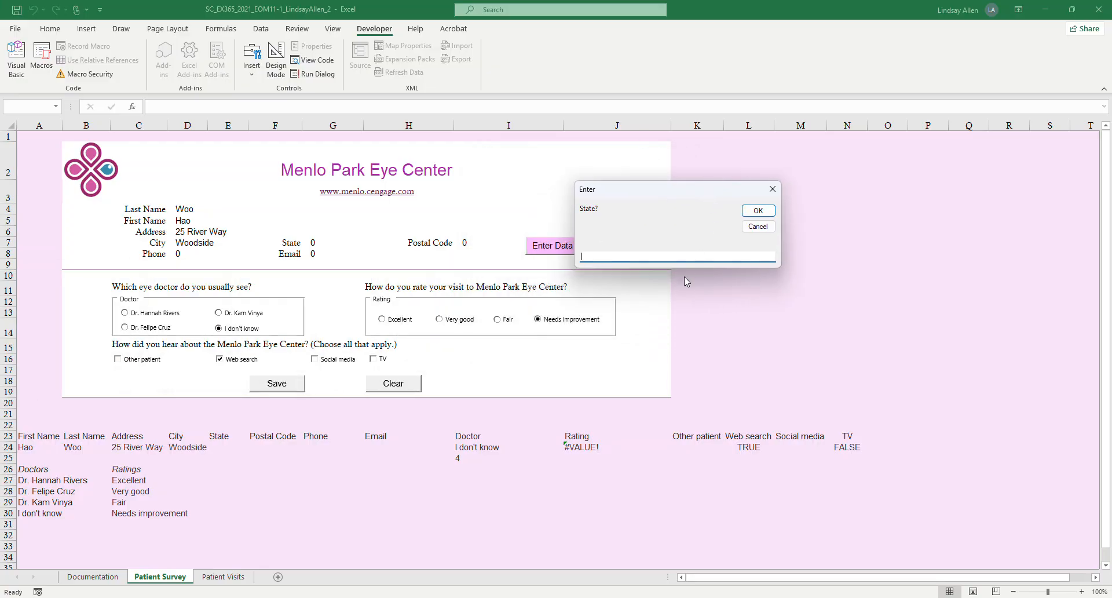
type("CA")
left_click(766, 213)
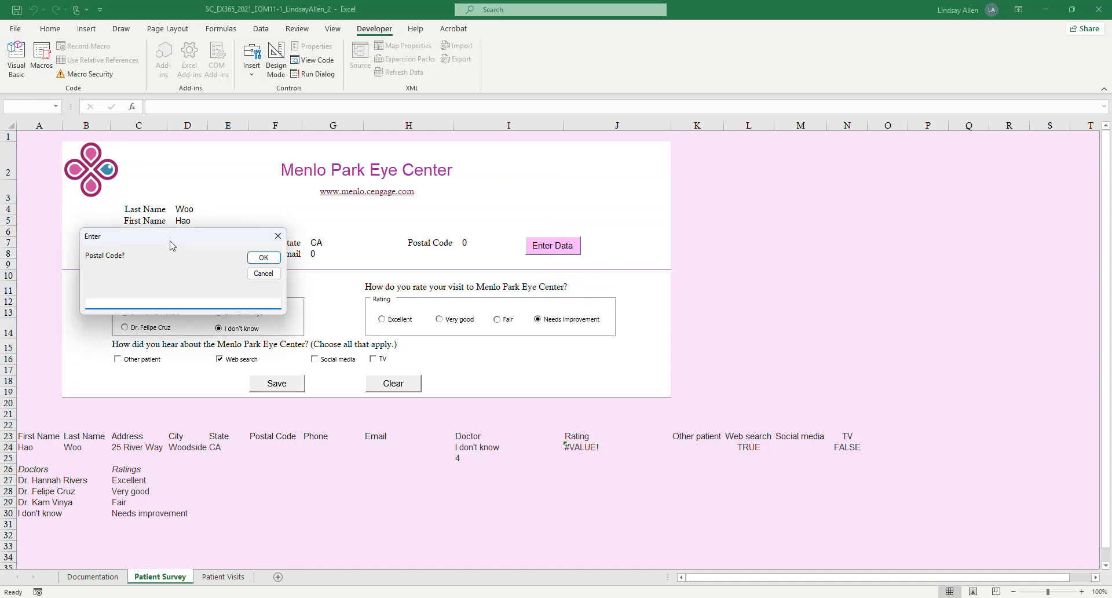
left_click_drag(173, 234, 686, 169)
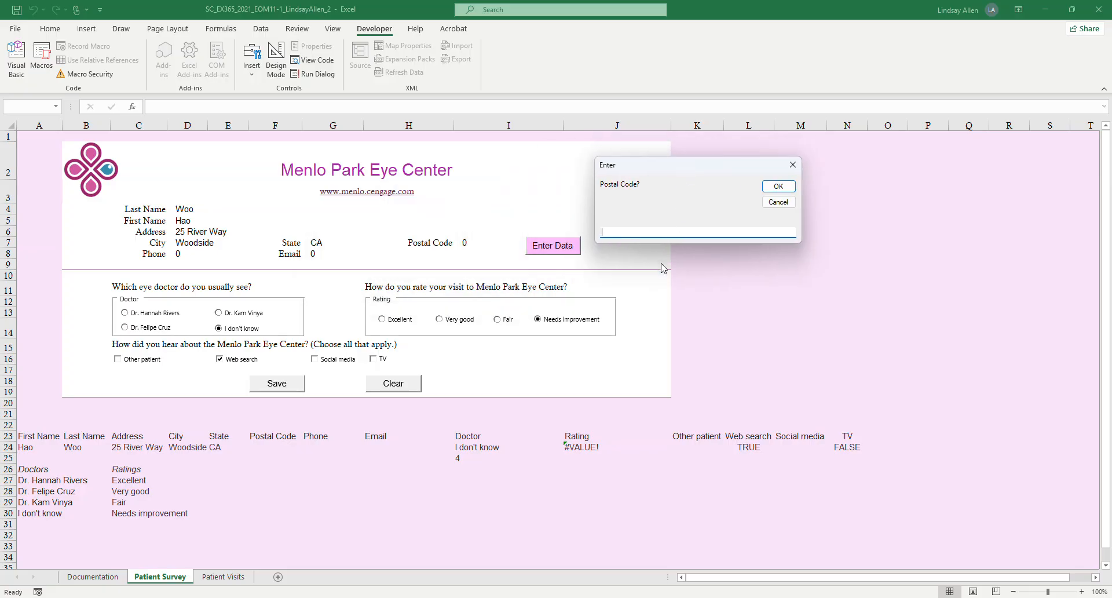
type("94027")
left_click(788, 186)
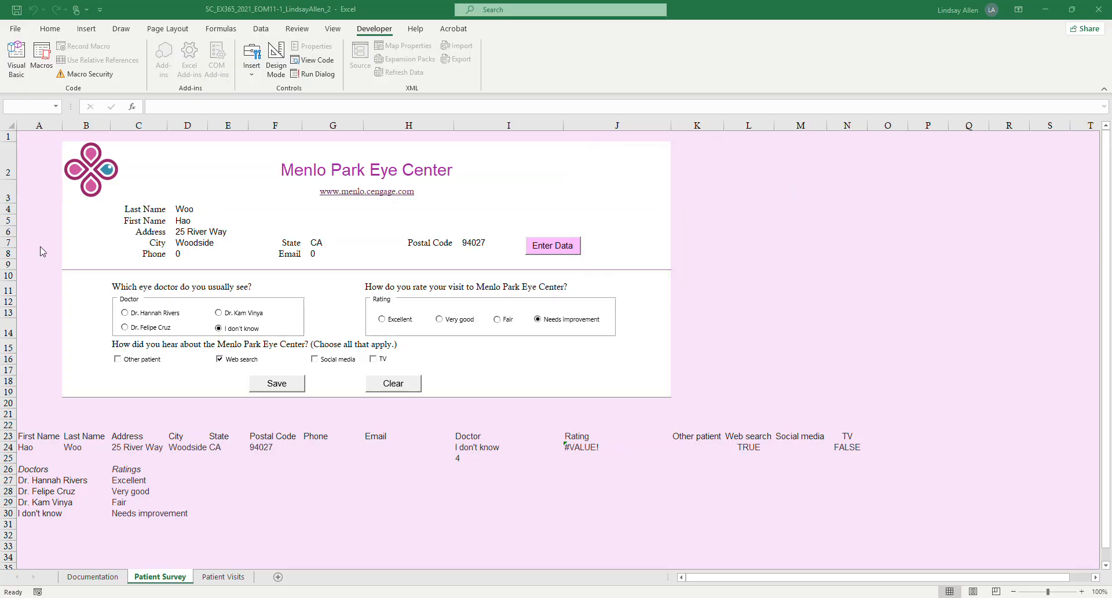
Enter the patient's phone number from Table 1 in the Phone prompt.
left_click_drag(40, 250, 766, 226)
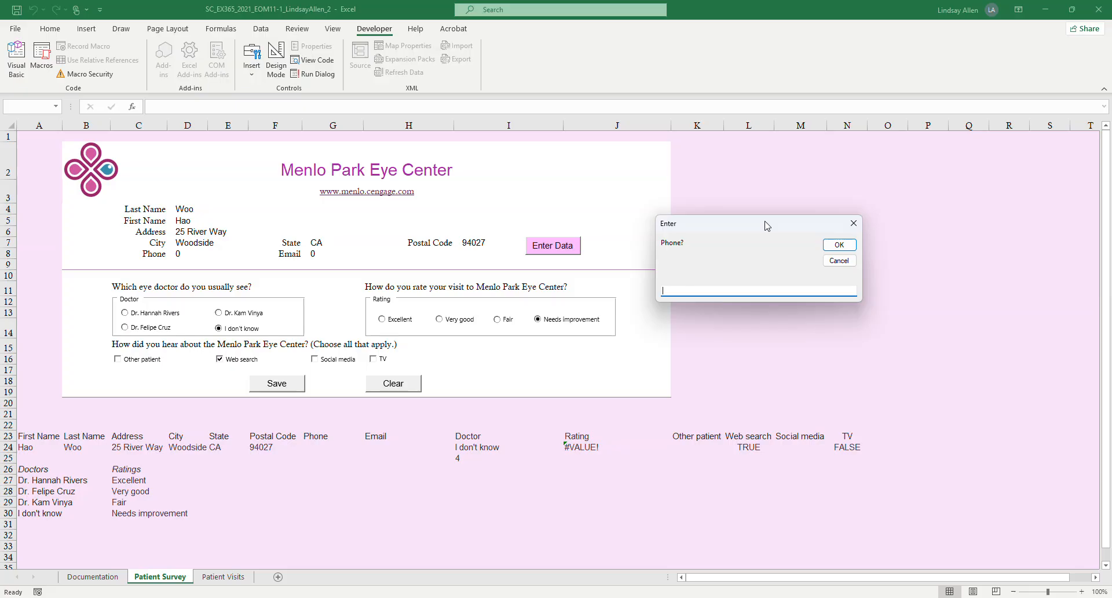
type("650-555-3520")
left_click(841, 246)
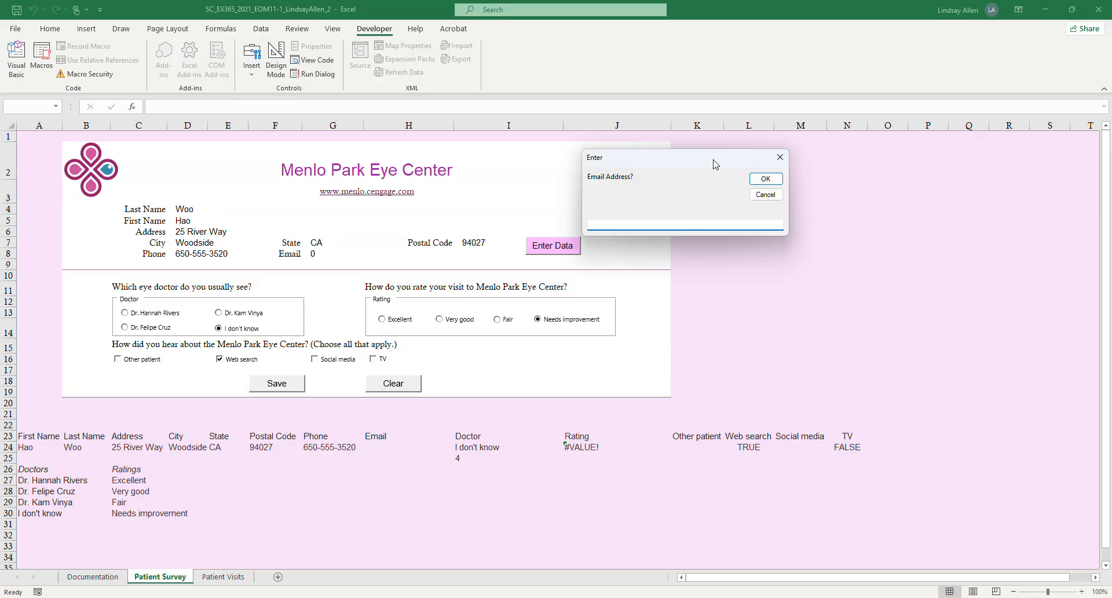
Enter the patient's e-mail address from Table 1 in the last data entry prompt.
type("hwoo@examn")
type("le.net")
left_click(764, 179)
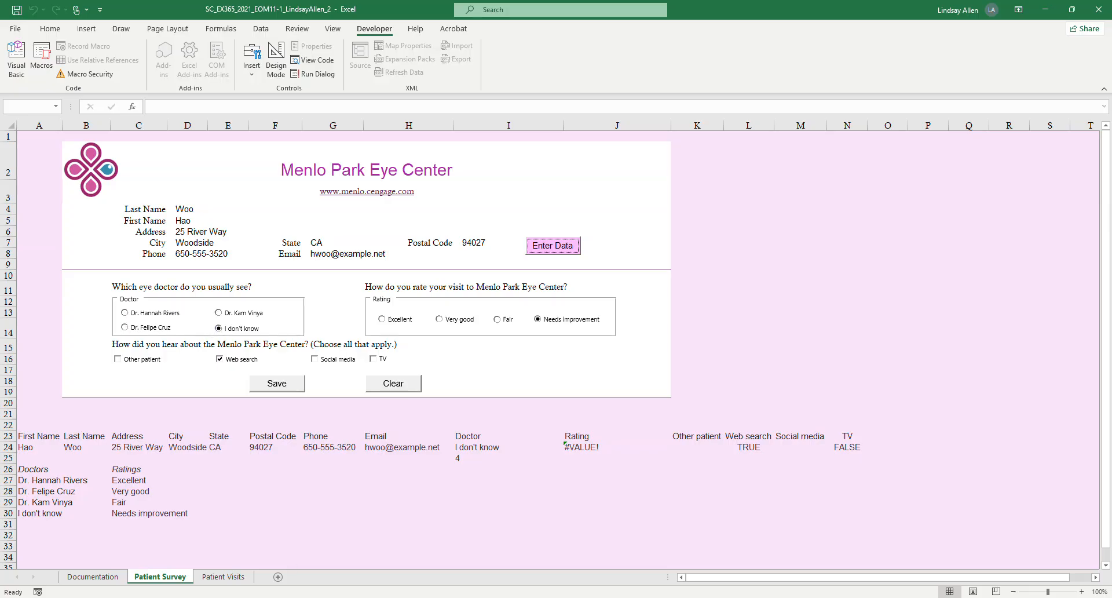
Check project step 9 in Word, and in Excel select the doctor it names and the Excellent rating on the survey form.
left_click(354, 597)
scroll(537, 362, "up", 3)
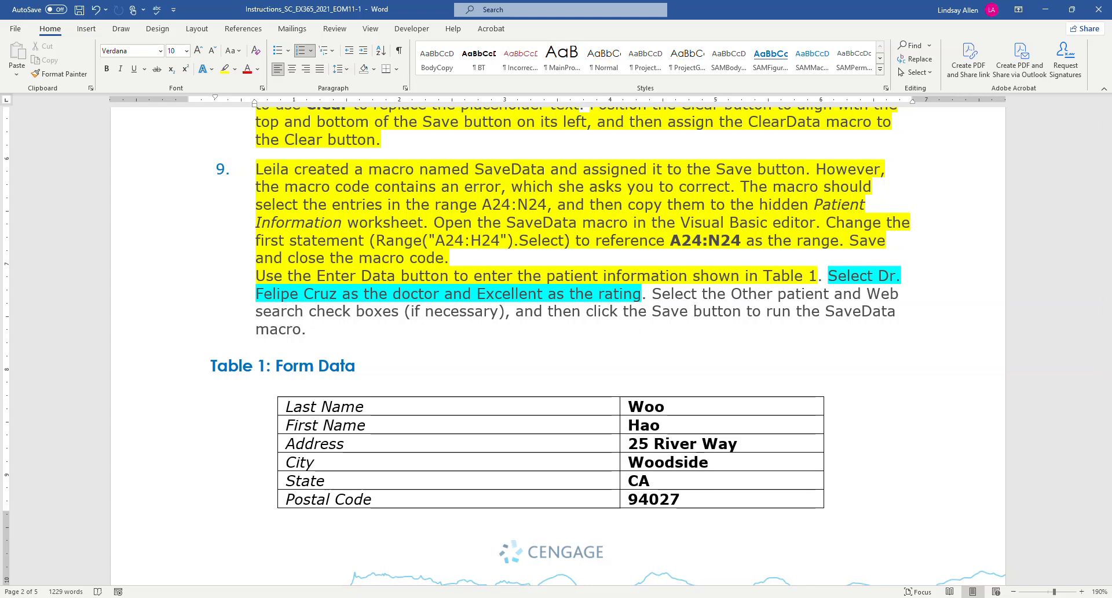
left_click(327, 597)
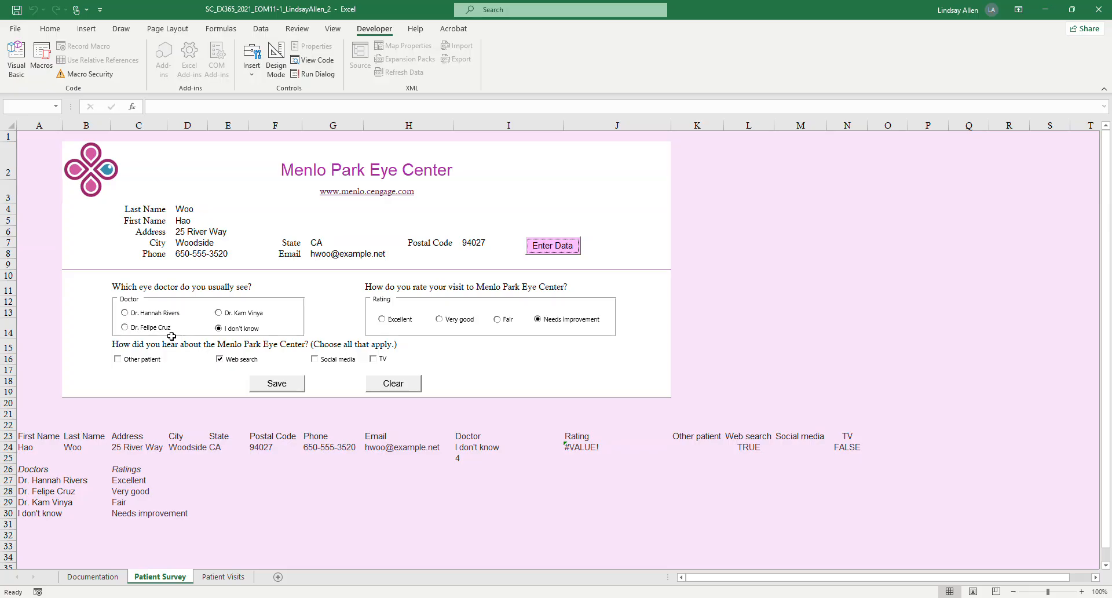
left_click(125, 329)
left_click(382, 319)
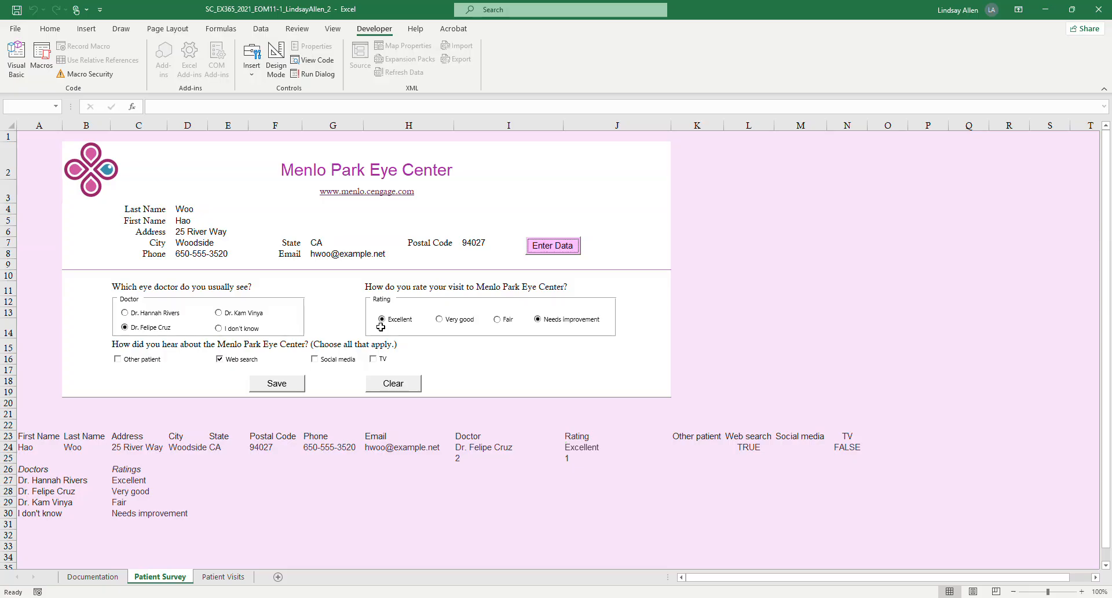
Set the value of the Needs improvement option button to Unchecked in its Format Control settings.
right_click(573, 328)
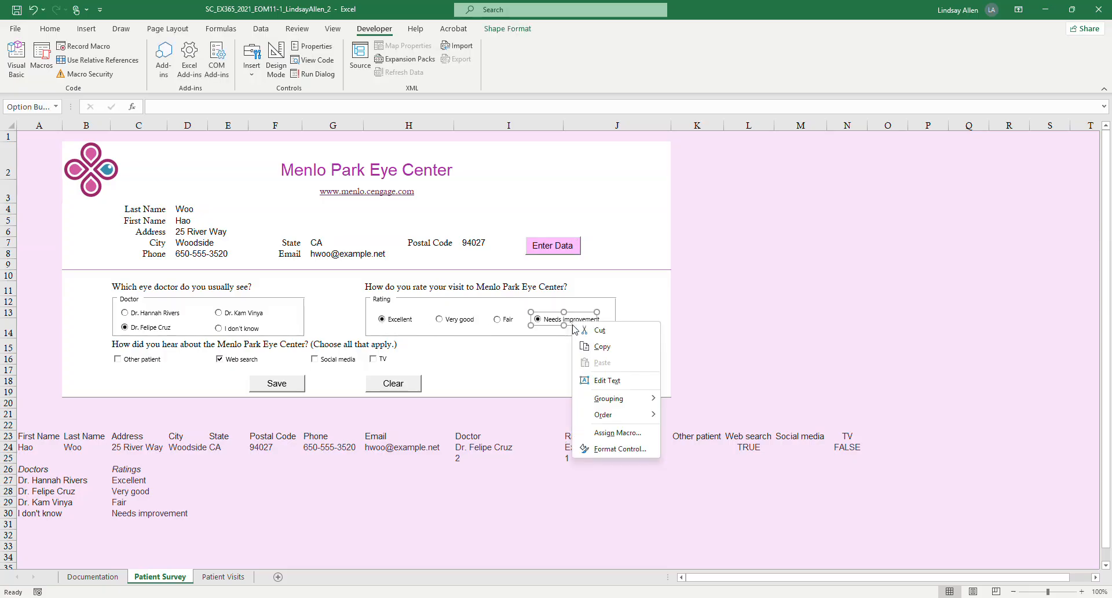
left_click(620, 450)
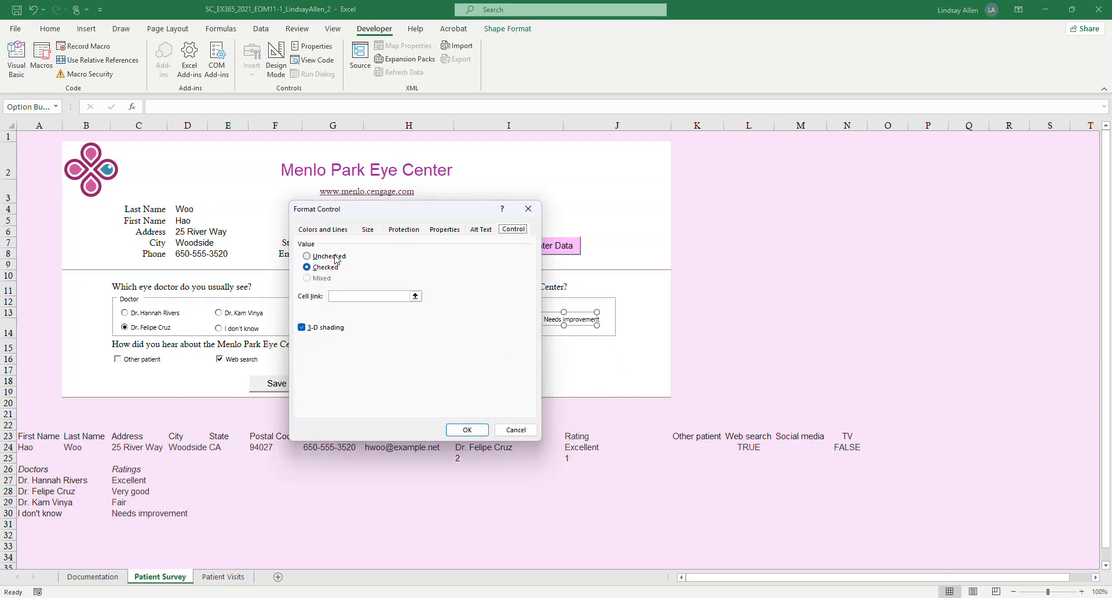
left_click_drag(436, 215, 384, 252)
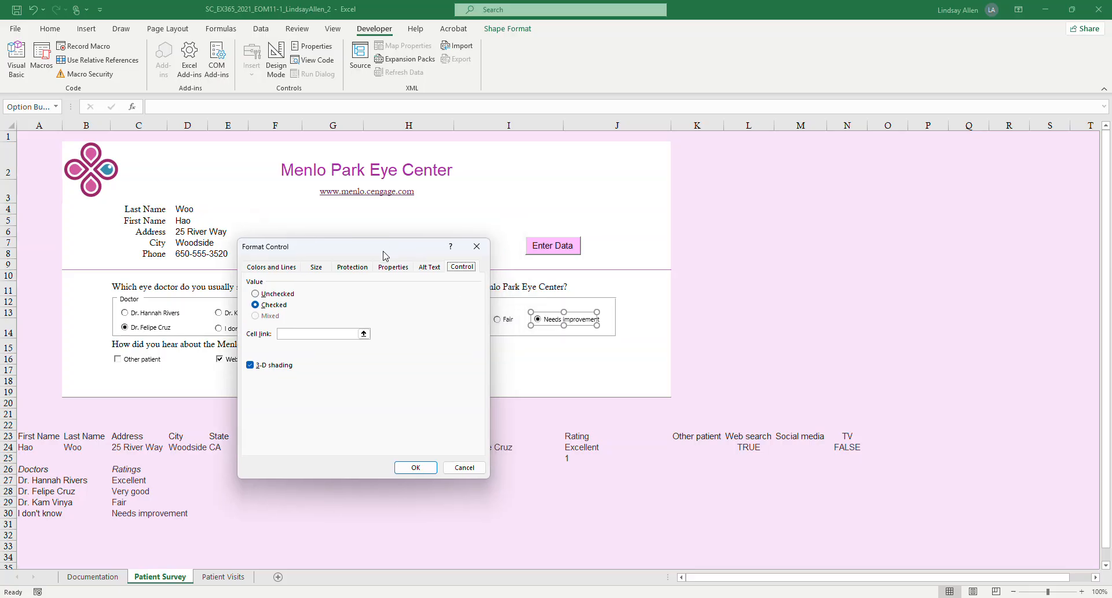
left_click(255, 294)
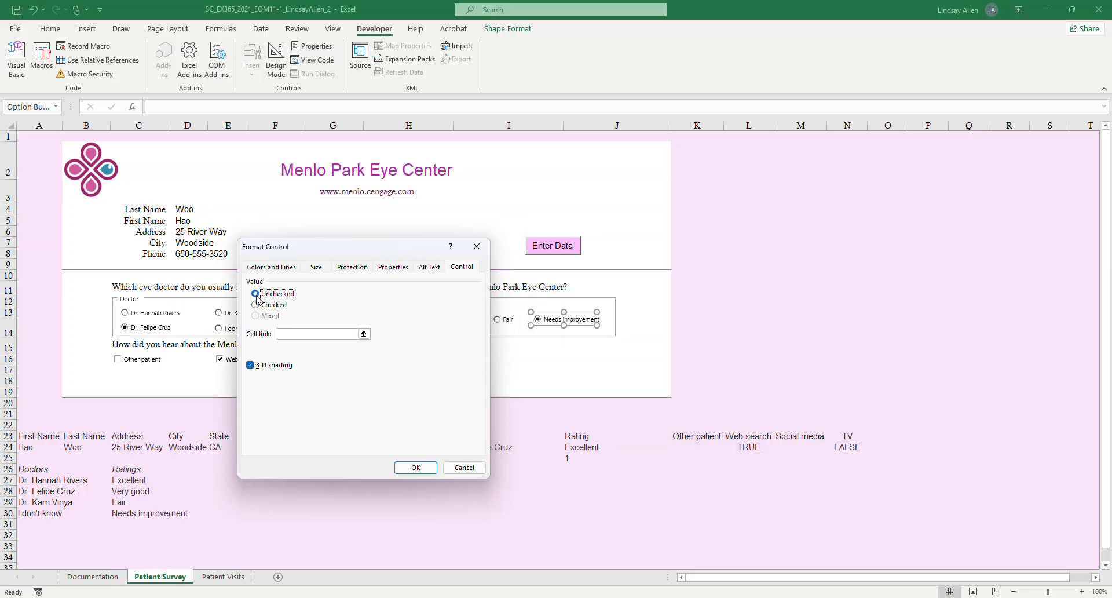
left_click(416, 468)
left_click(545, 370)
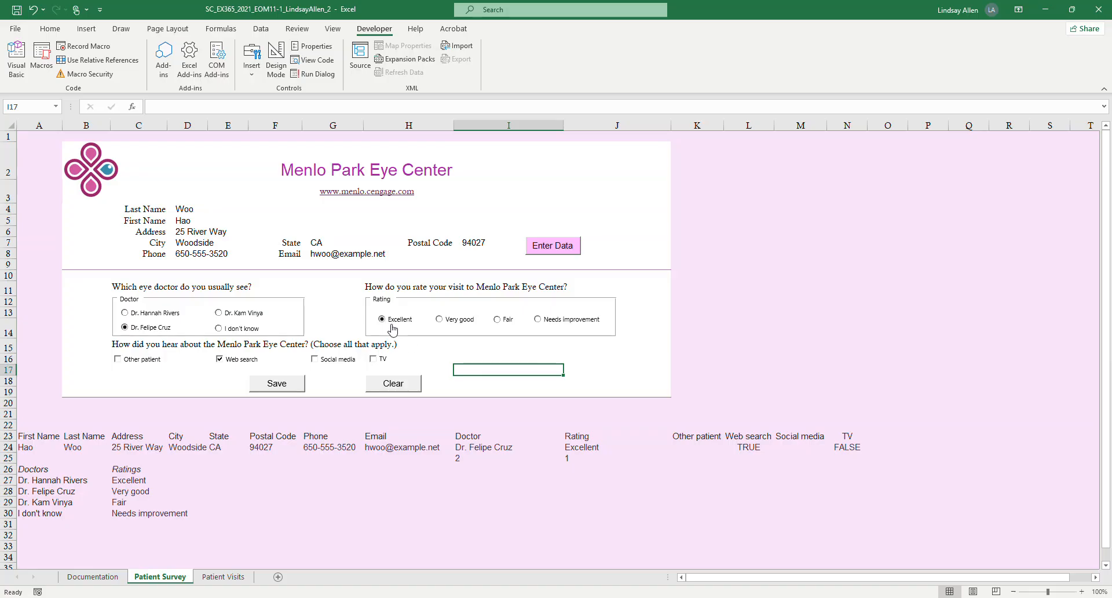
Review the Format Control value of the Needs improvement option button and close the dialog without changes.
right_click(560, 323)
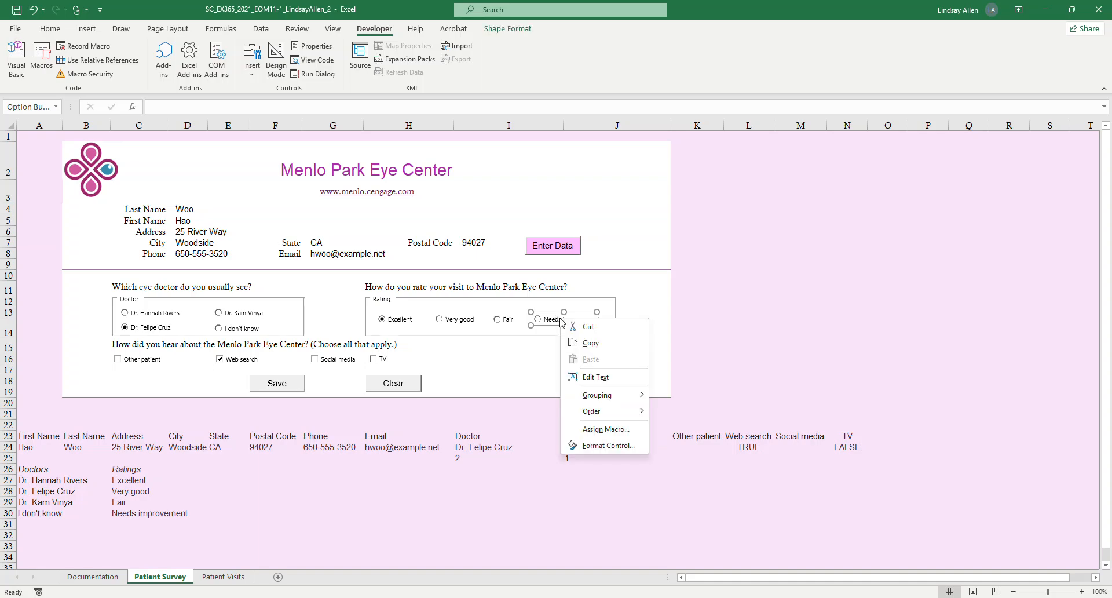
left_click(630, 450)
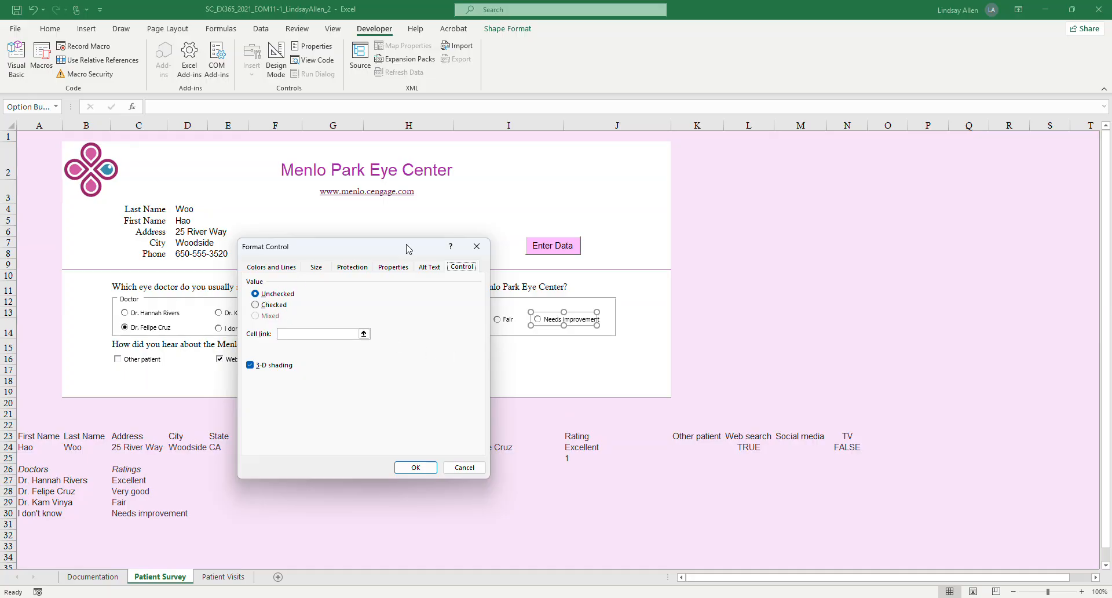
left_click(481, 253)
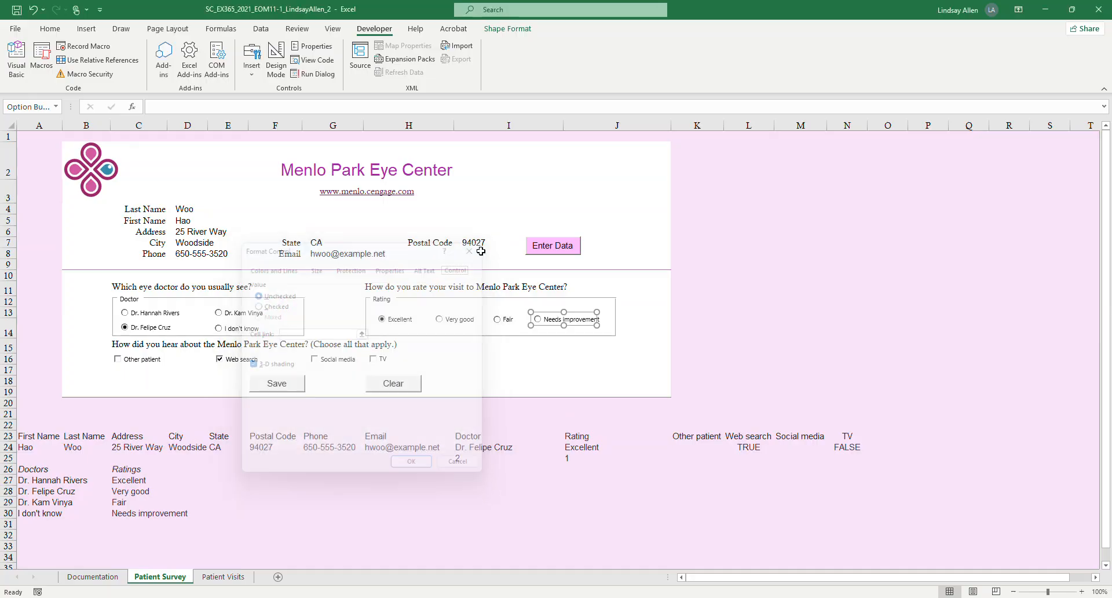
Switch to Word and highlight in light gray the step 9 instruction about selecting the Other patient and Web search check boxes.
left_click(575, 369)
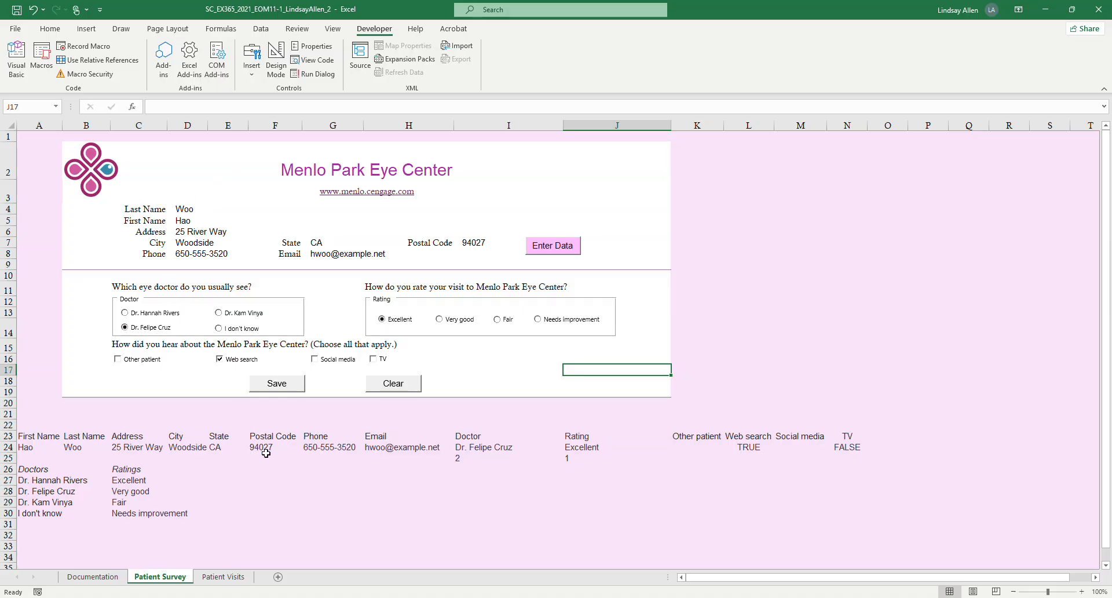
left_click(347, 547)
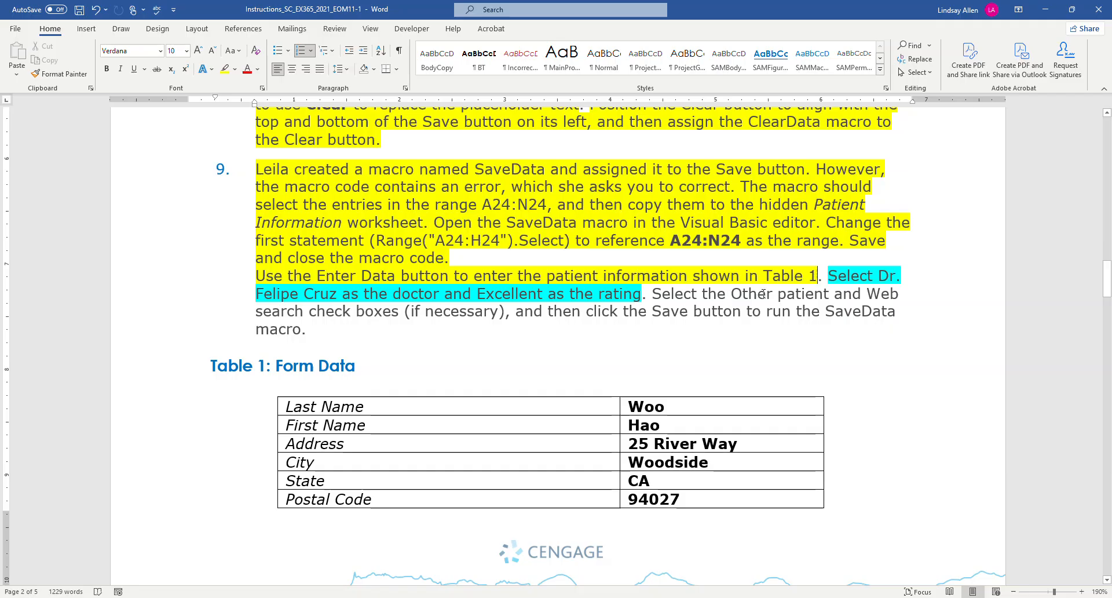
left_click_drag(651, 294, 402, 312)
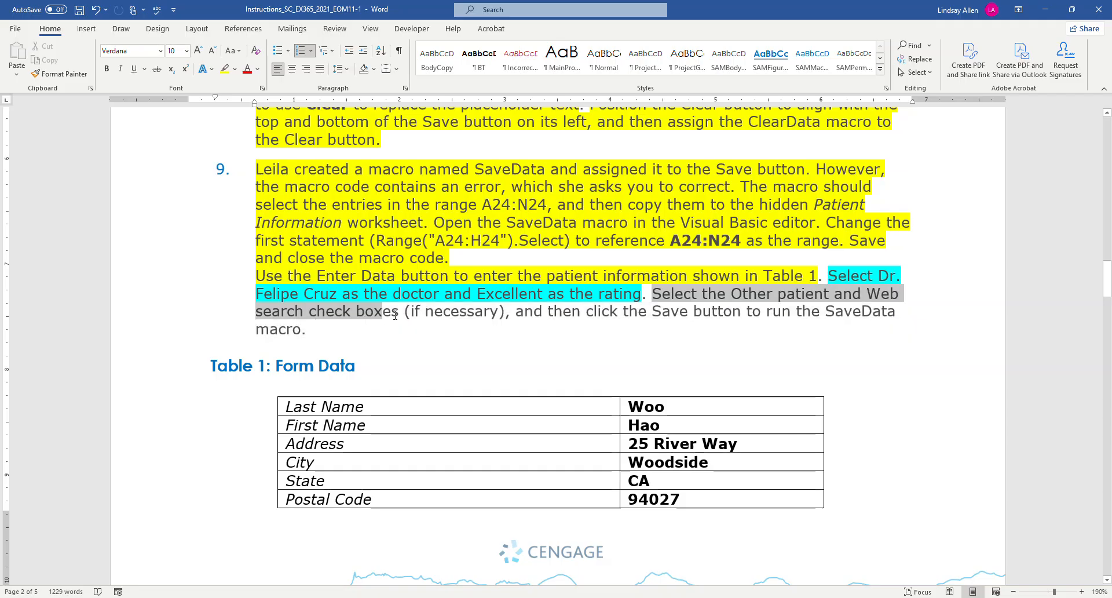
left_click(235, 70)
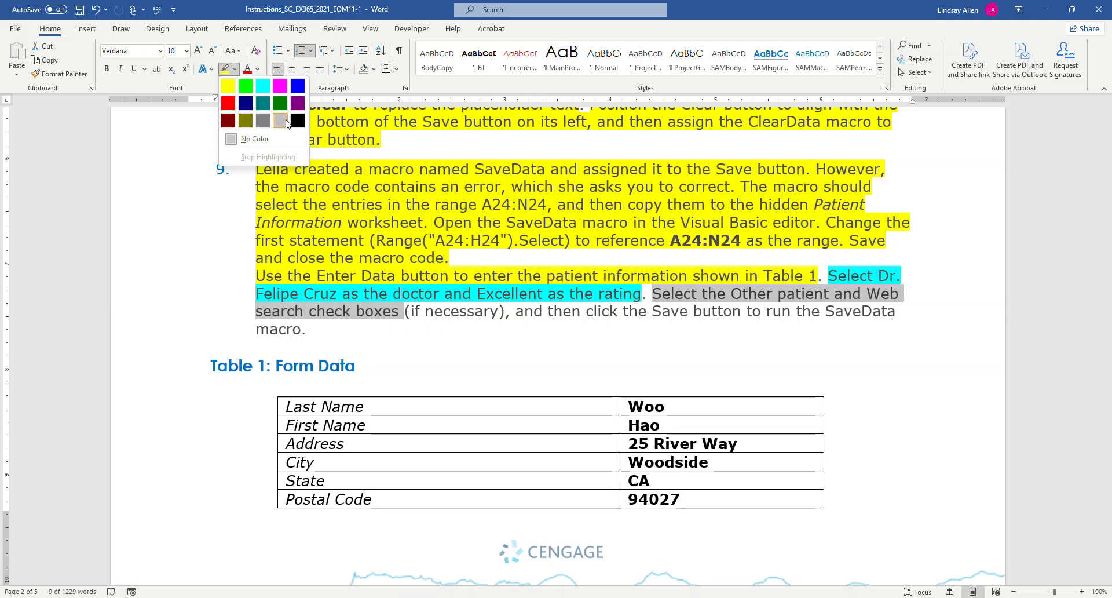
key("Escape")
left_click(544, 335)
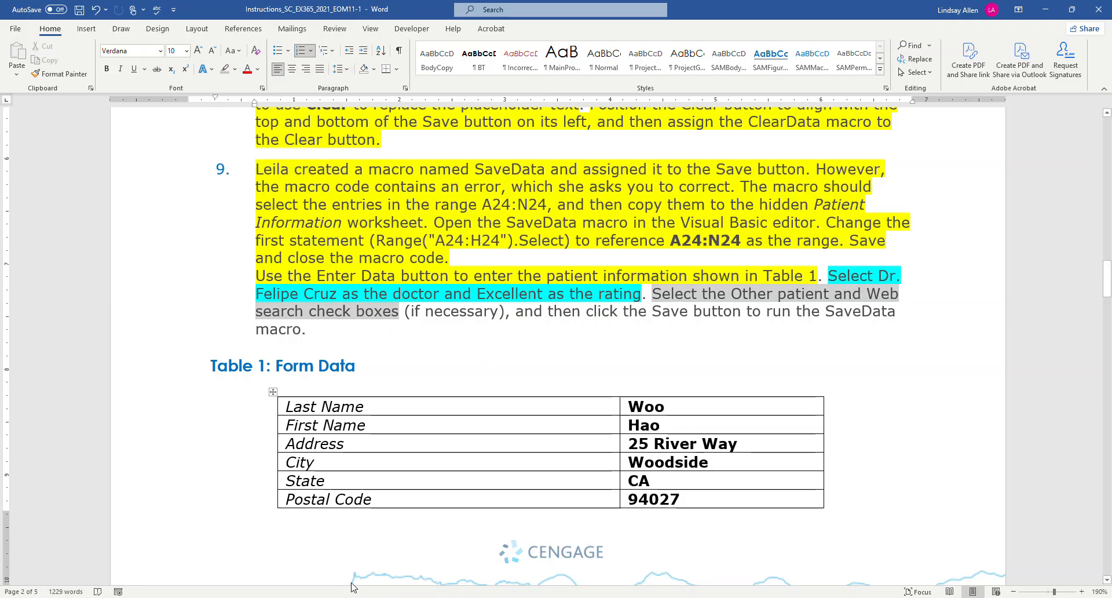
Switch to Excel and select the Other patient check box on the survey form.
left_click(374, 568)
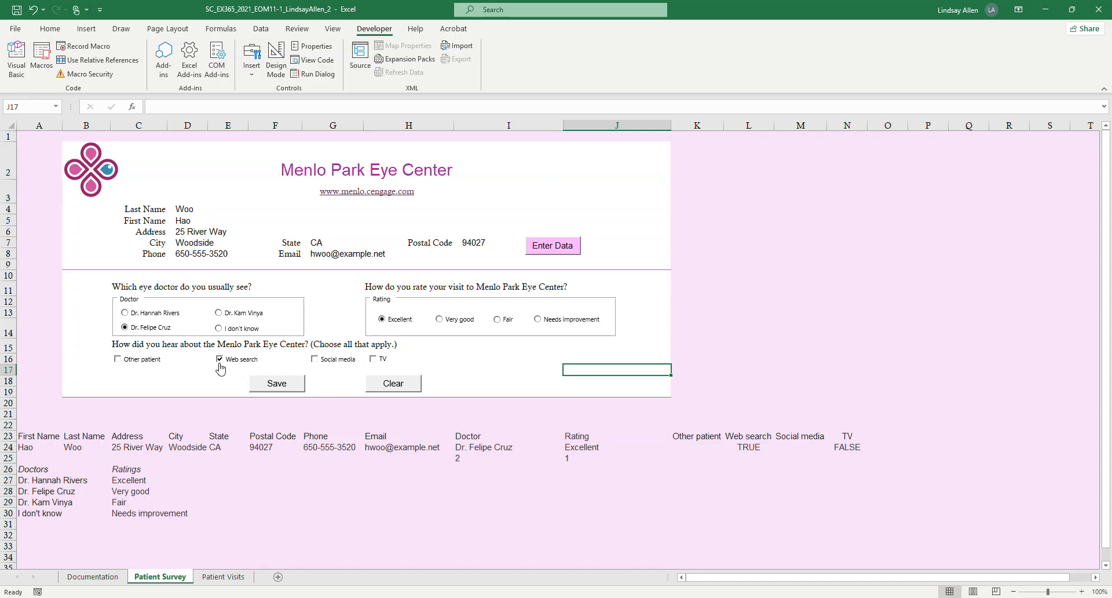
left_click(119, 364)
left_click(763, 359)
Check the remaining step 9 instruction in Word, and in Excel run the SaveData macro from the survey form.
mouse_move(352, 597)
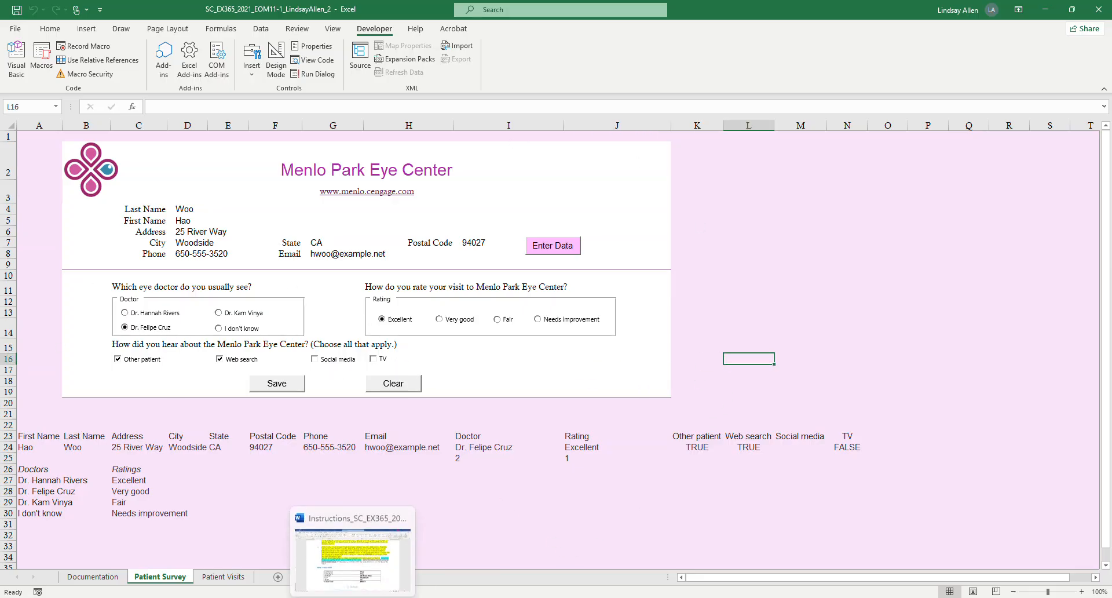
left_click(352, 556)
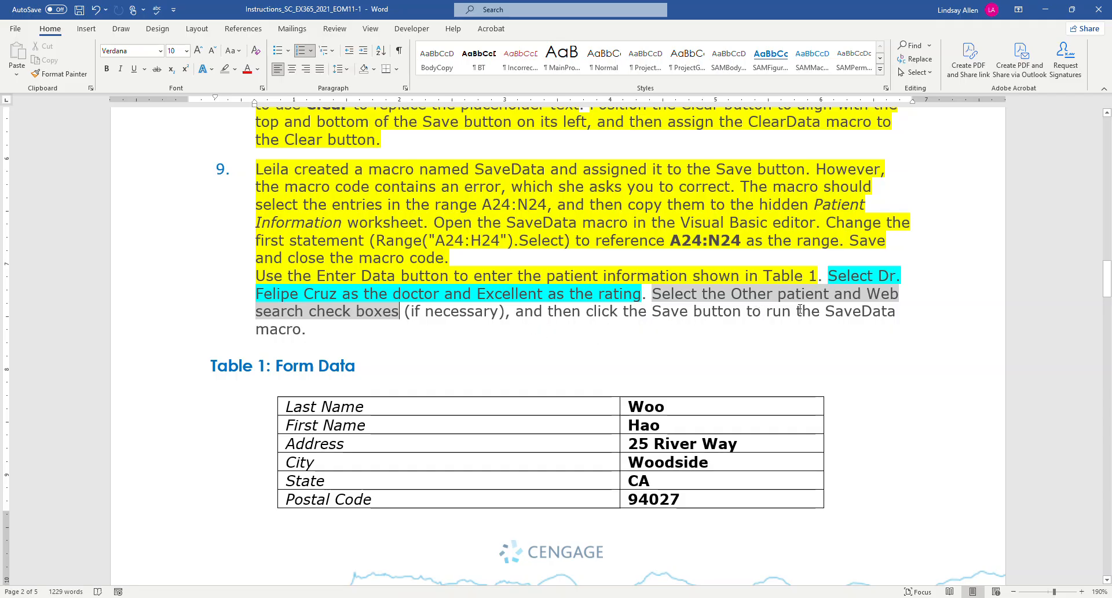
scroll(798, 330, "down", 10)
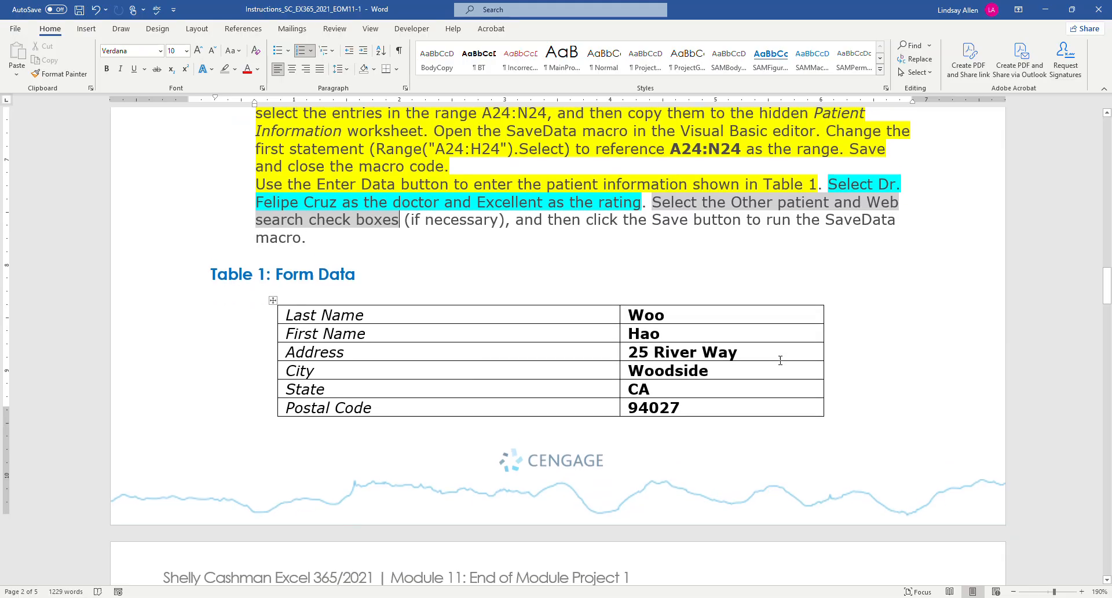
scroll(776, 362, "down", 2)
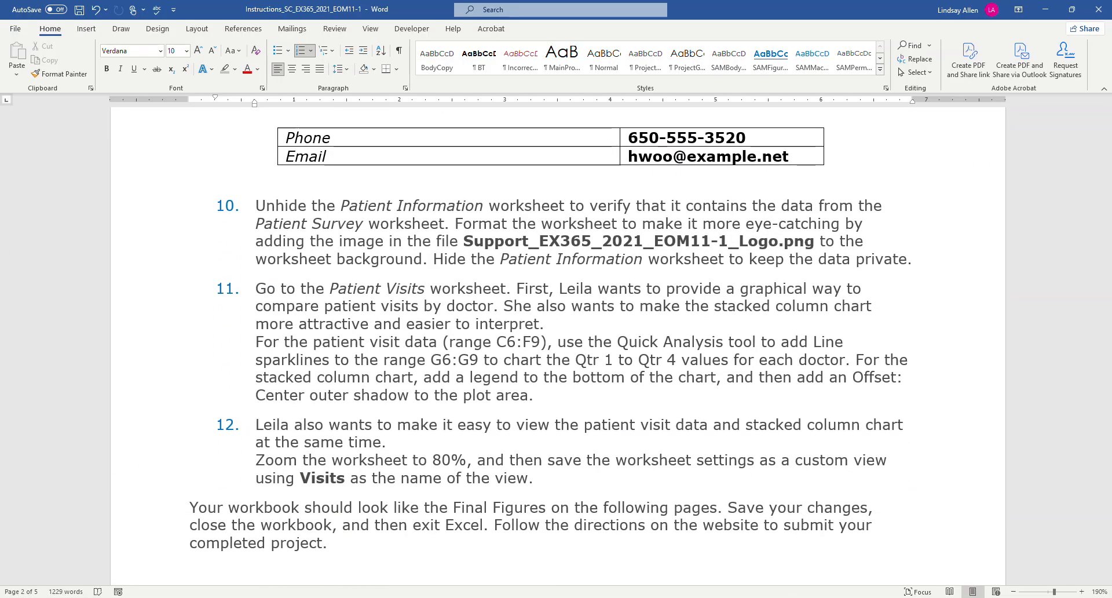
key("alt+Tab")
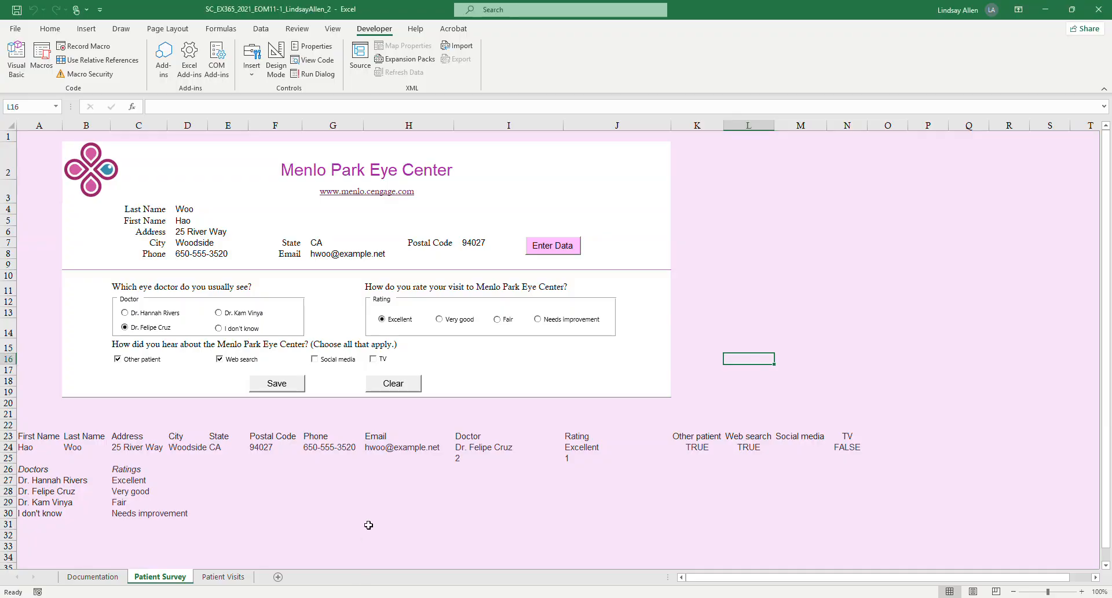
left_click(276, 383)
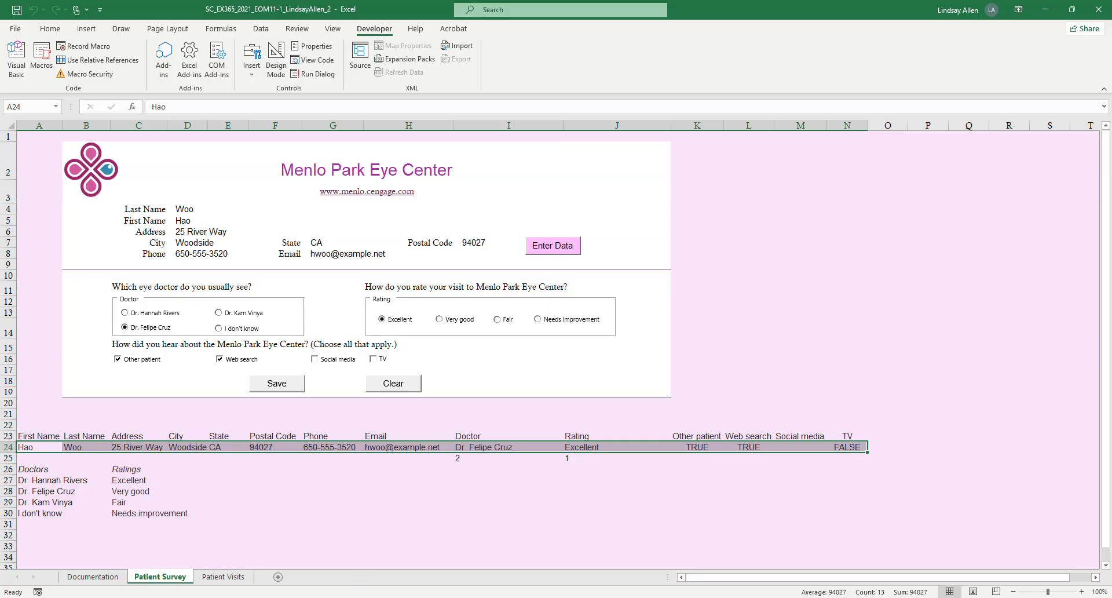
Review the end of project step 9 and the text of step 10 in the Word instructions.
left_click(353, 597)
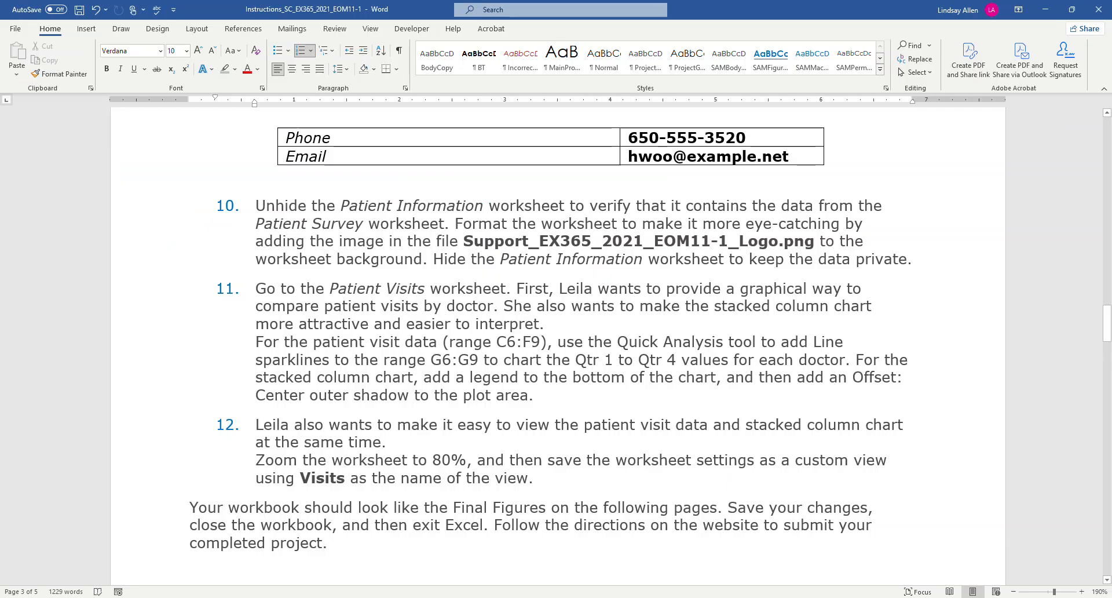
scroll(402, 478, "up", 3)
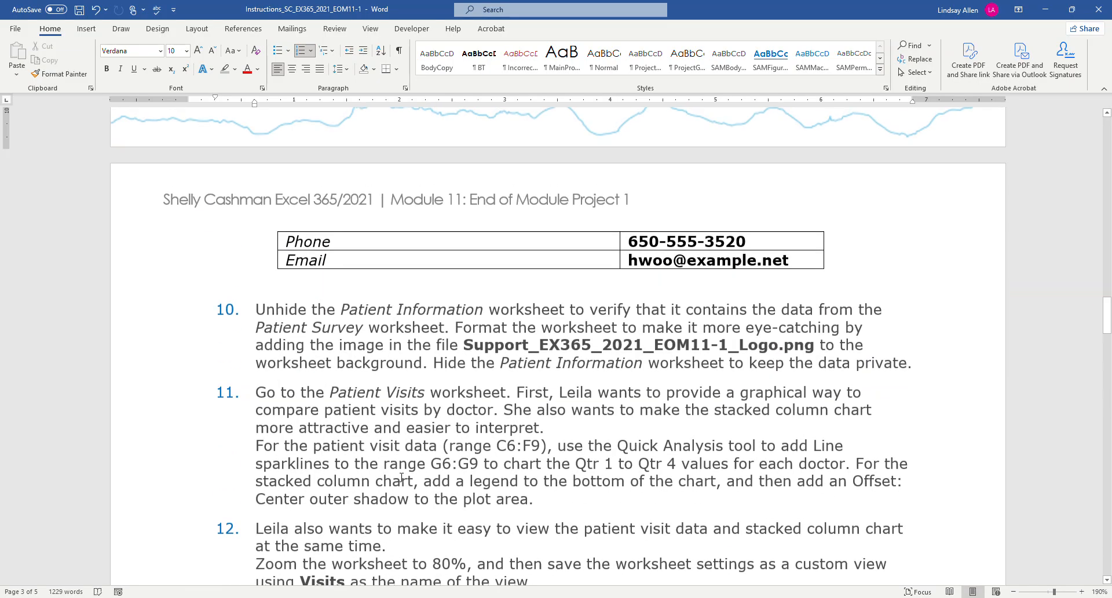
scroll(402, 477, "down", 2)
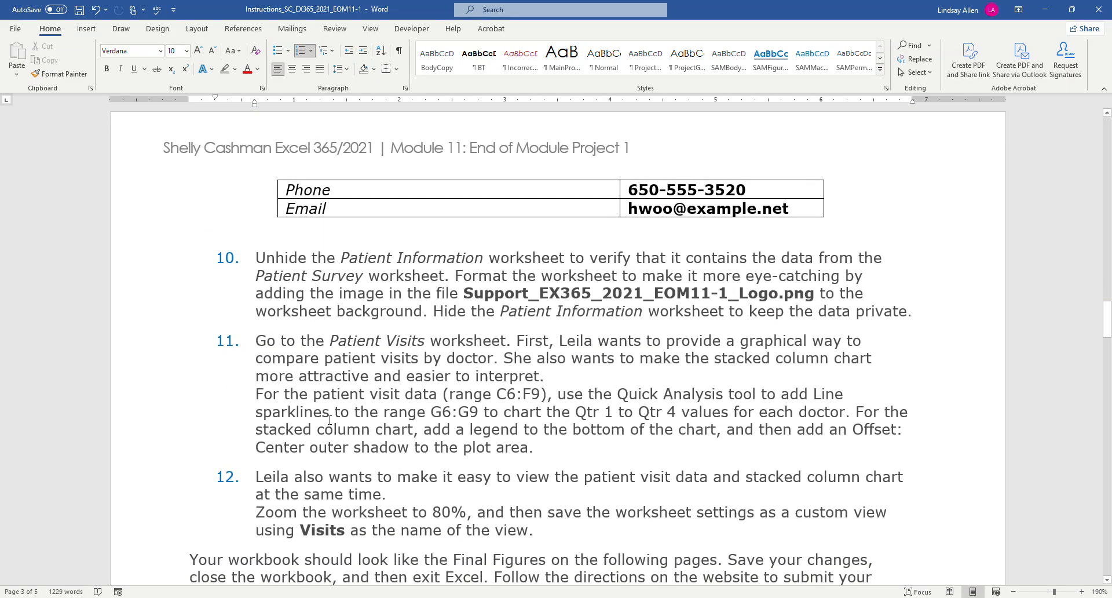
scroll(395, 348, "up", 3)
scroll(384, 386, "up", 9)
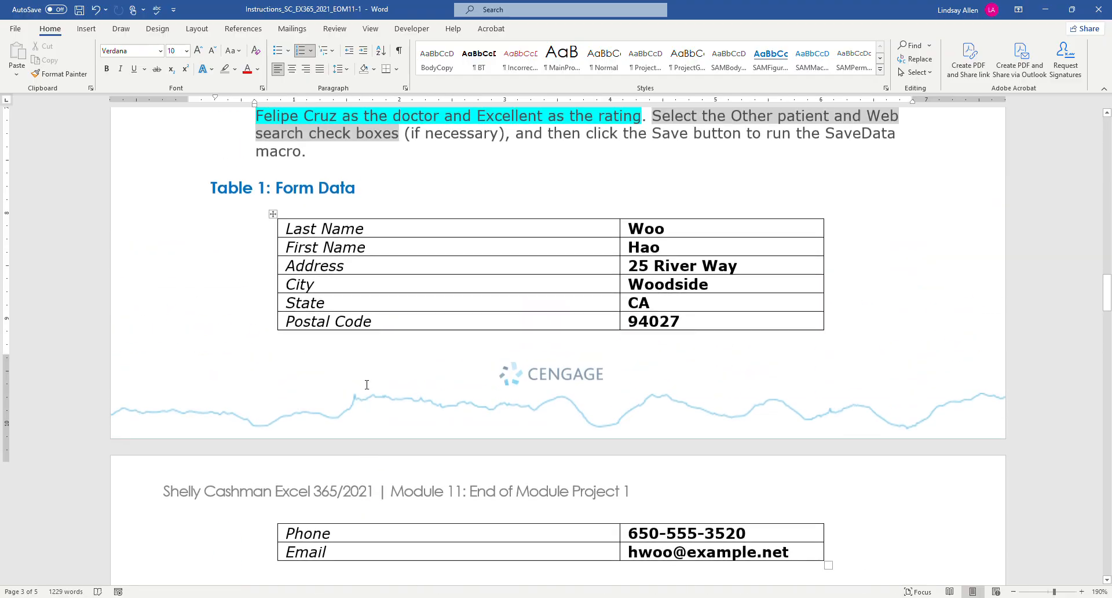
scroll(364, 384, "down", 6)
scroll(328, 308, "up", 6)
scroll(327, 308, "up", 5)
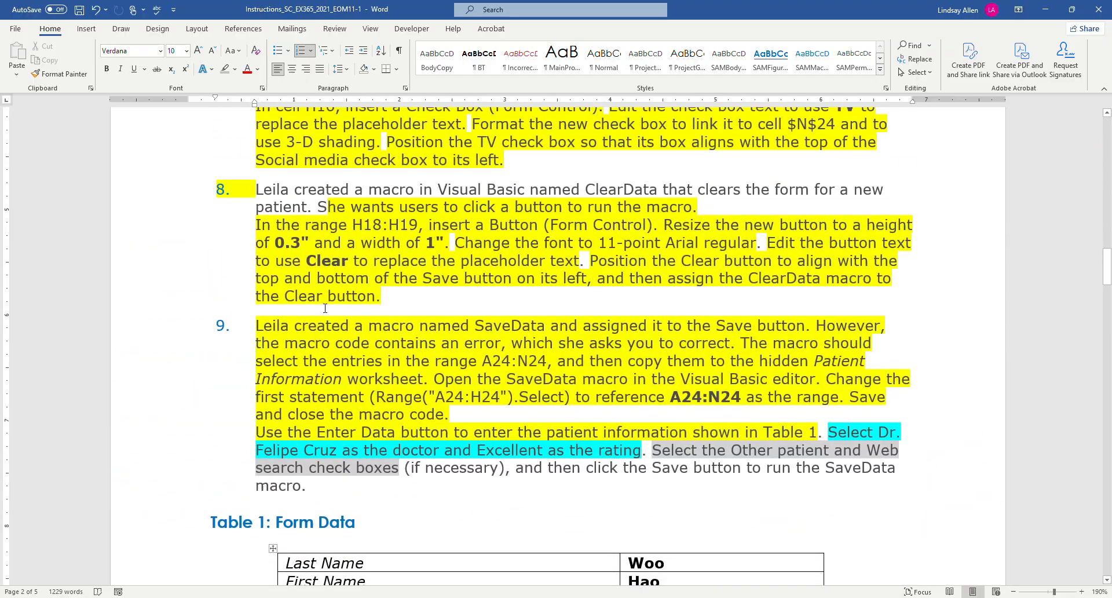
scroll(313, 300, "down", 13)
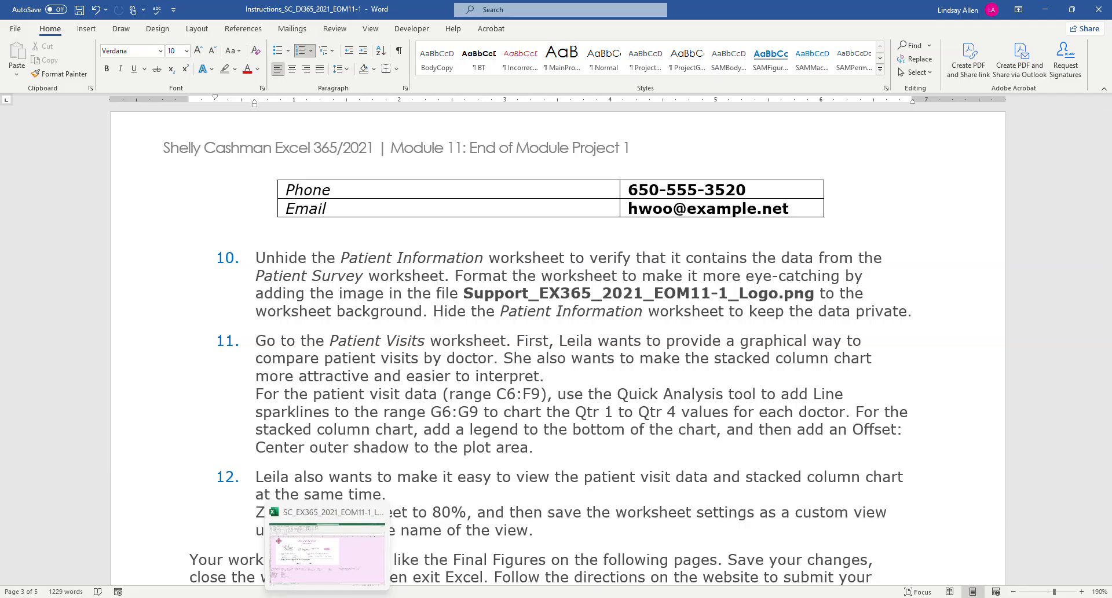
Switch to Excel and unhide the Patient Information worksheet.
left_click(327, 590)
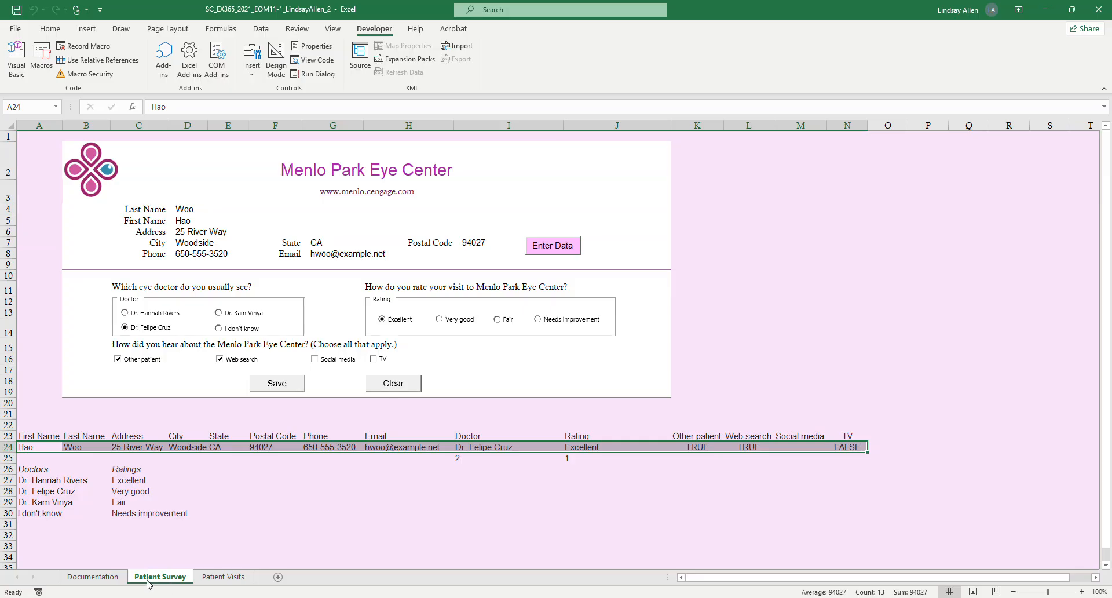
right_click(172, 582)
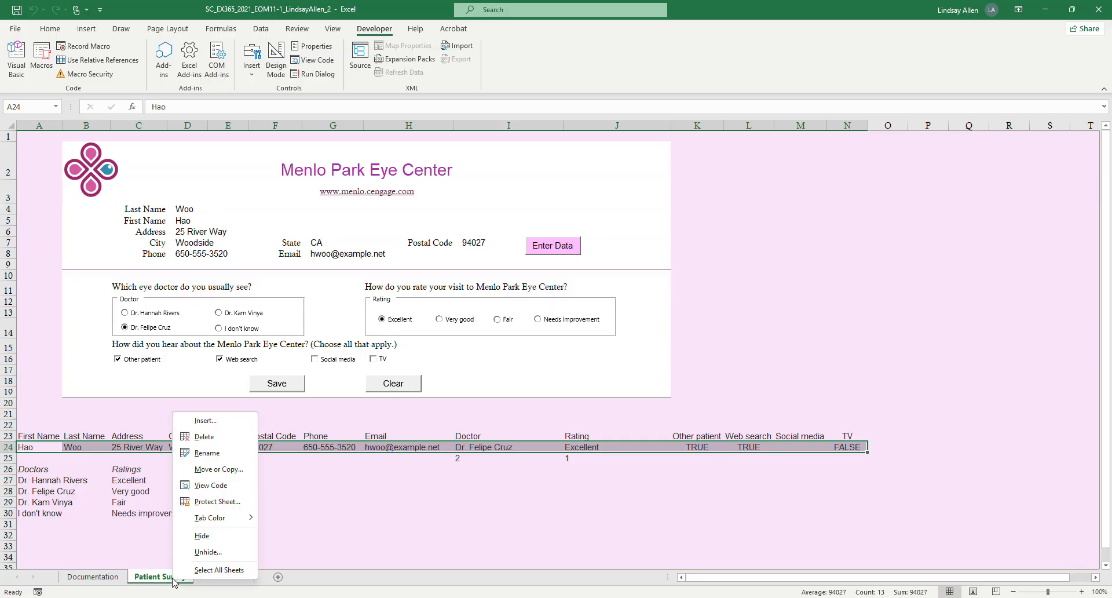
left_click(223, 553)
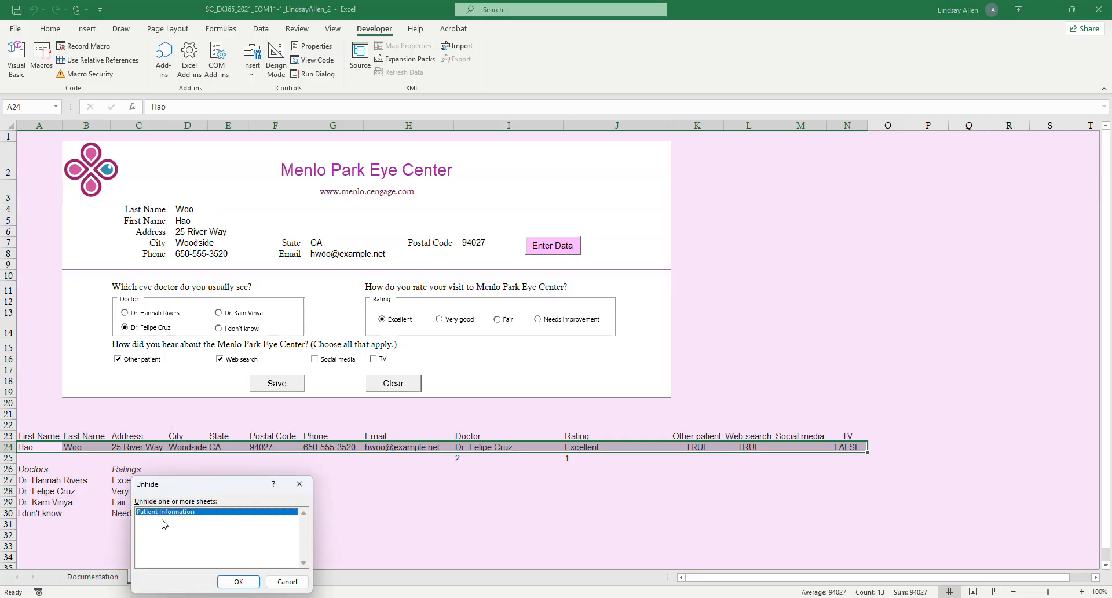
left_click_drag(229, 486, 404, 430)
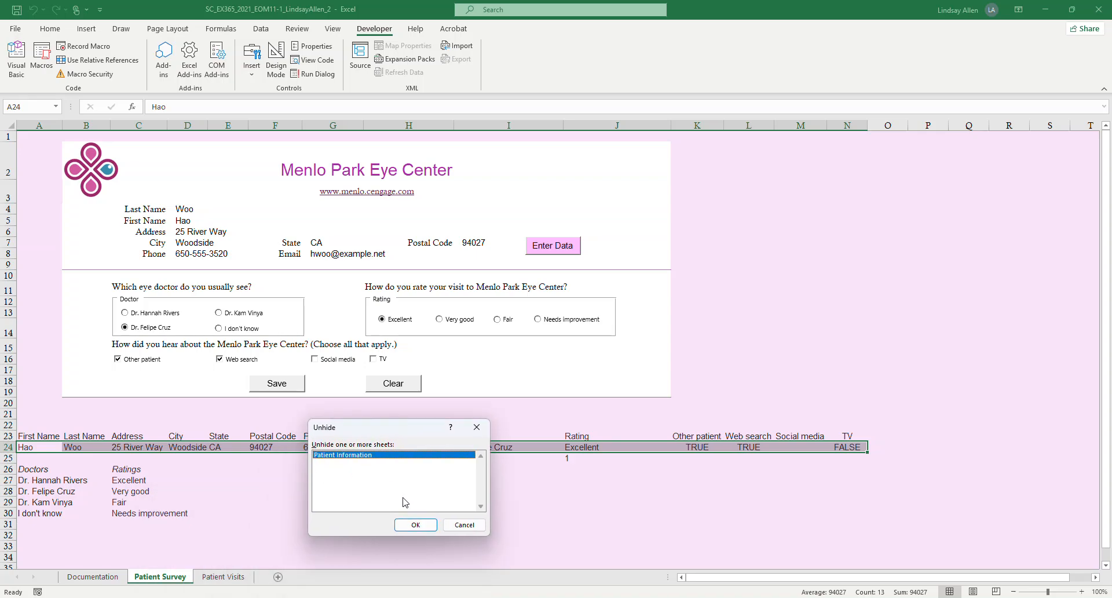
left_click(417, 524)
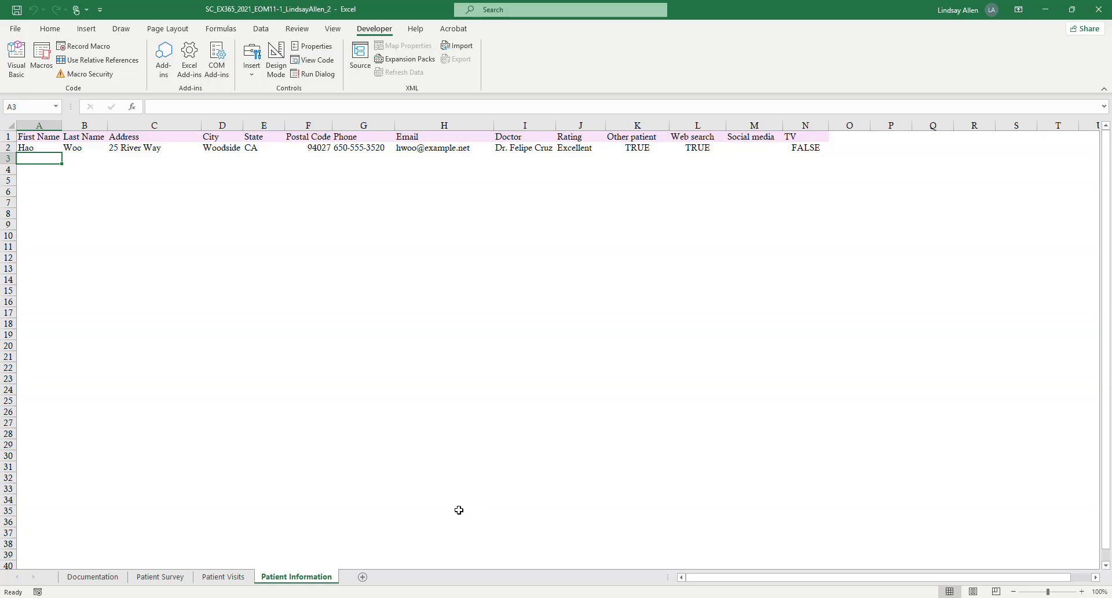
Switch to Word and highlight in yellow the step 10 sentence about unhiding the Patient Information worksheet.
left_click(348, 547)
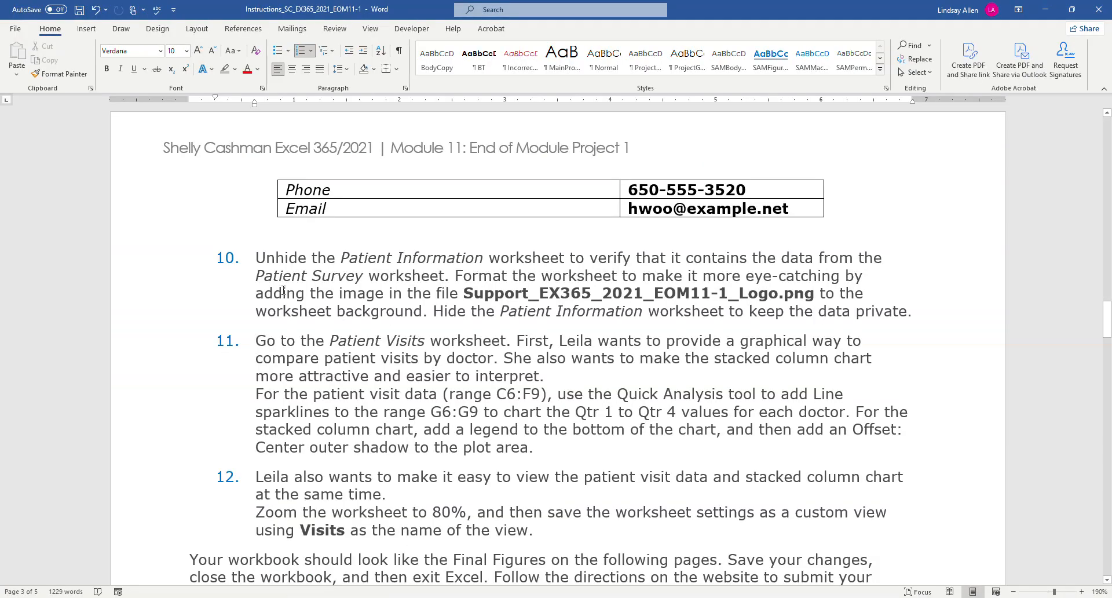
left_click_drag(260, 259, 441, 276)
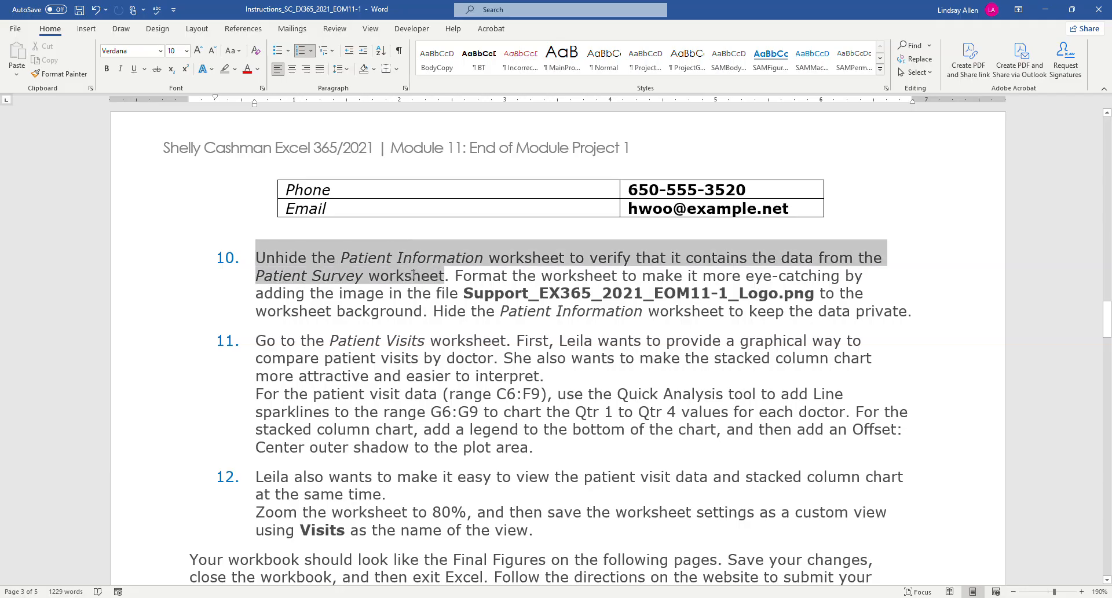
left_click(236, 71)
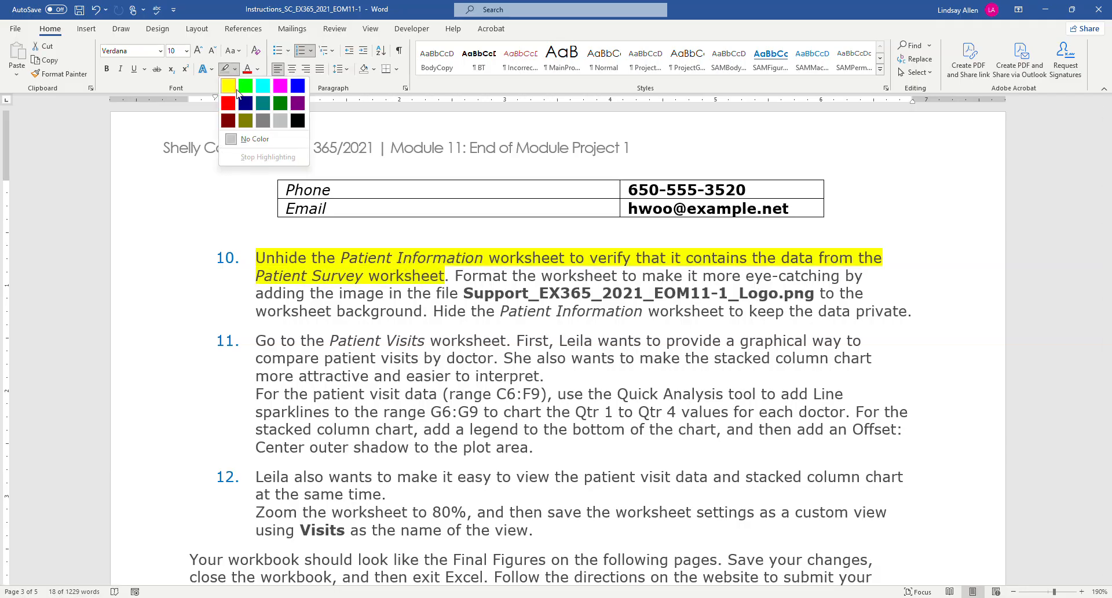
left_click(235, 93)
left_click(456, 290)
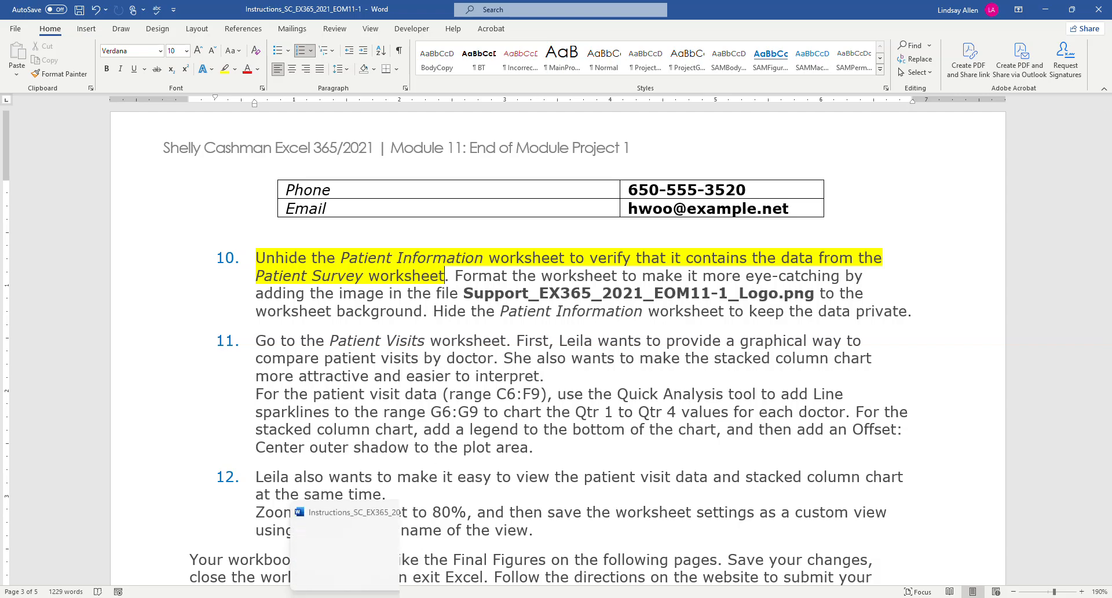
In Excel, set Support_EX365_2021_EOM11-1_Logo from the Downloads folder as the background of the Patient Information worksheet.
left_click(324, 597)
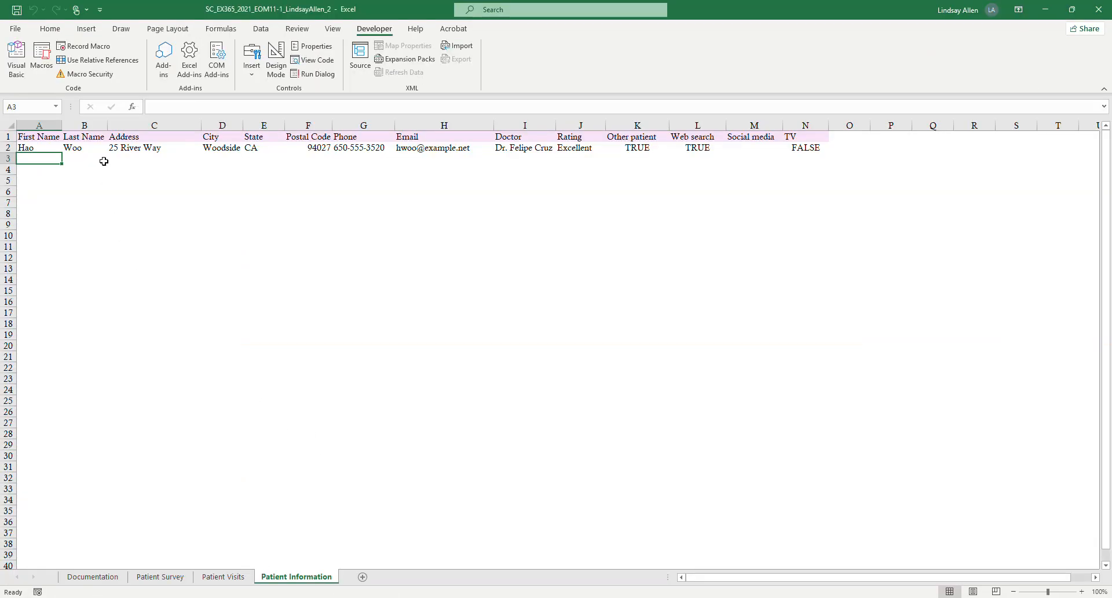
left_click(86, 29)
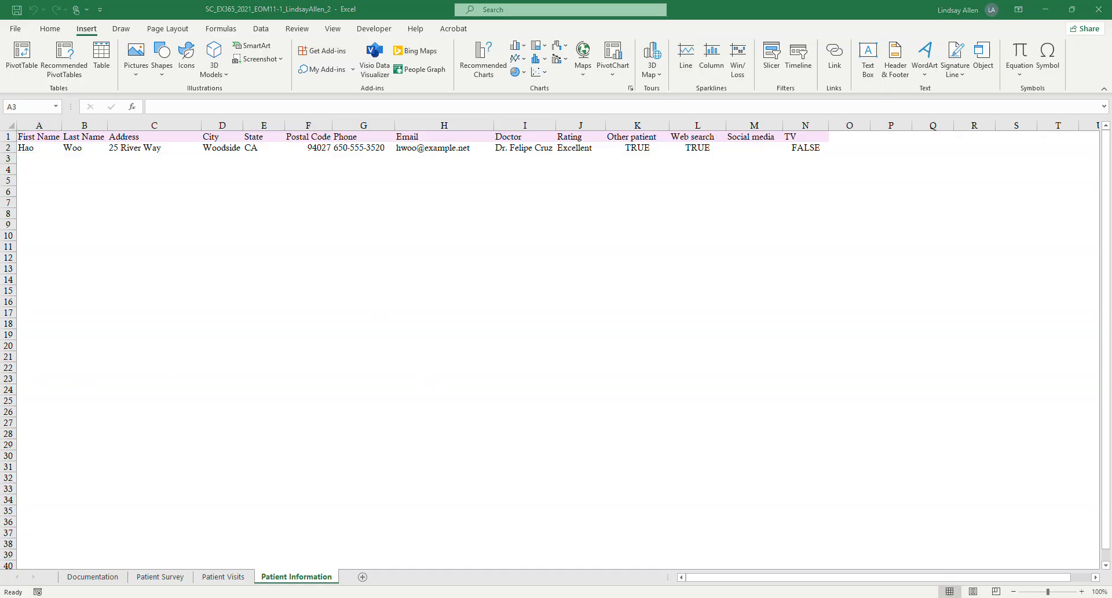
left_click(176, 28)
left_click(176, 29)
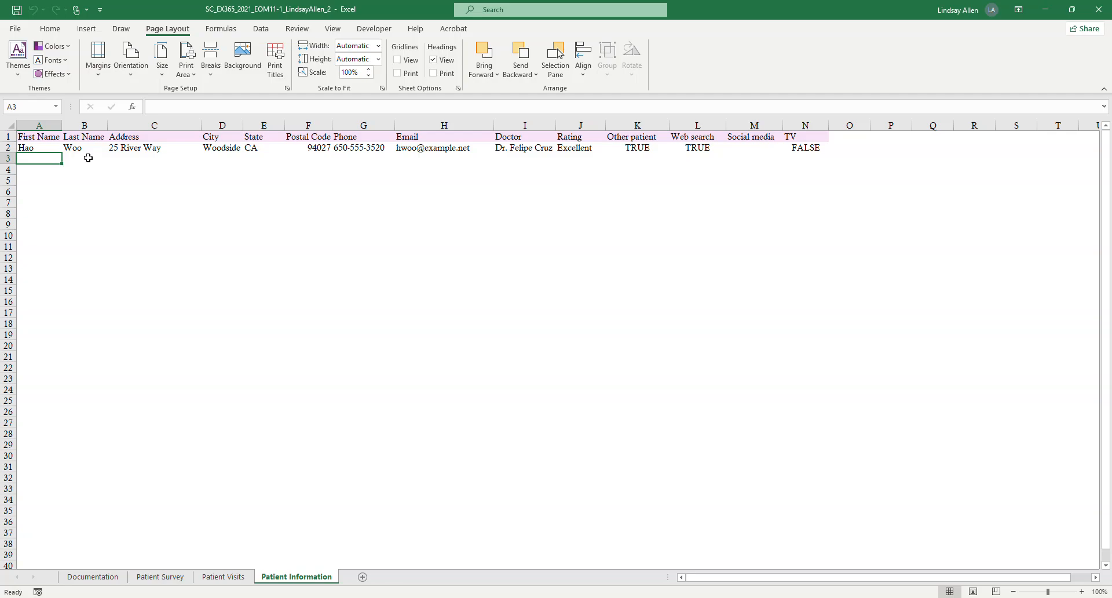
left_click(239, 66)
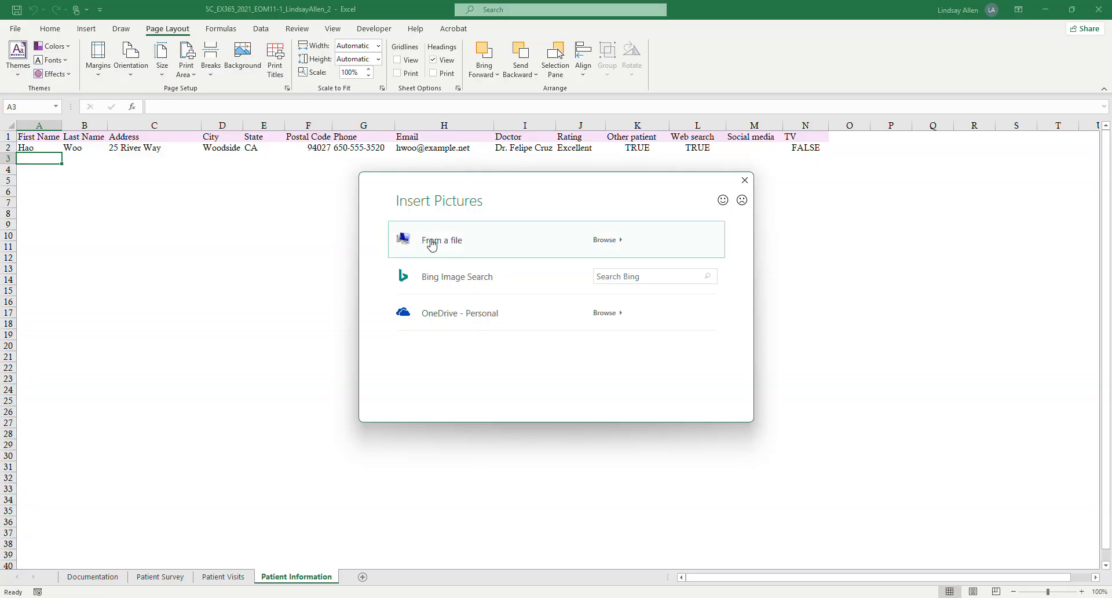
left_click(449, 240)
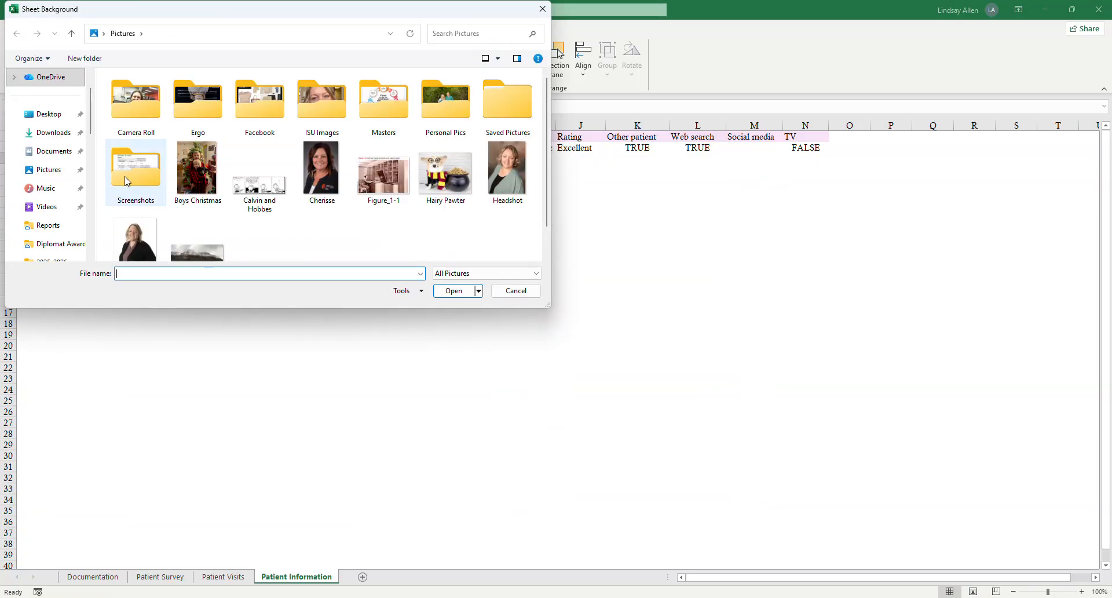
left_click(40, 140)
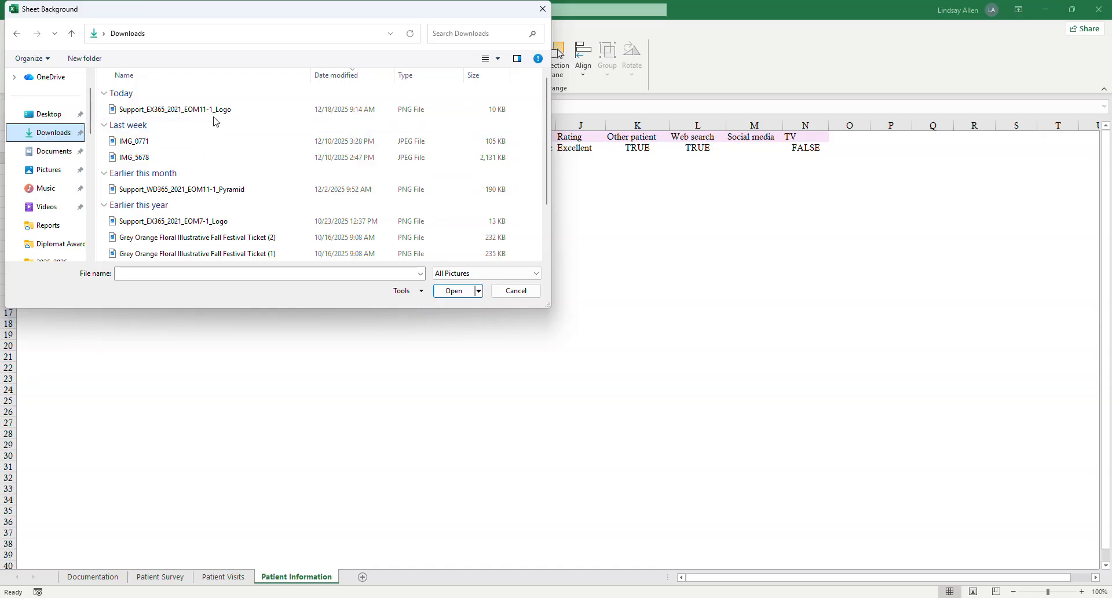
left_click(217, 112)
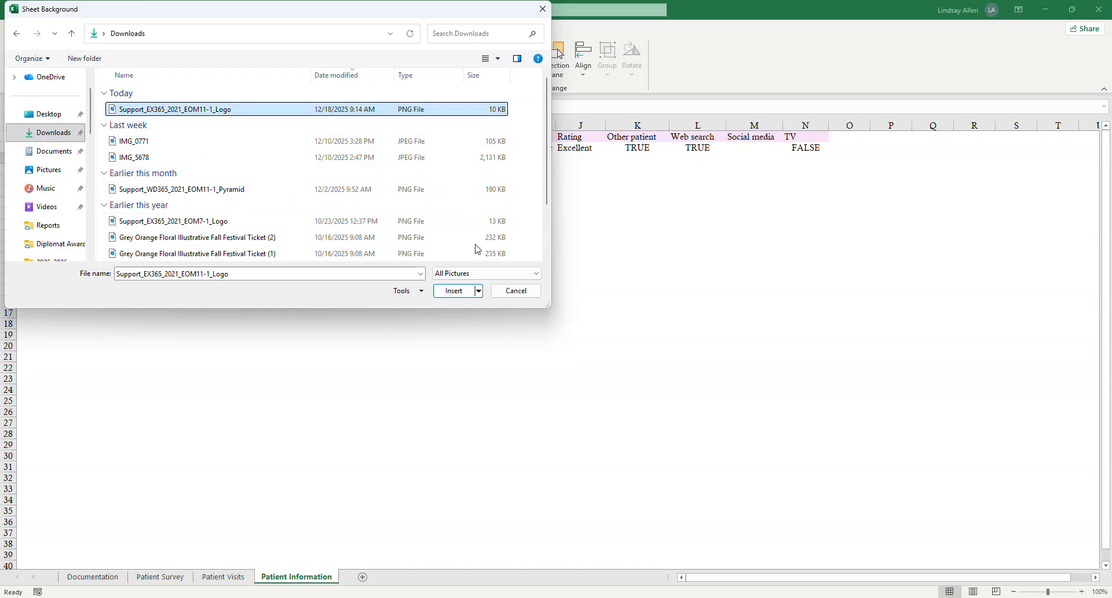
left_click(459, 291)
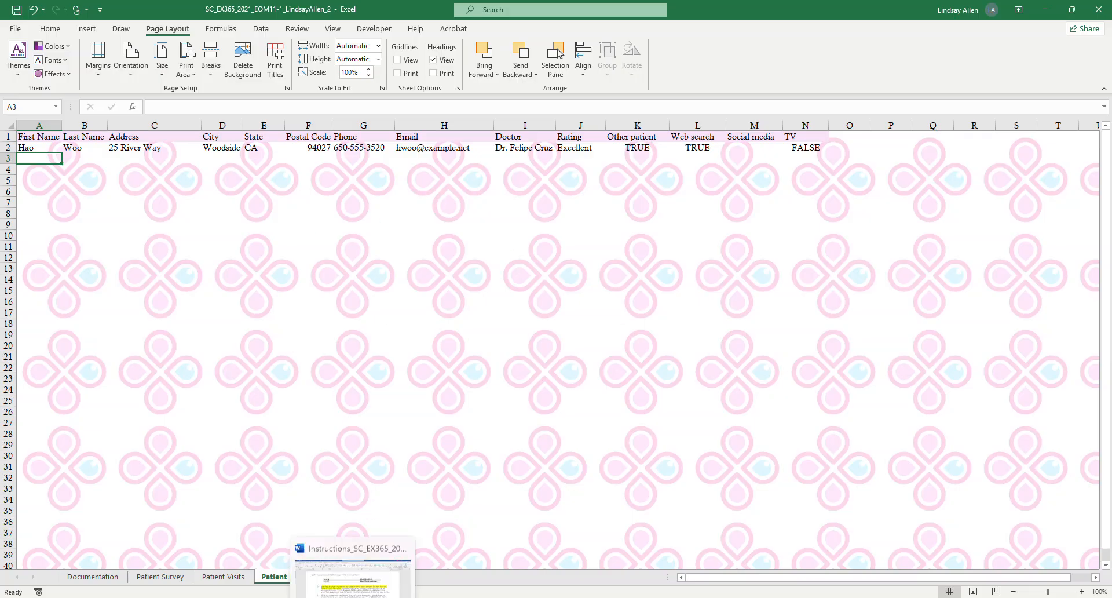
Switch to Word and highlight the rest of step 10 in yellow, through the sentence about hiding the Patient Information worksheet.
left_click(415, 561)
left_click_drag(924, 311, 452, 288)
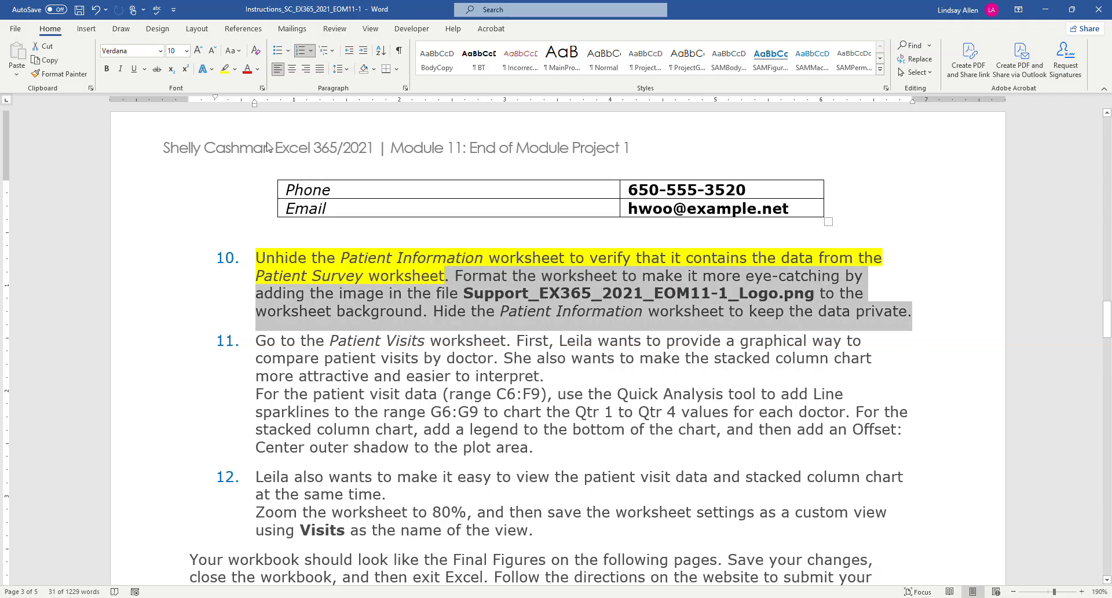
left_click(225, 69)
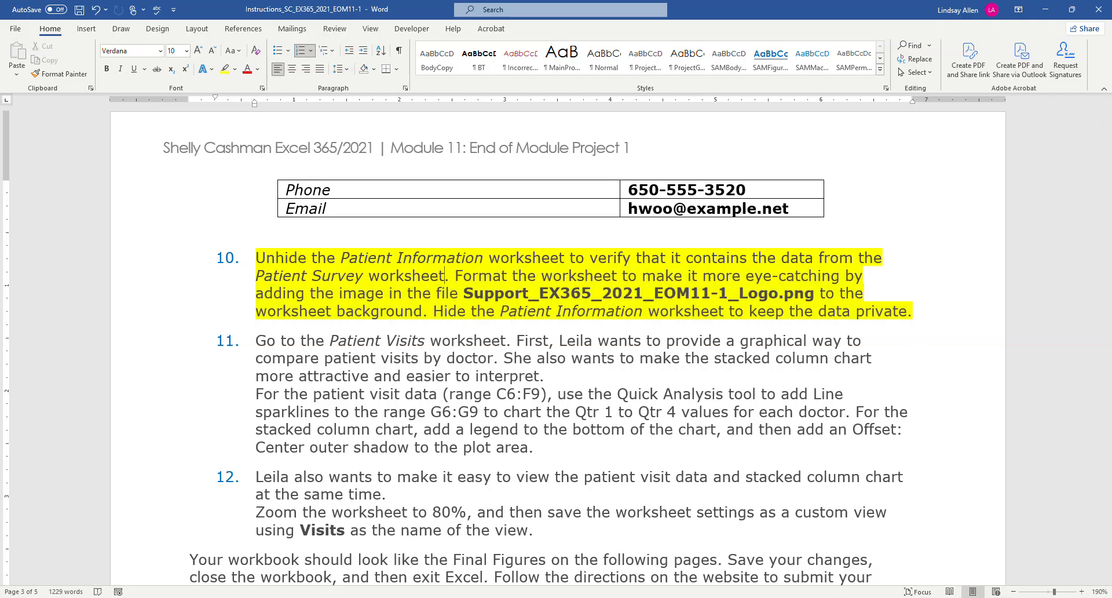
Switch to Excel and hide the Patient Information worksheet.
left_click(336, 565)
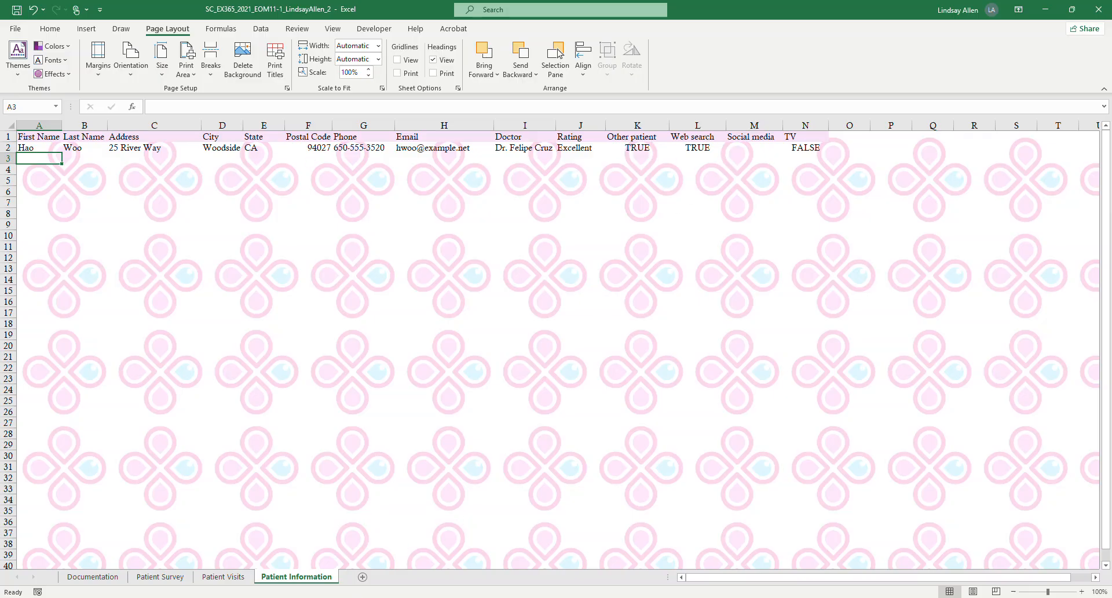
left_click(353, 597)
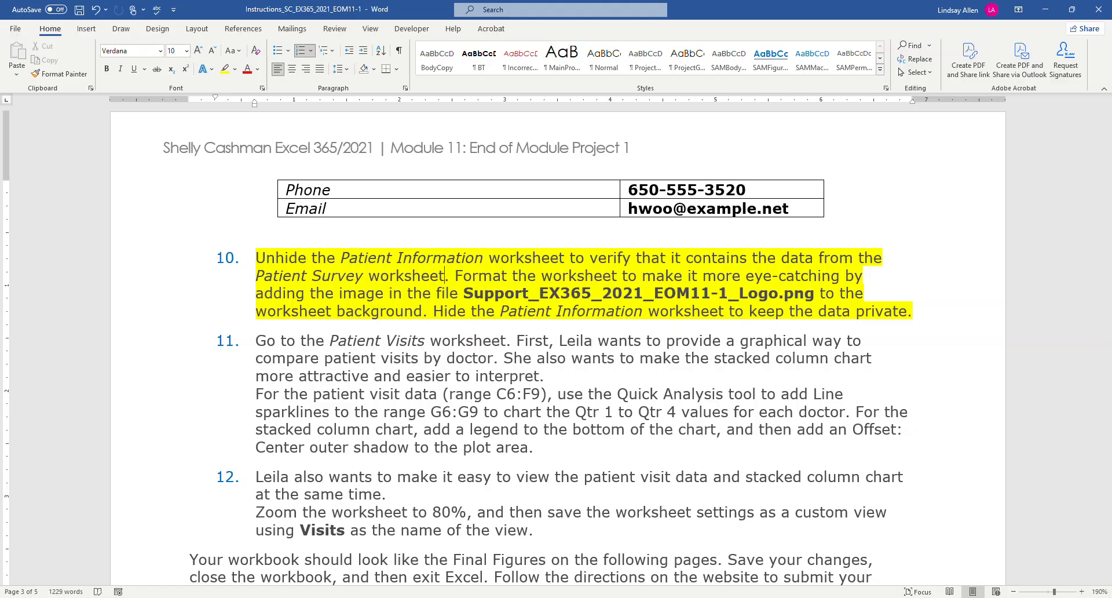
left_click(328, 595)
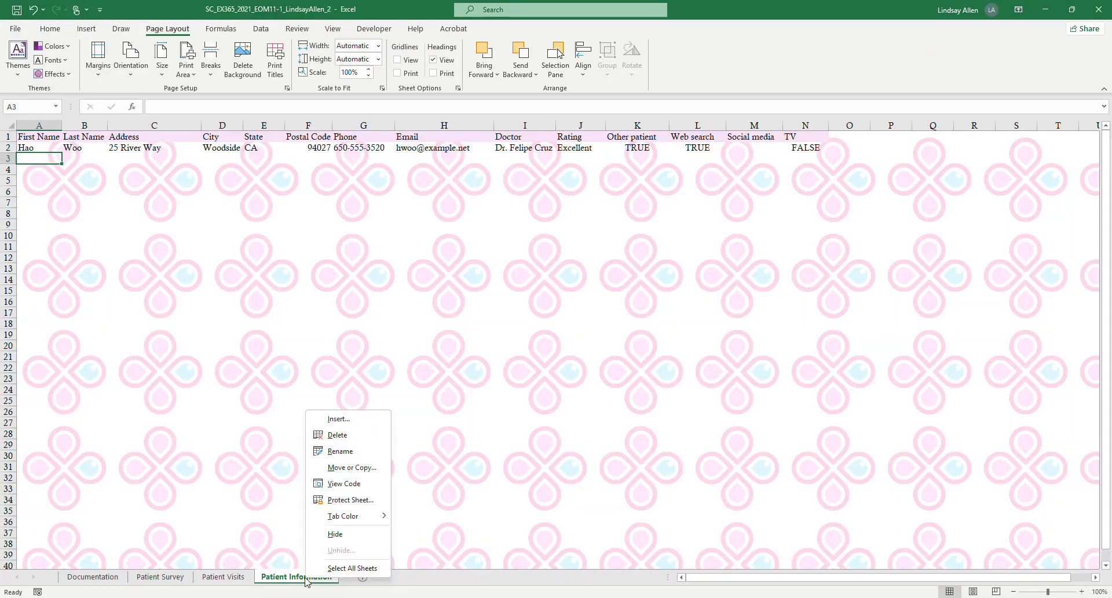
left_click(335, 534)
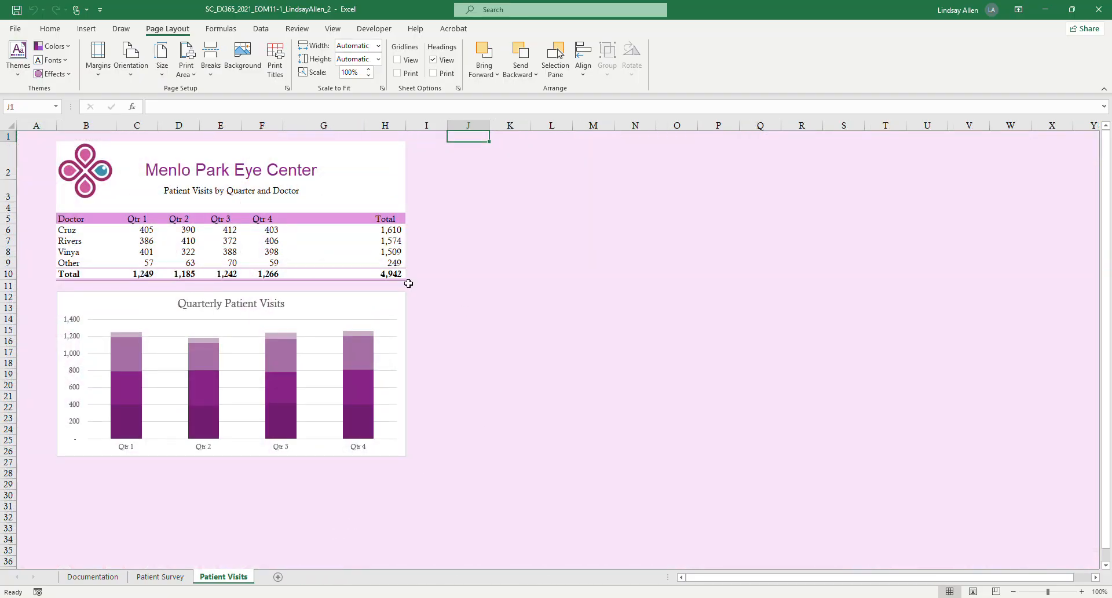
Read project steps 11 and 12 in the Word instructions and return to the Patient Visits worksheet in Excel.
left_click(348, 596)
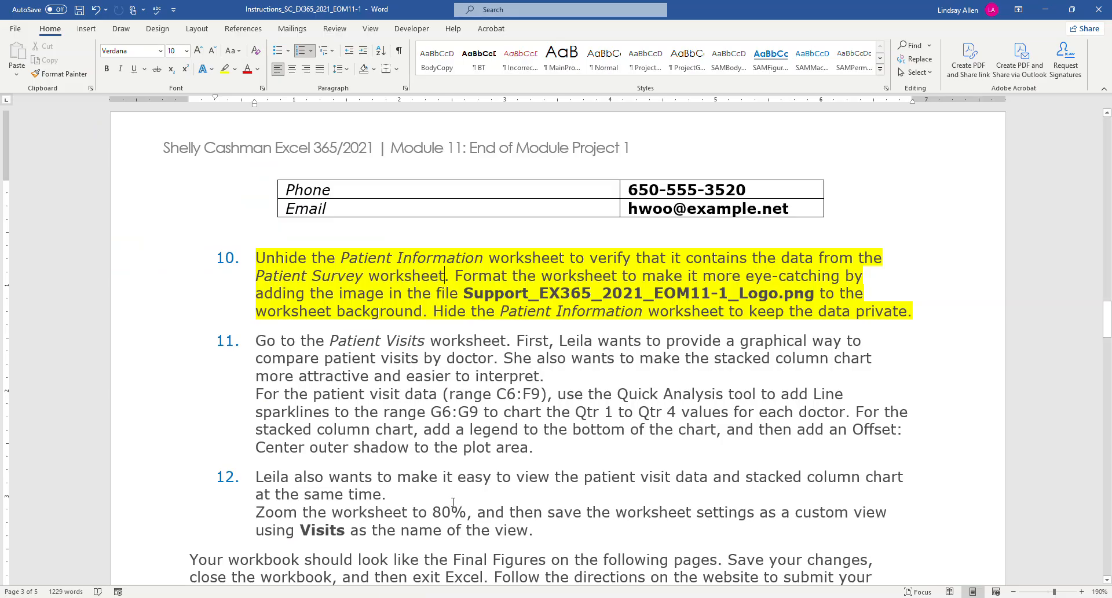
scroll(567, 413, "down", 3)
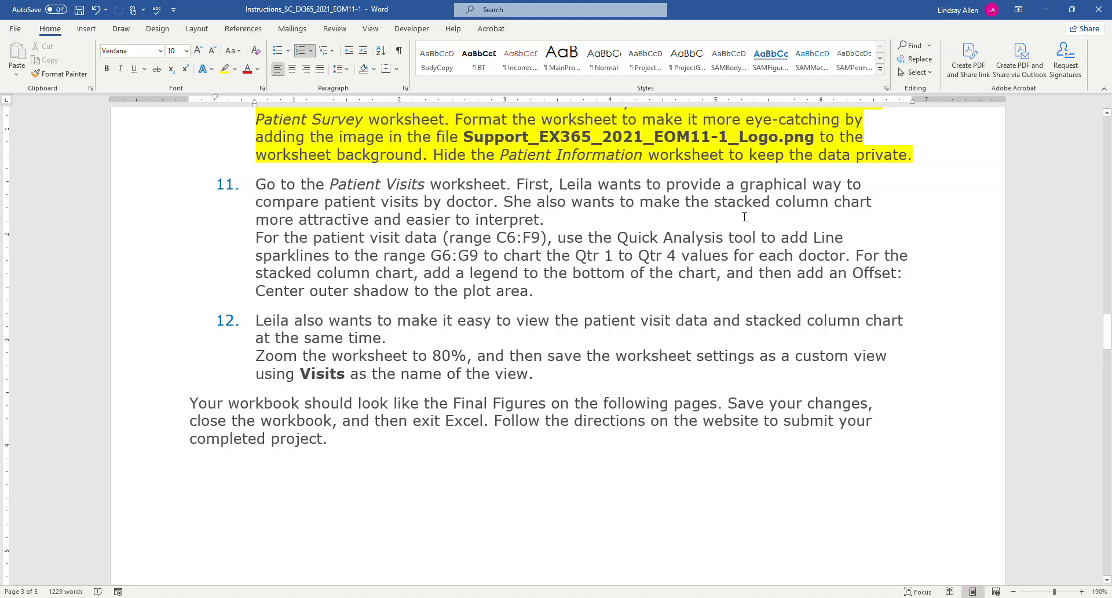
left_click(328, 550)
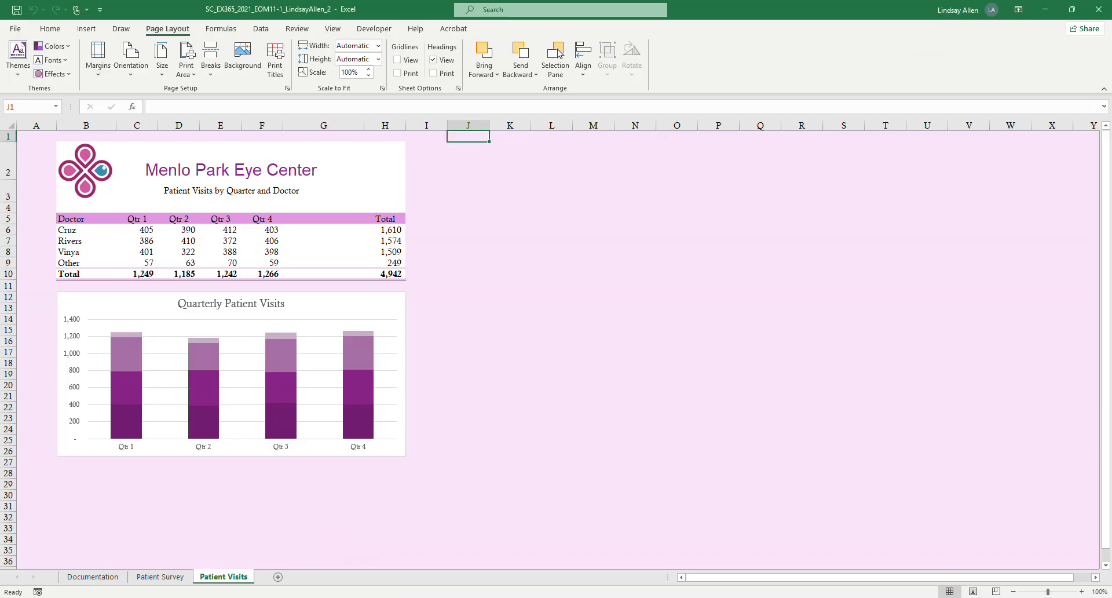
left_click(350, 550)
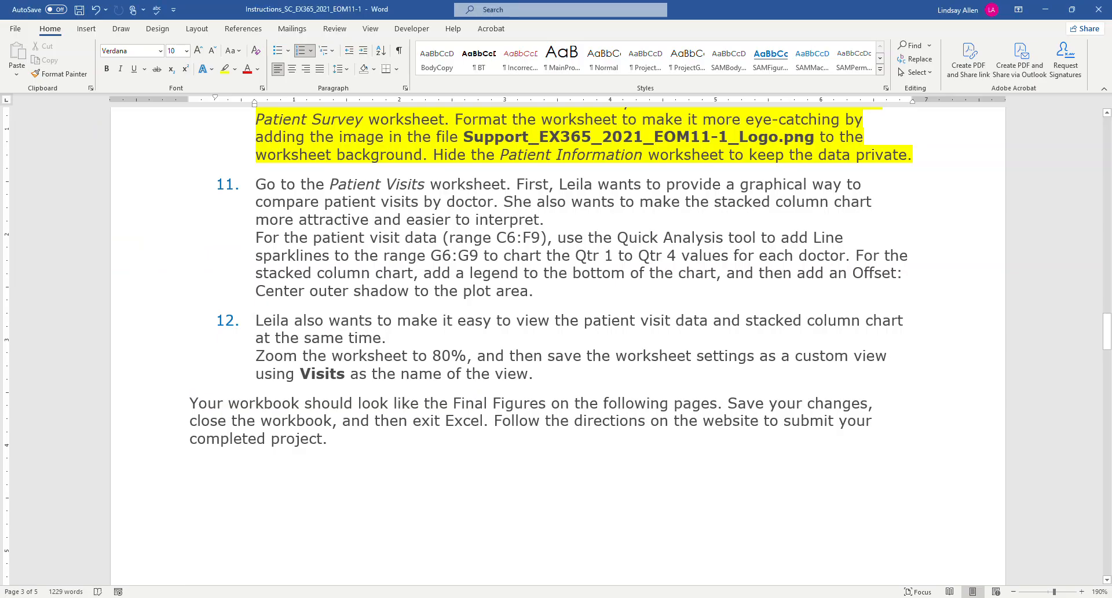
left_click(328, 597)
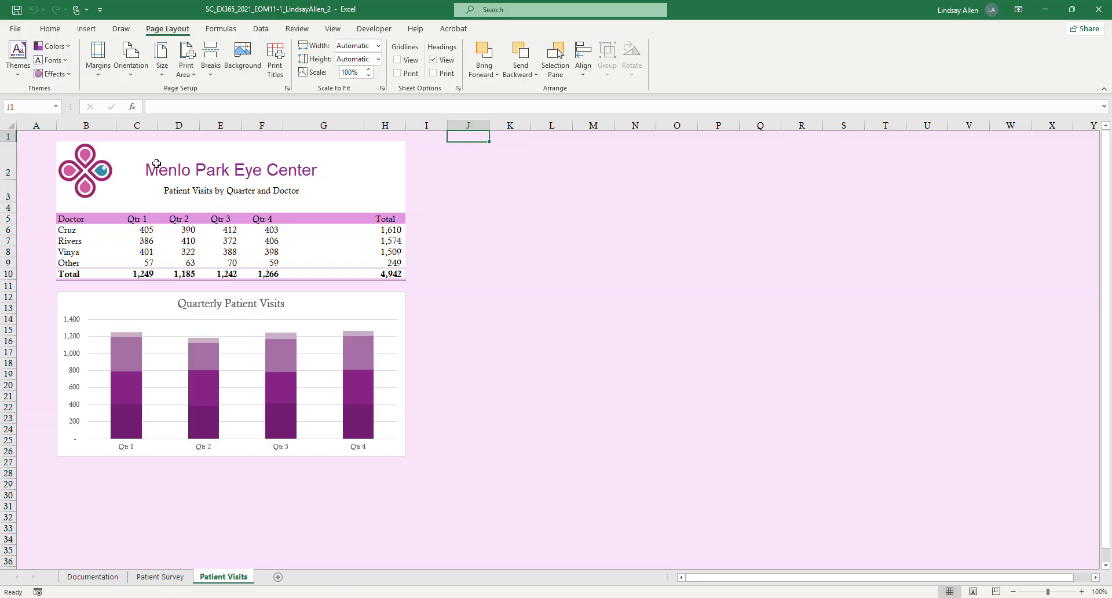
Try adding Line sparklines for the Qtr 1 patient visits in C6:C9 with the Quick Analysis tool.
left_click_drag(141, 232, 142, 266)
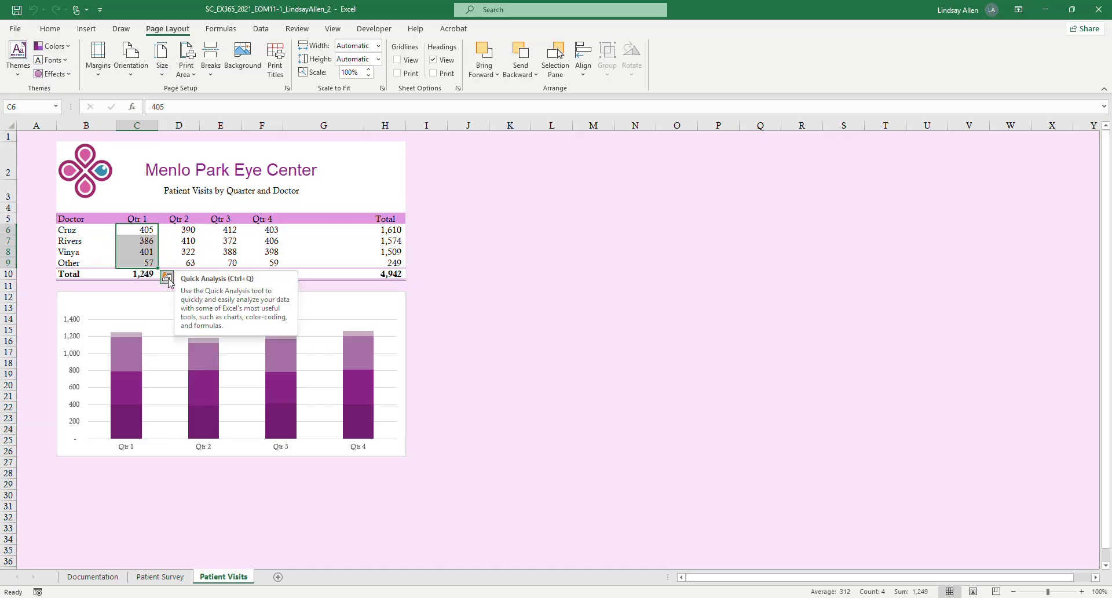
left_click(166, 277)
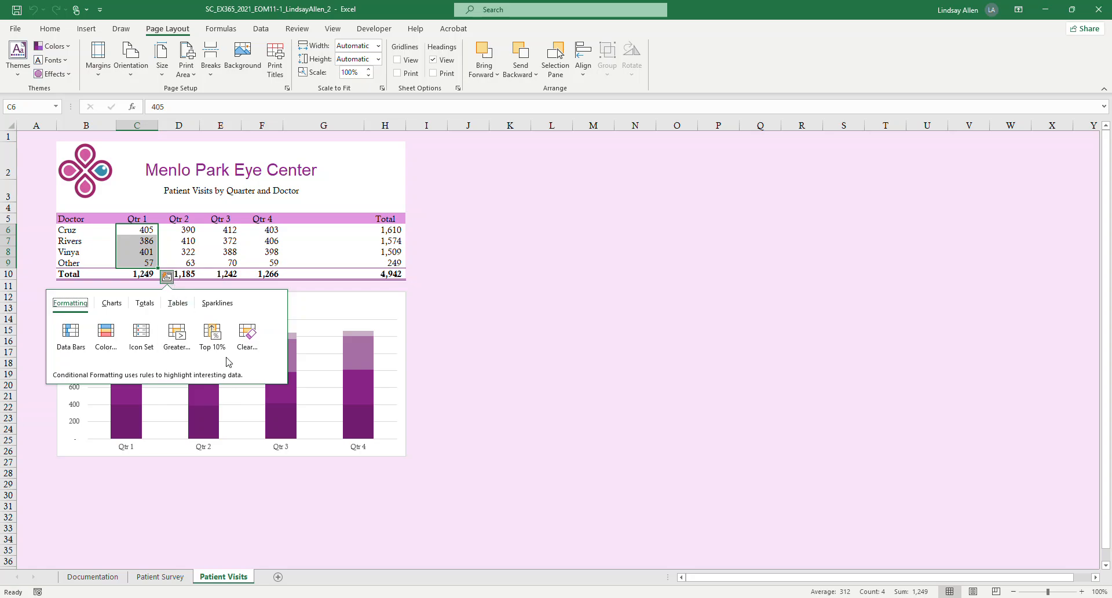
left_click(219, 304)
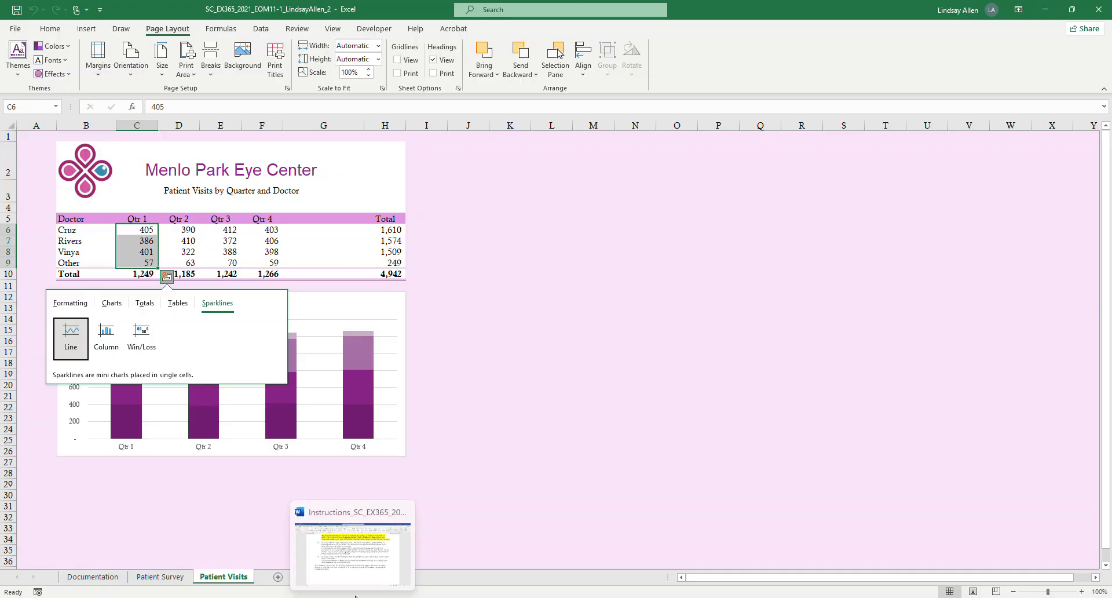
left_click(362, 578)
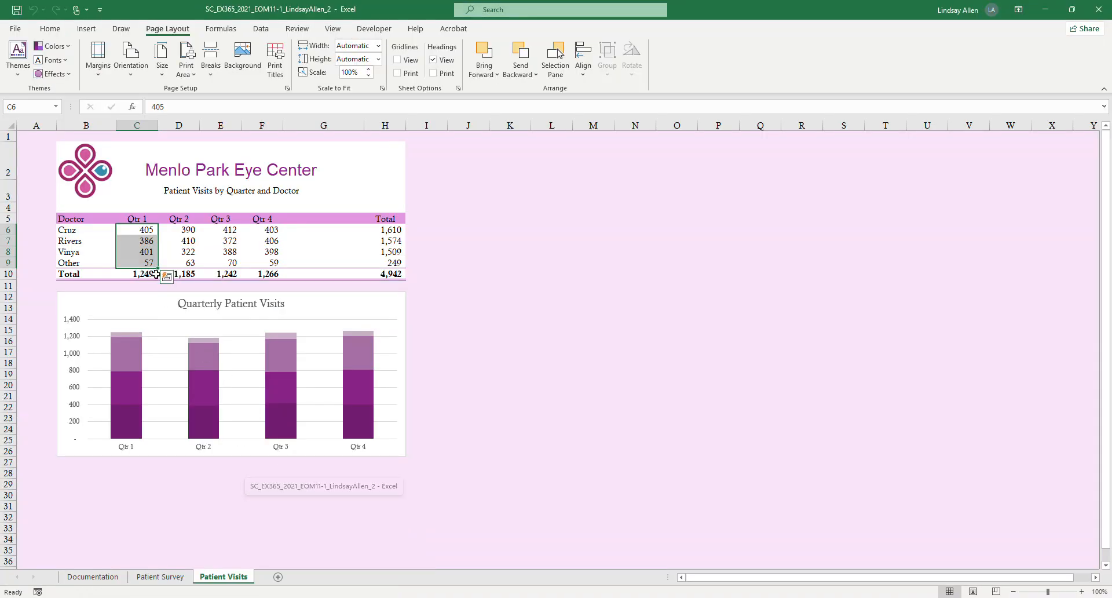
left_click(166, 275)
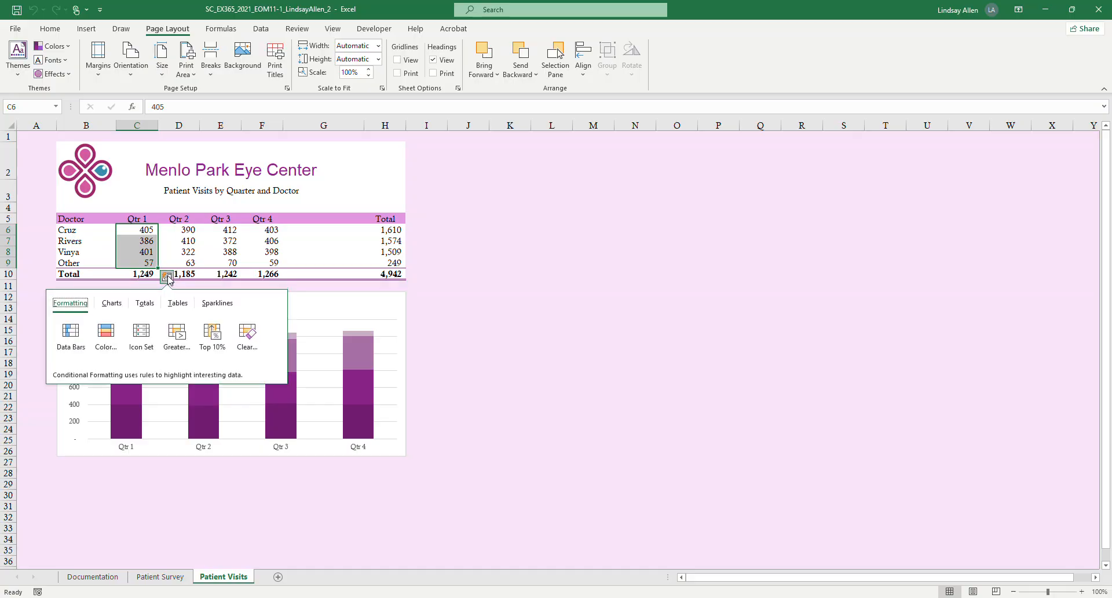
left_click(217, 303)
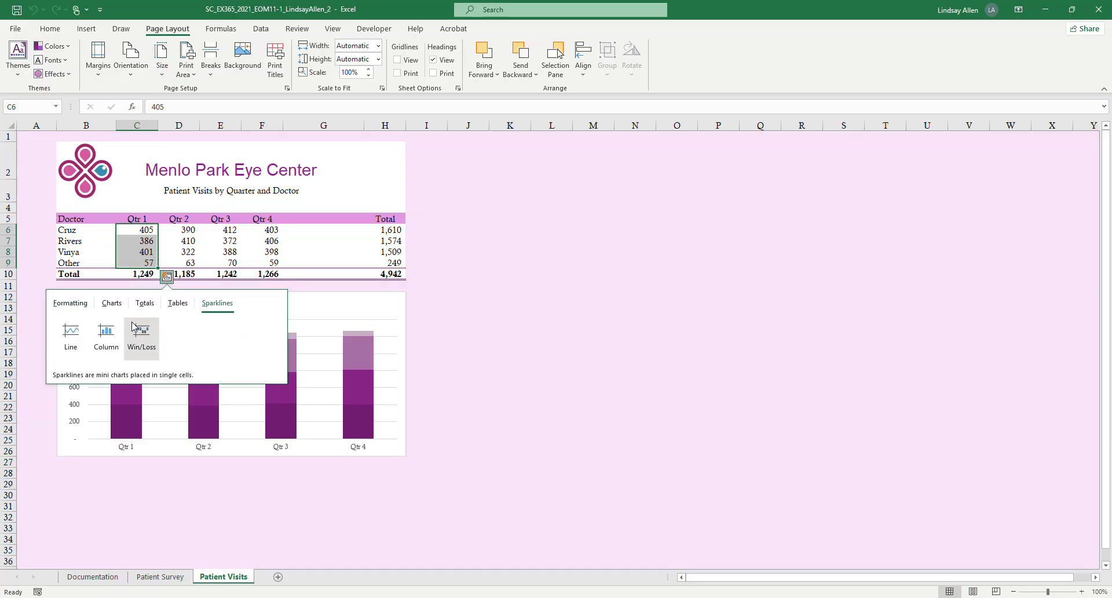
left_click(71, 332)
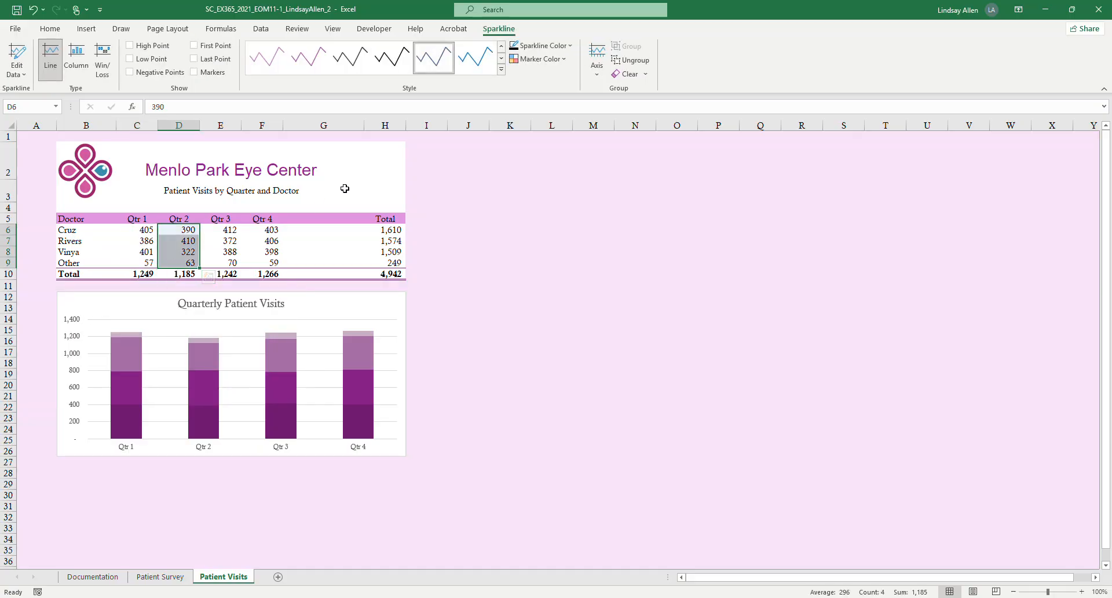
Check cell G6, reread the sparkline instructions of step 11 in Word, and return to Excel.
left_click(319, 234)
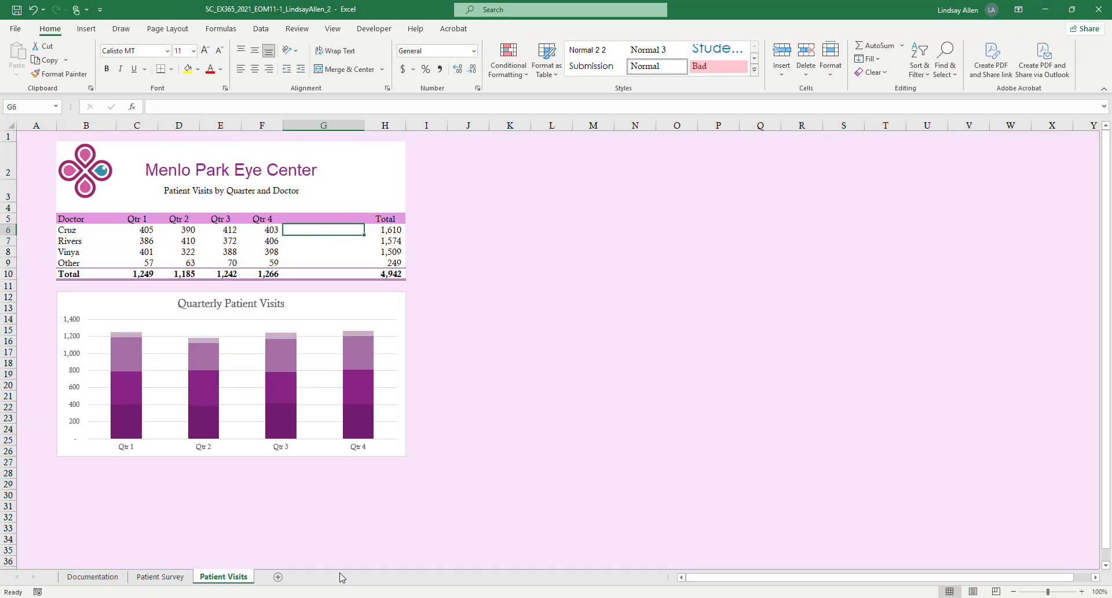
left_click(350, 597)
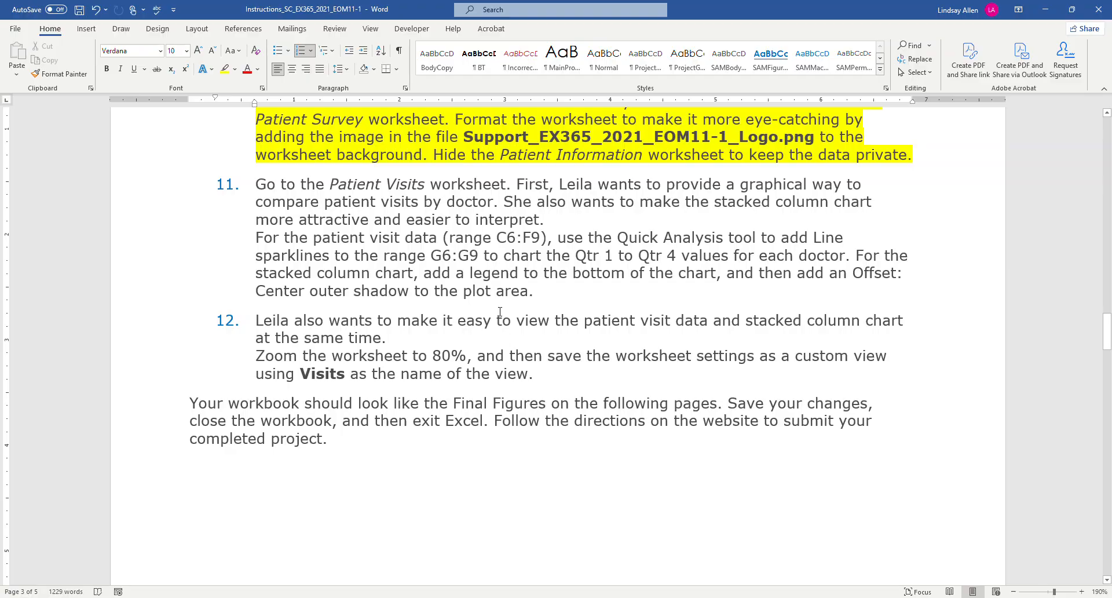
left_click(349, 597)
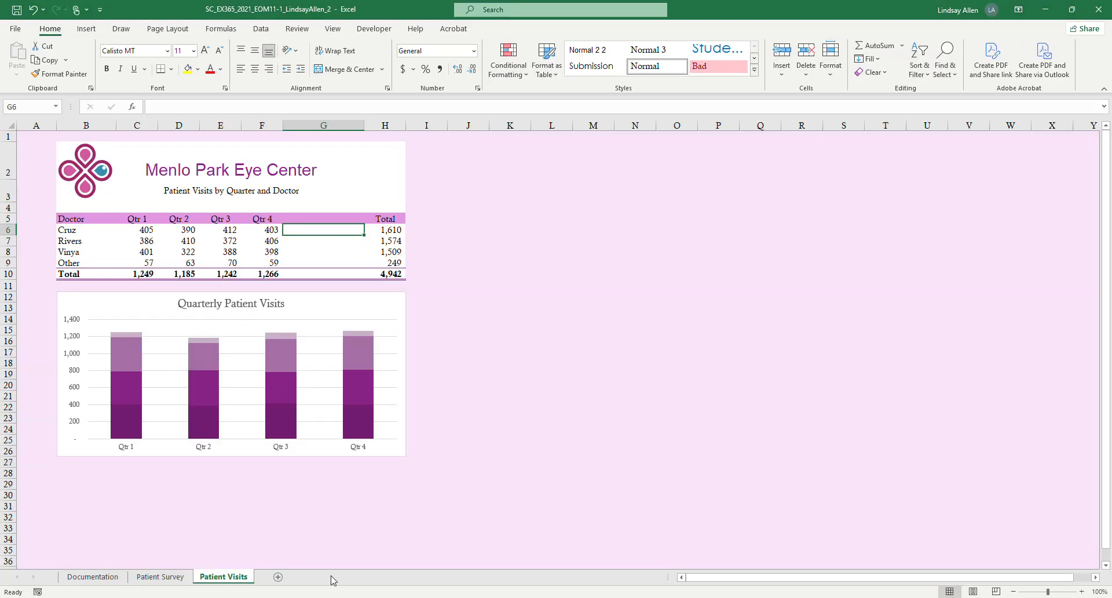
left_click(466, 285)
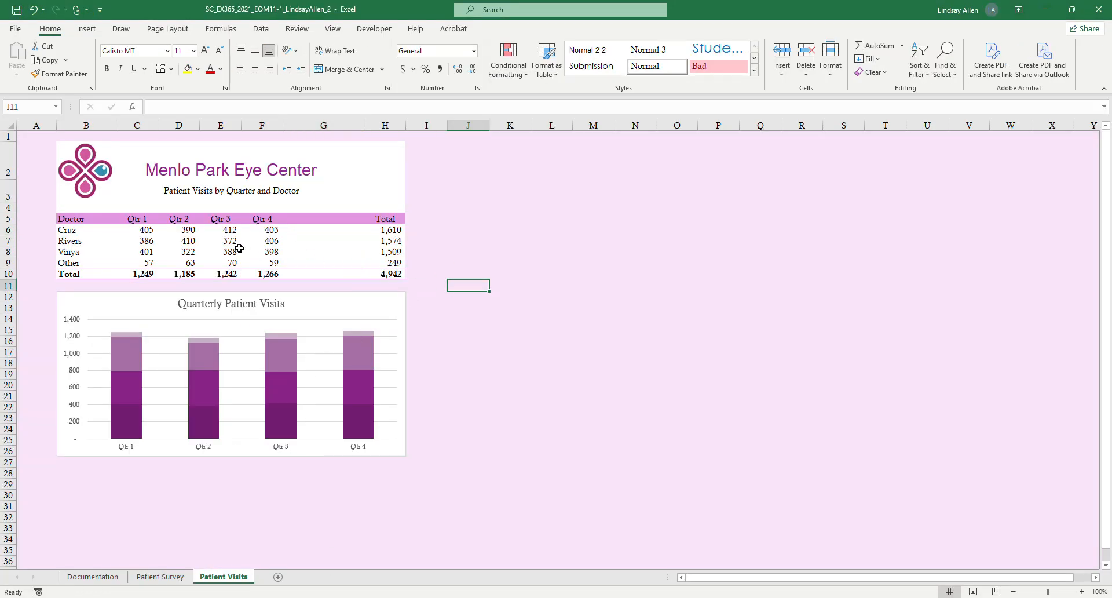
Insert Line sparklines for the range C6:C9 on the Patient Visits worksheet using Quick Analysis.
left_click_drag(150, 230, 146, 258)
left_click(166, 276)
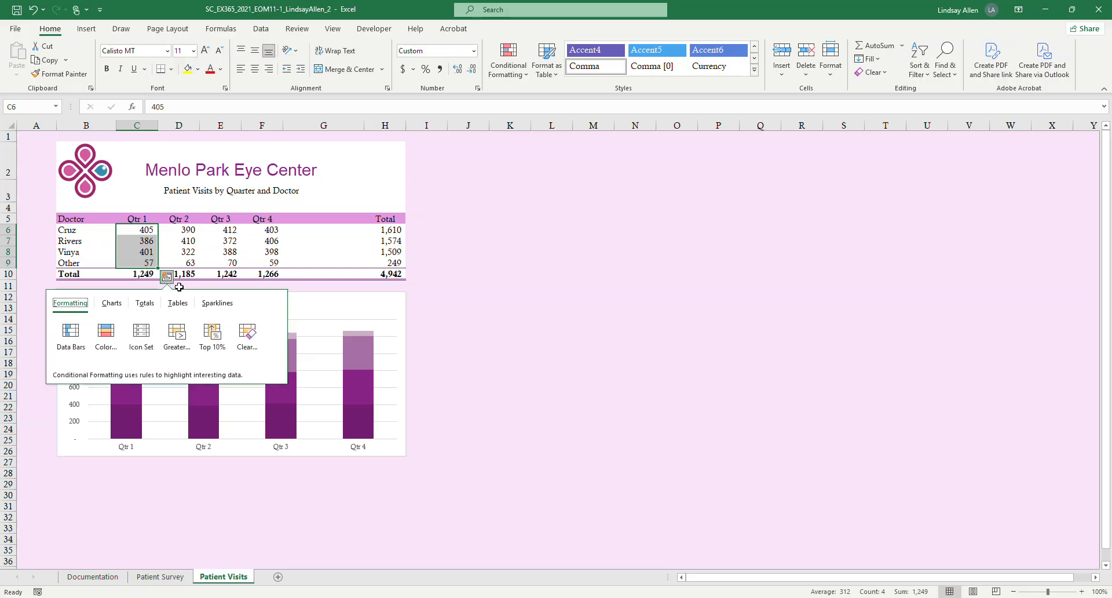
left_click(218, 304)
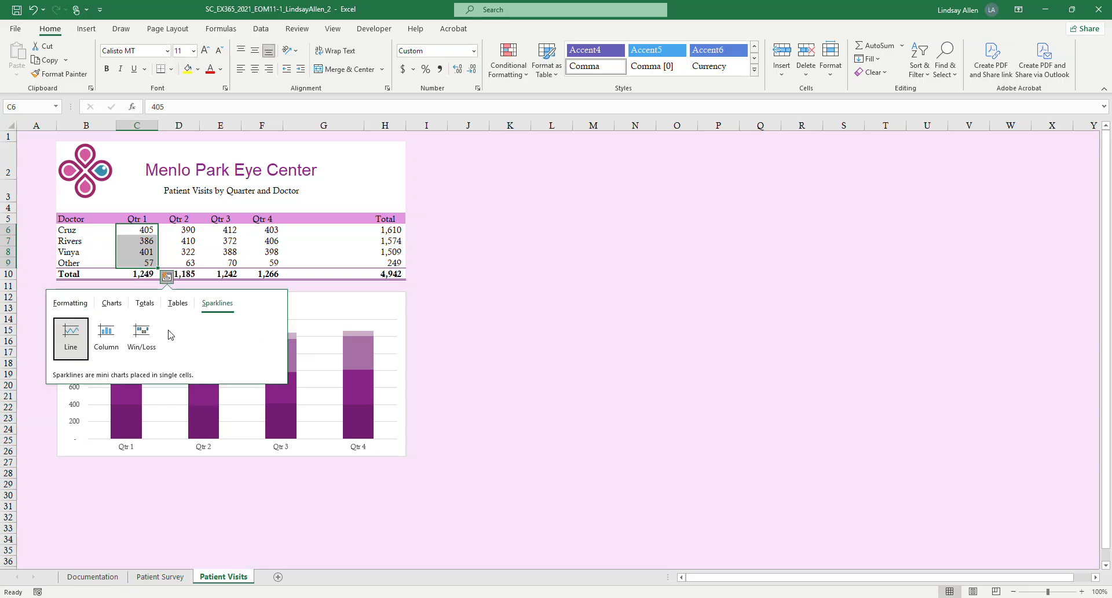
left_click(76, 336)
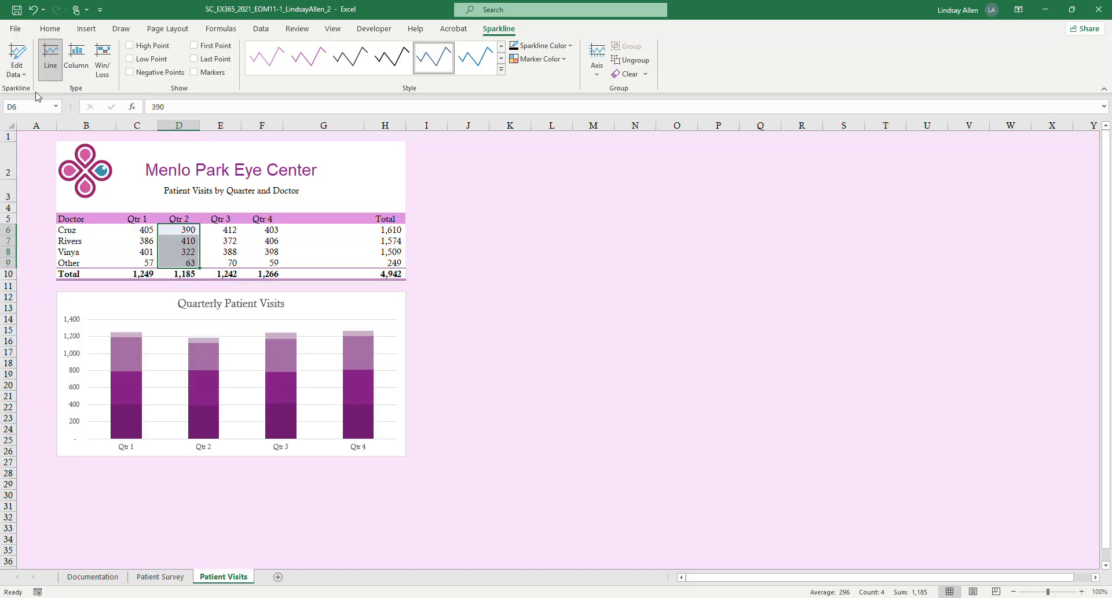
Edit the sparkline group and change its location range to G6:G9.
left_click(22, 76)
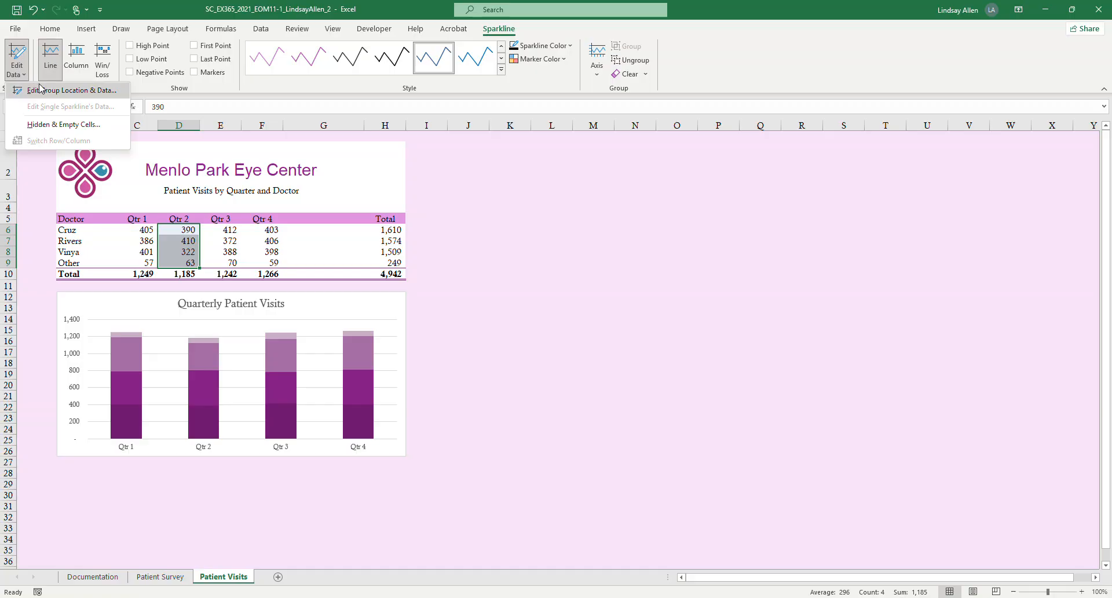
left_click(43, 90)
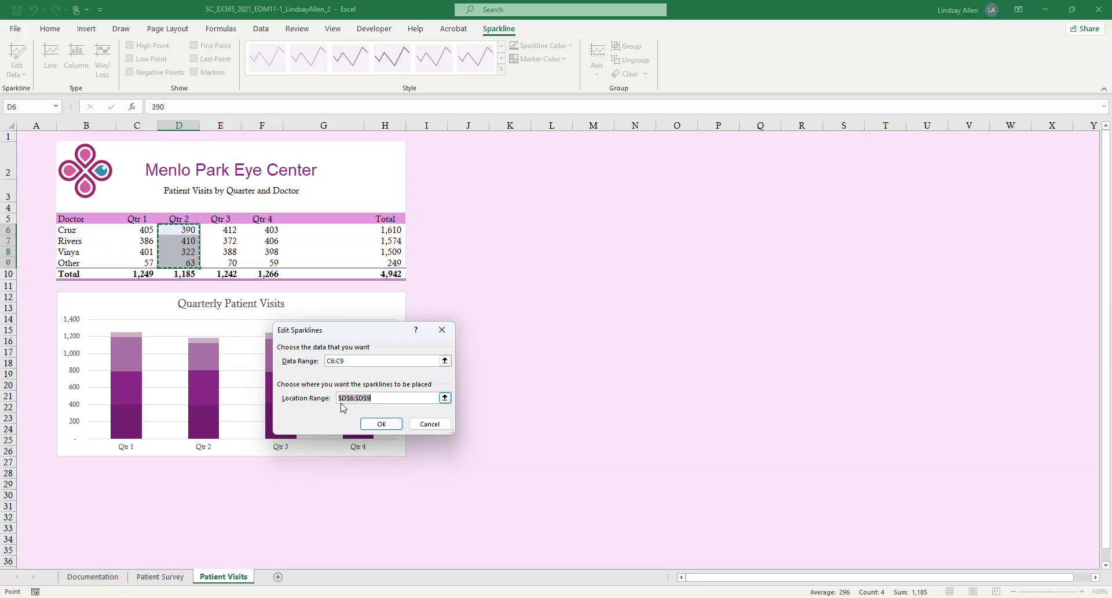
mouse_move(353, 597)
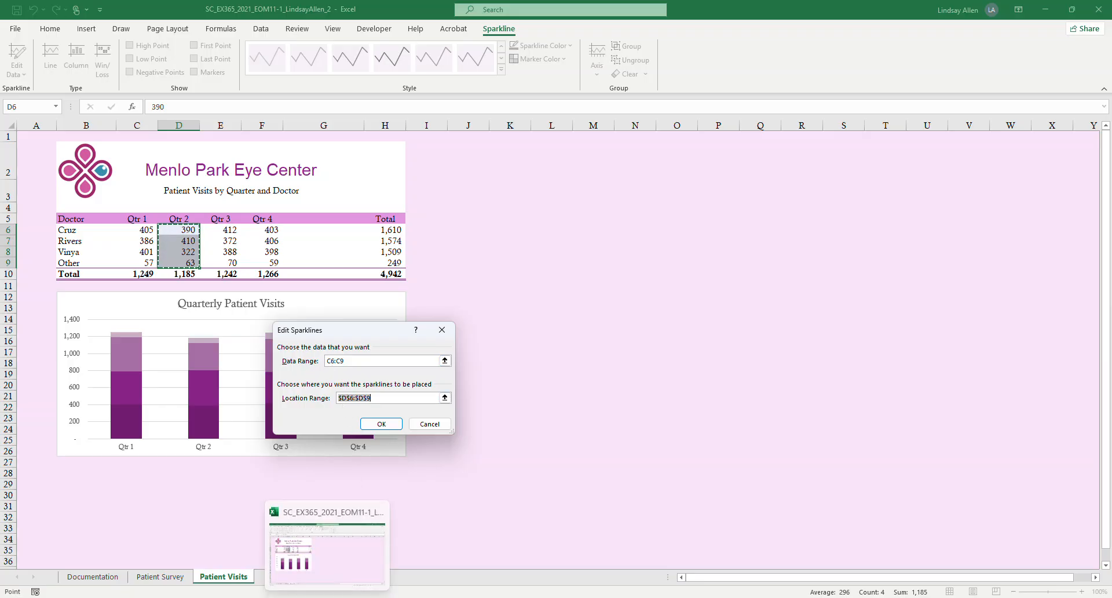
left_click(382, 572)
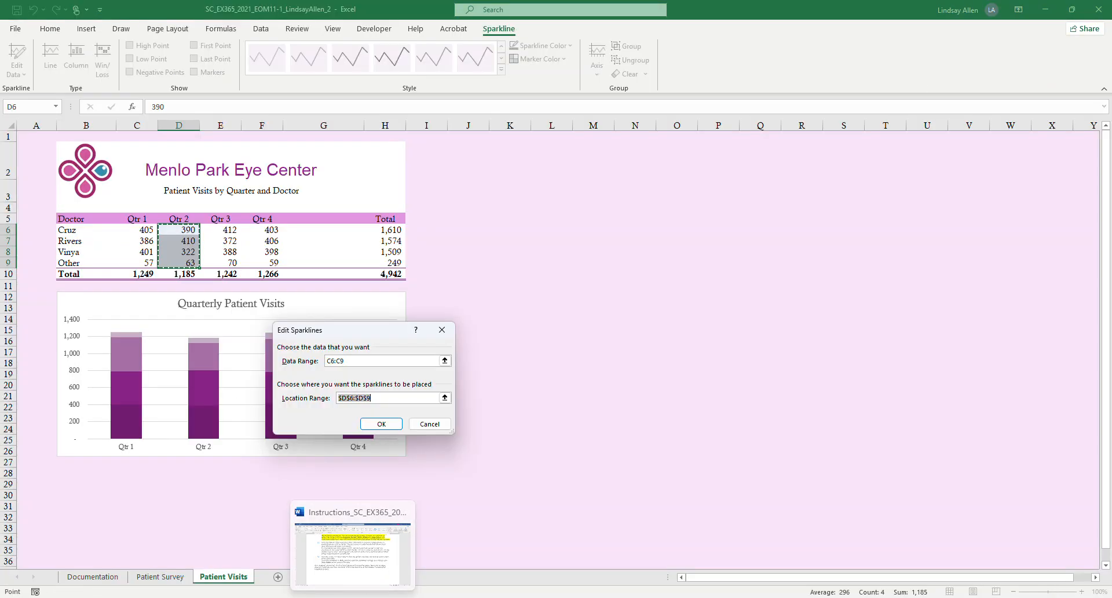
left_click(353, 597)
left_click(365, 513)
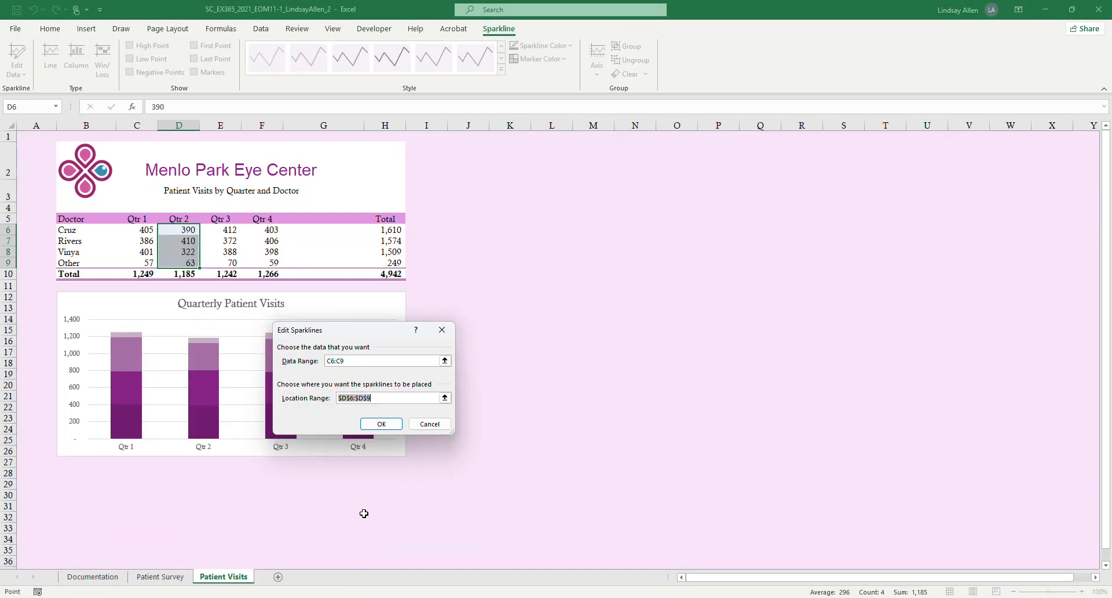
left_click(379, 397)
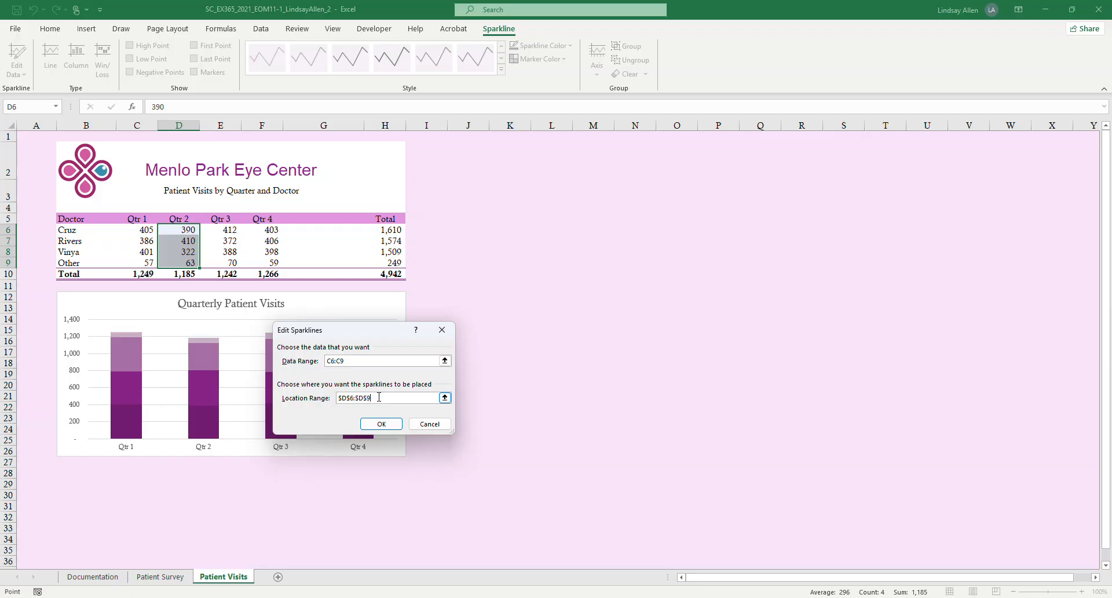
left_click(346, 401)
key("BackSpace")
type("G")
left_click(392, 425)
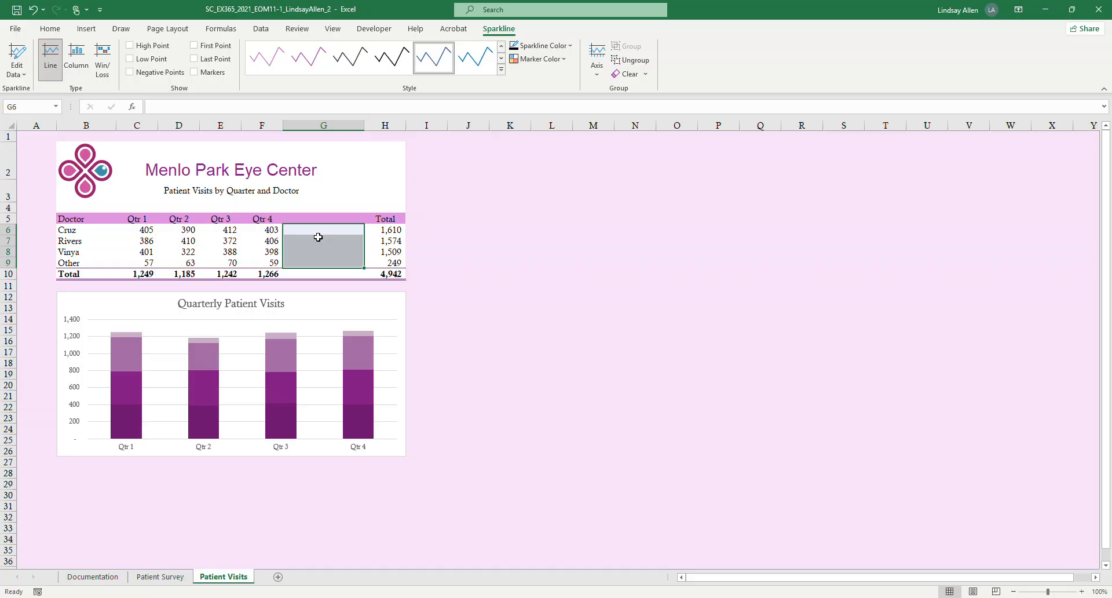
Edit the sparkline group in G6:G9 so its data range is C6:F9, checking the range against step 11 in Word.
left_click(350, 230)
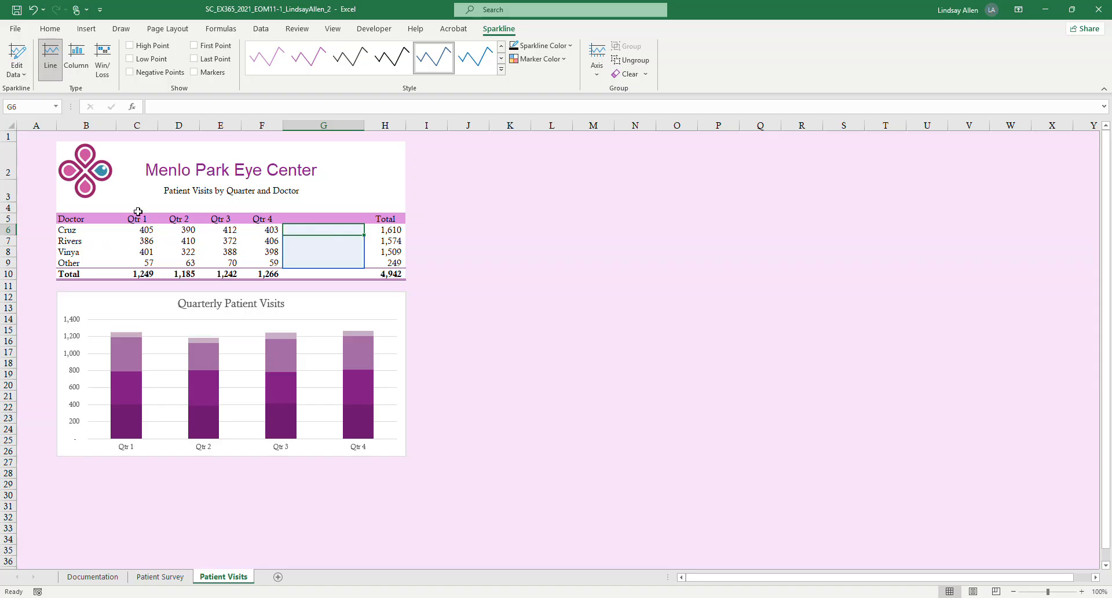
left_click(11, 72)
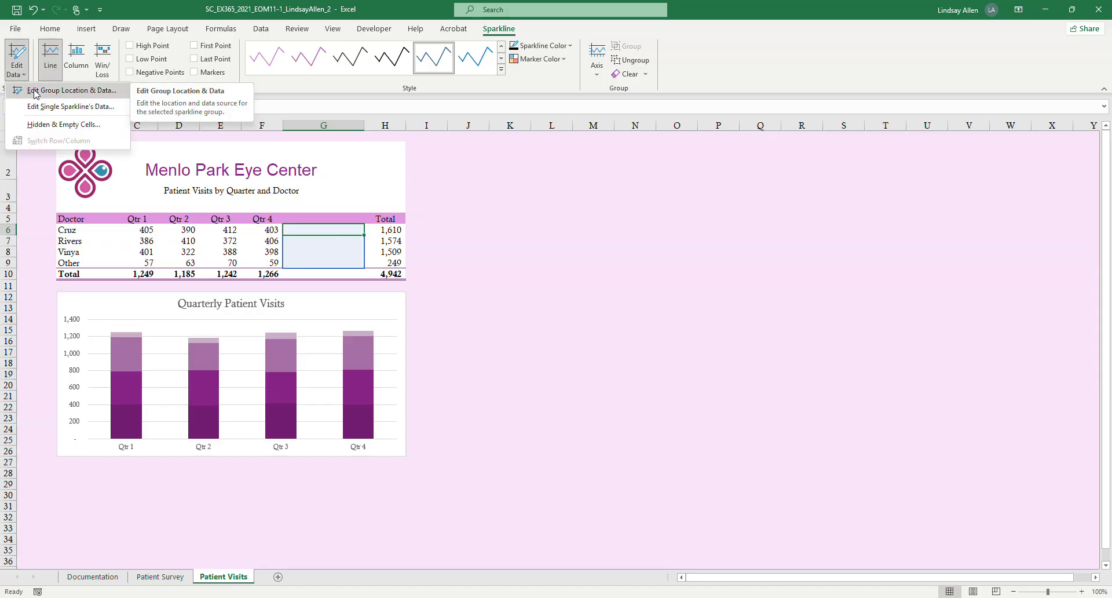
left_click(35, 93)
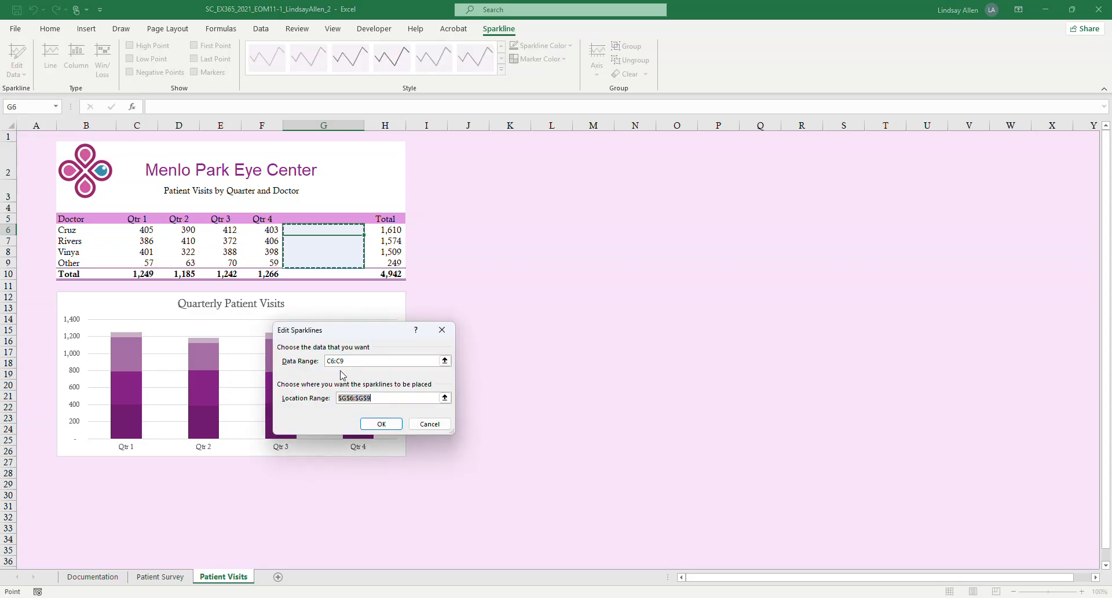
left_click(353, 597)
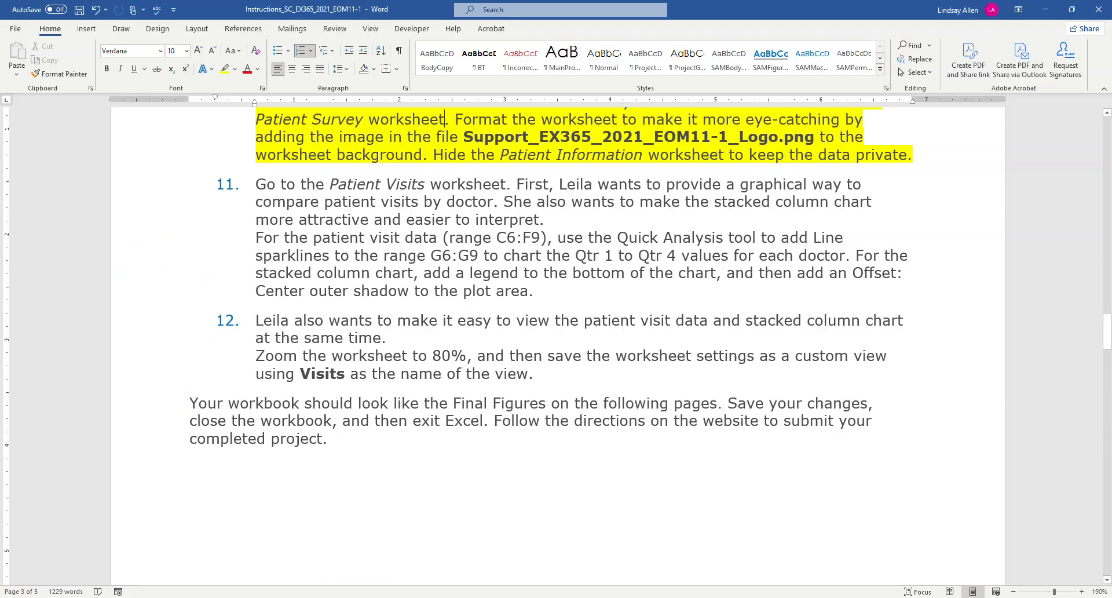
left_click(353, 597)
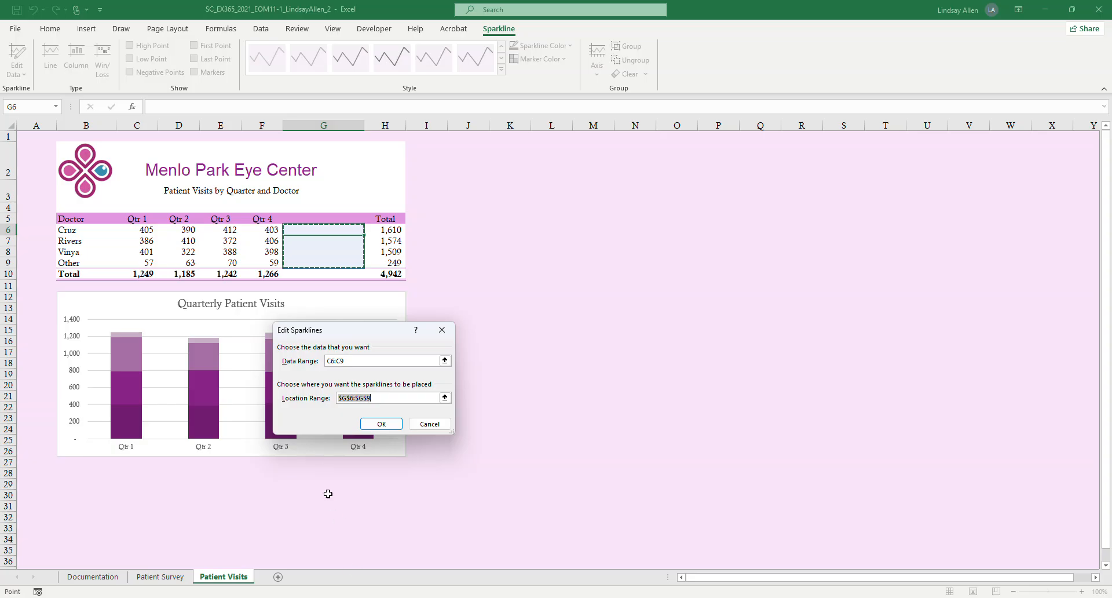
left_click(340, 360)
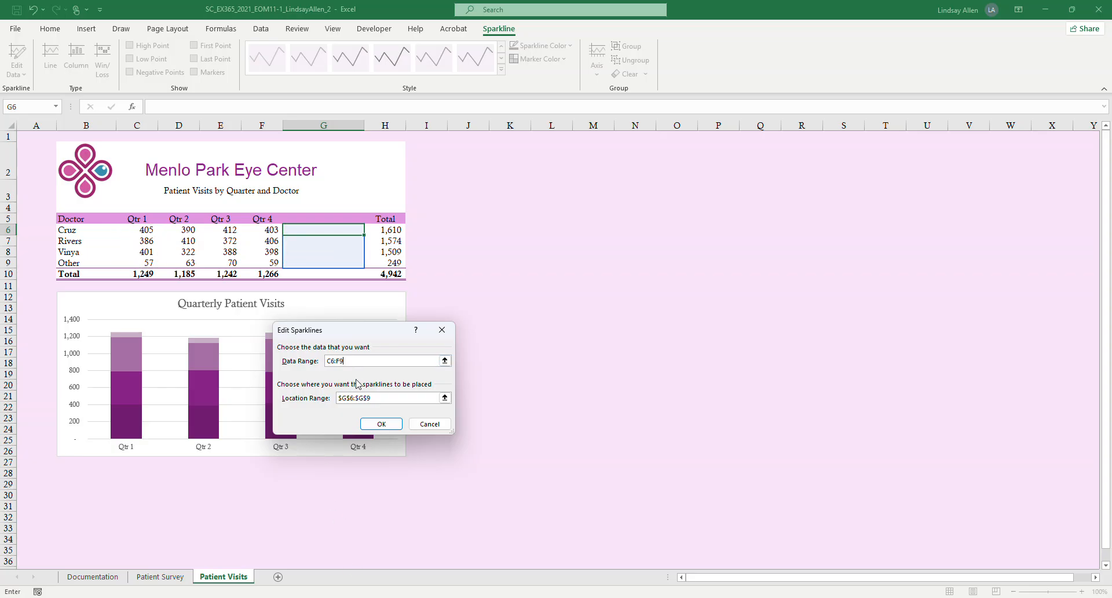
left_click(352, 399)
left_click(381, 424)
left_click(59, 516)
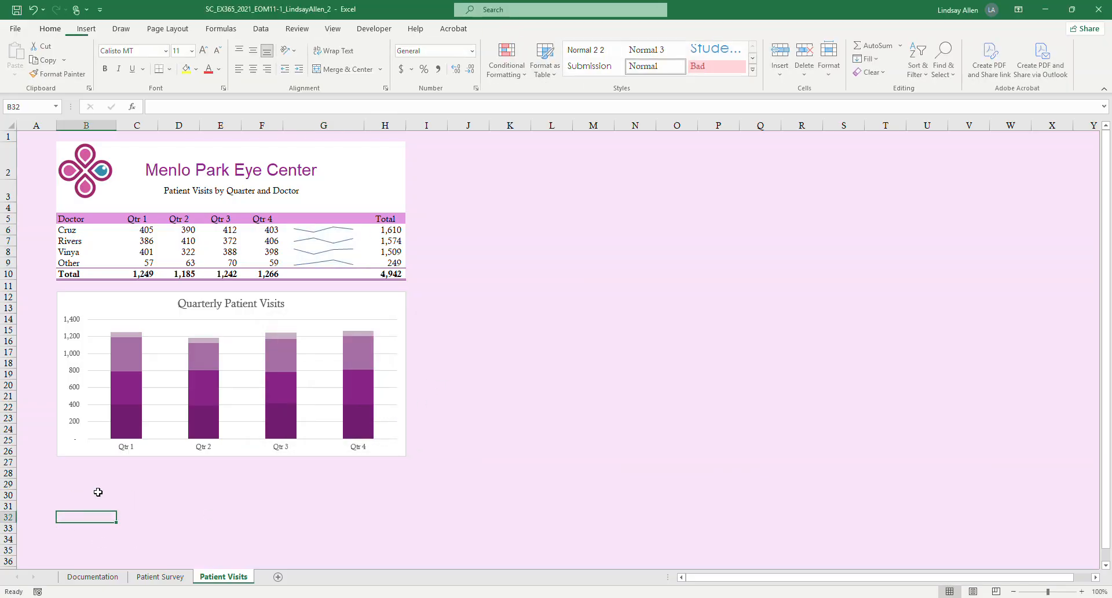
Check step 11's chart instructions in Word, and in Excel add a legend at the bottom of the Quarterly Patient Visits chart.
left_click(357, 597)
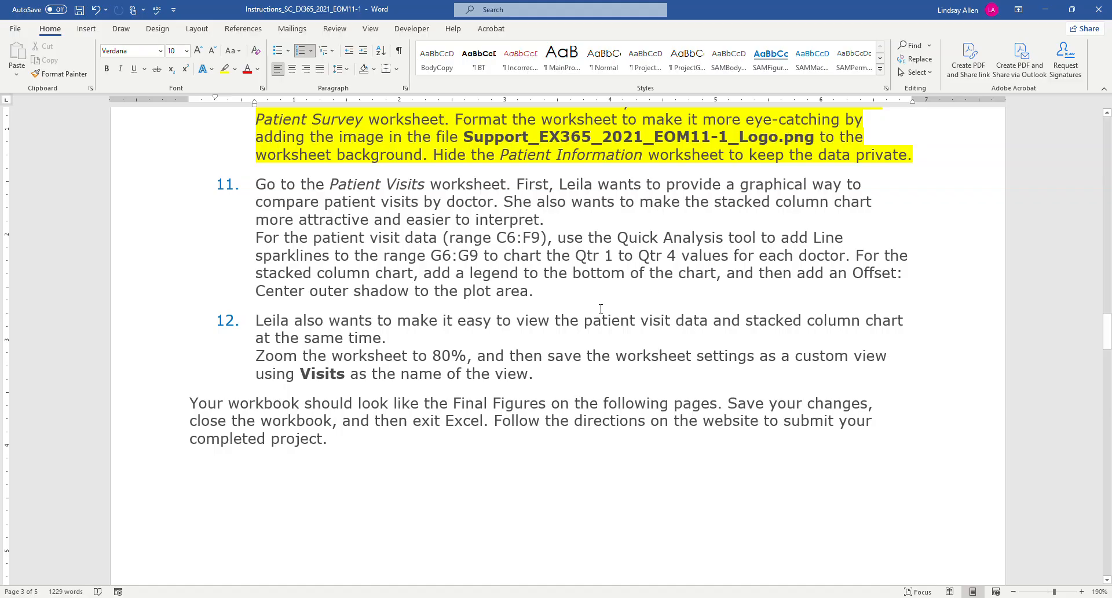
mouse_move(327, 597)
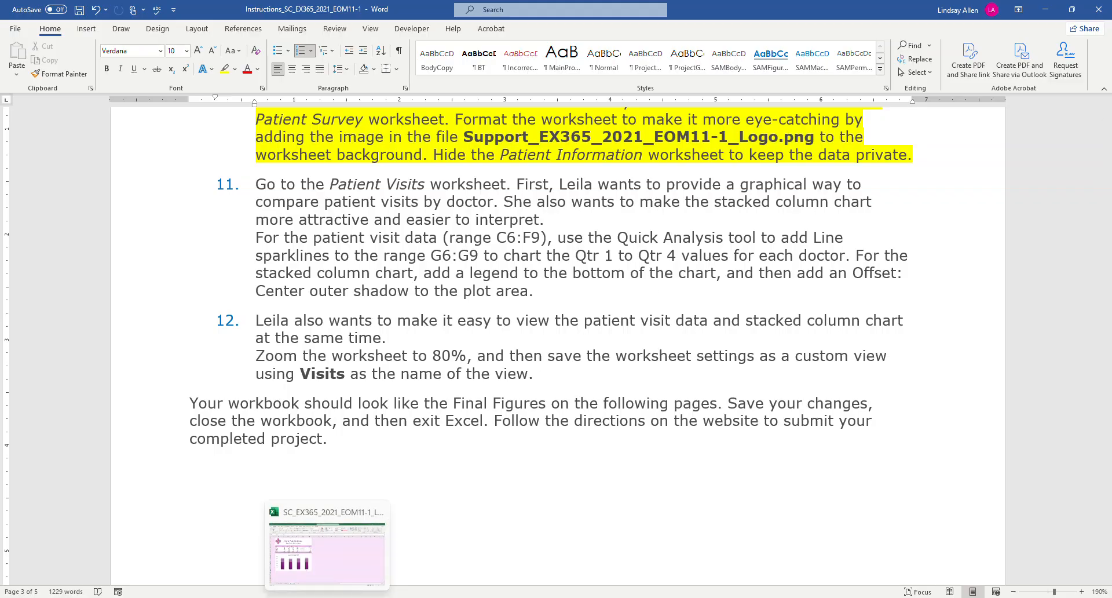
left_click(324, 565)
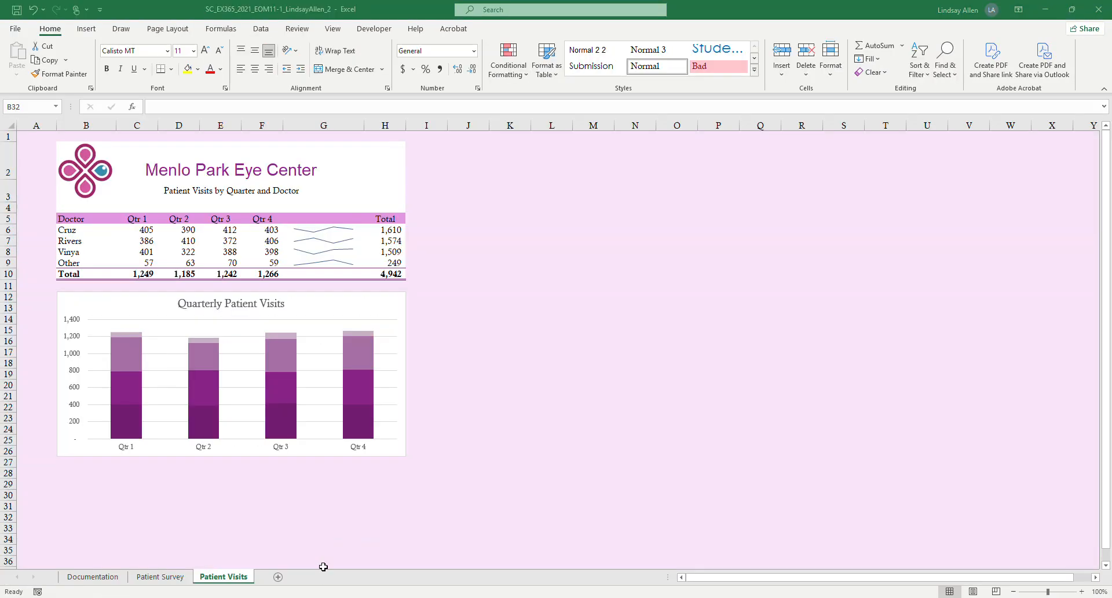
left_click(316, 305)
mouse_move(390, 584)
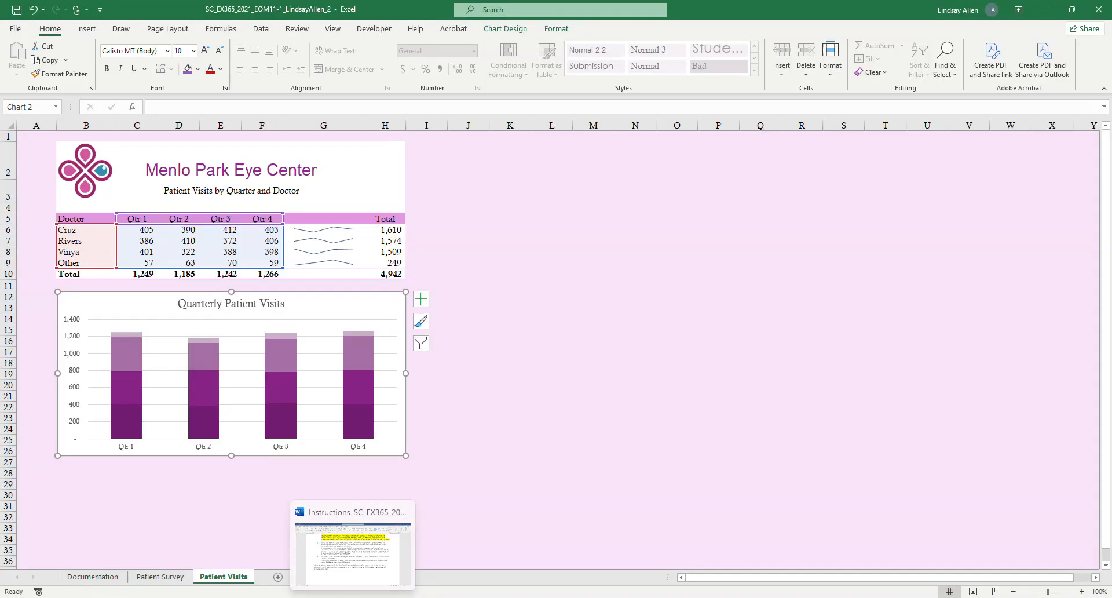
mouse_move(382, 543)
left_click(352, 472)
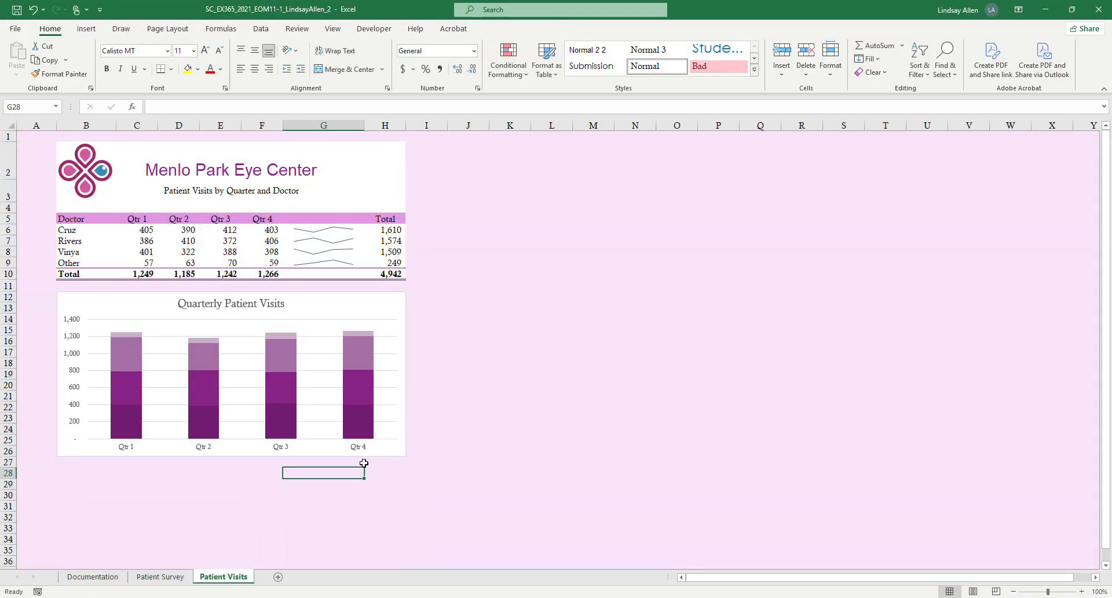
left_click(356, 285)
left_click(352, 298)
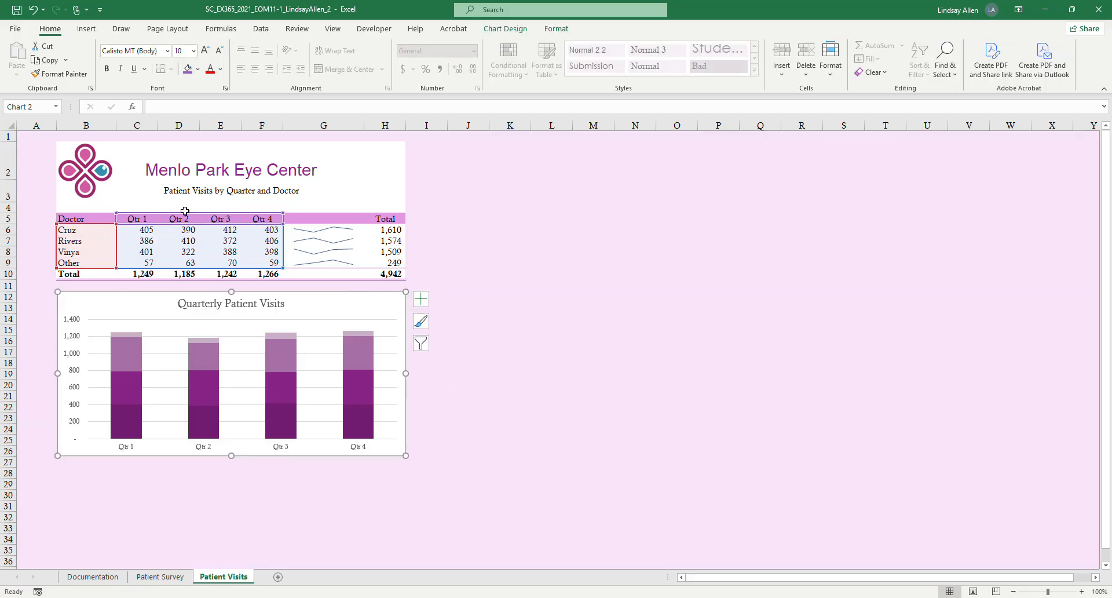
left_click(421, 298)
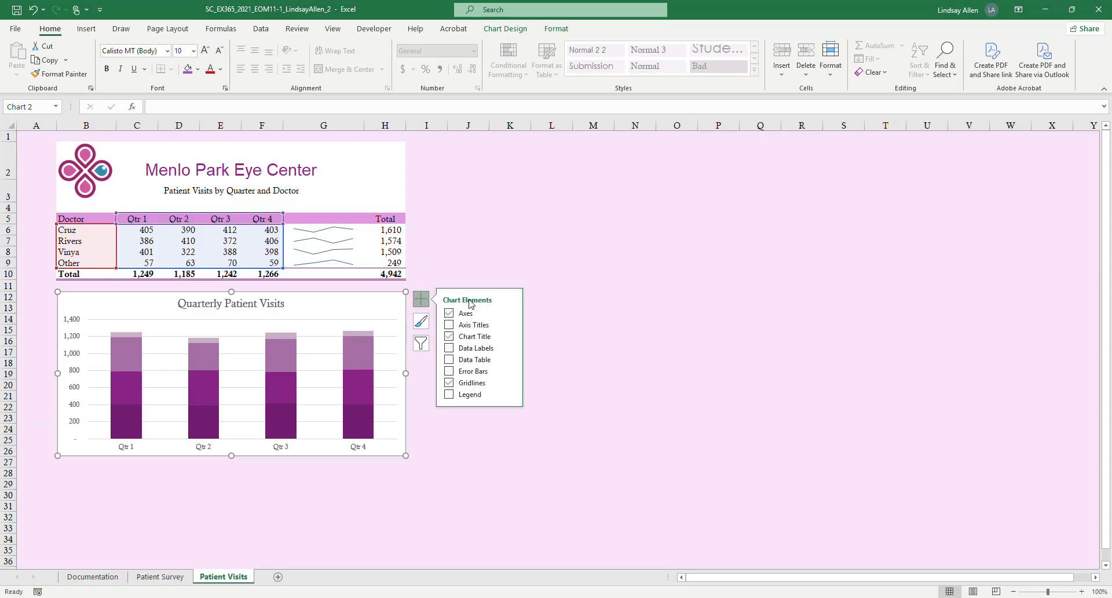
left_click(459, 396)
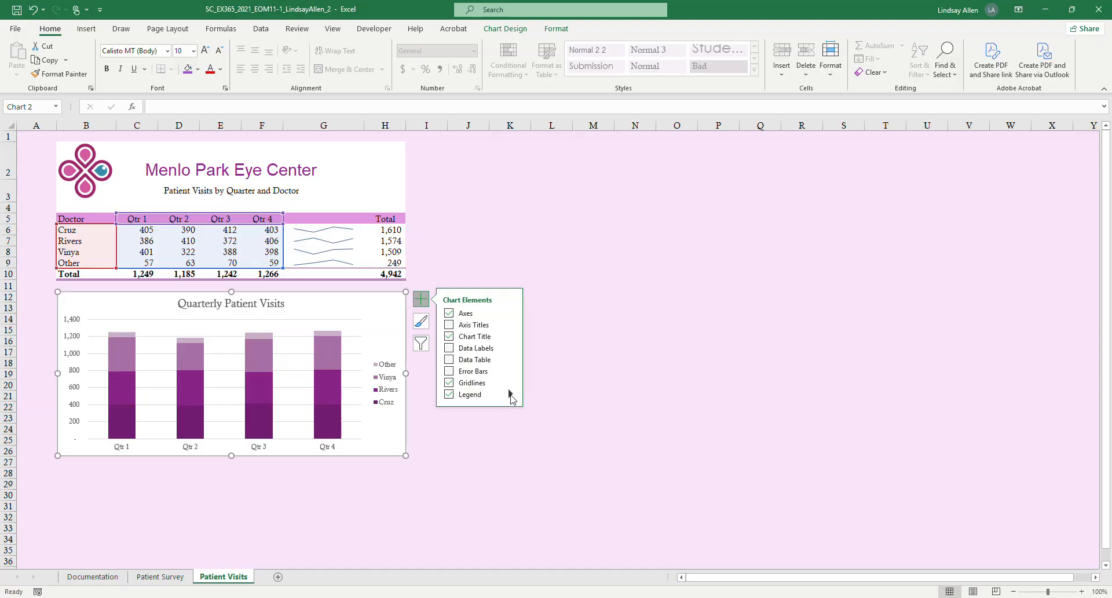
left_click(510, 395)
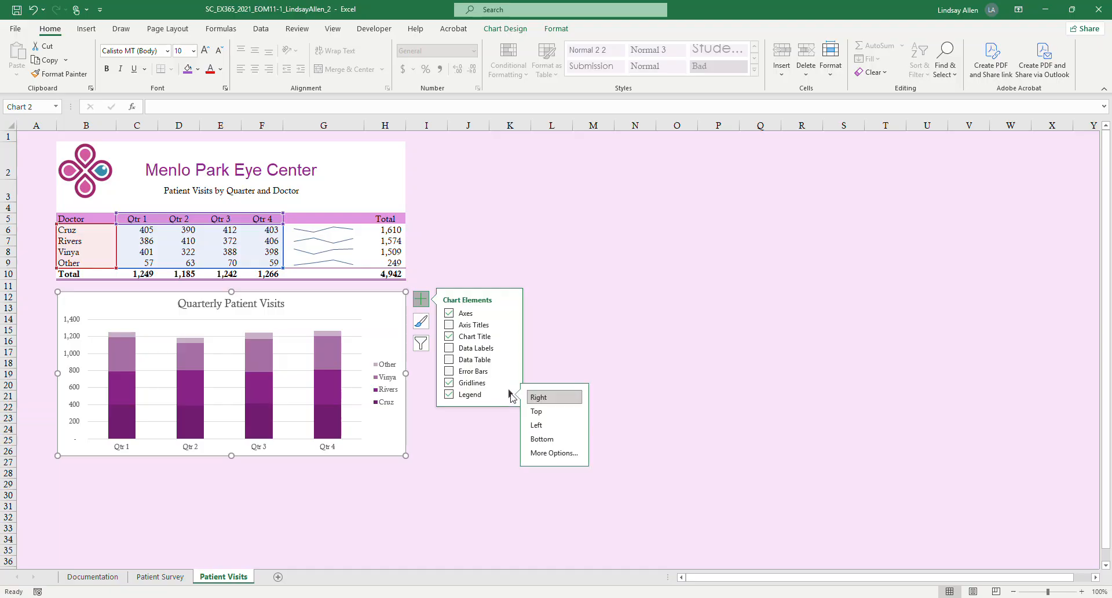
left_click(549, 439)
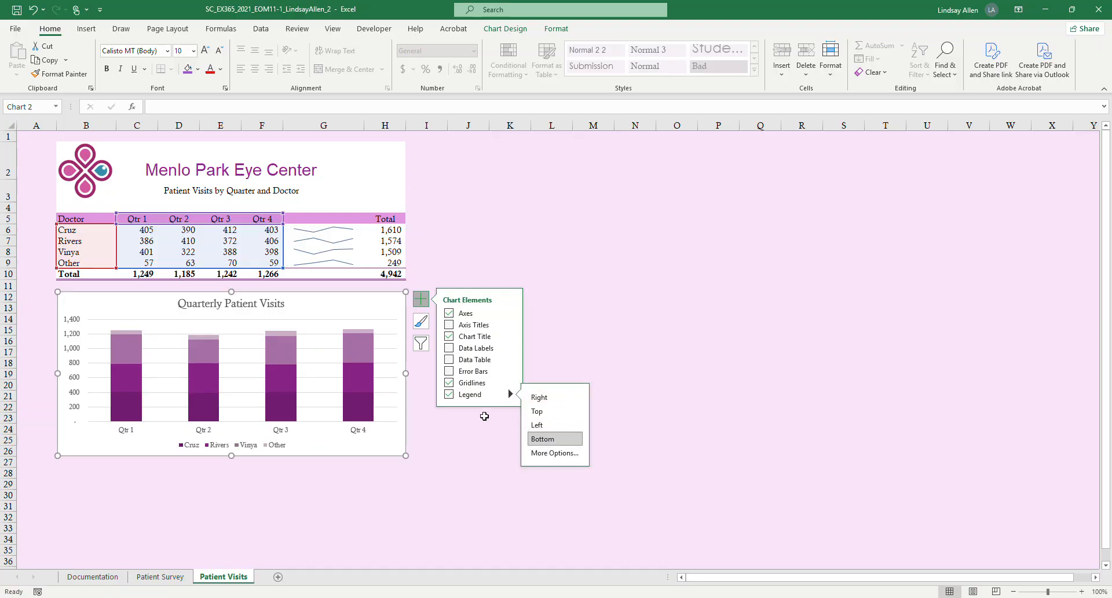
Switch to Word and highlight step 11's sparkline and chart legend instructions in yellow.
mouse_move(352, 597)
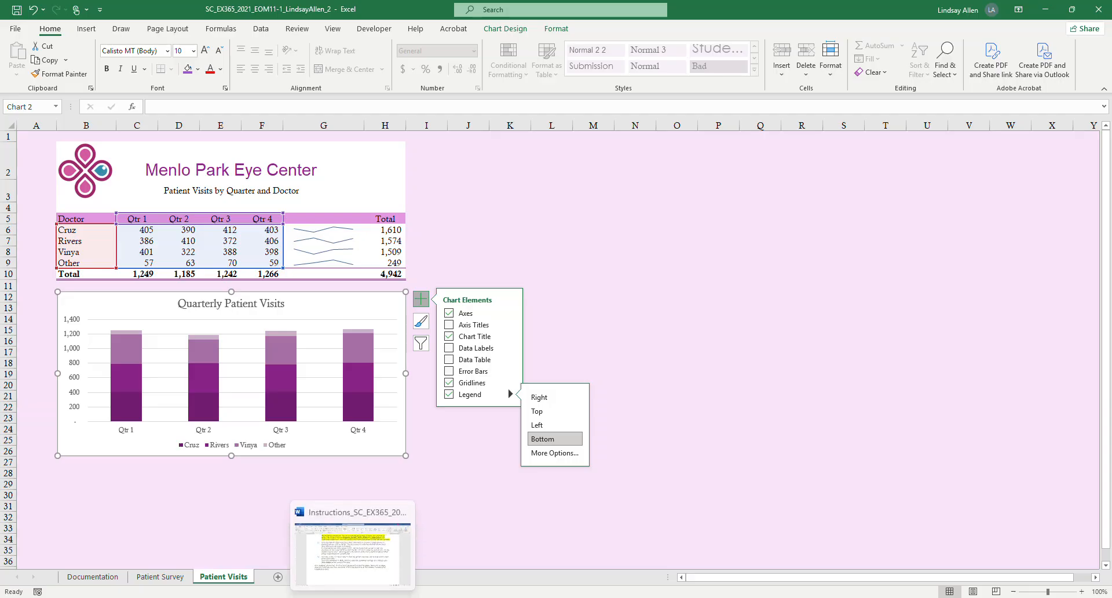
left_click(392, 555)
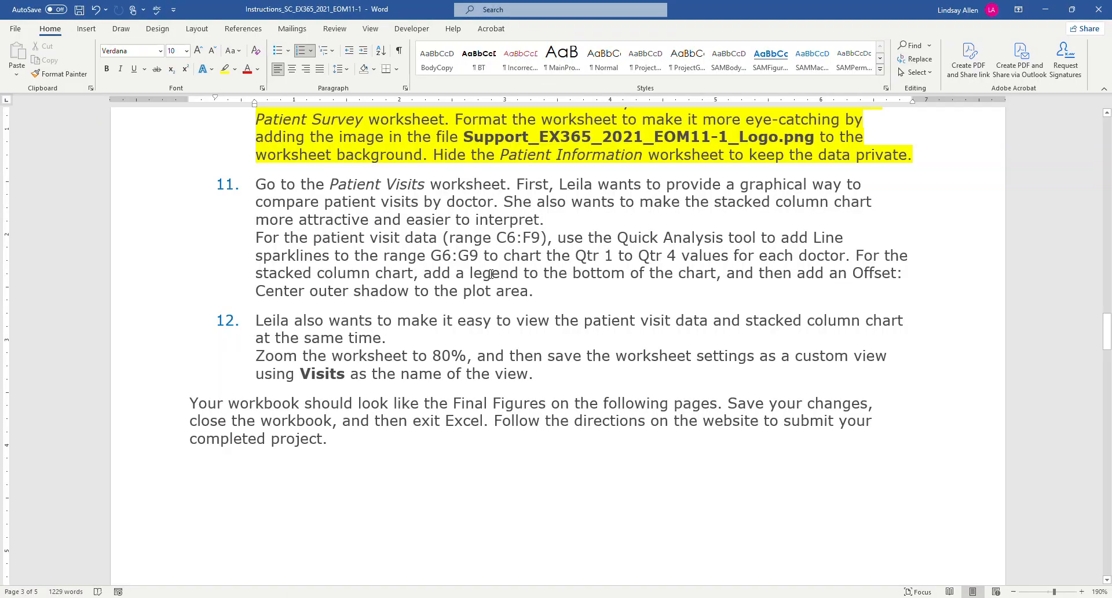
left_click_drag(725, 274, 255, 237)
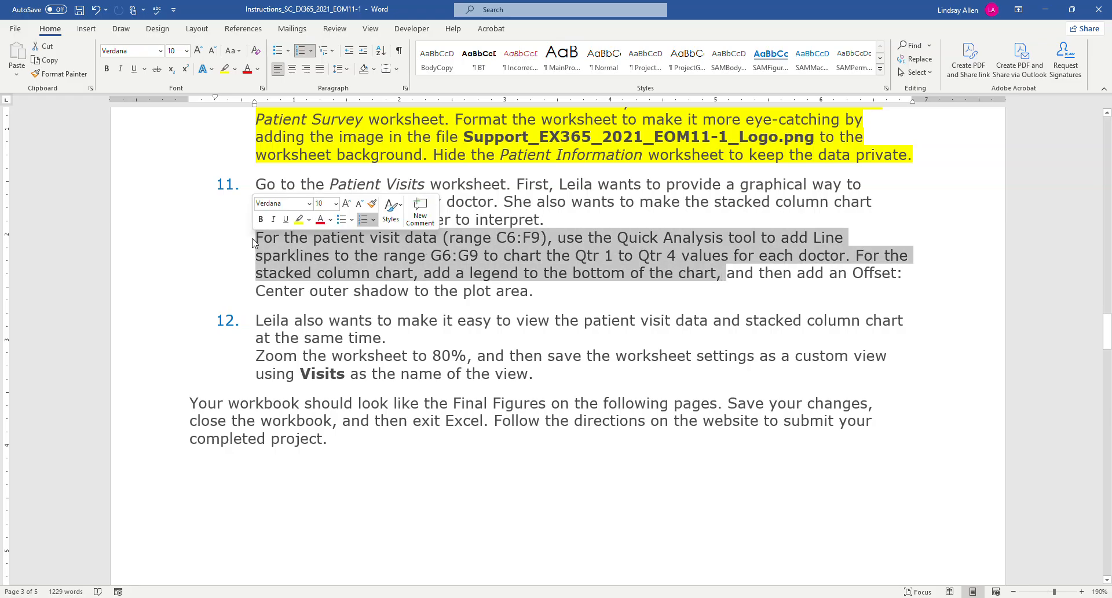
left_click(224, 69)
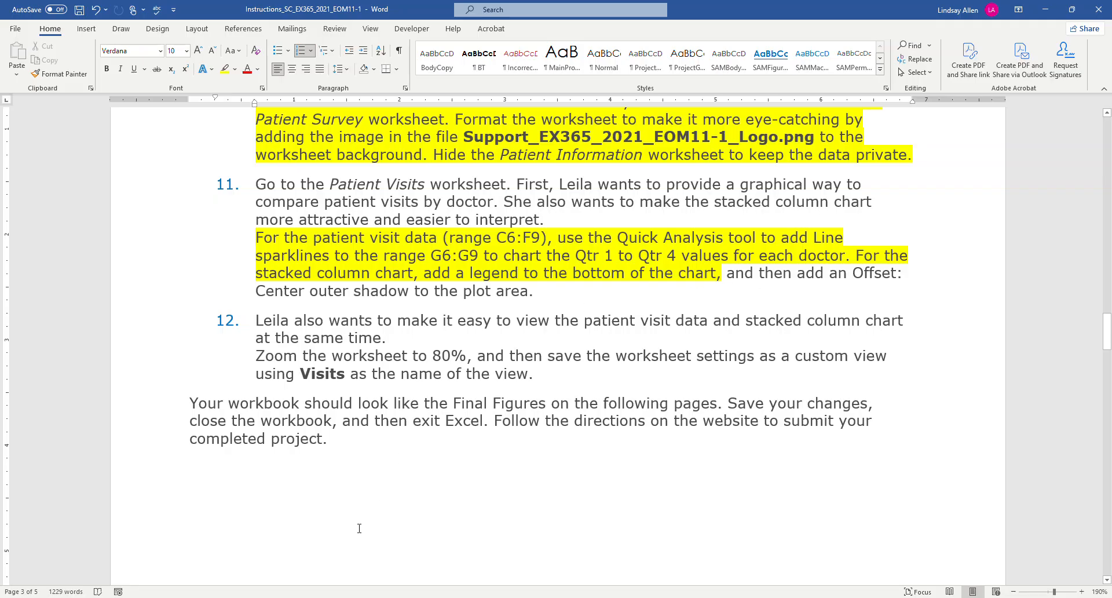
Return to Excel and apply an Offset: Center outer shadow to the plot area of the Quarterly Patient Visits chart, as step 11 in Word specifies.
left_click(351, 597)
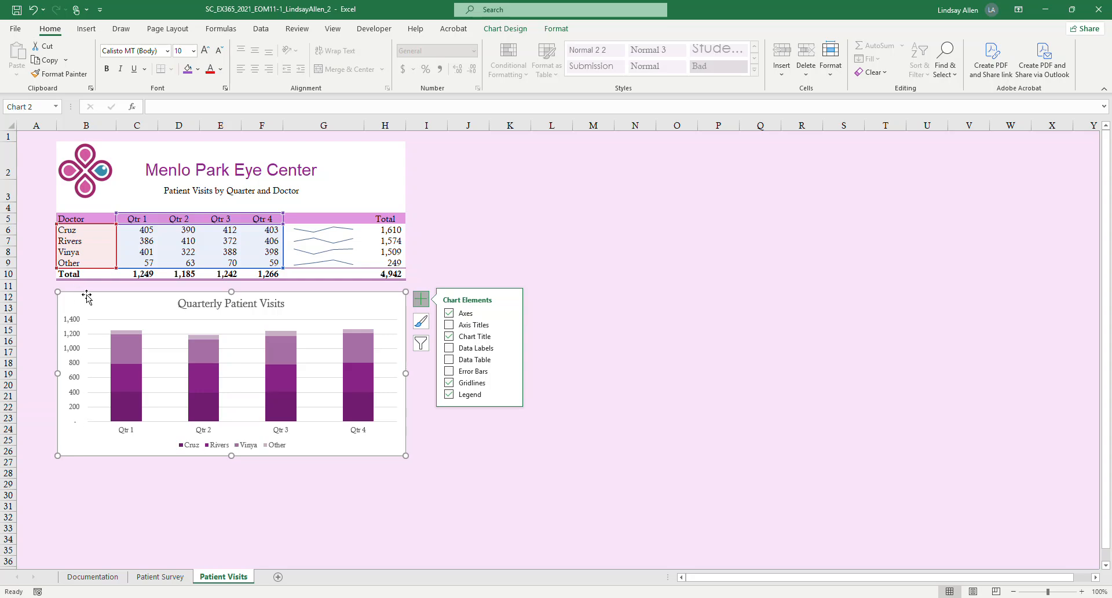
left_click(164, 329)
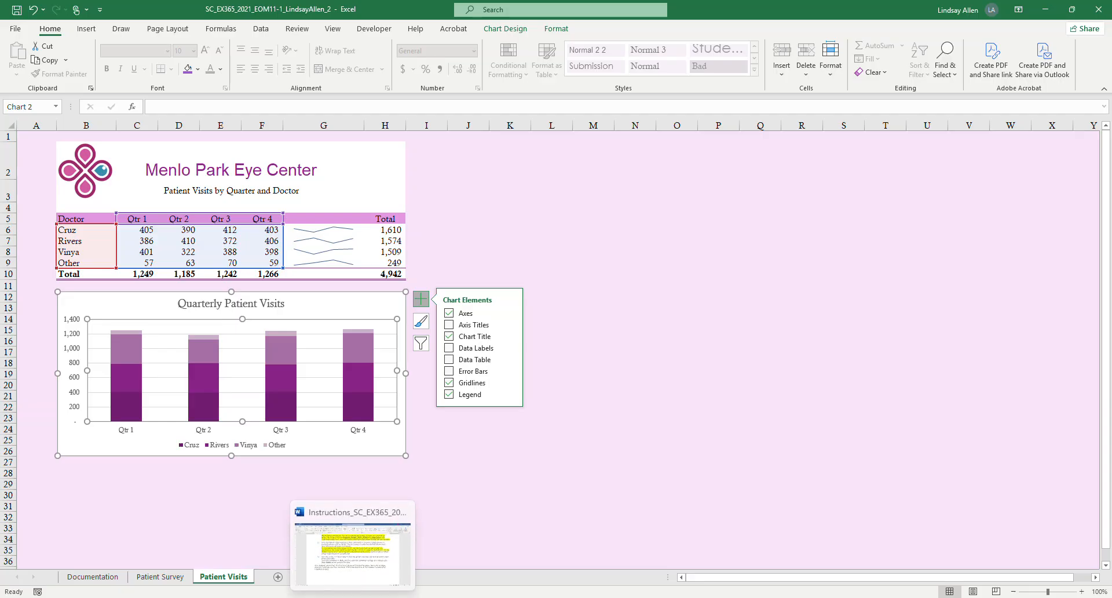
left_click(371, 585)
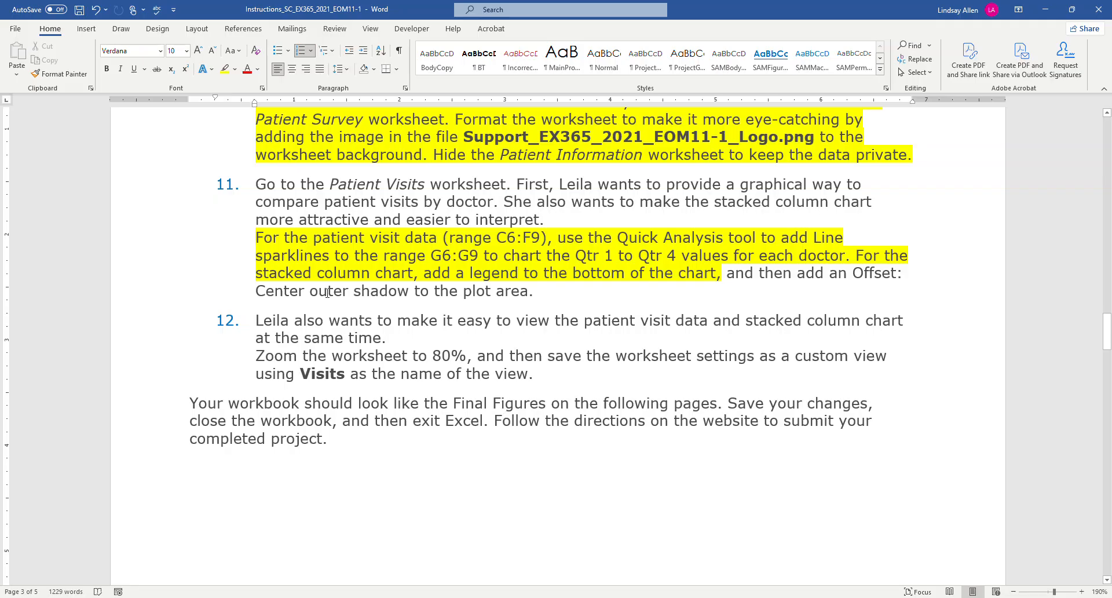
mouse_move(328, 588)
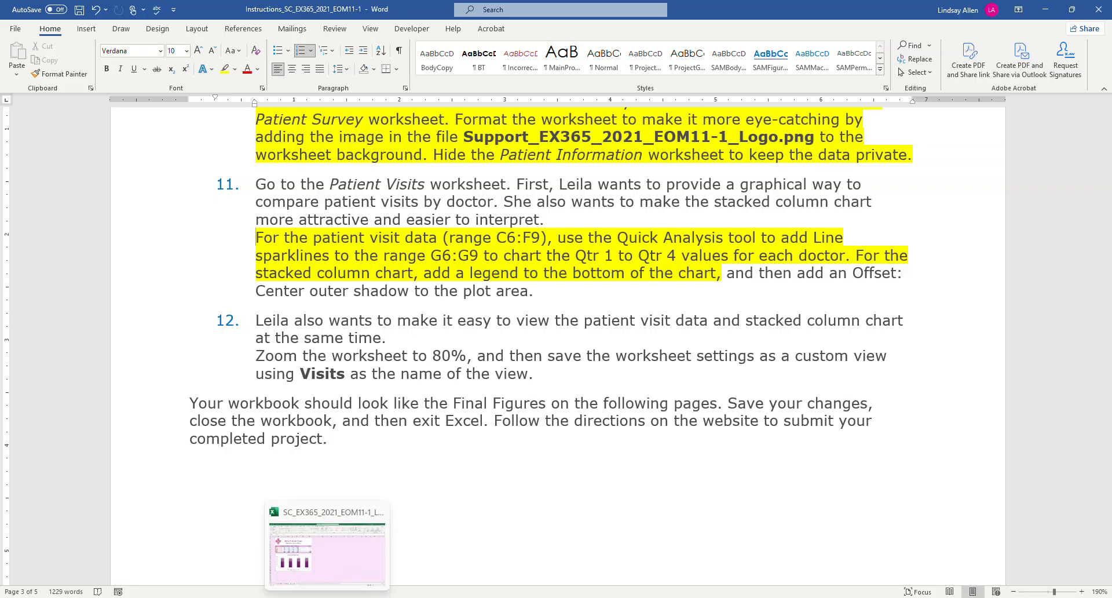
left_click(332, 563)
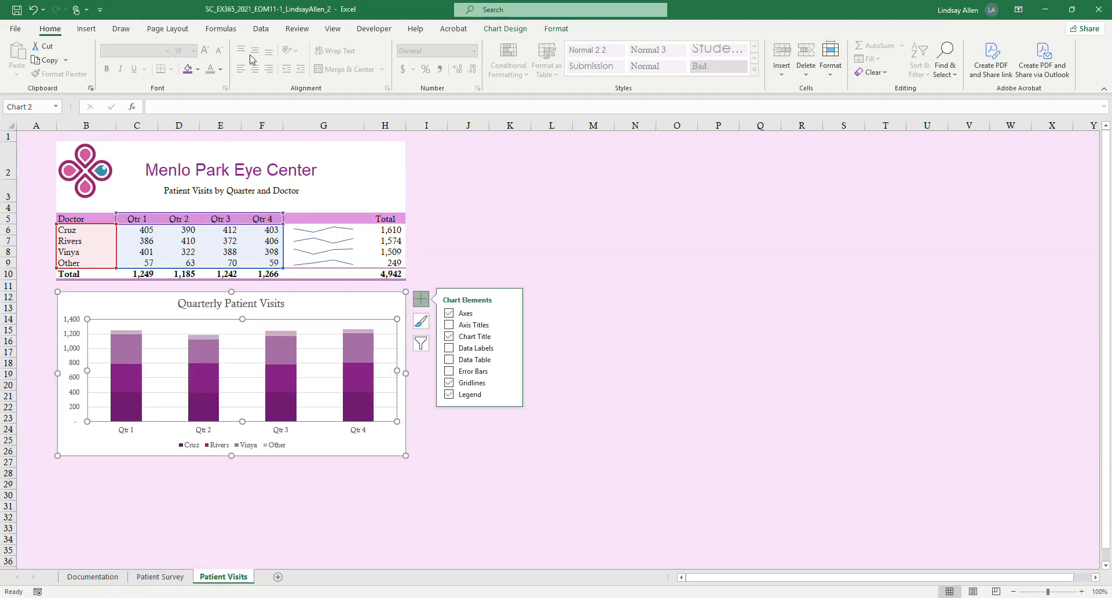
left_click(501, 30)
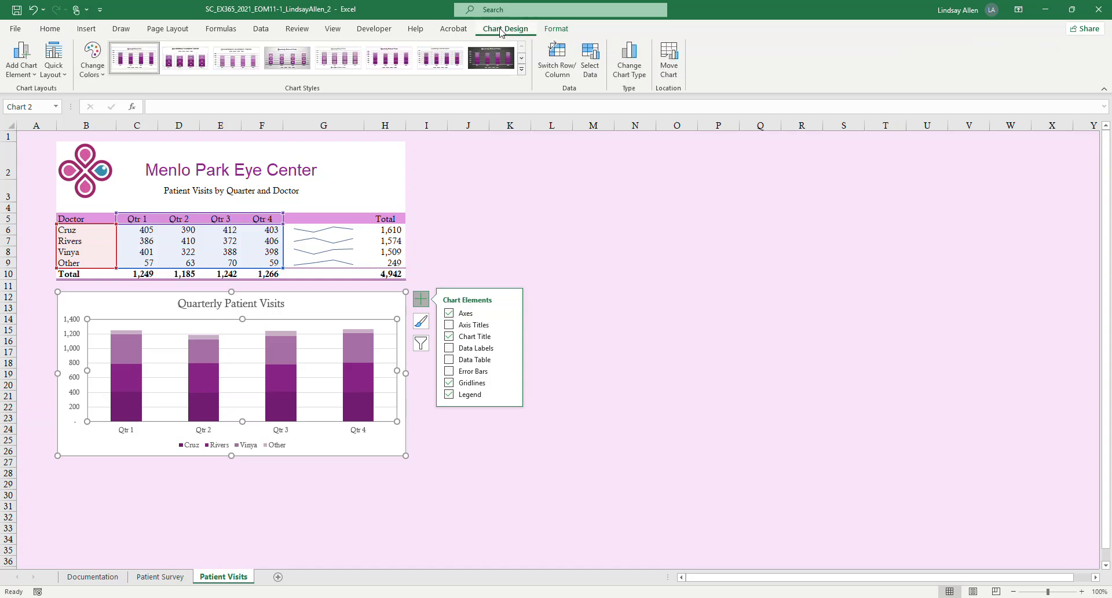
left_click(546, 30)
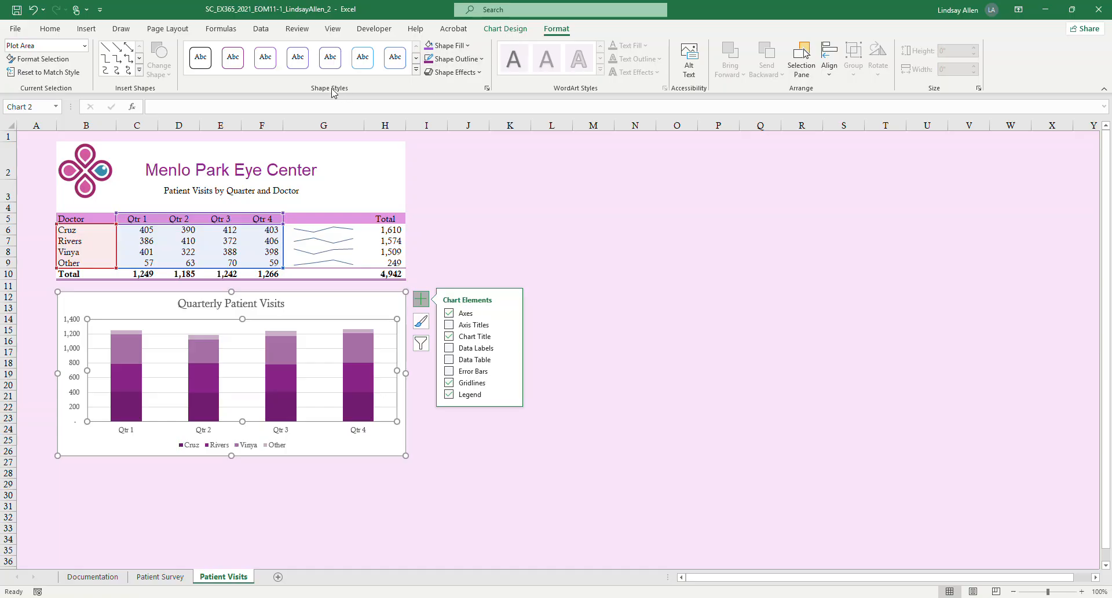
left_click(466, 73)
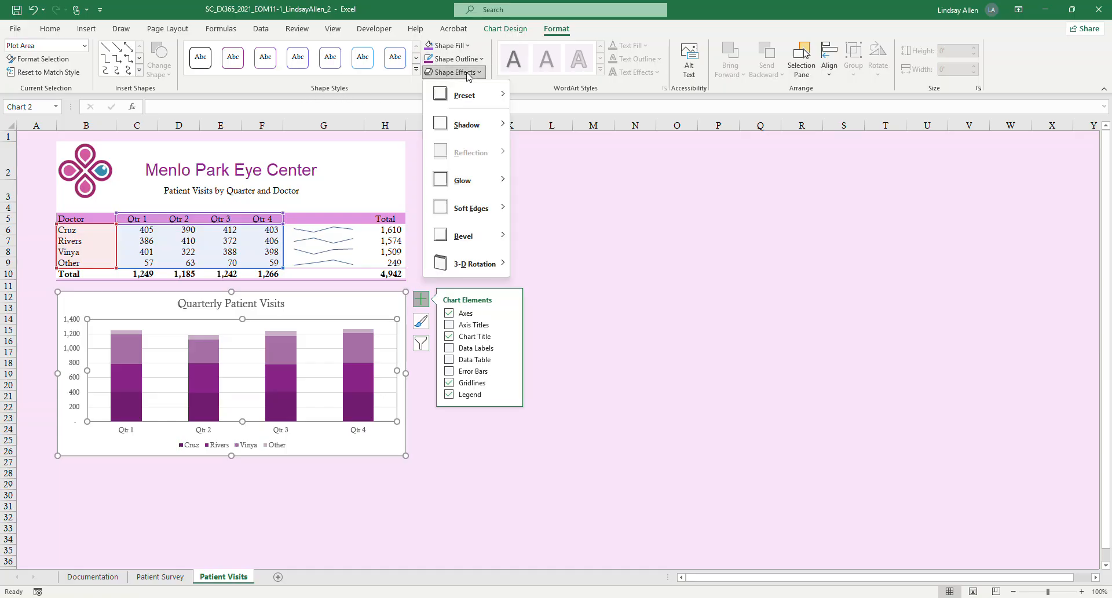
mouse_move(468, 130)
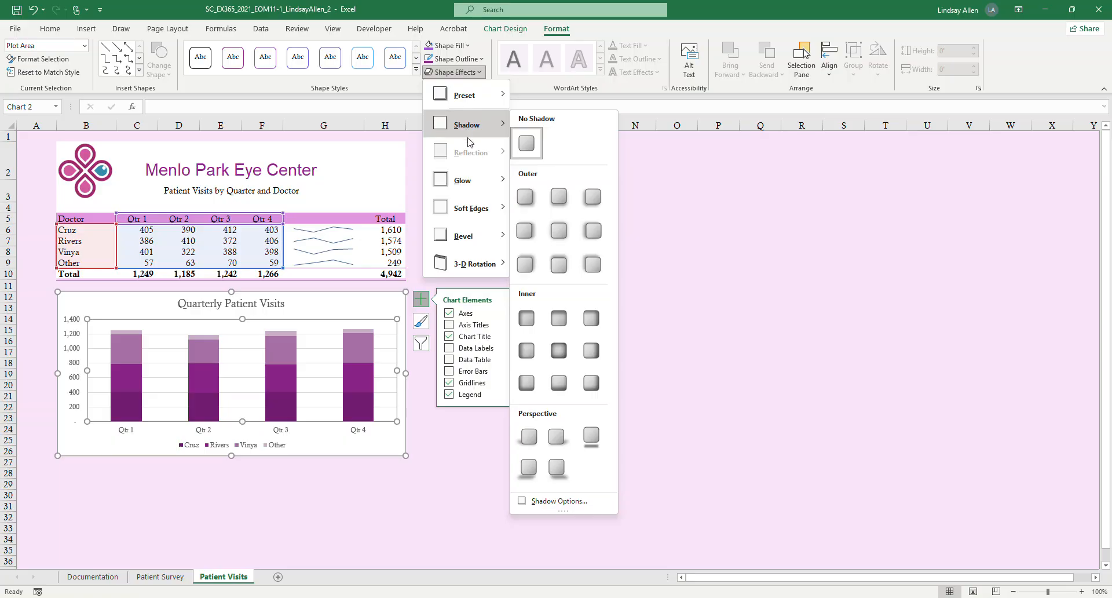
left_click(556, 232)
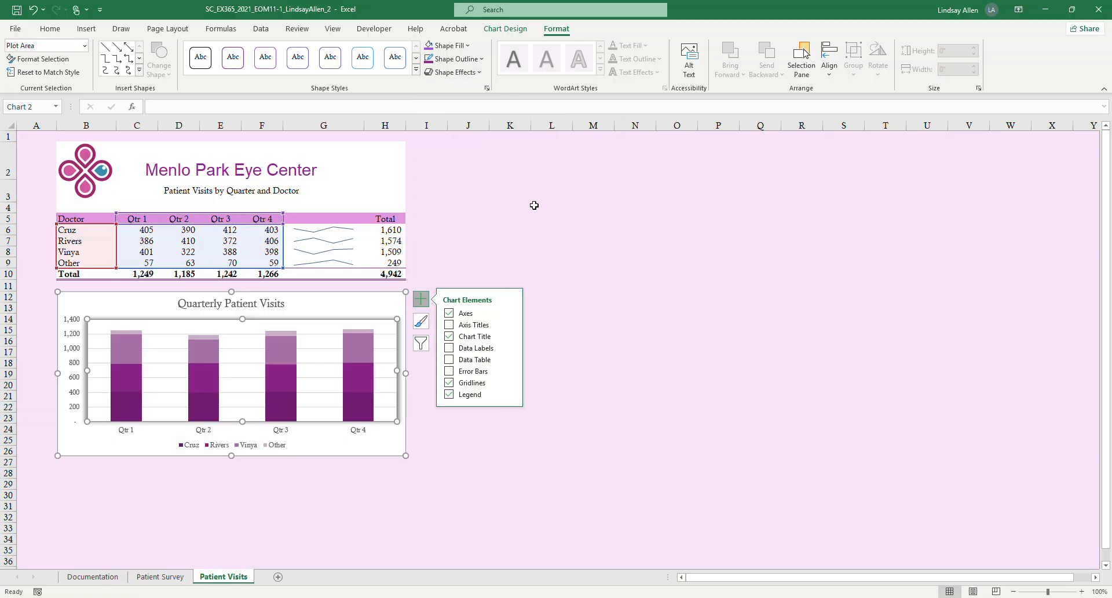
left_click(515, 191)
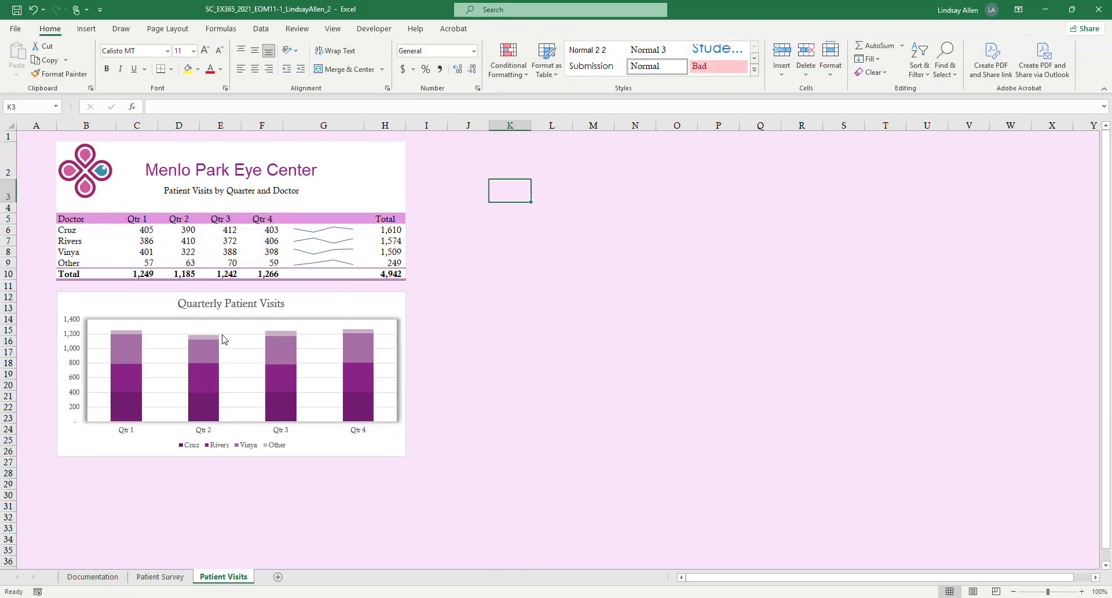
Switch to Word and highlight step 11's remaining text about the plot area shadow in yellow.
left_click(353, 550)
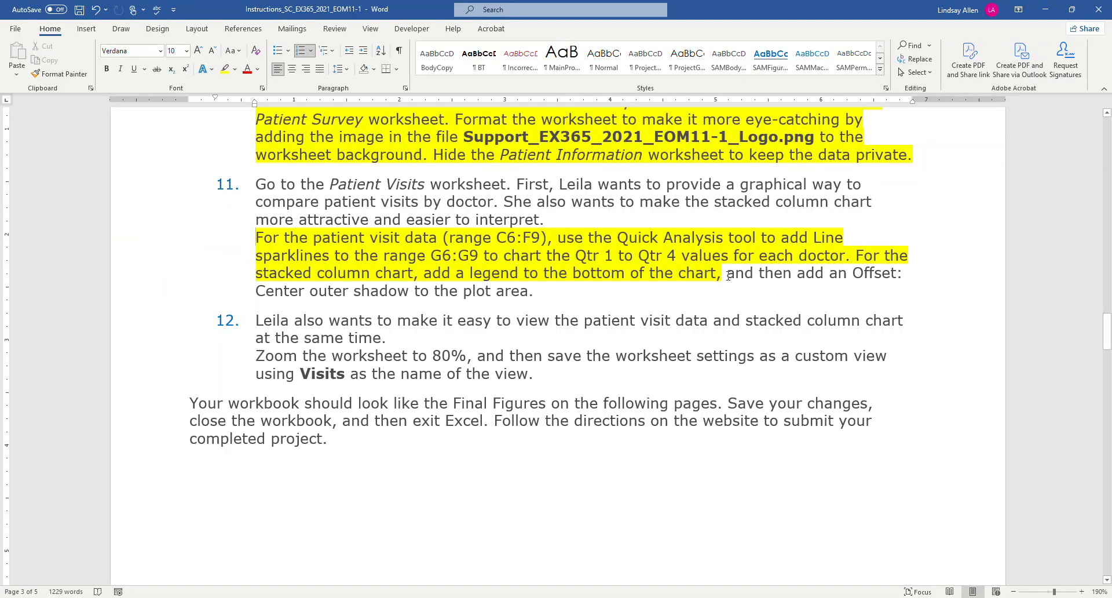
left_click_drag(727, 273, 542, 293)
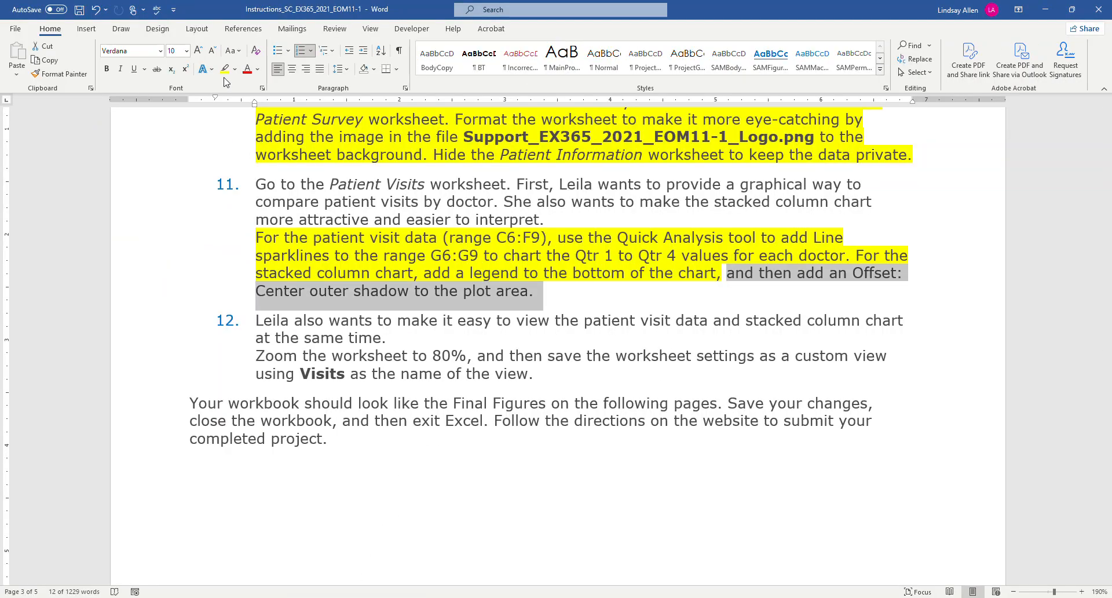
left_click(257, 321)
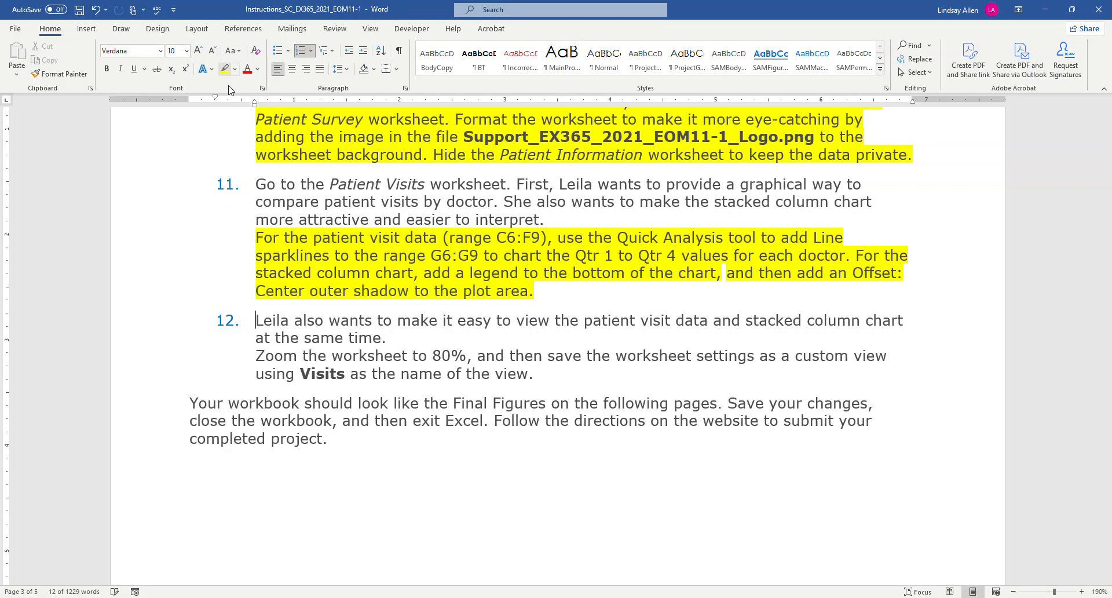
Review step 12 in Word, then switch to Excel and zoom the Patient Visits worksheet to 80%.
left_click(414, 339)
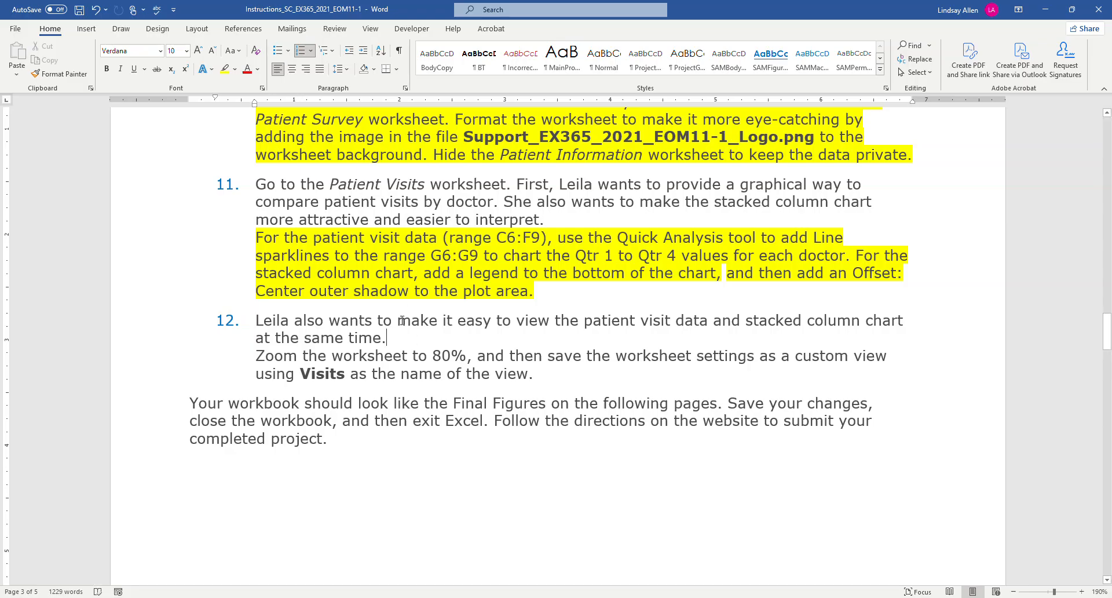
scroll(402, 321, "down", 1)
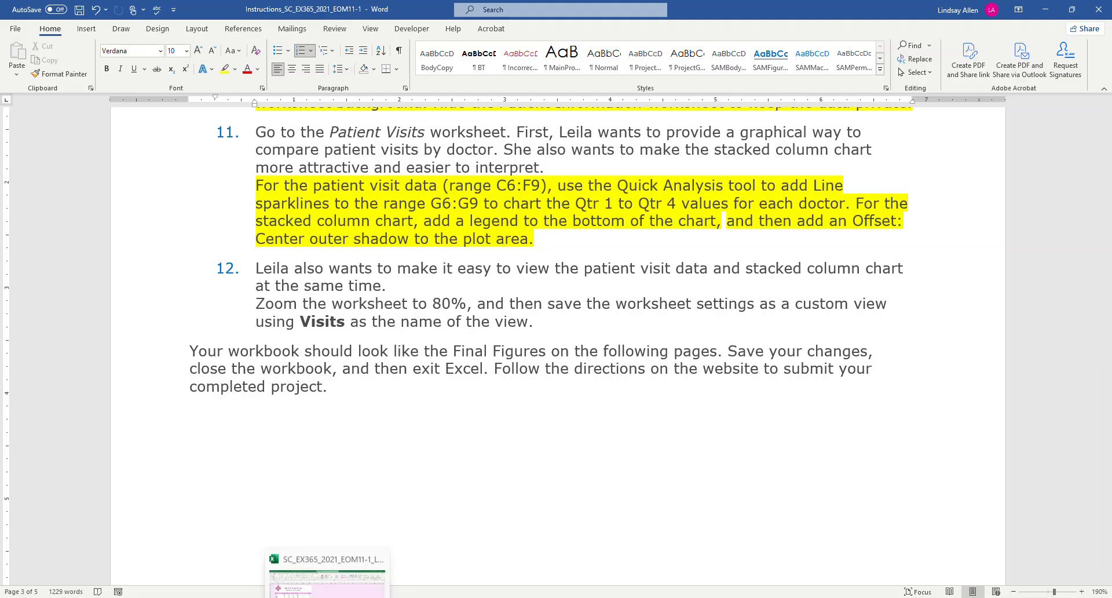
left_click(327, 576)
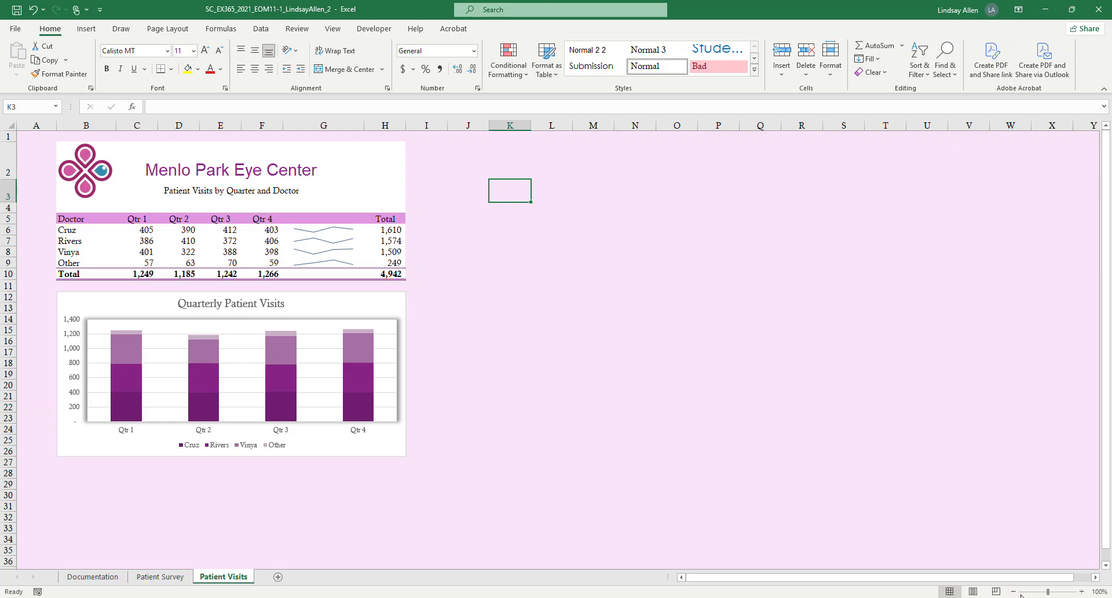
left_click(168, 29)
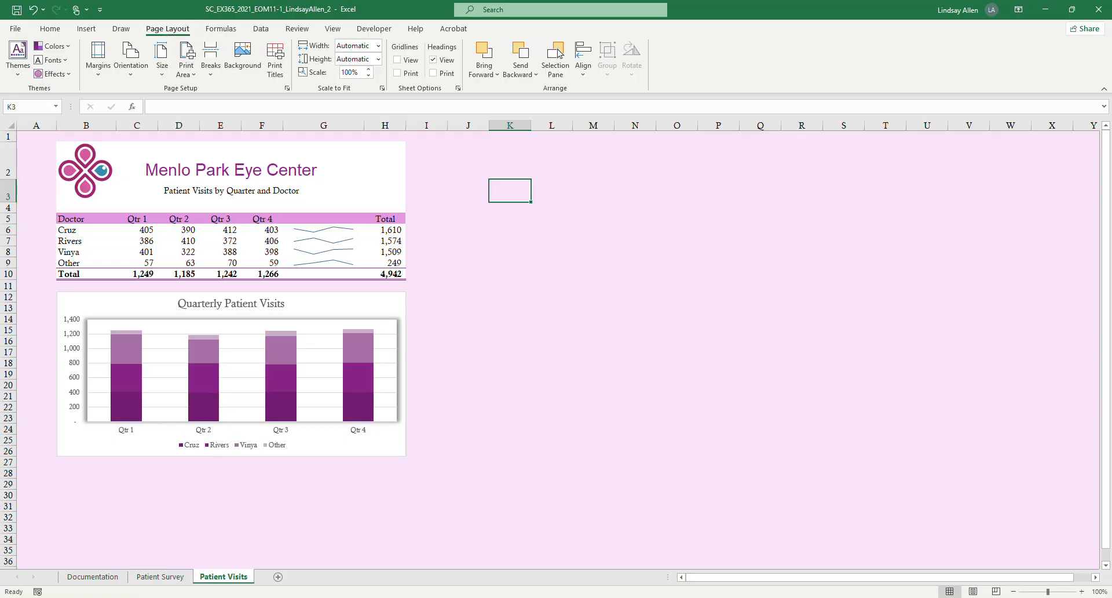
left_click(1014, 591)
left_click(1014, 592)
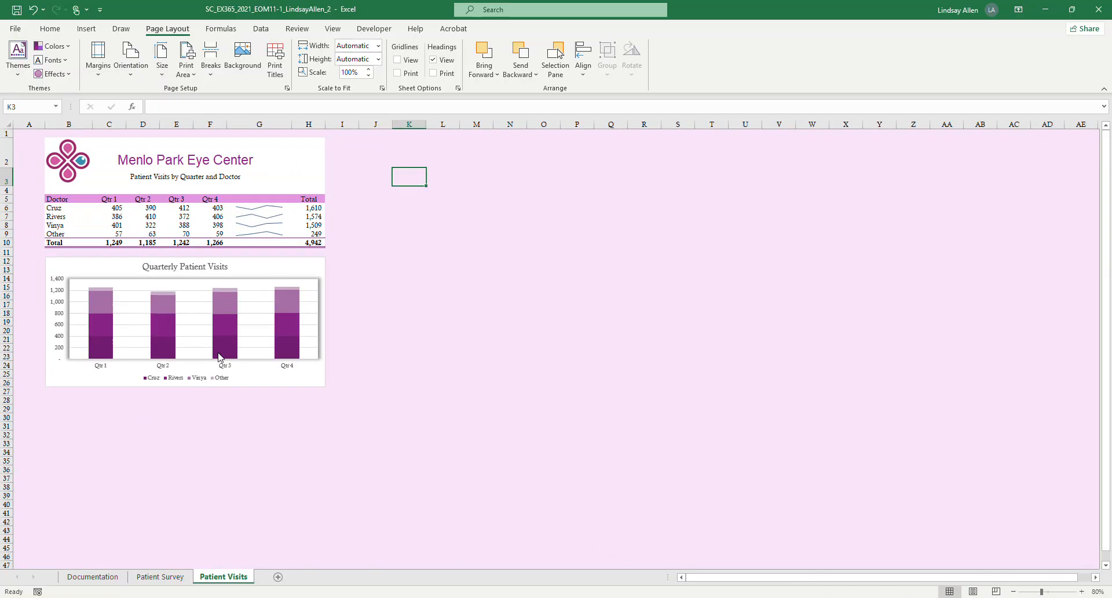
Check step 12's wording in Word, and in Excel save the Patient Visits worksheet settings as a custom view named Visits.
mouse_move(364, 595)
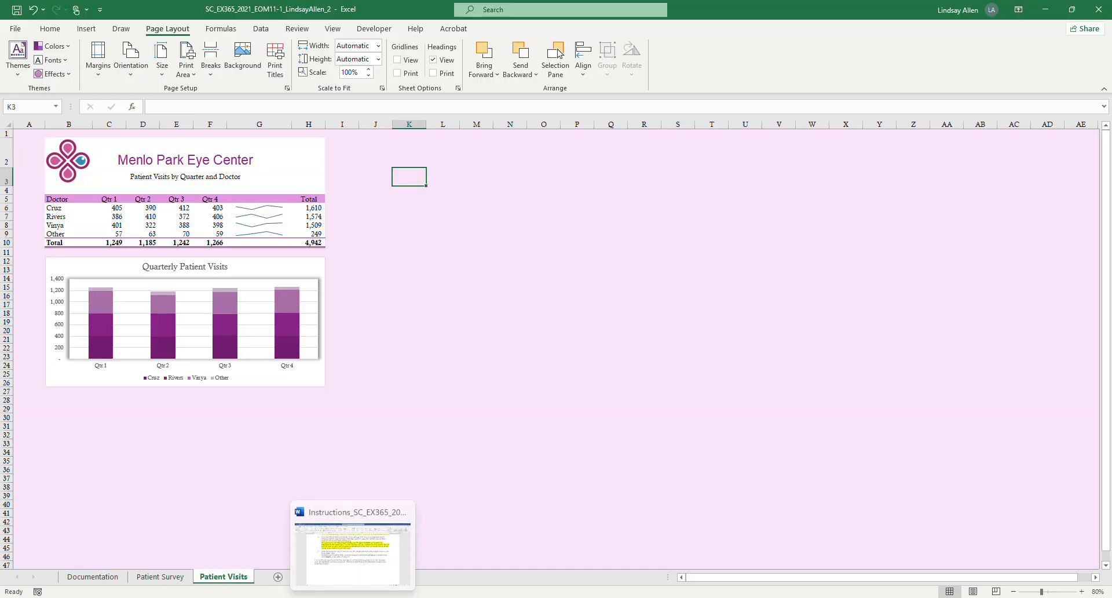
left_click(364, 561)
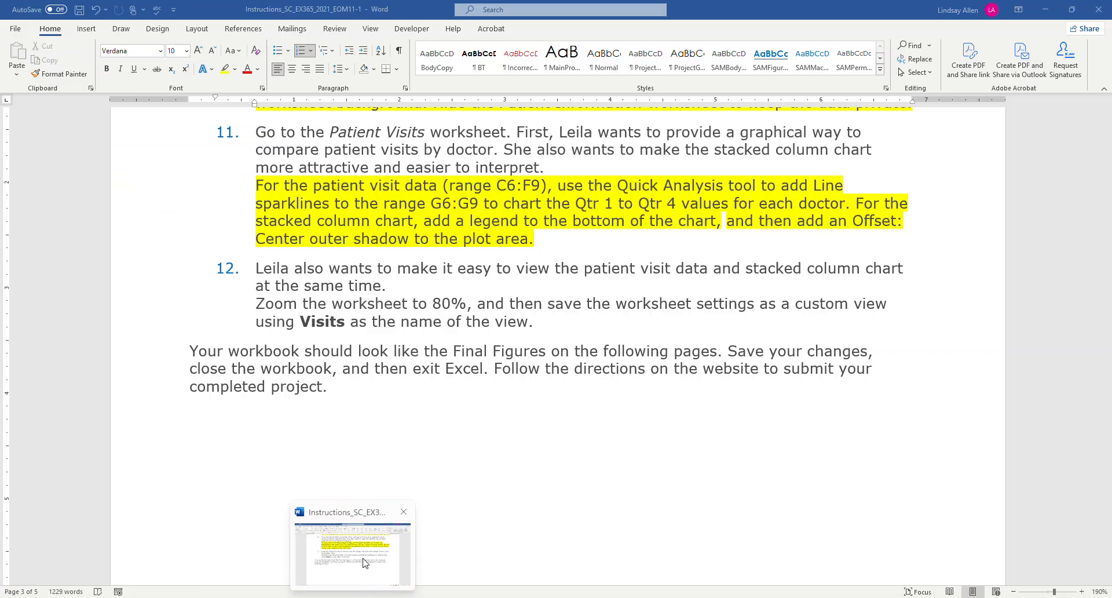
left_click(340, 594)
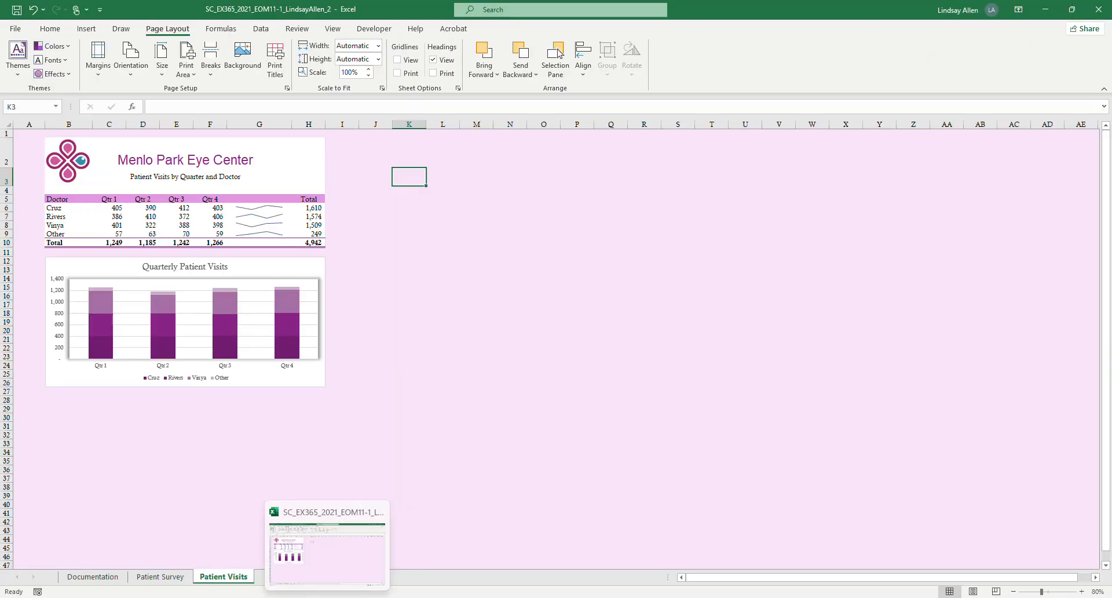
left_click(328, 596)
left_click(327, 597)
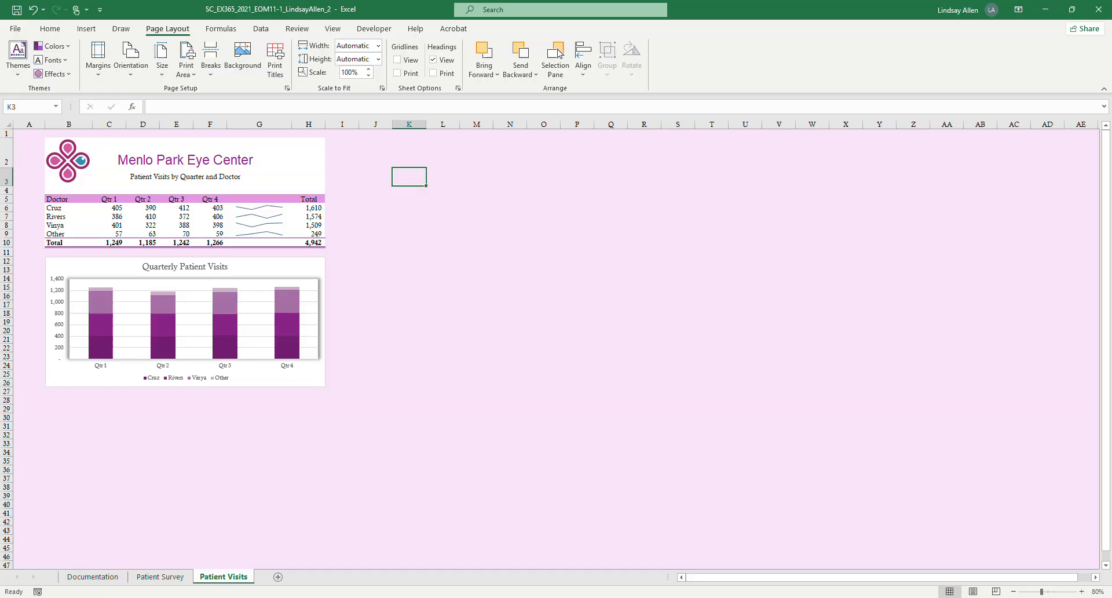
left_click(335, 31)
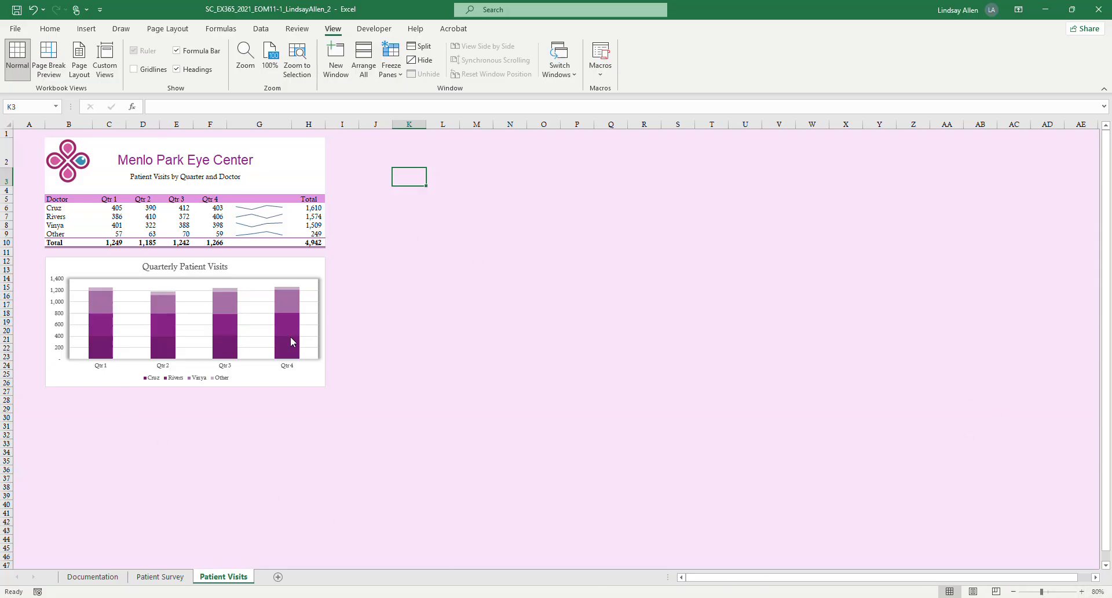
left_click(103, 71)
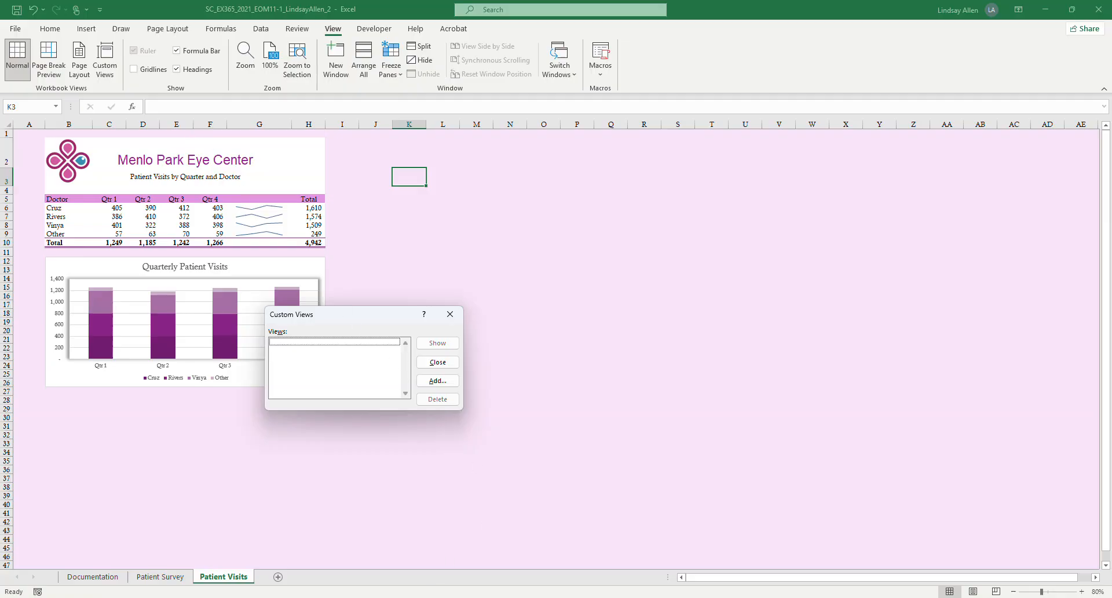
mouse_move(352, 595)
left_click(384, 557)
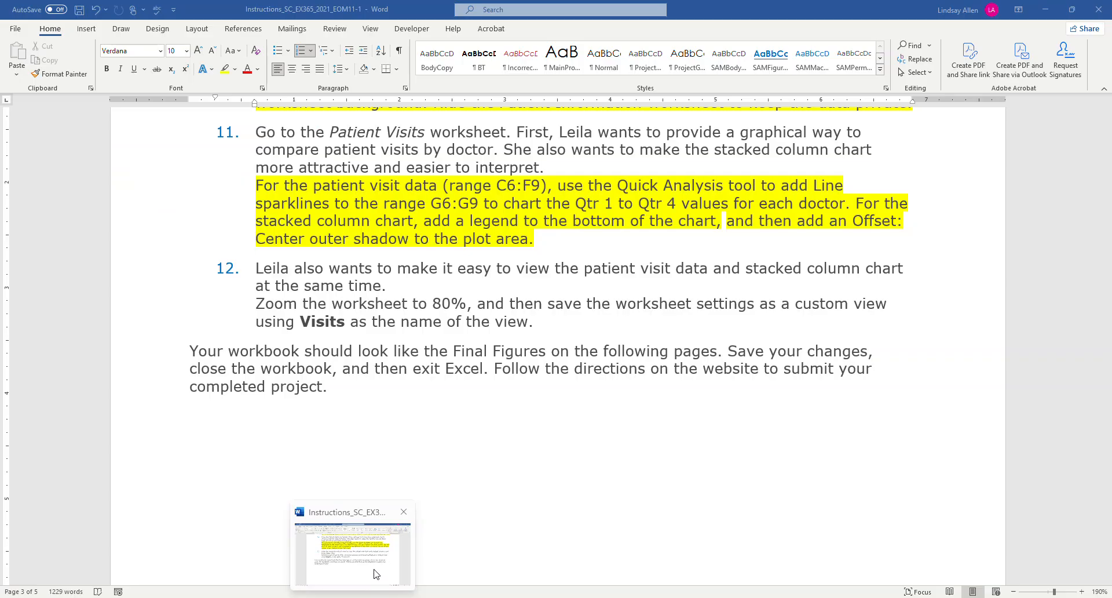
left_click(327, 597)
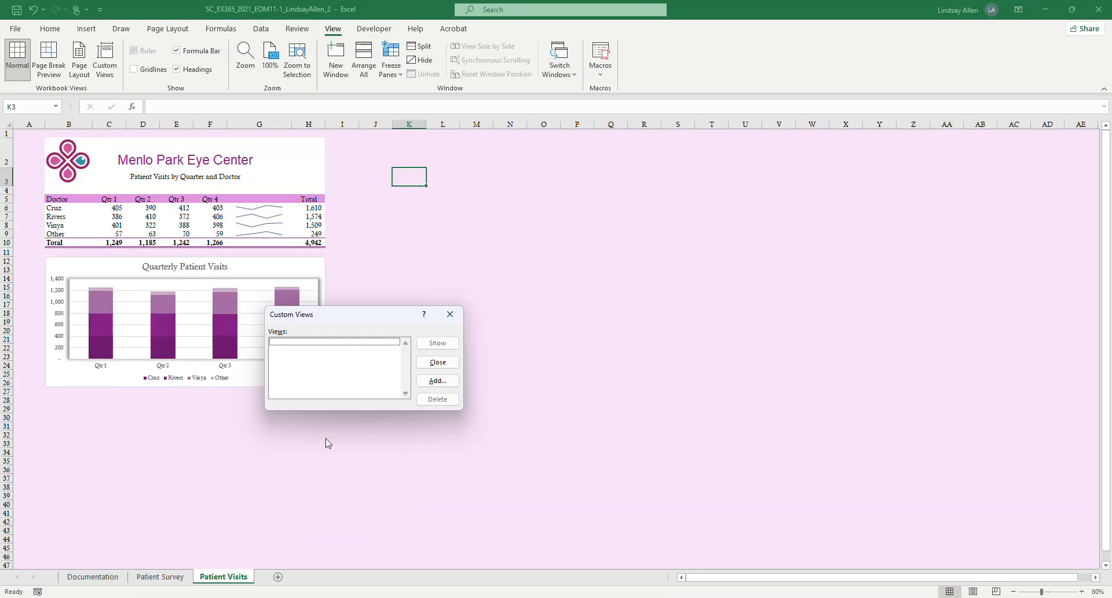
left_click(435, 382)
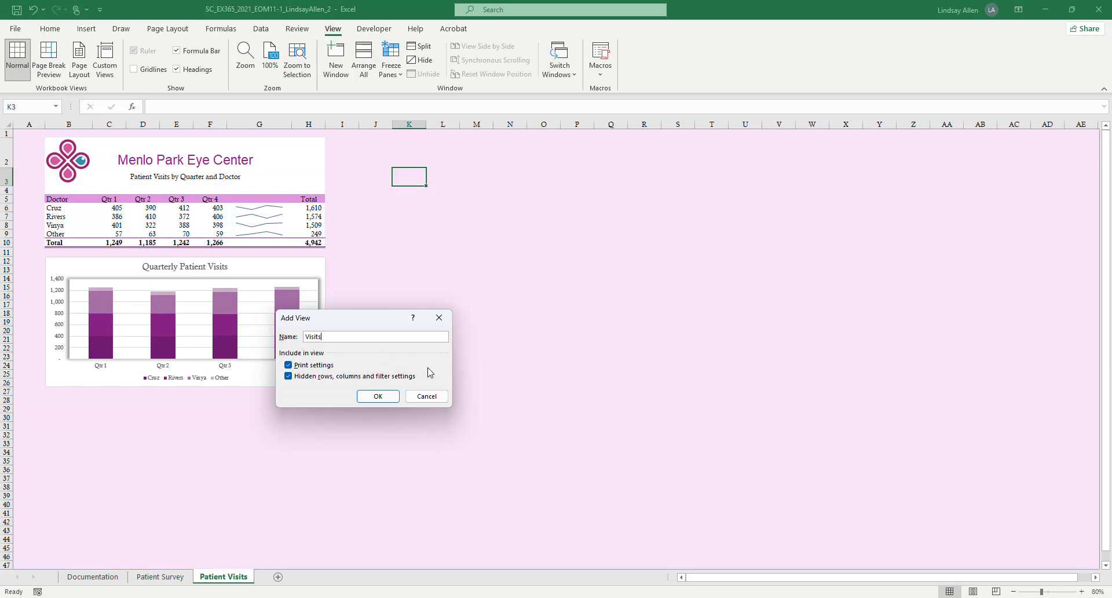
left_click(388, 400)
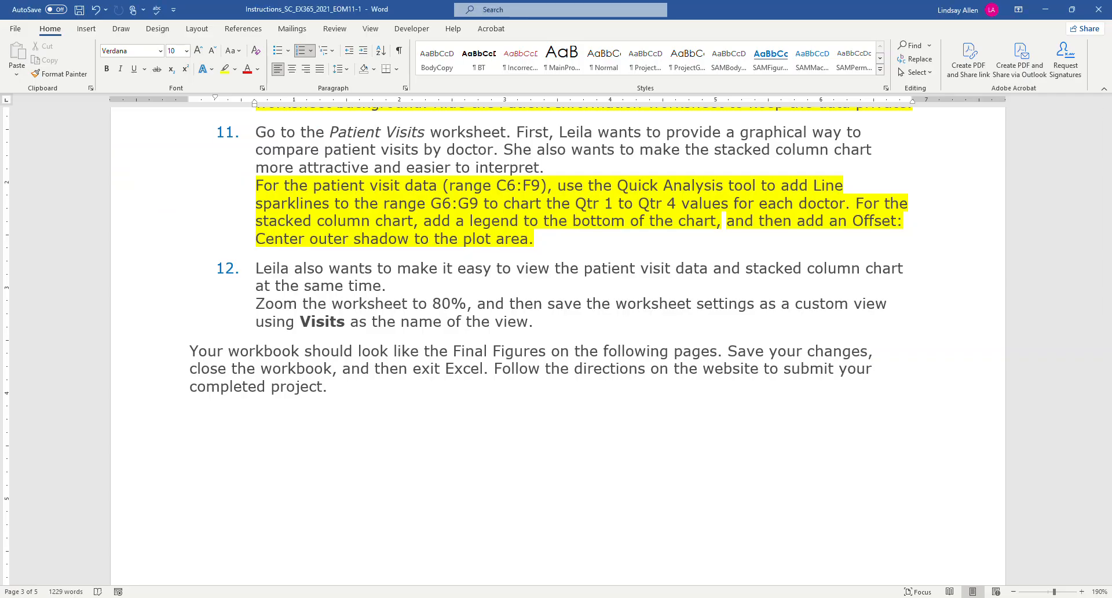
Switch to Word and highlight all of step 12's text in yellow.
left_click(353, 596)
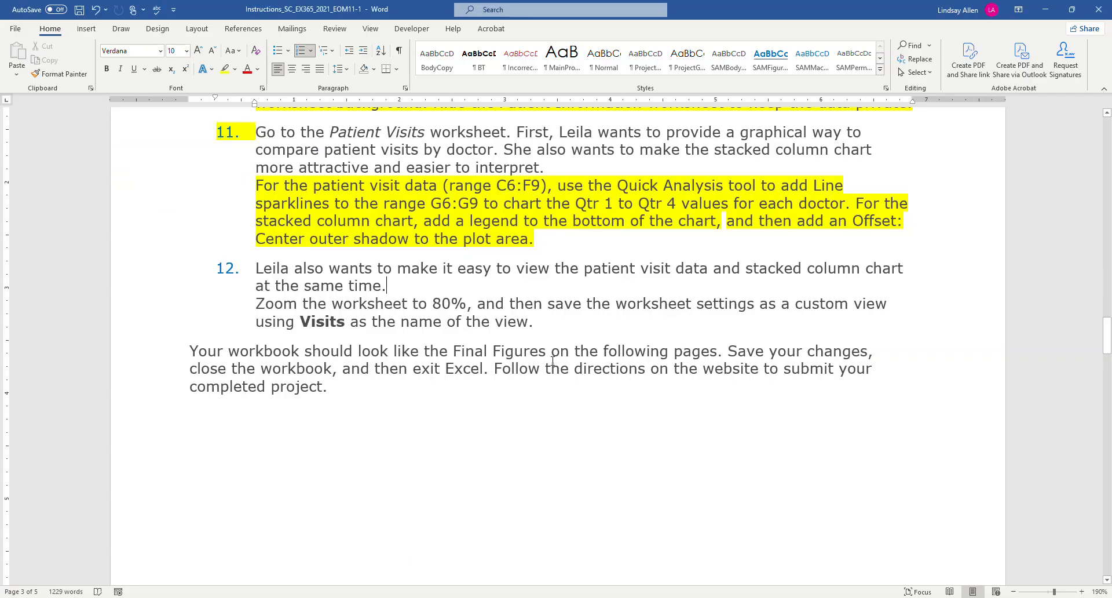
left_click_drag(557, 335, 256, 268)
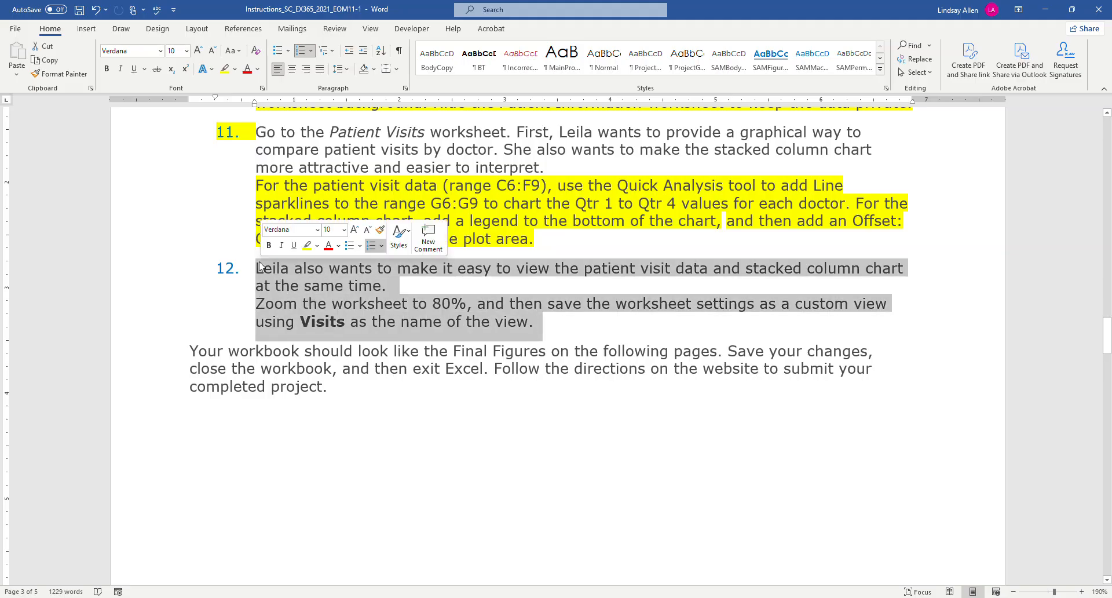
left_click(225, 69)
left_click(545, 258)
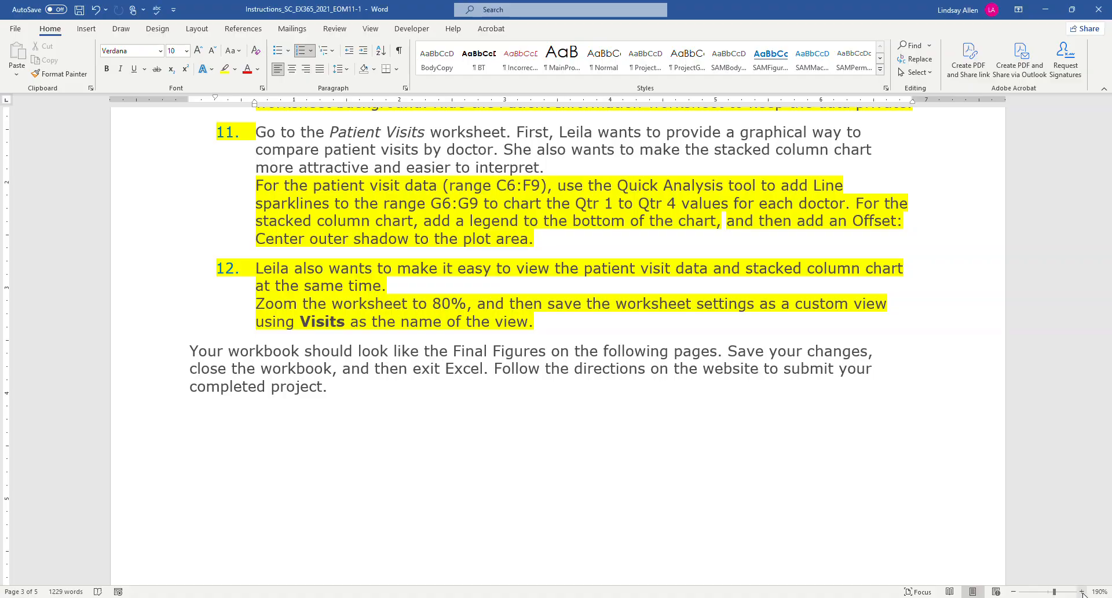
Return to Excel and test the Visits custom view by zooming the worksheet to 110% and showing the saved view.
left_click(350, 597)
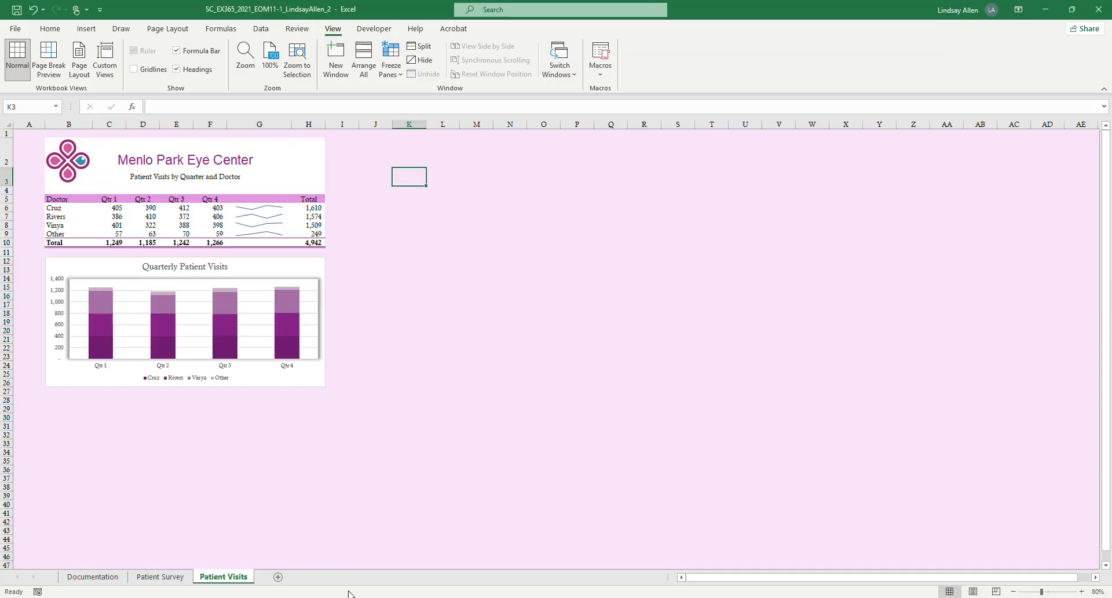
left_click(1081, 592)
left_click(1081, 591)
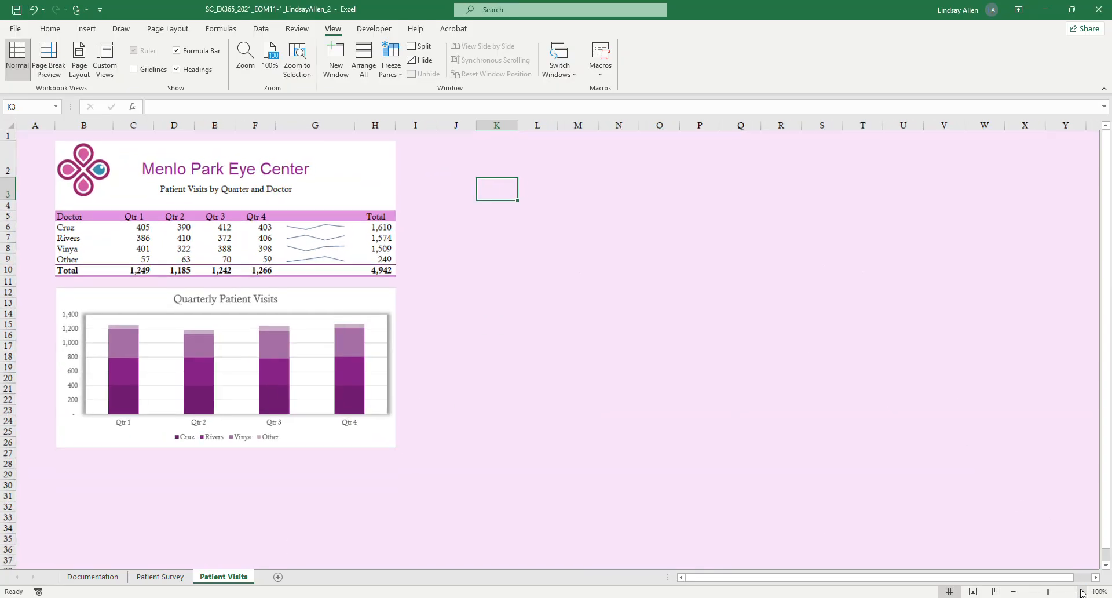
left_click(1081, 591)
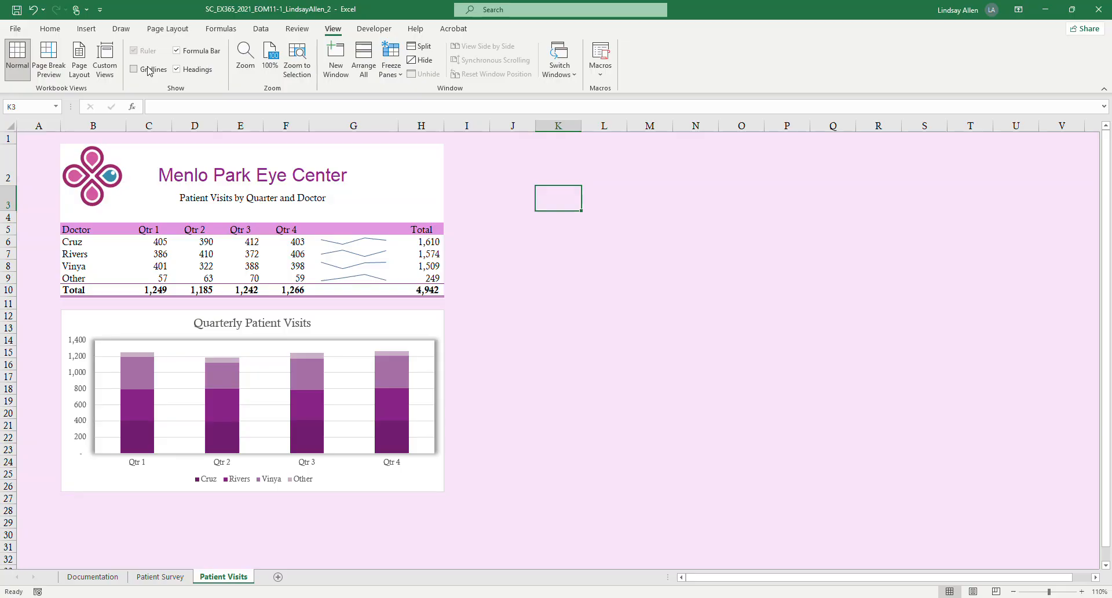
left_click(105, 65)
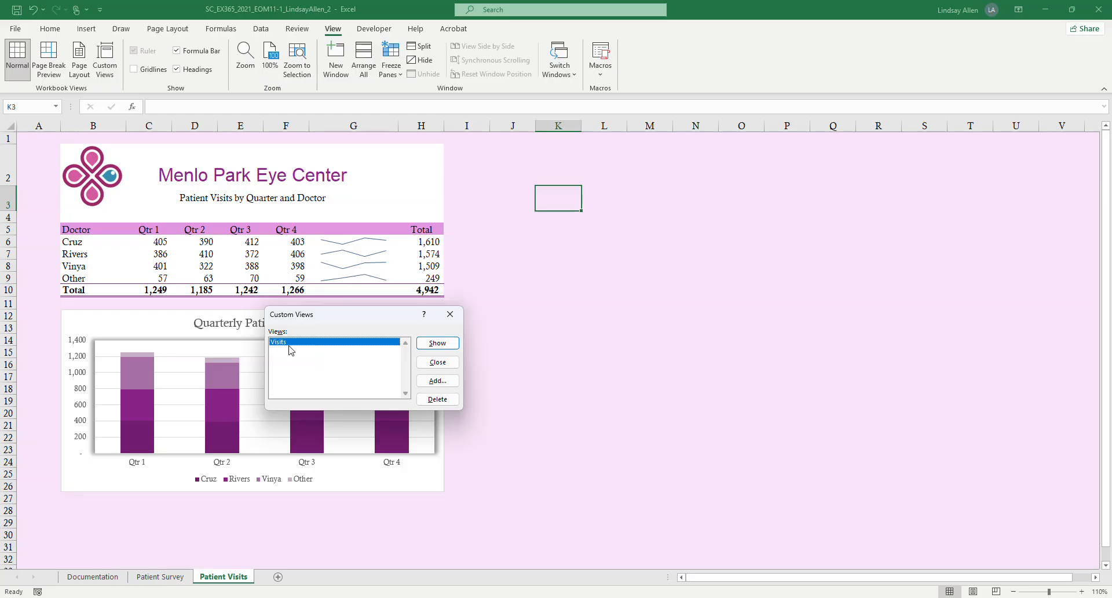
left_click(438, 343)
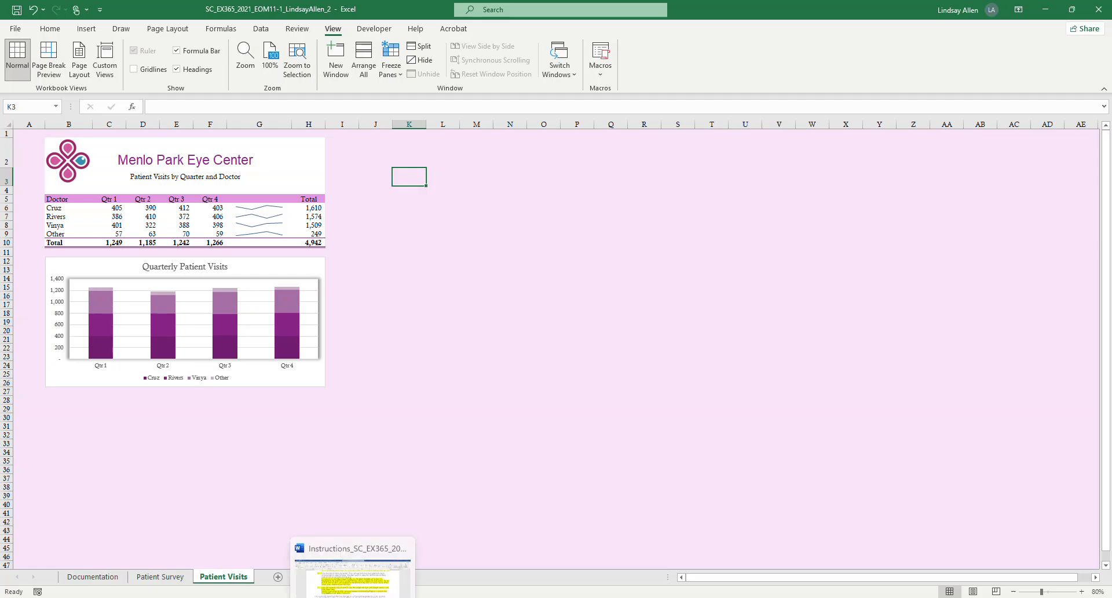
Switch to Word and review the closing instructions below step 12 about the Final Figures and submission.
left_click(353, 597)
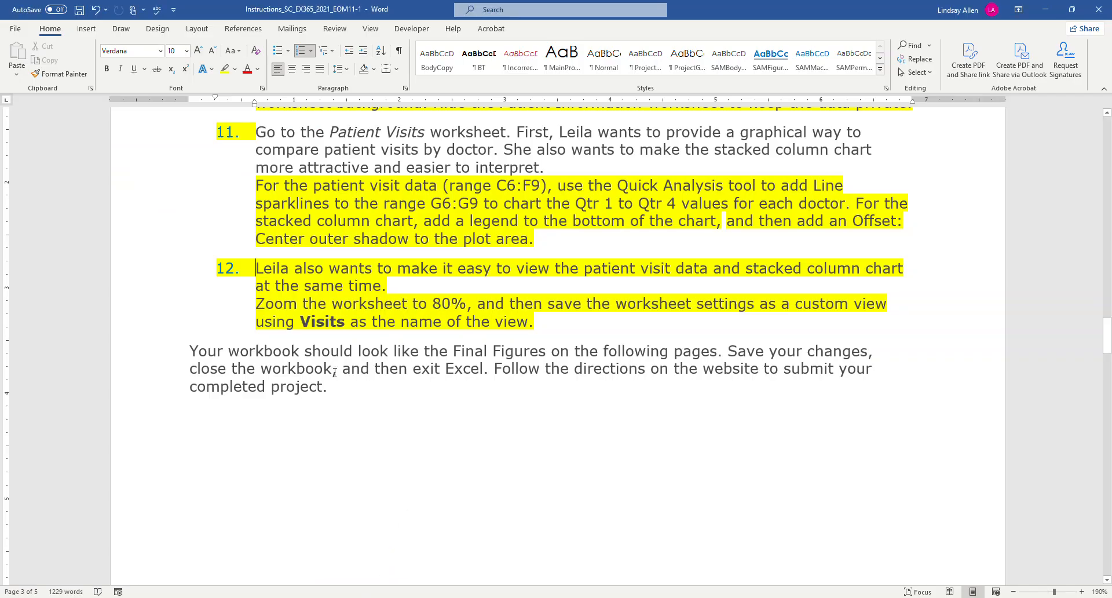
scroll(334, 372, "down", 1)
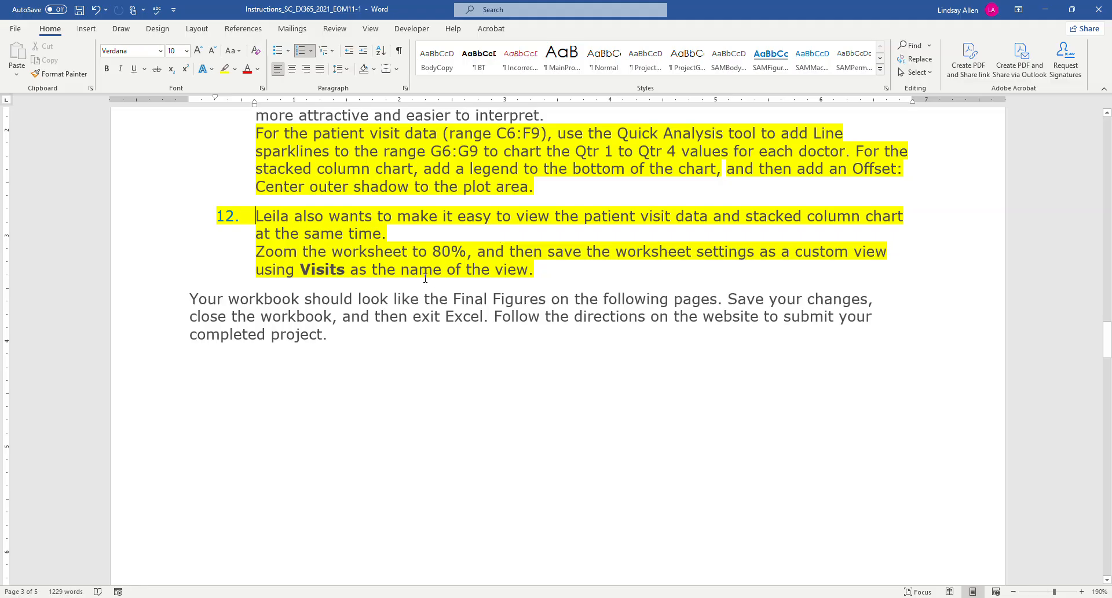